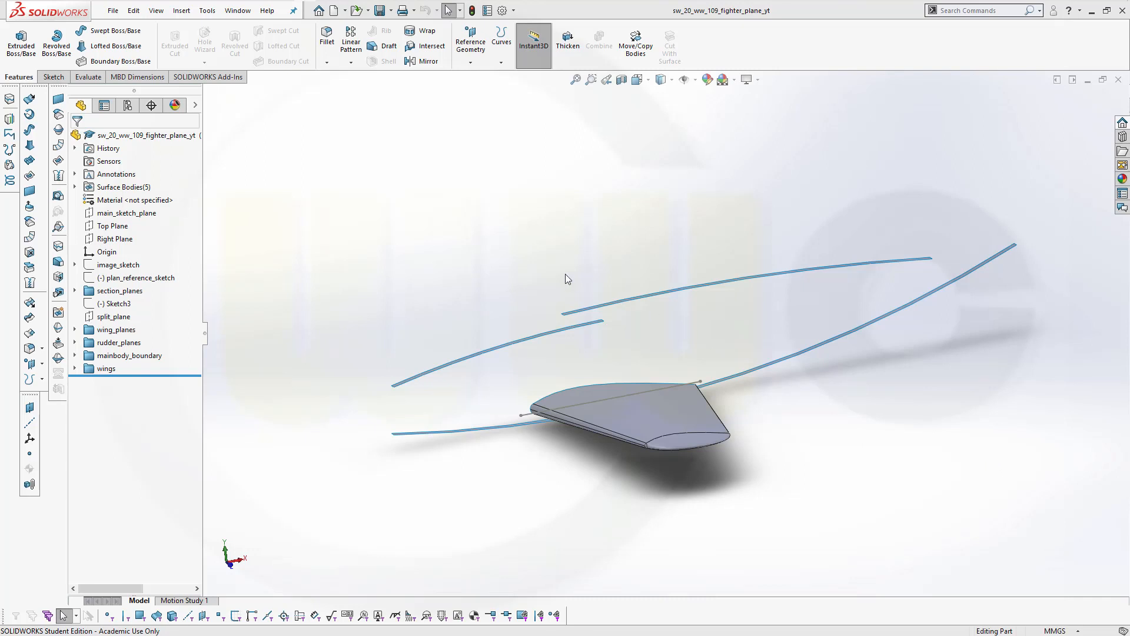
# Step: Show the image sketch and hide the Surface-Extrude1, Surface-Extrude2 and Surface-Extrude3 bodies
pyautogui.click(135, 266)
pyautogui.click(163, 232)
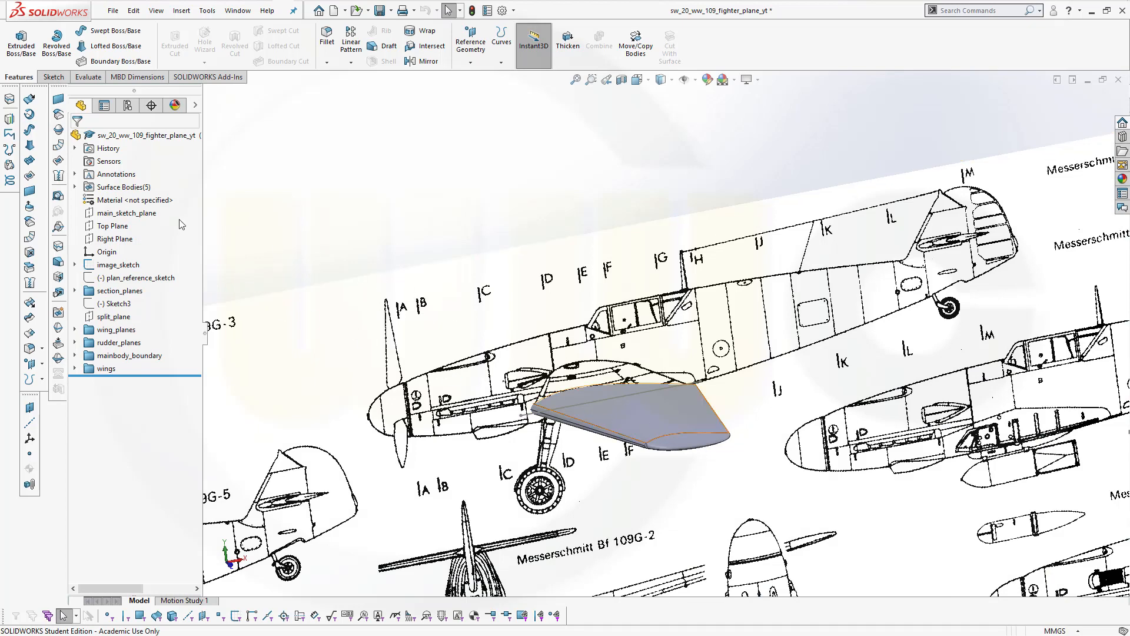
pyautogui.click(74, 187)
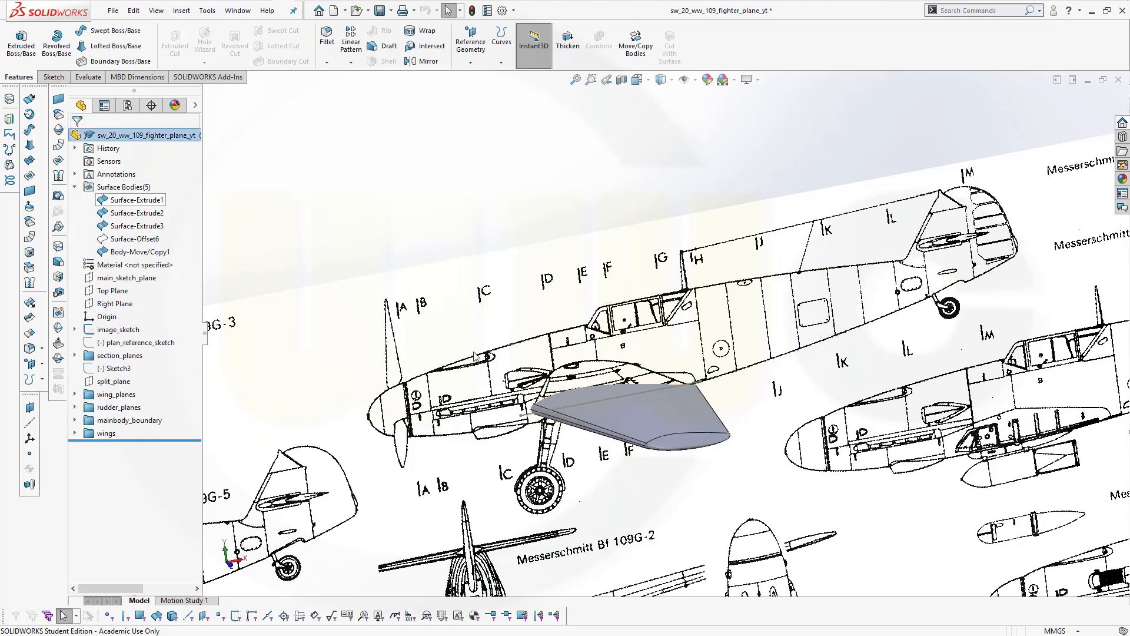
pyautogui.click(143, 201)
pyautogui.keyDown('shift'); pyautogui.click(149, 227); pyautogui.keyUp('shift')
pyautogui.rightClick(147, 228)
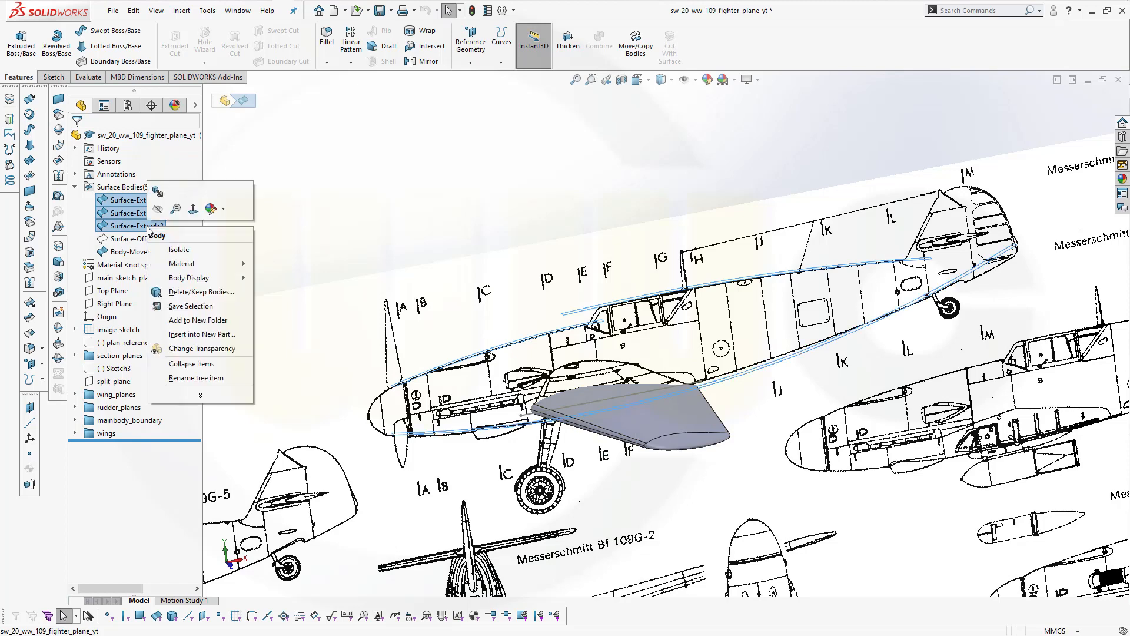
pyautogui.press('Escape')
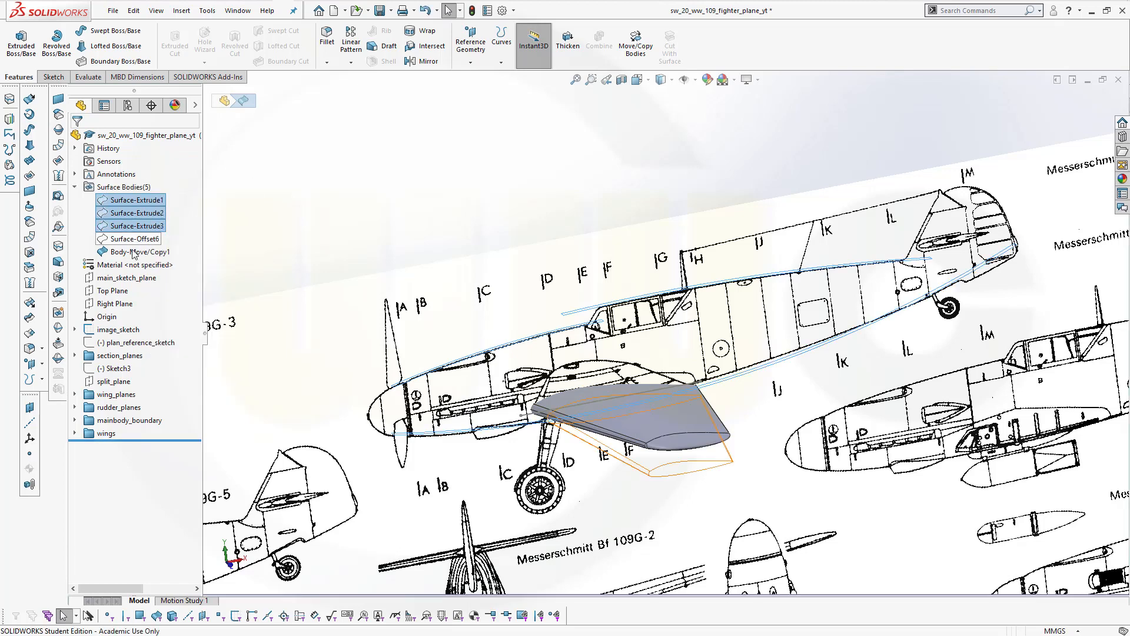
# Step: Hide the Body-Move/Copy1 wing surface body
pyautogui.click(135, 253)
pyautogui.rightClick(135, 252)
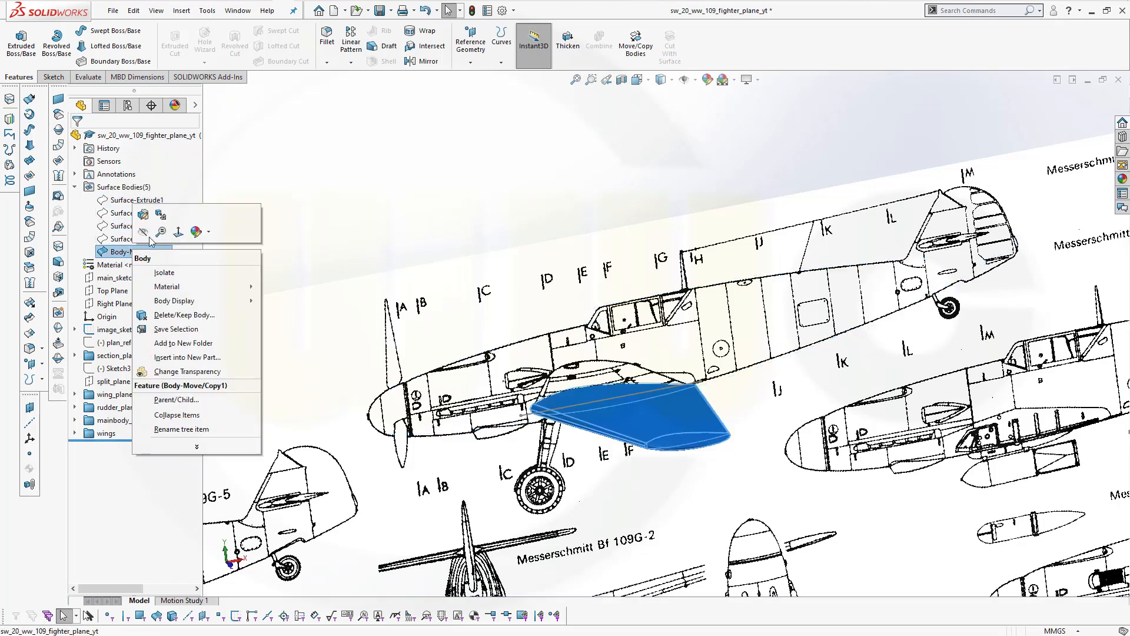
pyautogui.click(143, 232)
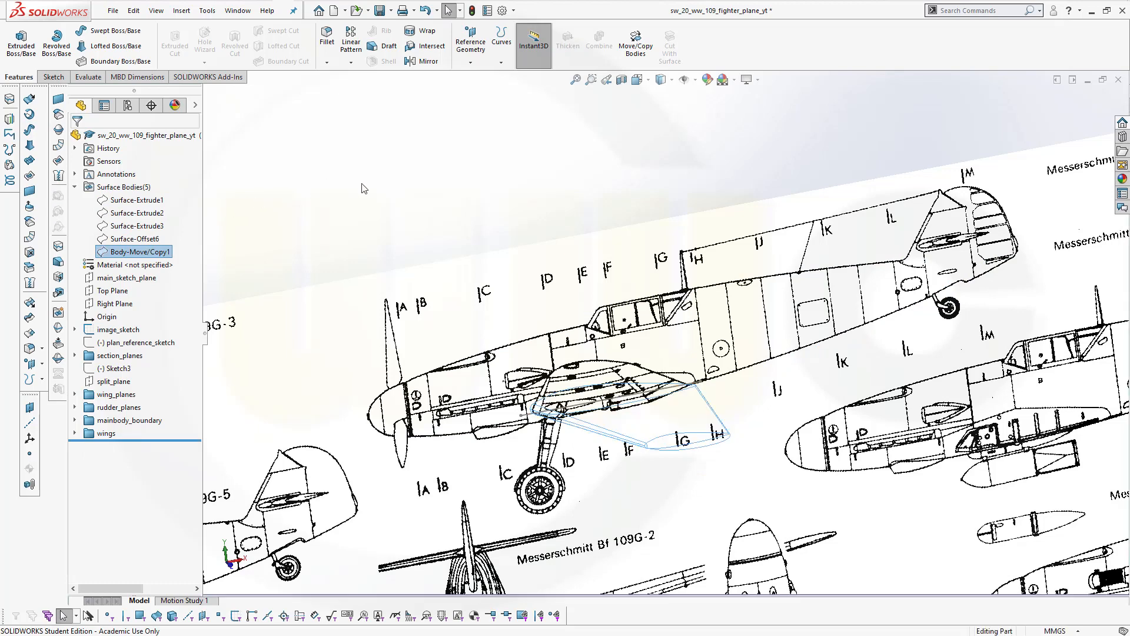
pyautogui.click(415, 212)
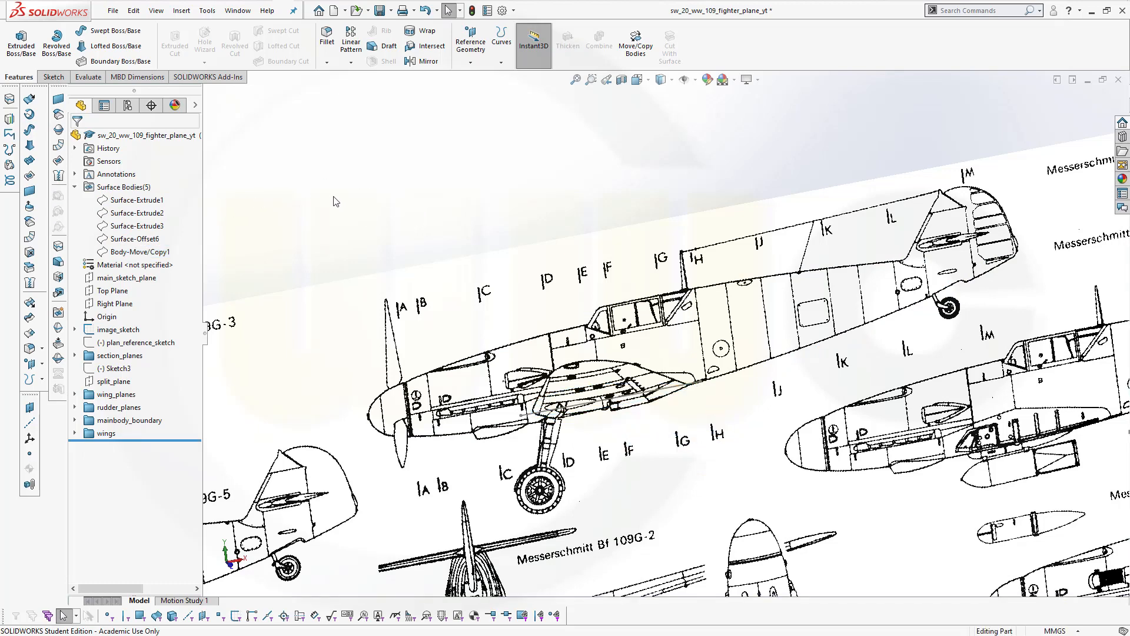
# Step: Start a sketch on main_sketch_plane and draw a vertical line about 282 mm long downward from the tip of the propeller spinner
pyautogui.click(144, 278)
pyautogui.click(150, 260)
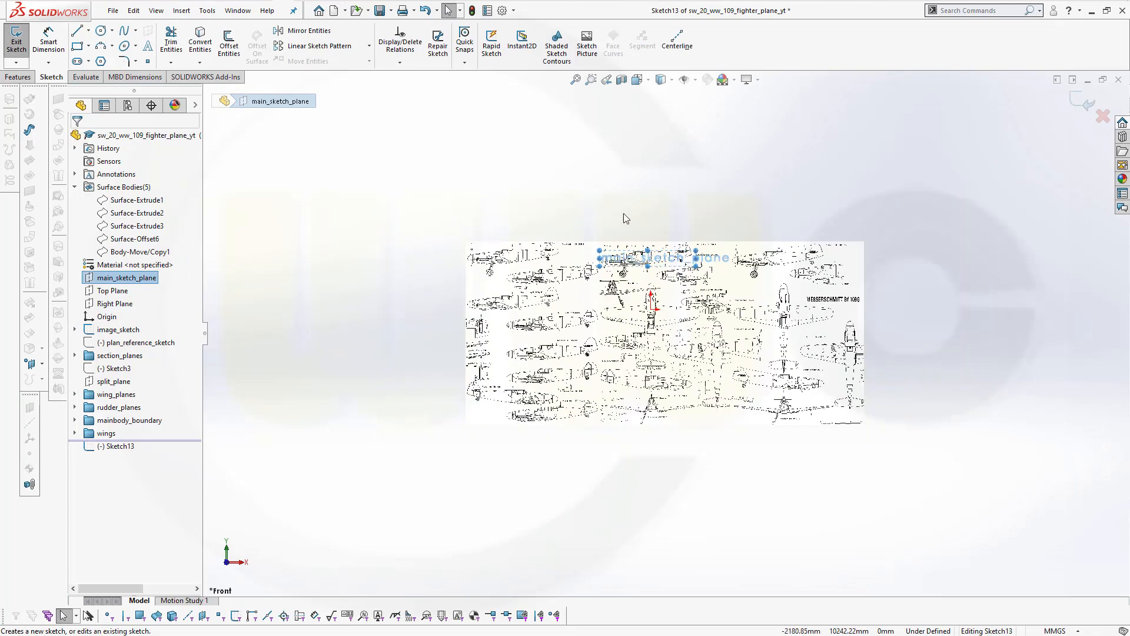
pyautogui.scroll(-5, 623, 213)
pyautogui.scroll(-5, 588, 259)
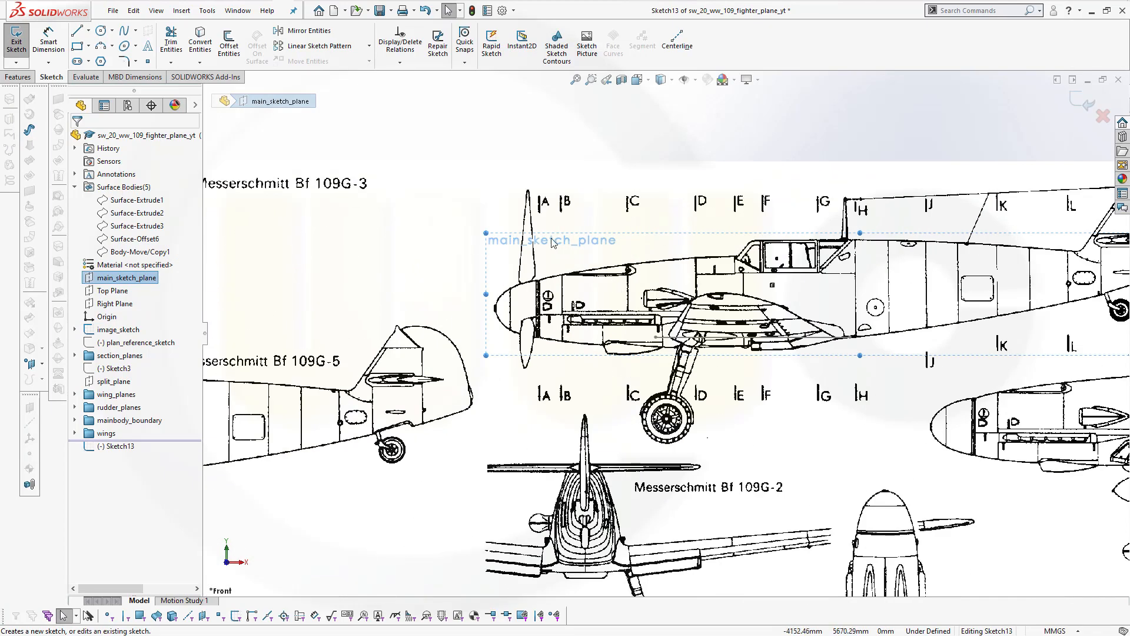
pyautogui.click(77, 30)
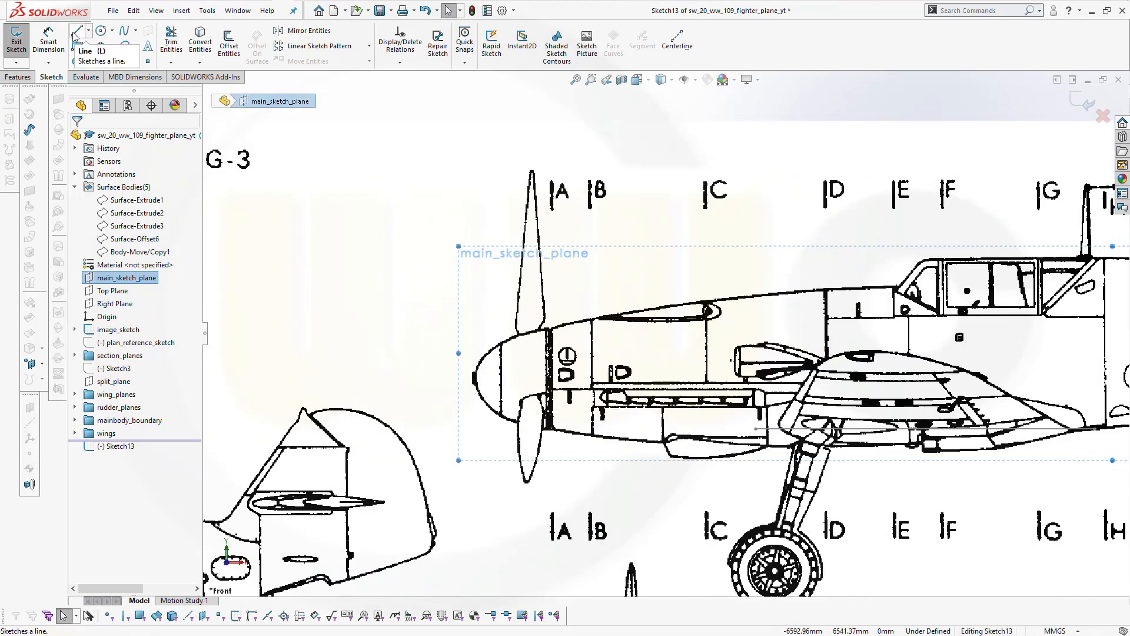
pyautogui.scroll(-3, 476, 404)
pyautogui.scroll(-3, 490, 406)
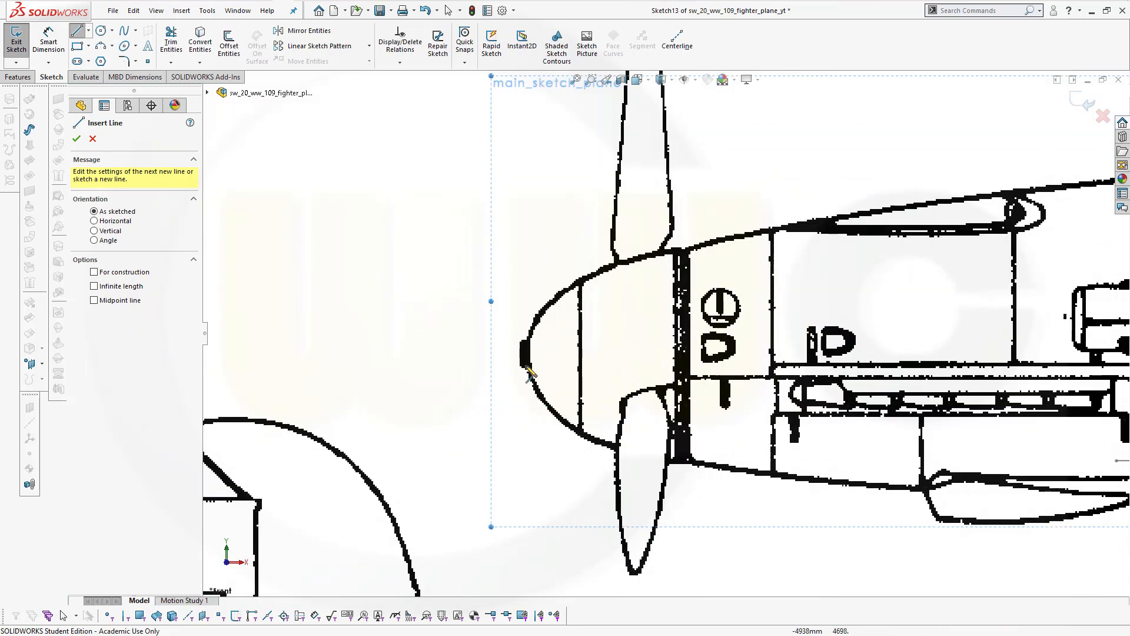
pyautogui.click(543, 344)
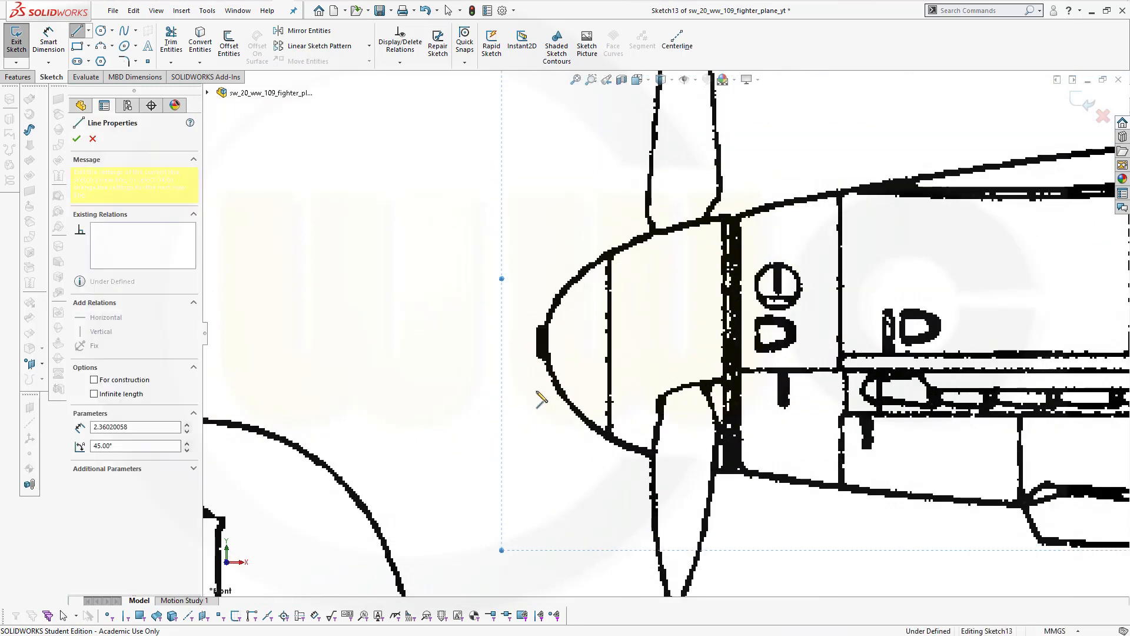
pyautogui.click(543, 443)
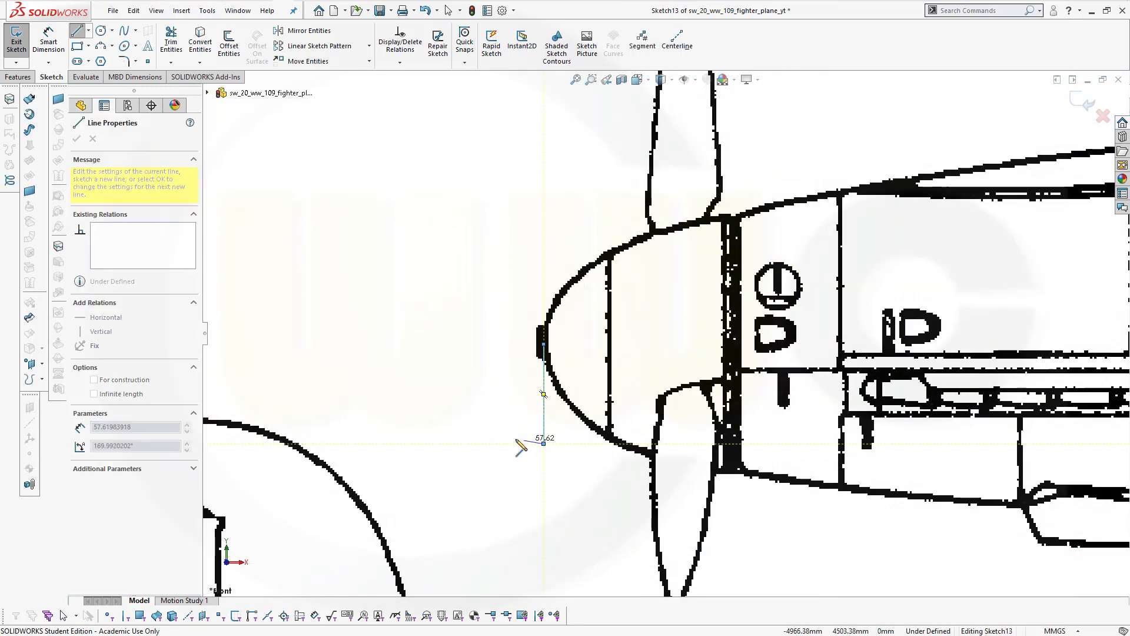
pyautogui.press('Escape')
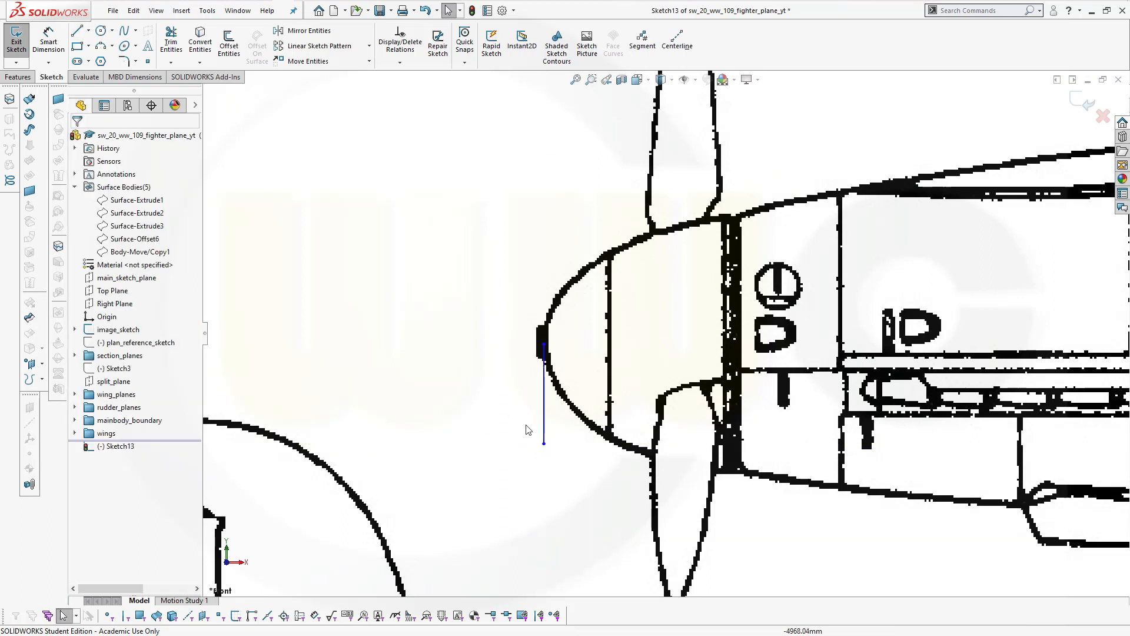
# Step: Convert the vertical line at the spinner tip to construction geometry
pyautogui.click(544, 430)
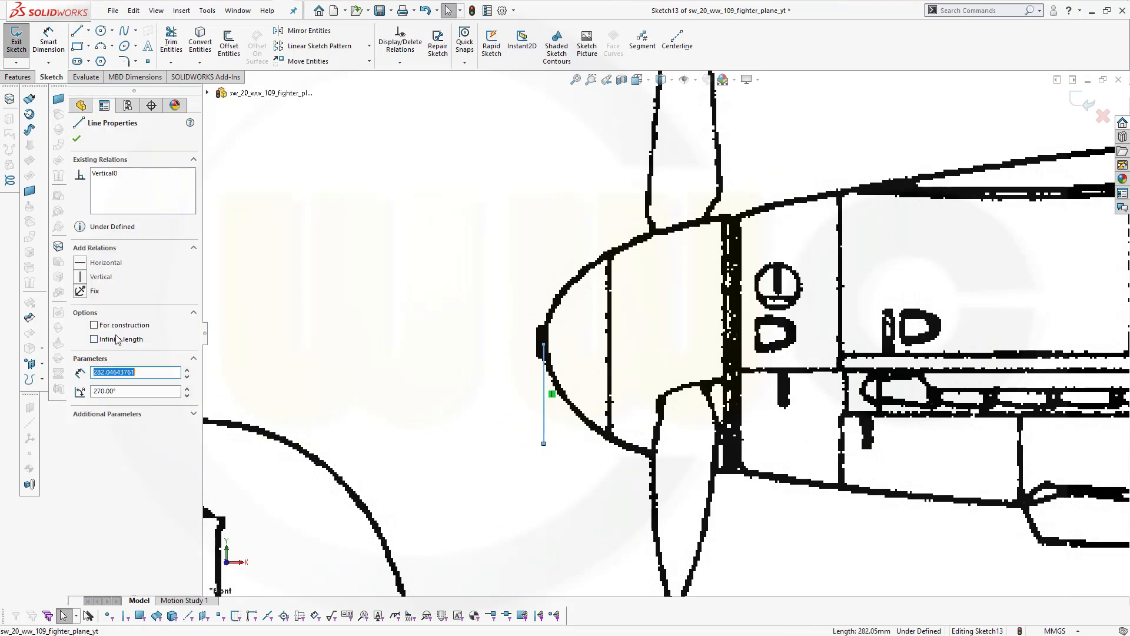
pyautogui.click(93, 325)
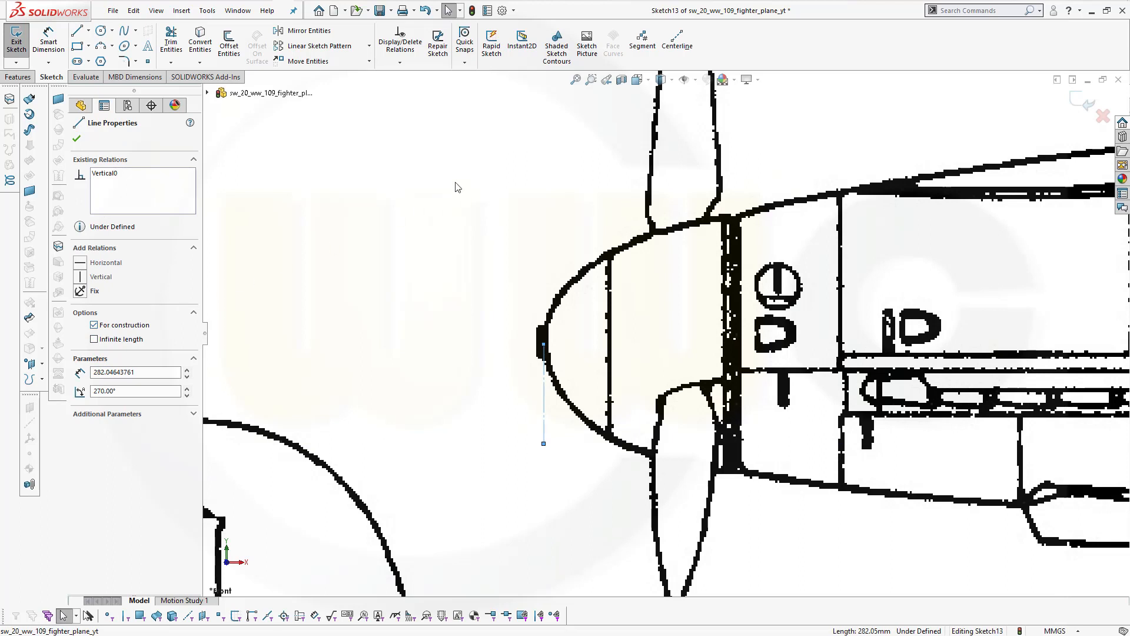
pyautogui.click(76, 140)
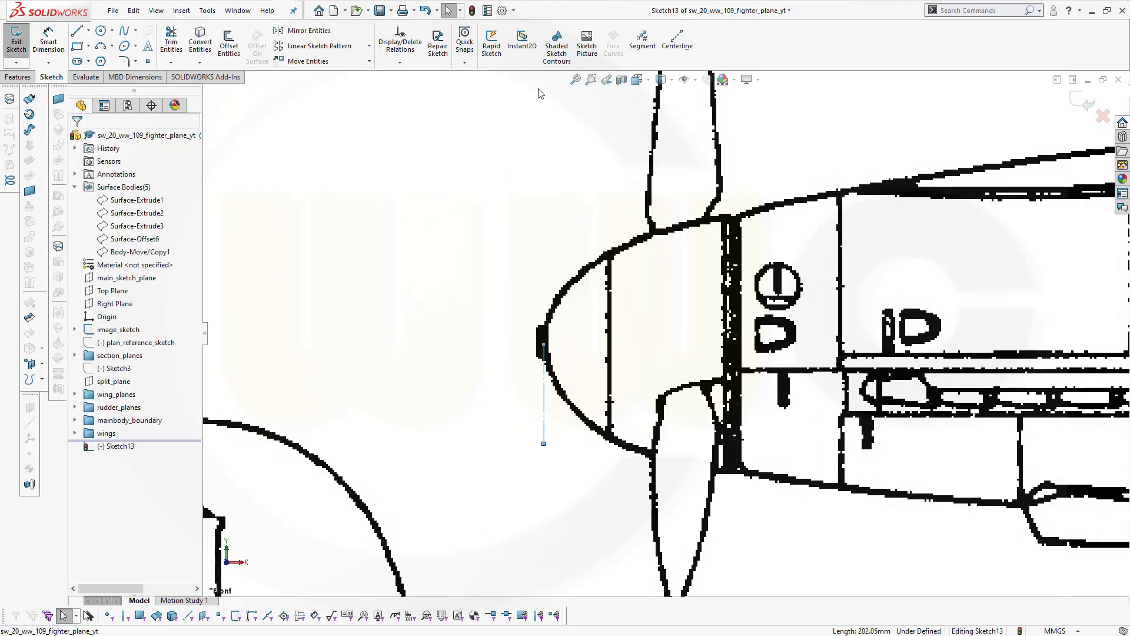
# Step: Draw a horizontal centerline about 541 mm long from the vertical line's upper endpoint to the rear edge of the spinner
pyautogui.click(677, 39)
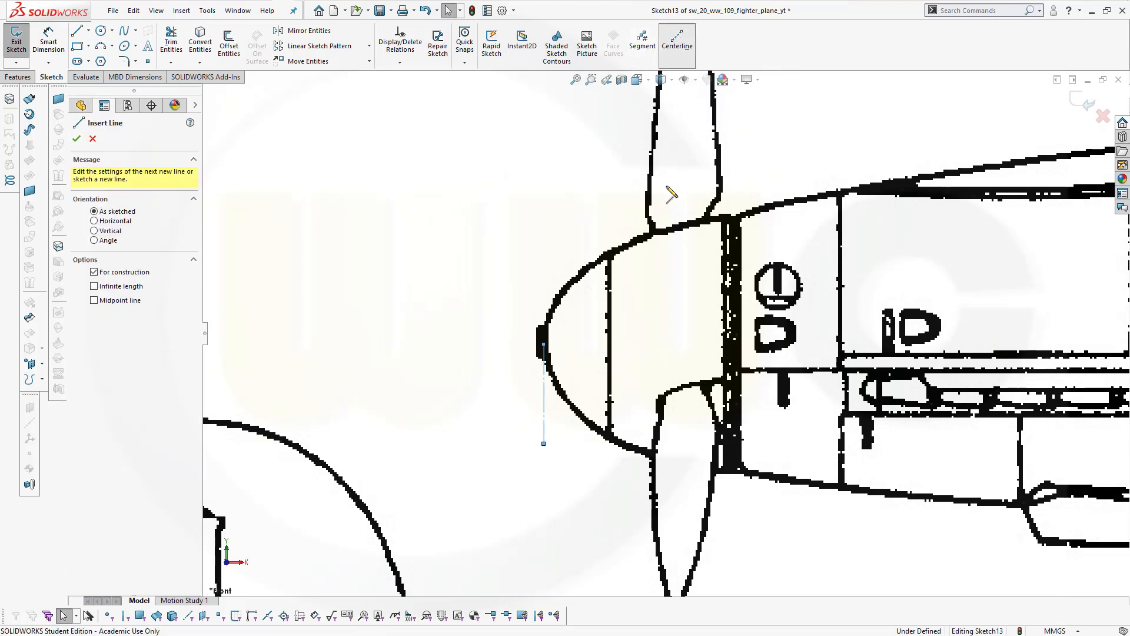
pyautogui.click(544, 345)
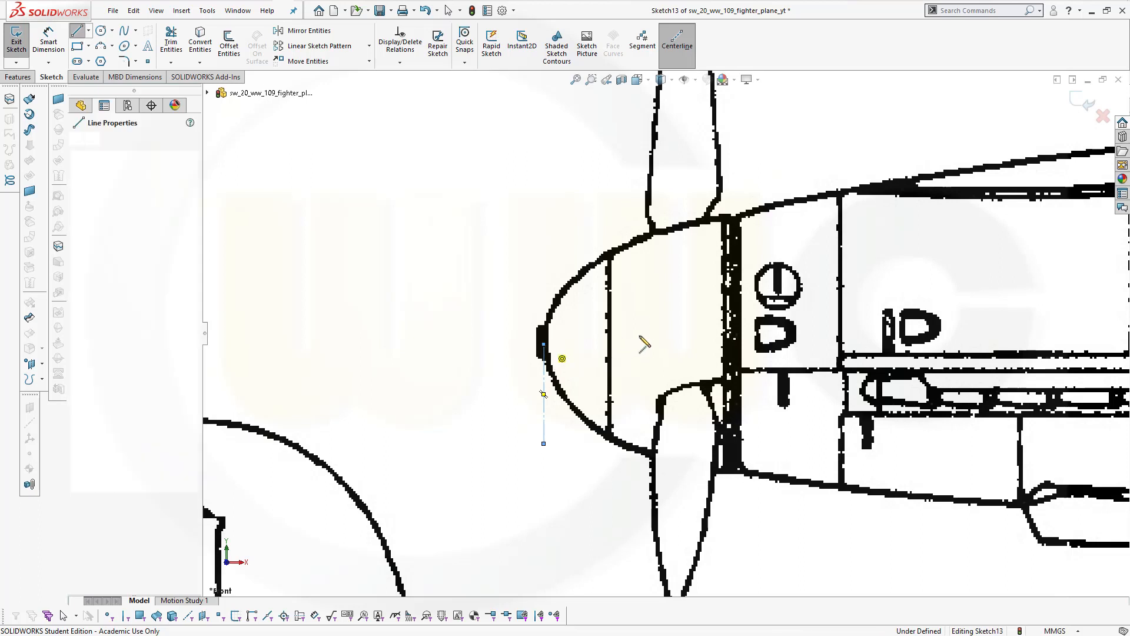
pyautogui.click(735, 344)
pyautogui.press('Escape')
pyautogui.press('Escape')
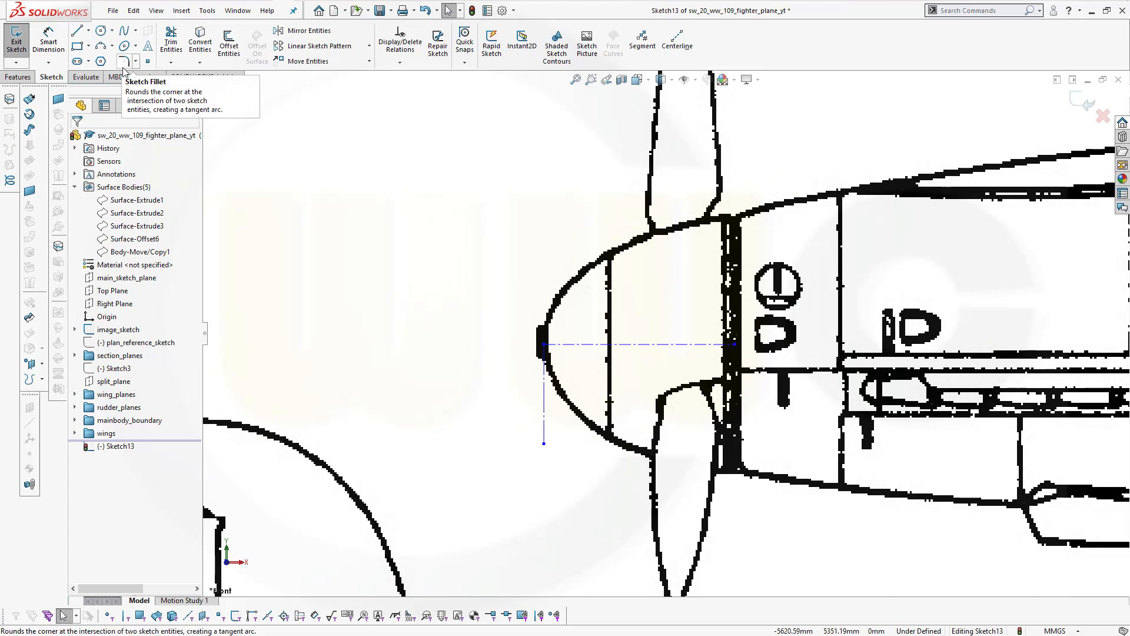
# Step: Trace the spinner's upper outline with a spline from the nose tip to its rear edge, and finish the sketch
pyautogui.click(124, 31)
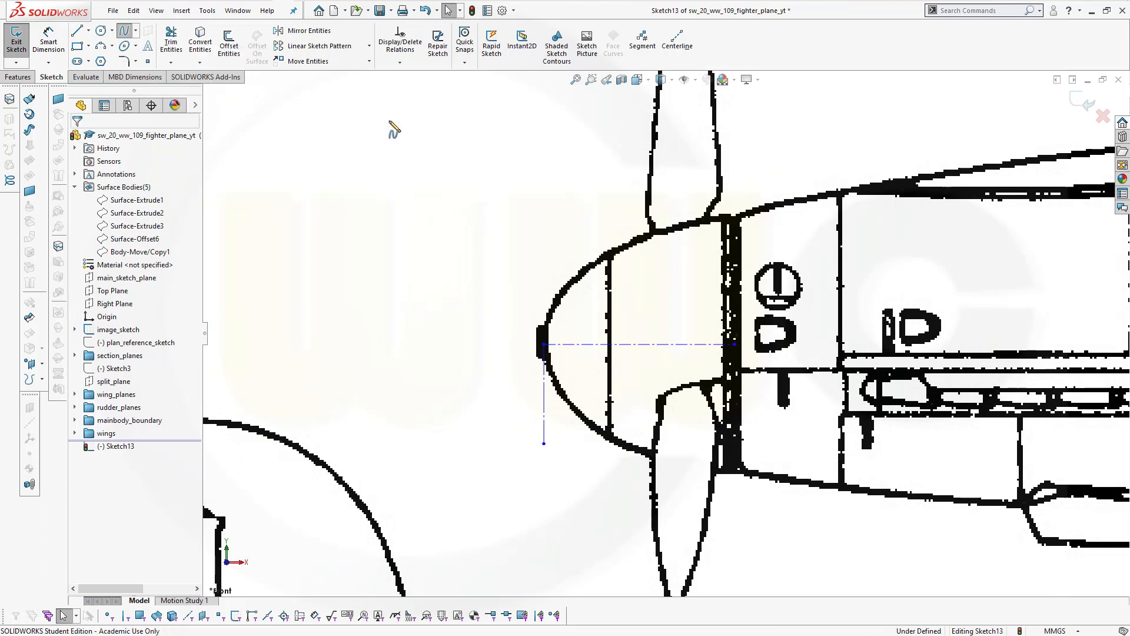
pyautogui.click(544, 345)
pyautogui.scroll(1, 560, 308)
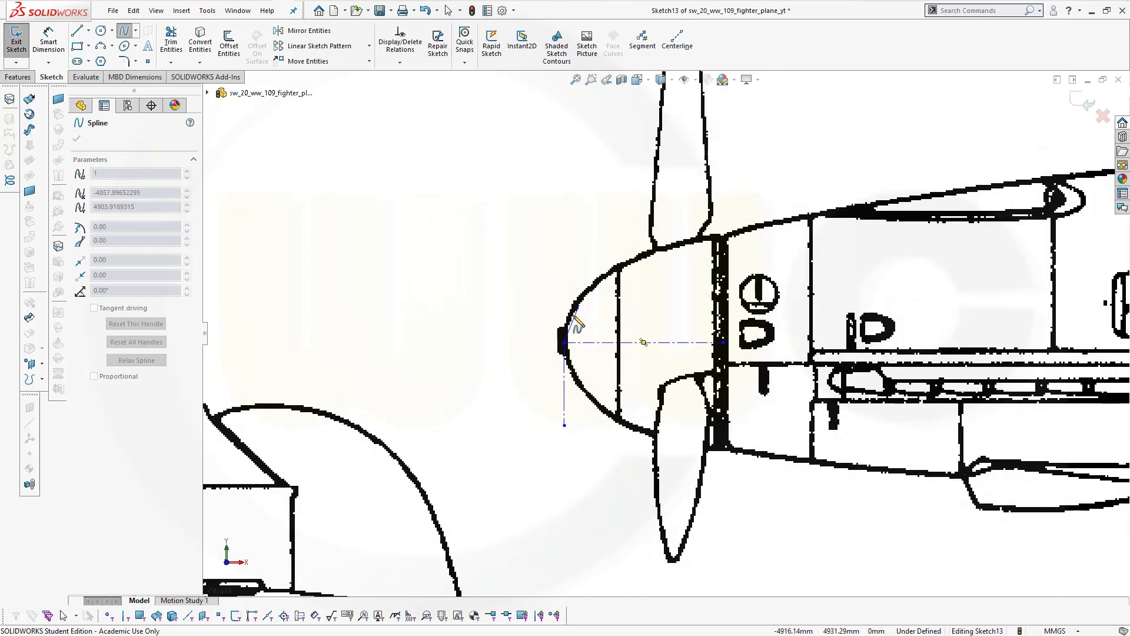
pyautogui.scroll(-2, 648, 315)
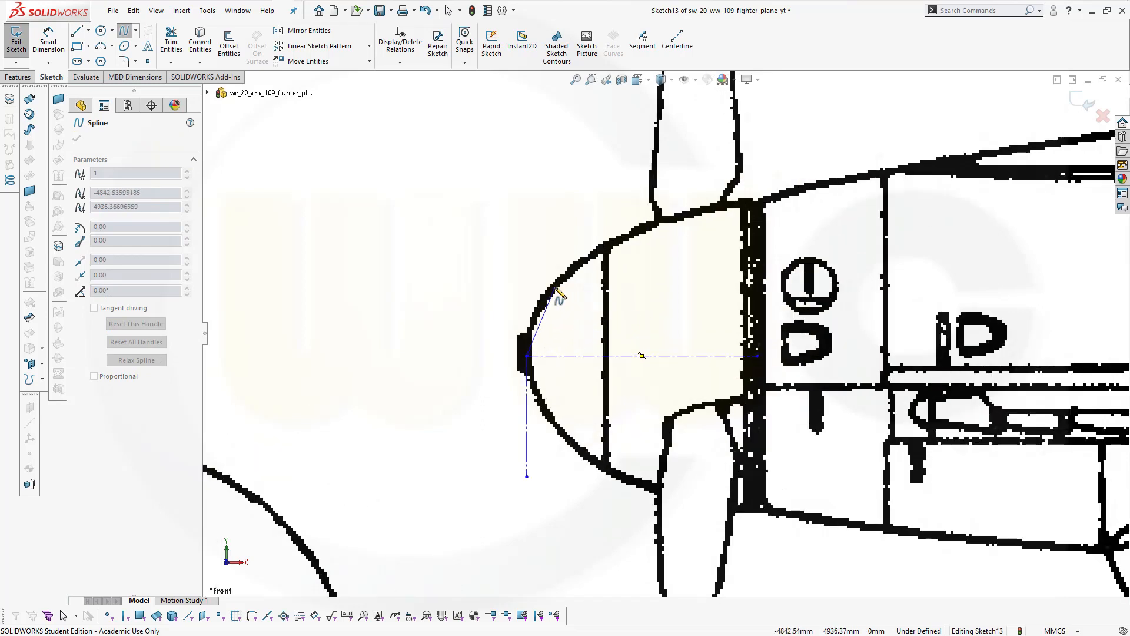
pyautogui.click(555, 289)
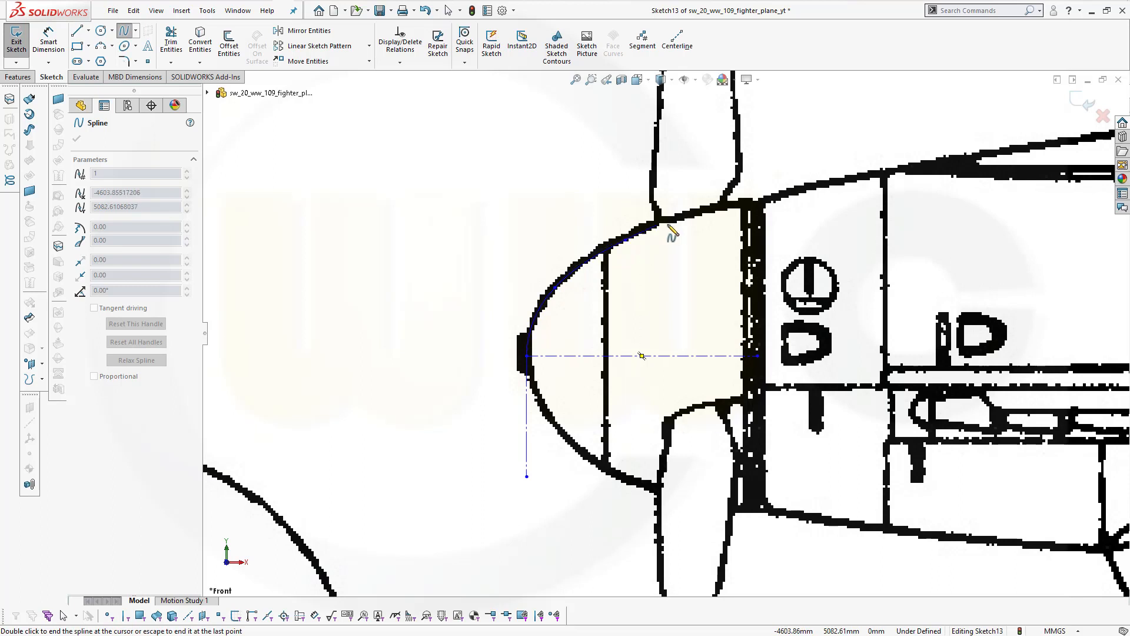
pyautogui.rightClick(763, 211)
pyautogui.click(790, 221)
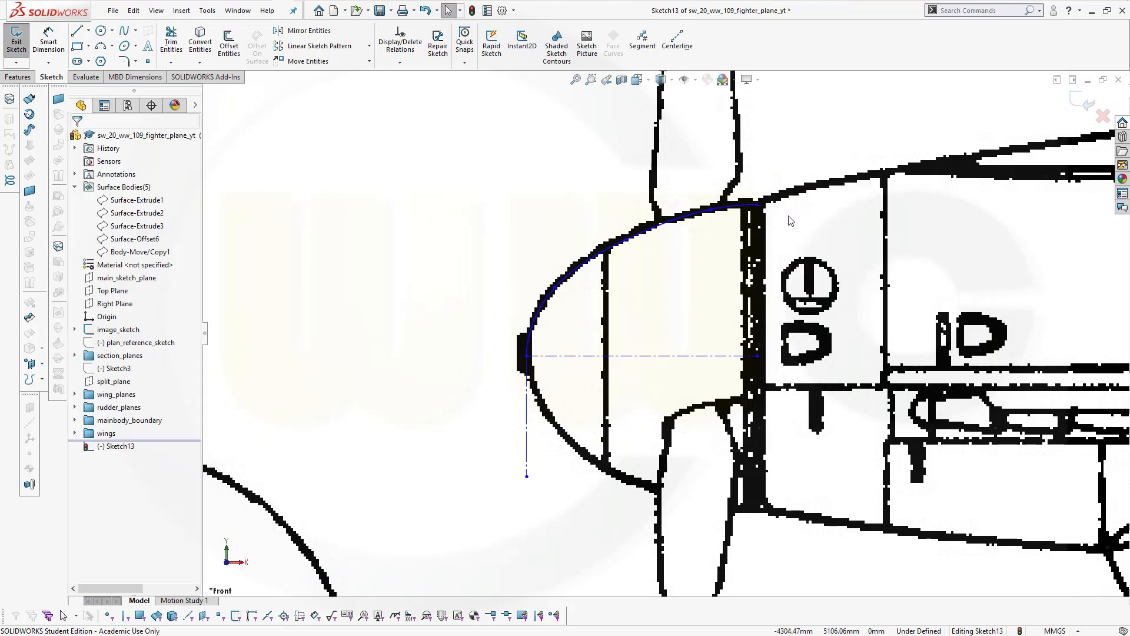
pyautogui.click(1090, 108)
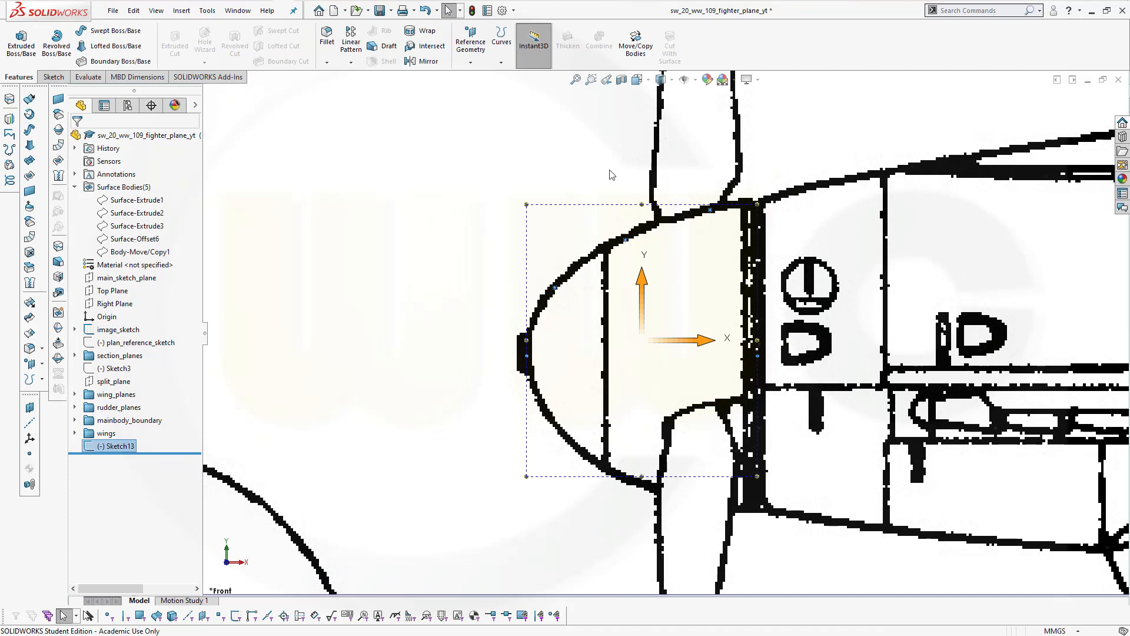
pyautogui.click(372, 153)
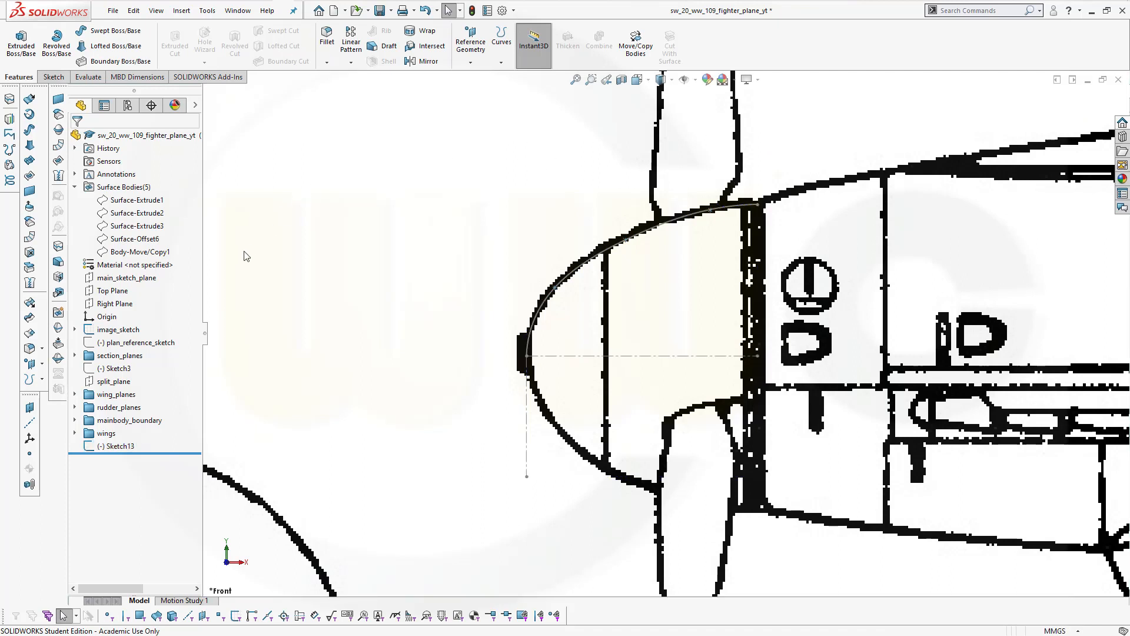
# Step: Revolve the spinner sketch as a surface through 360 degrees about the horizontal centerline
pyautogui.click(31, 116)
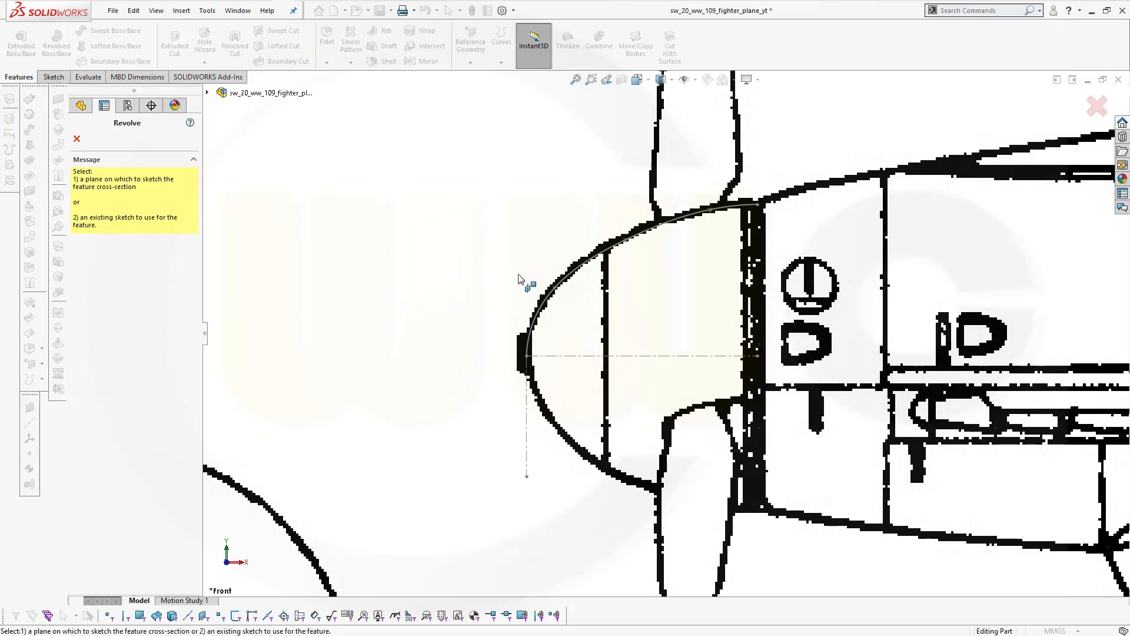
pyautogui.click(548, 303)
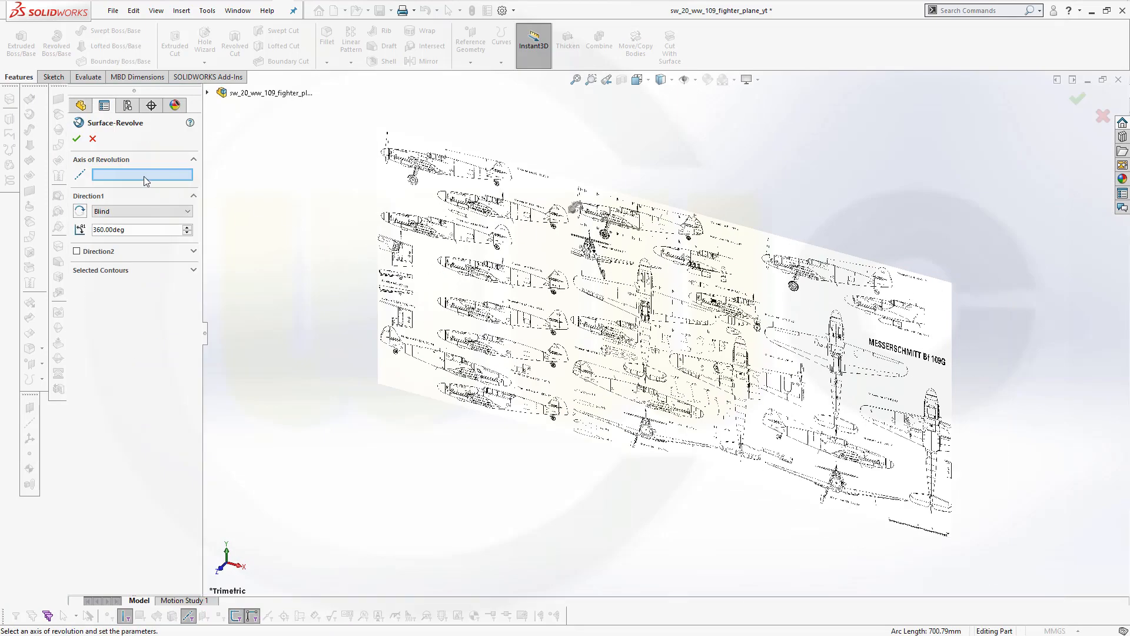
pyautogui.scroll(-3, 547, 242)
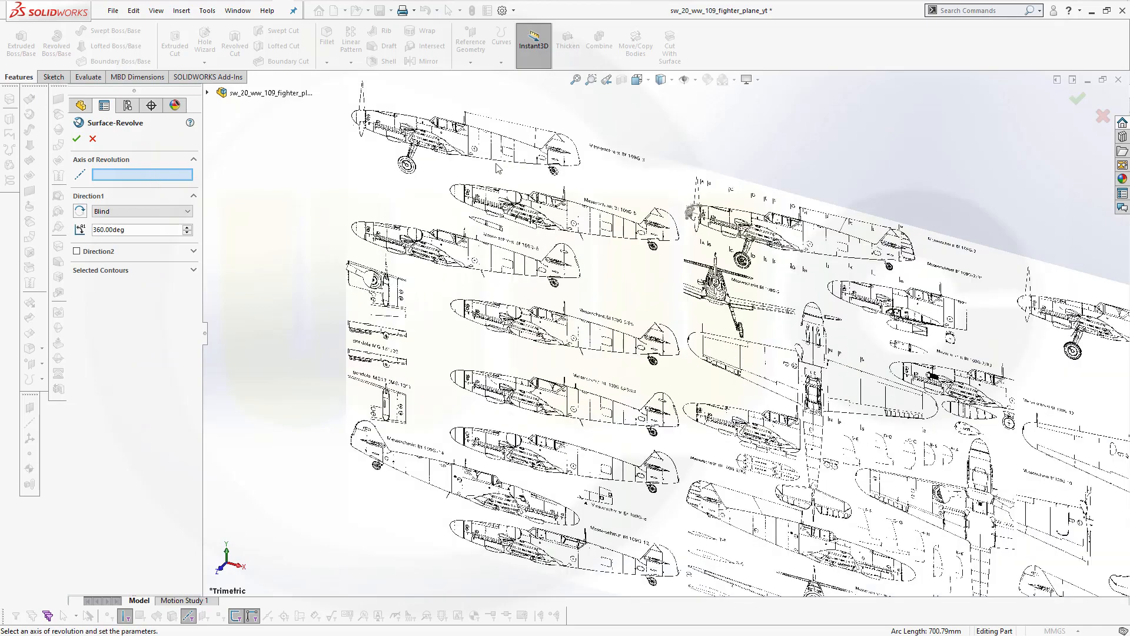
pyautogui.scroll(-2, 496, 168)
pyautogui.scroll(-10, 804, 254)
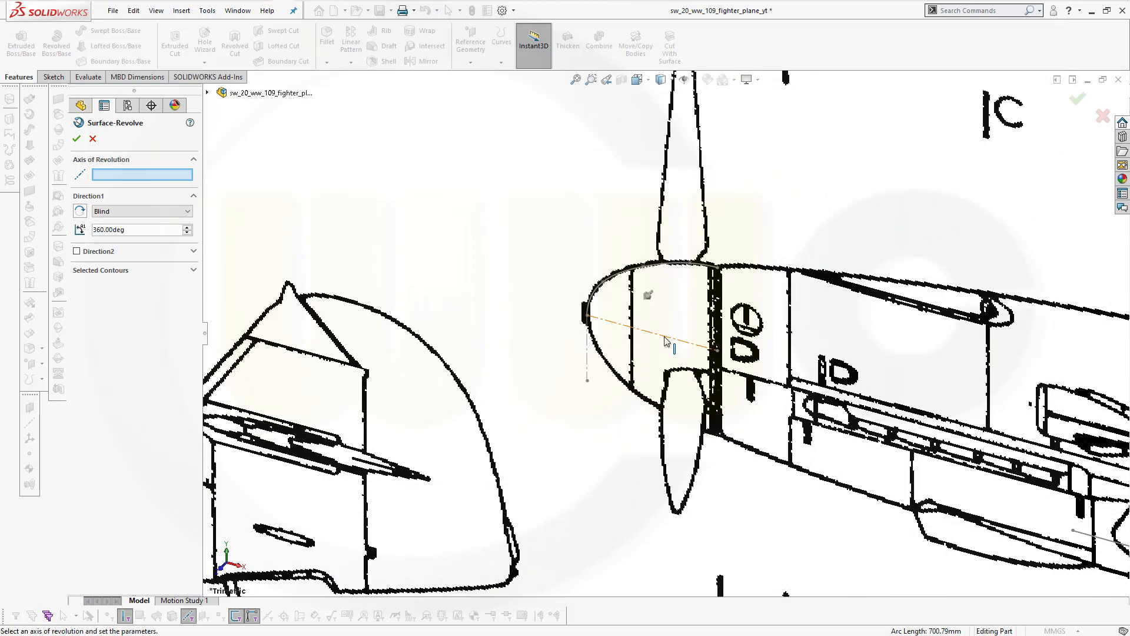
pyautogui.click(667, 341)
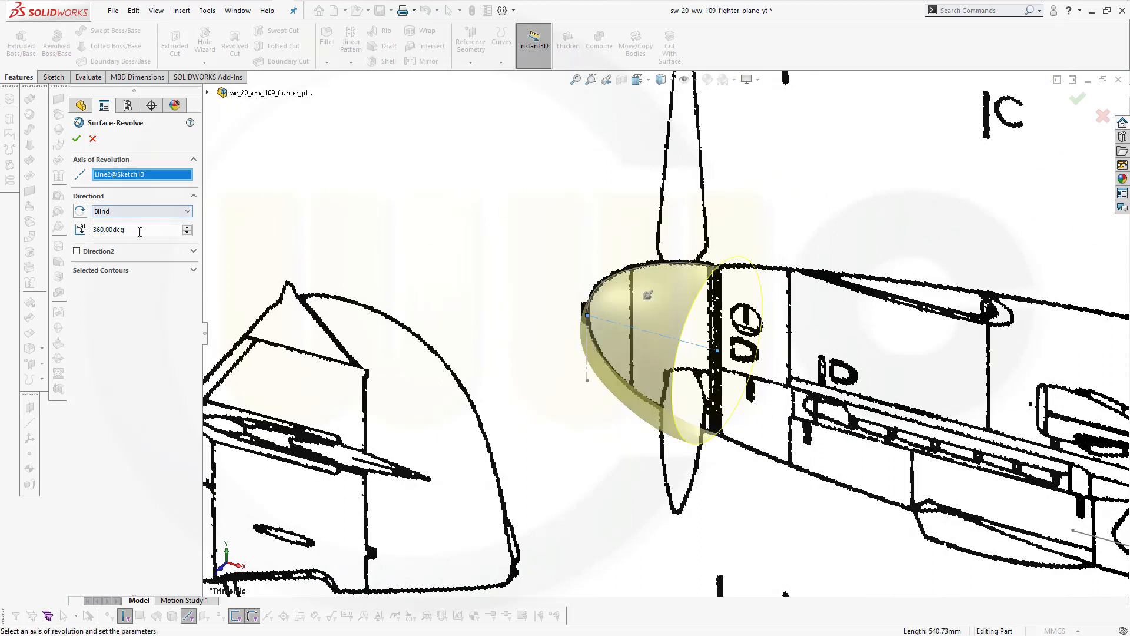
pyautogui.click(76, 139)
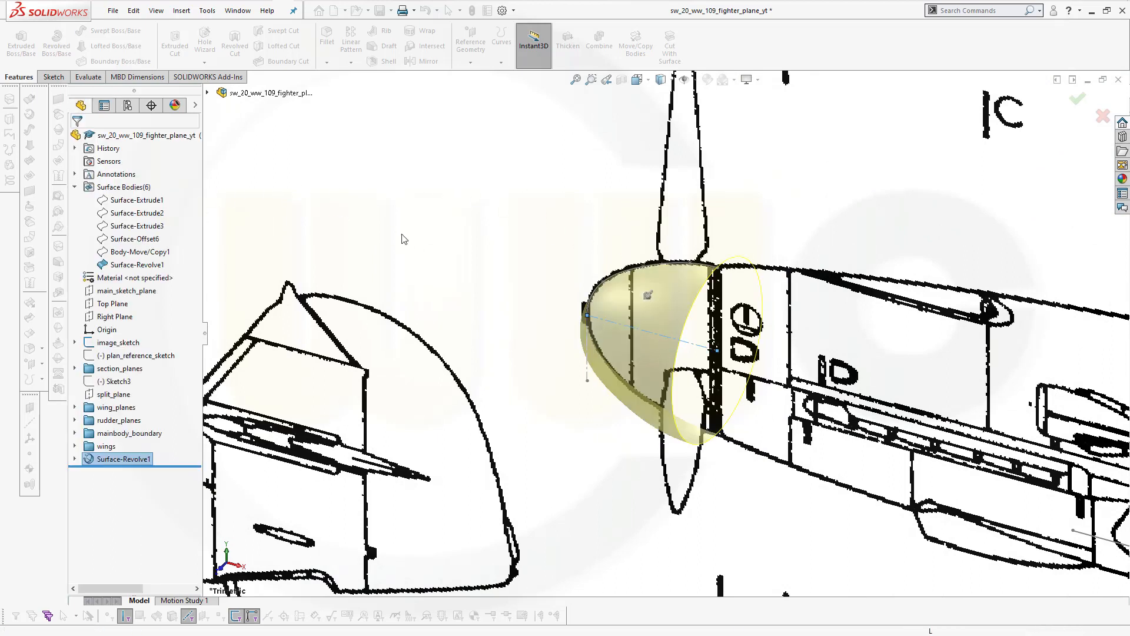
pyautogui.moveTo(673, 316); pyautogui.dragTo(815, 231, button='middle')
pyautogui.scroll(-4, 908, 253)
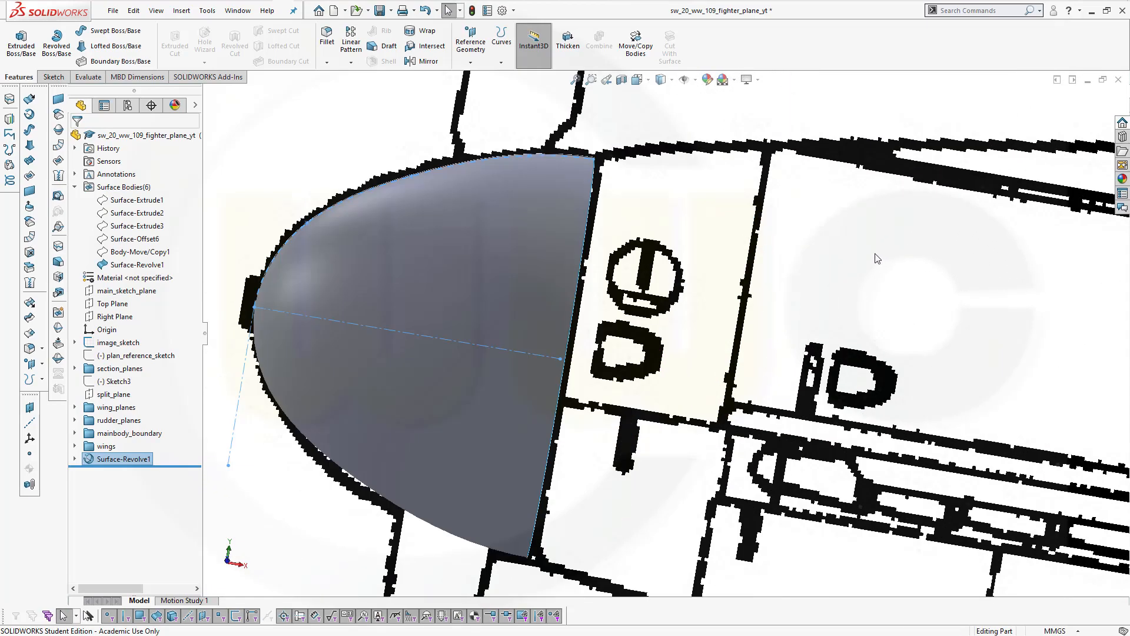
pyautogui.scroll(10, 878, 257)
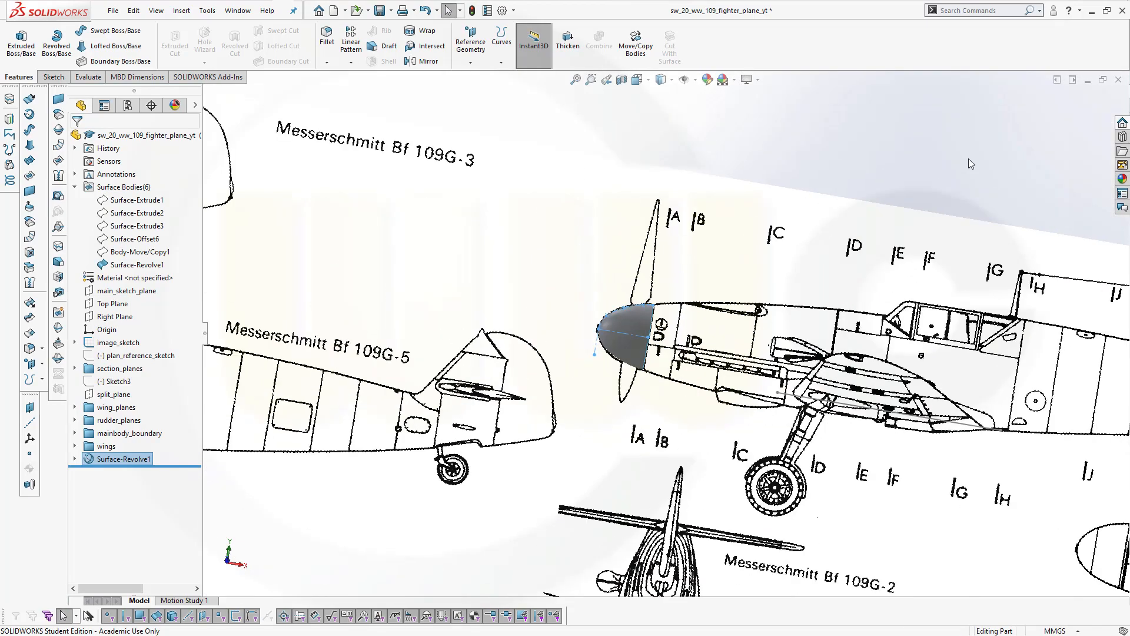
# Step: Copy the airfoil profile Sketch5 from the wings folder and paste it as a new sketch on main_sketch_plane
pyautogui.moveTo(969, 158); pyautogui.dragTo(975, 156, button='middle')
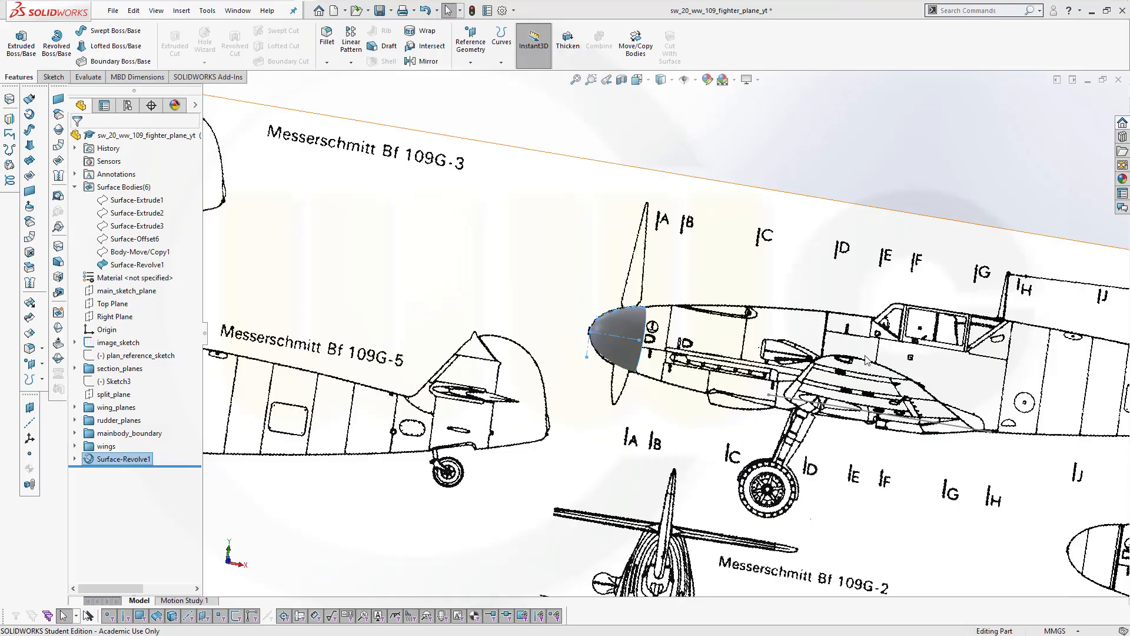
pyautogui.scroll(-2, 869, 362)
pyautogui.scroll(5, 871, 389)
pyautogui.scroll(5, 875, 409)
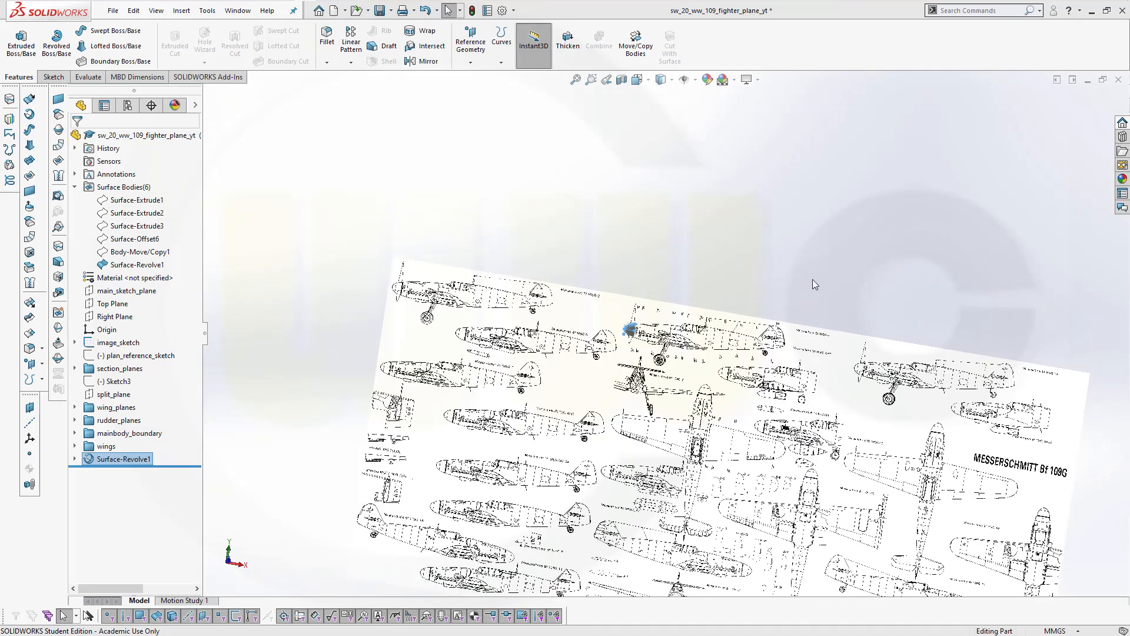
pyautogui.click(576, 79)
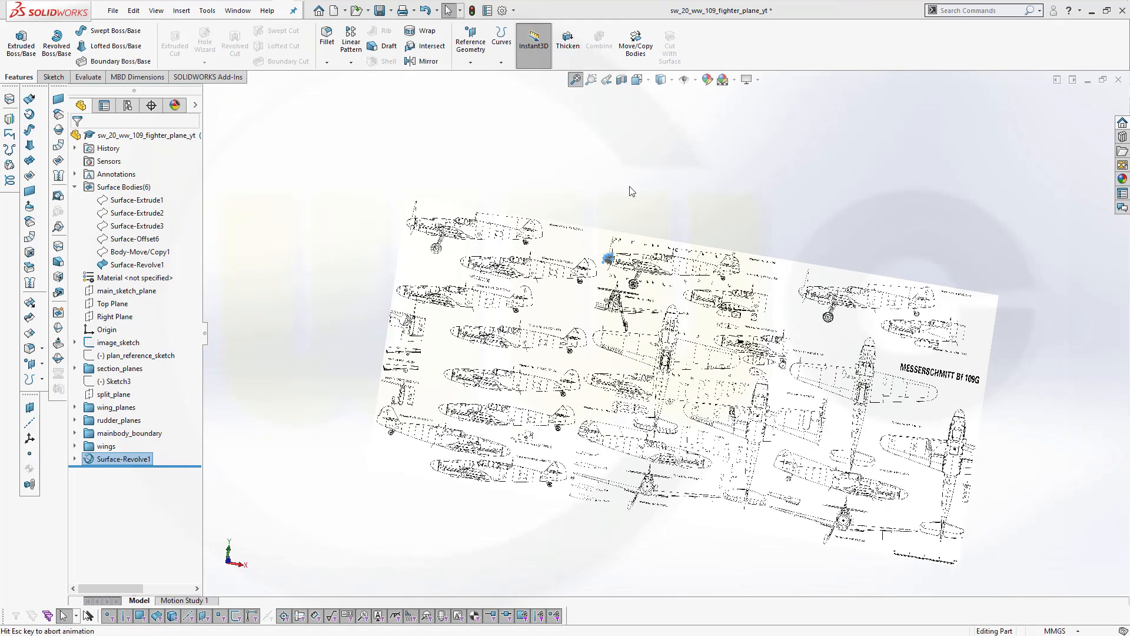
pyautogui.scroll(-5, 588, 459)
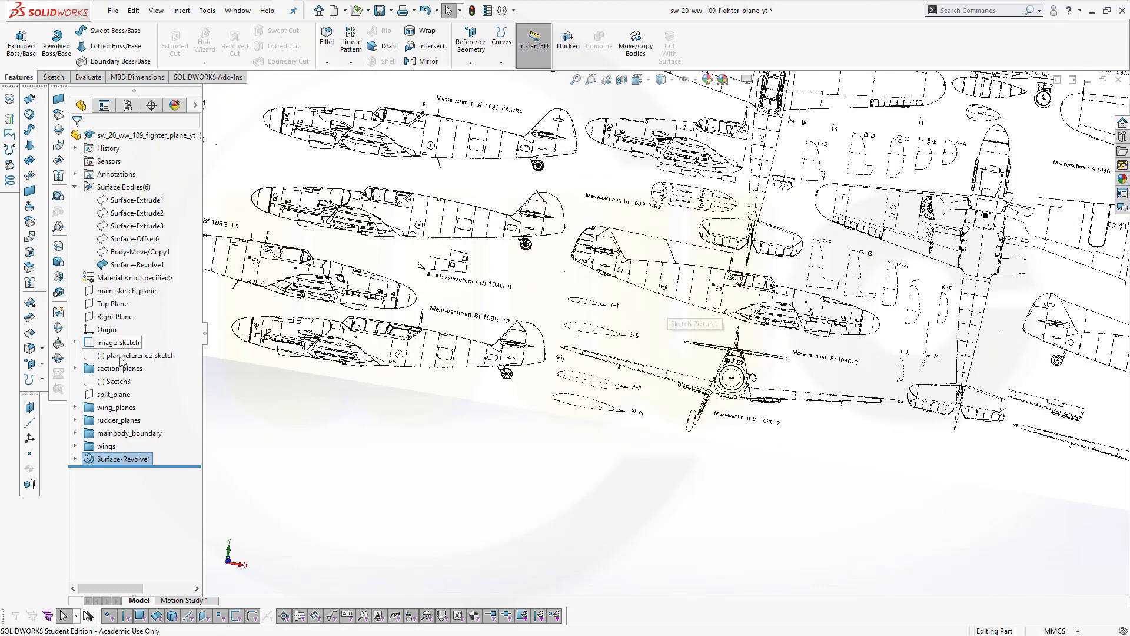
pyautogui.click(75, 407)
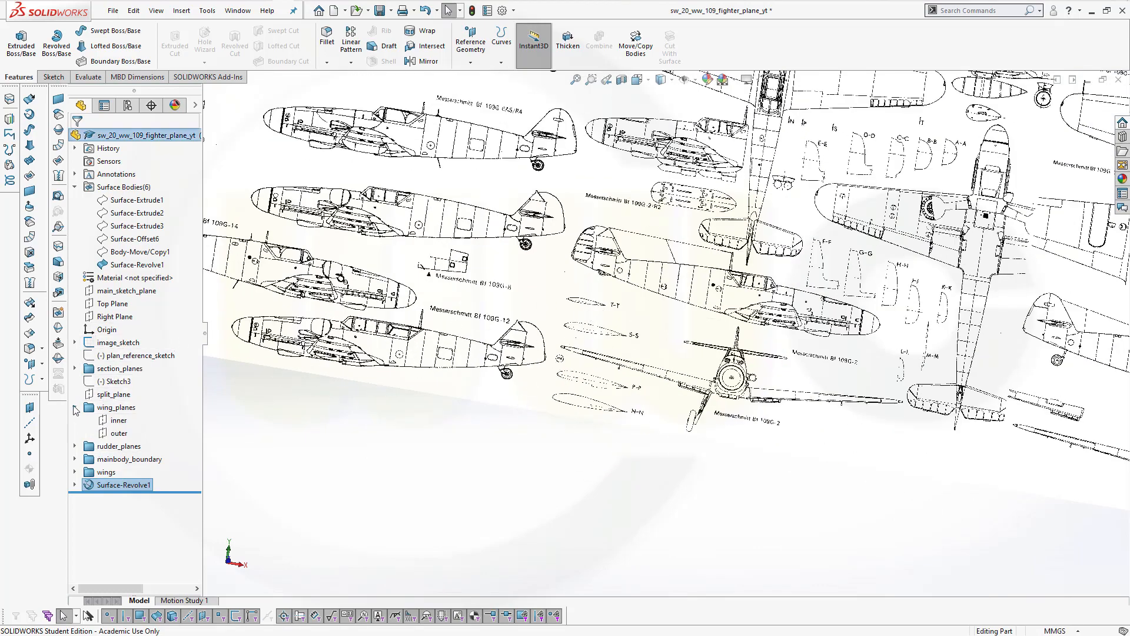
pyautogui.click(75, 407)
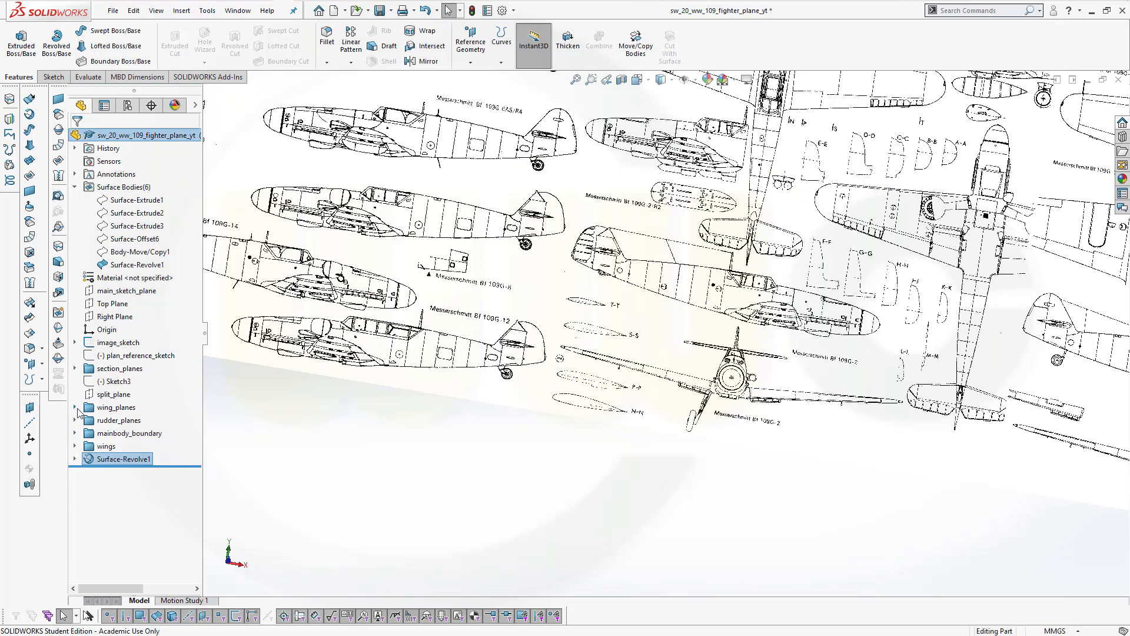
pyautogui.click(74, 446)
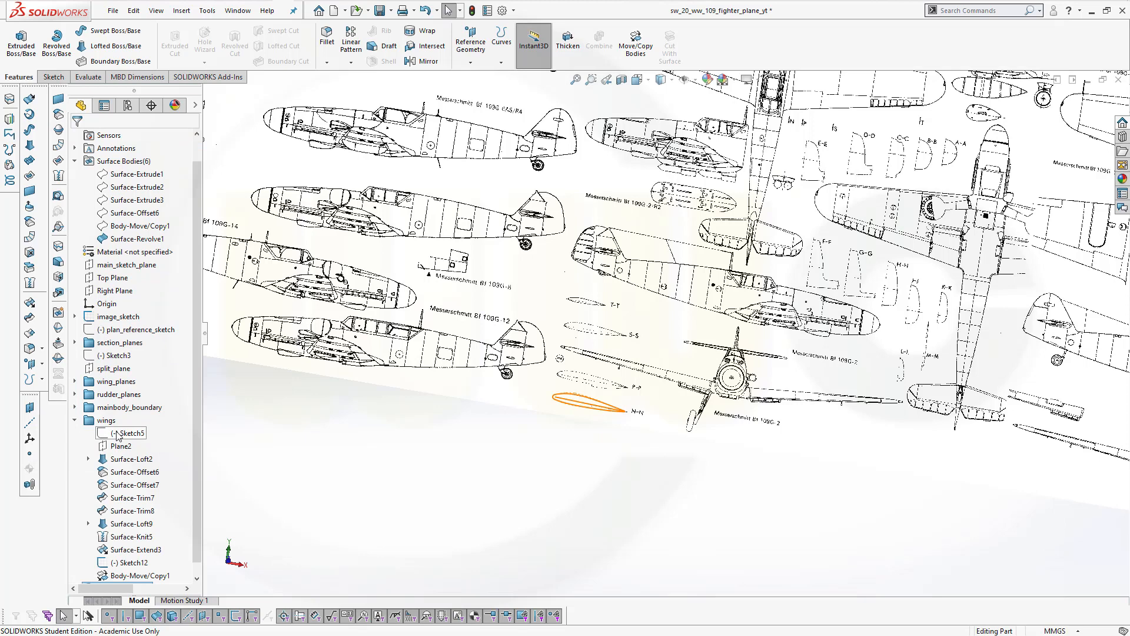
pyautogui.click(130, 433)
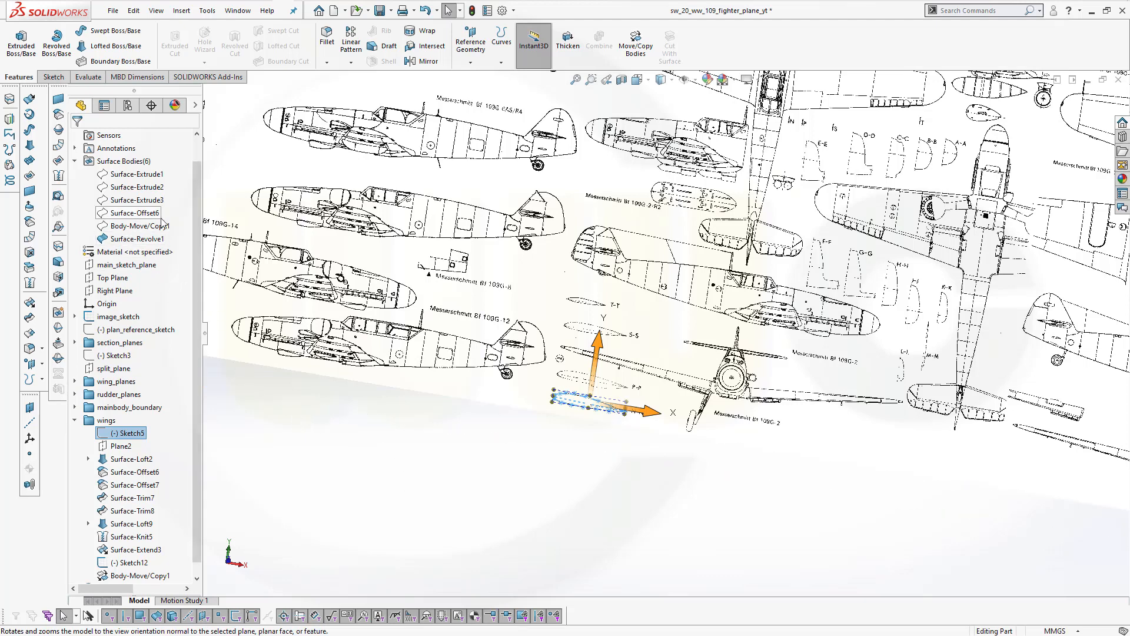
pyautogui.click(127, 265)
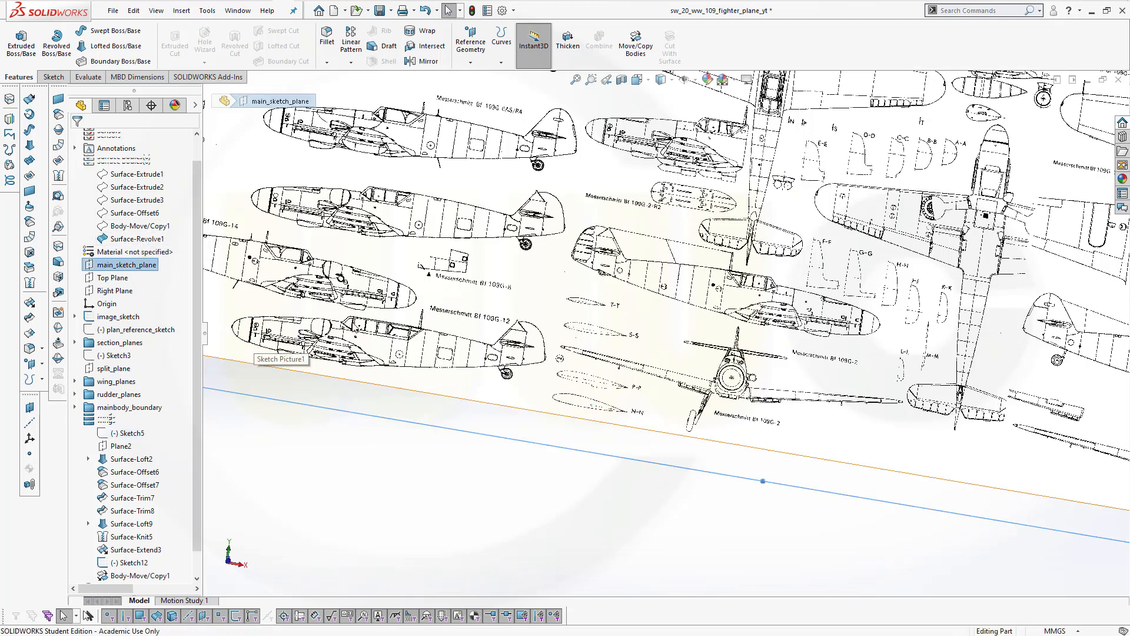
pyautogui.hotkey('ctrl', 'v')
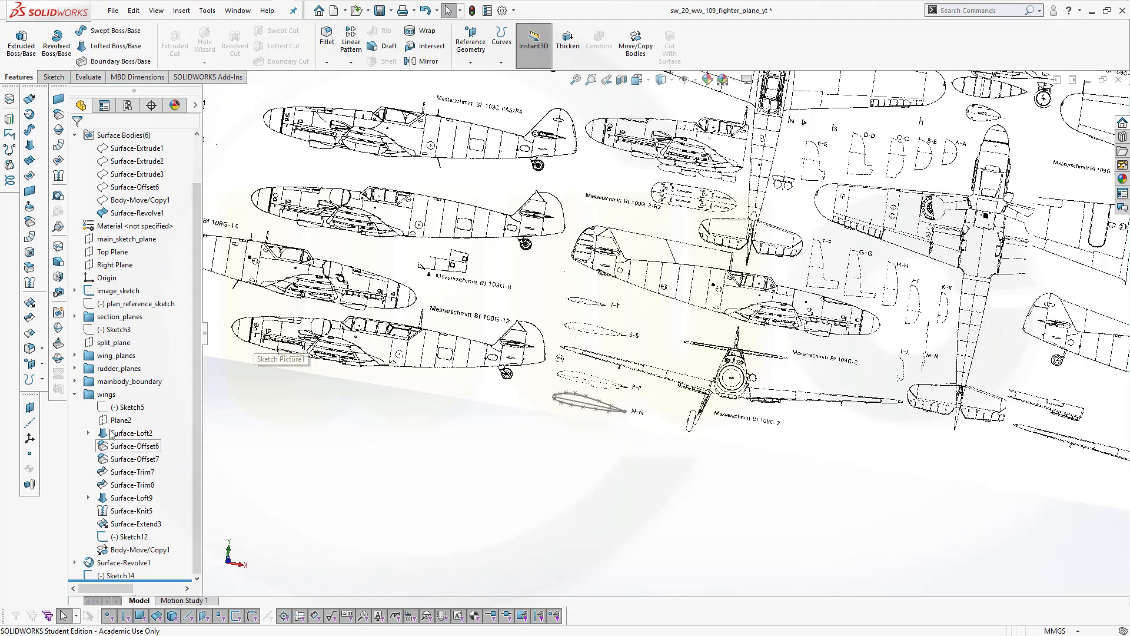
pyautogui.click(75, 394)
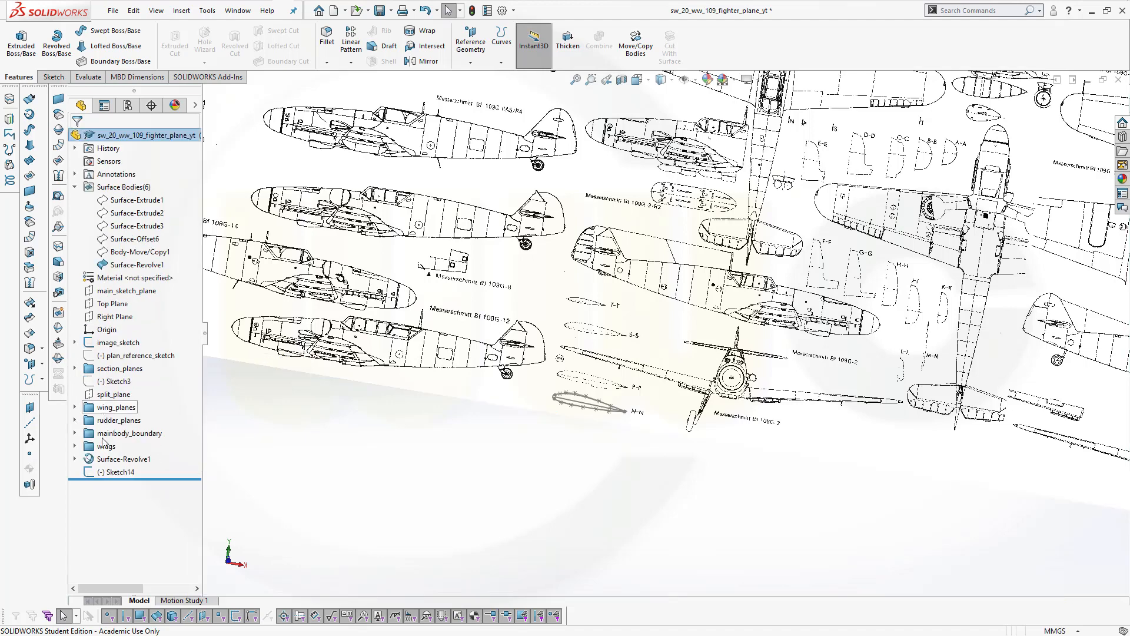
# Step: Select the pasted airfoil sketch and orient the view to the front
pyautogui.click(107, 474)
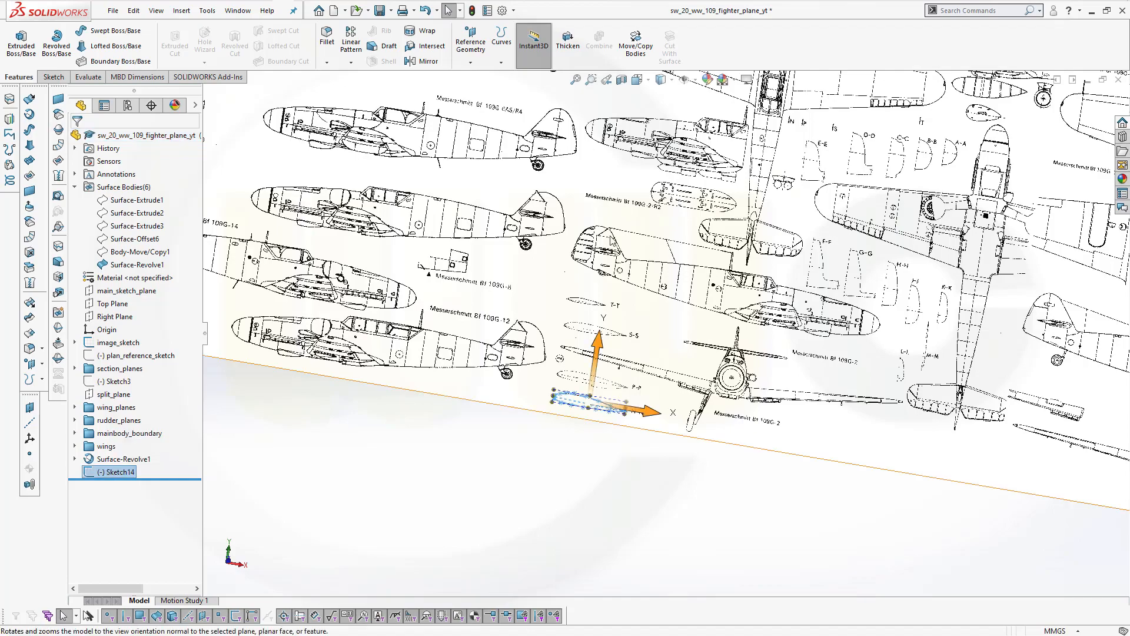
pyautogui.scroll(-1, 619, 249)
pyautogui.scroll(4, 667, 242)
pyautogui.scroll(2, 665, 243)
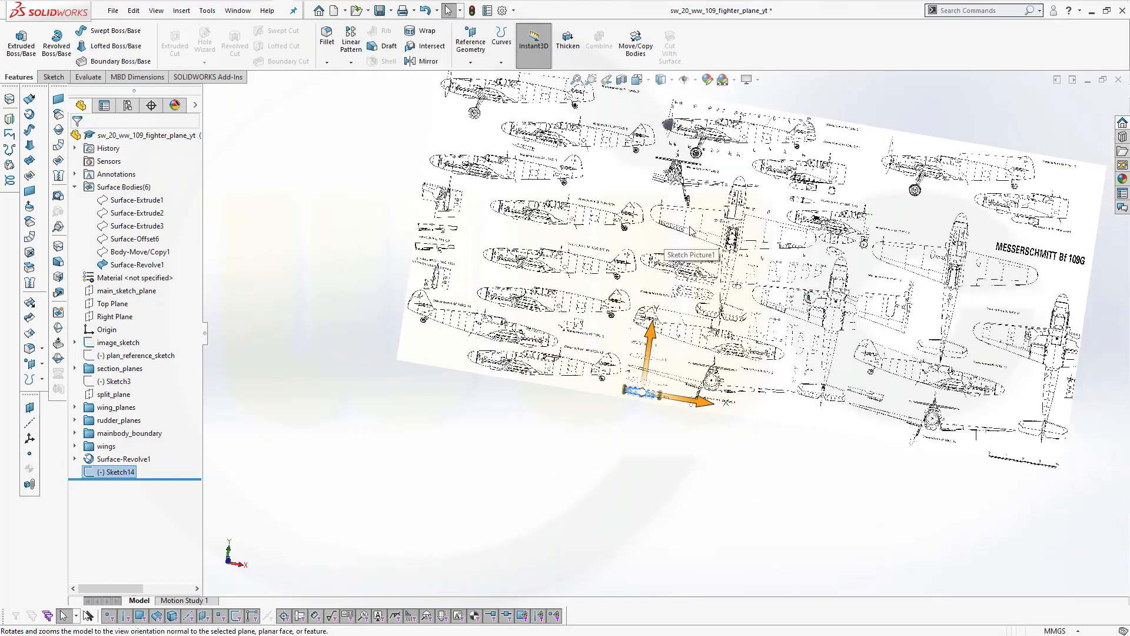
pyautogui.press('space')
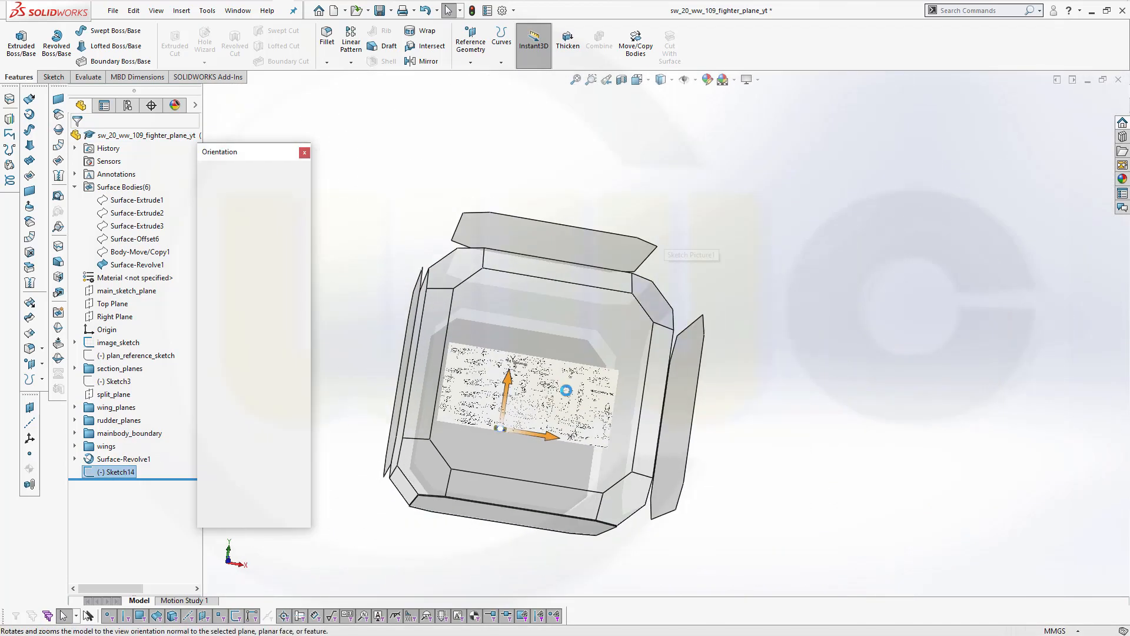
pyautogui.click(550, 345)
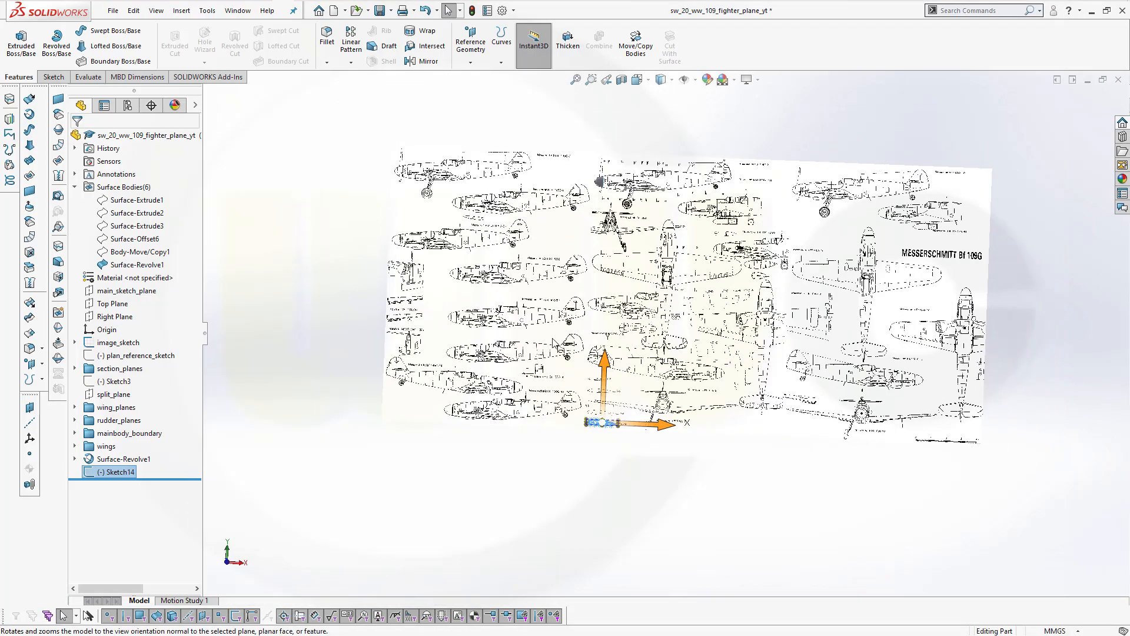
pyautogui.scroll(-2, 608, 346)
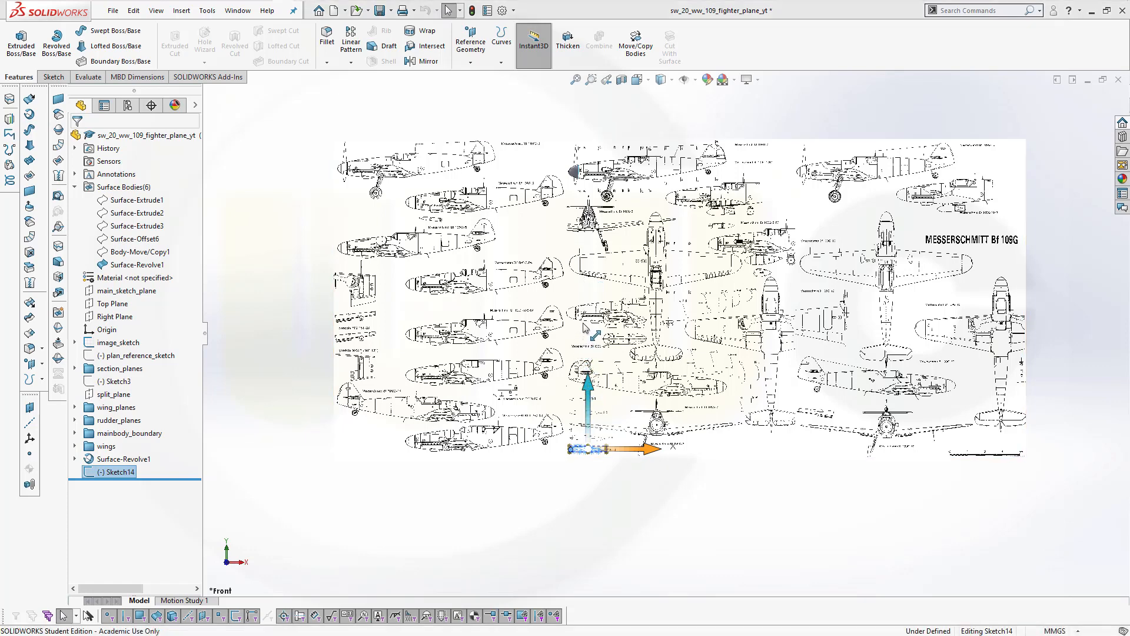
# Step: Move the pasted airfoil sketch vertically up to the spinner in the Bf 109G-2 side view, finishing with a shift of about 1794 mm
pyautogui.moveTo(593, 392); pyautogui.dragTo(612, 331)
pyautogui.scroll(2, 612, 332)
pyautogui.scroll(-5, 659, 324)
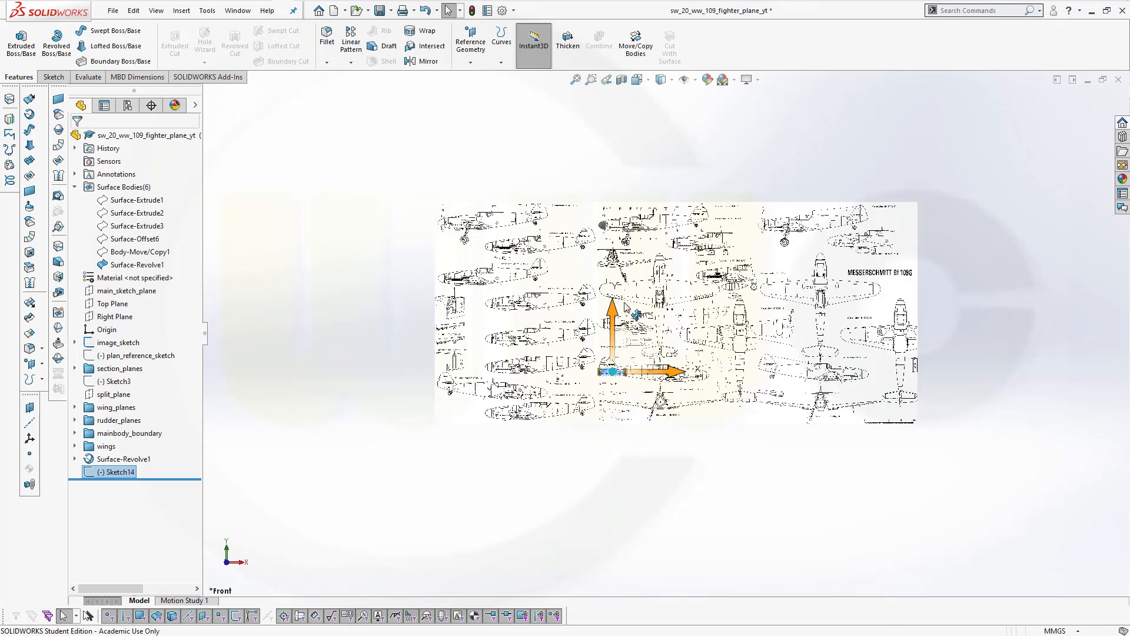
pyautogui.moveTo(615, 395); pyautogui.dragTo(626, 98)
pyautogui.keyDown('ctrl'); pyautogui.moveTo(668, 157); pyautogui.dragTo(675, 342, button='middle'); pyautogui.keyUp('ctrl')
pyautogui.scroll(-2, 645, 342)
pyautogui.scroll(-1, 633, 345)
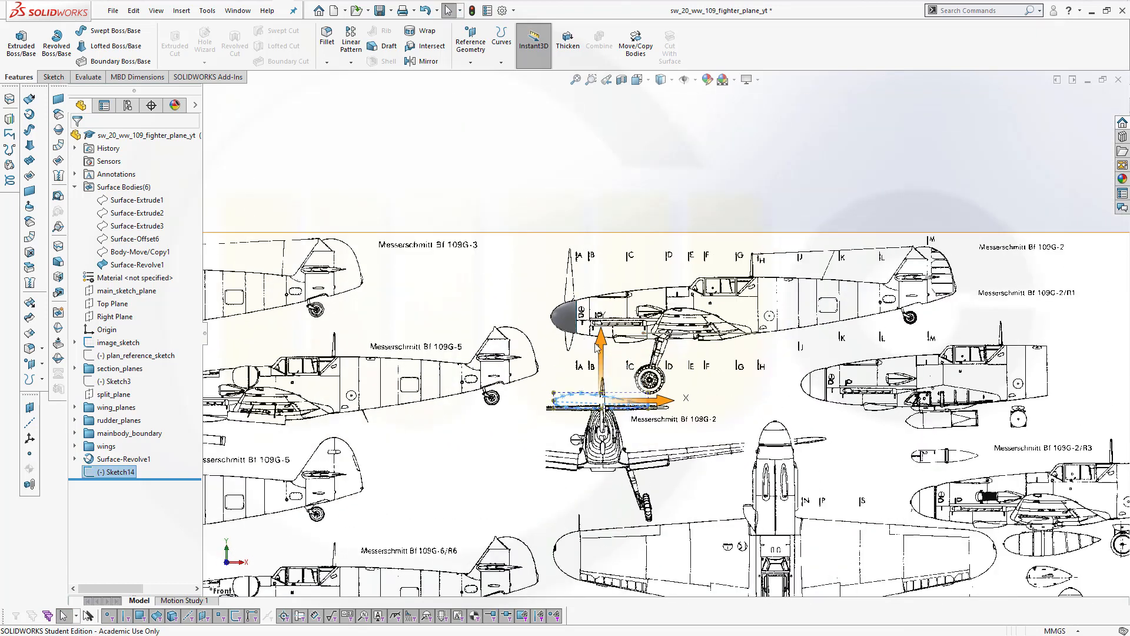
pyautogui.moveTo(601, 330); pyautogui.dragTo(609, 254)
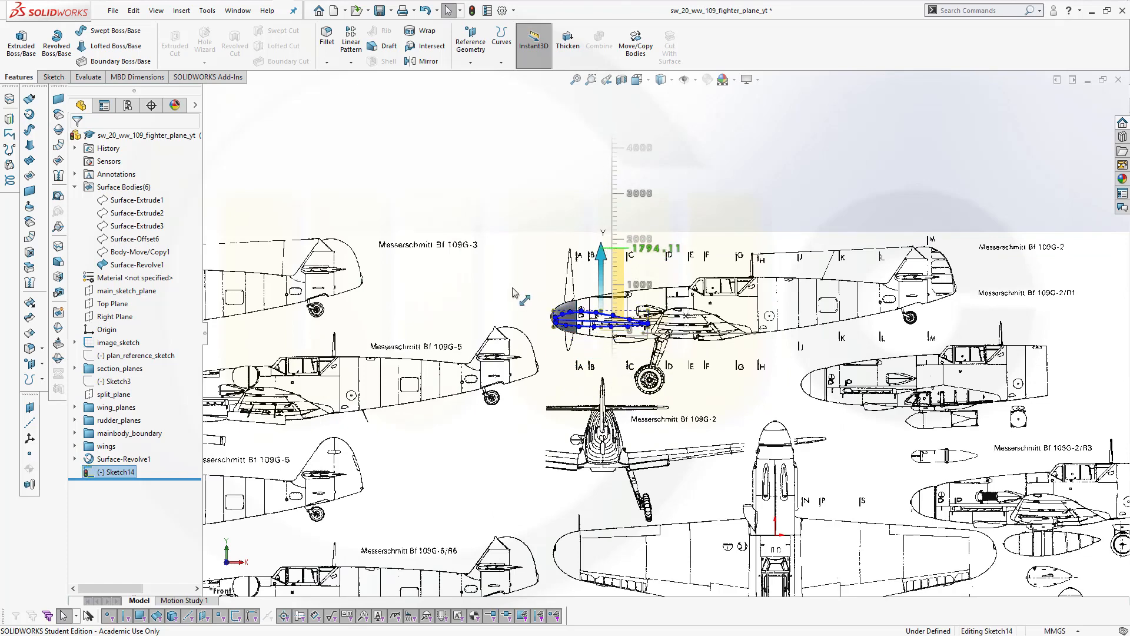
pyautogui.click(517, 197)
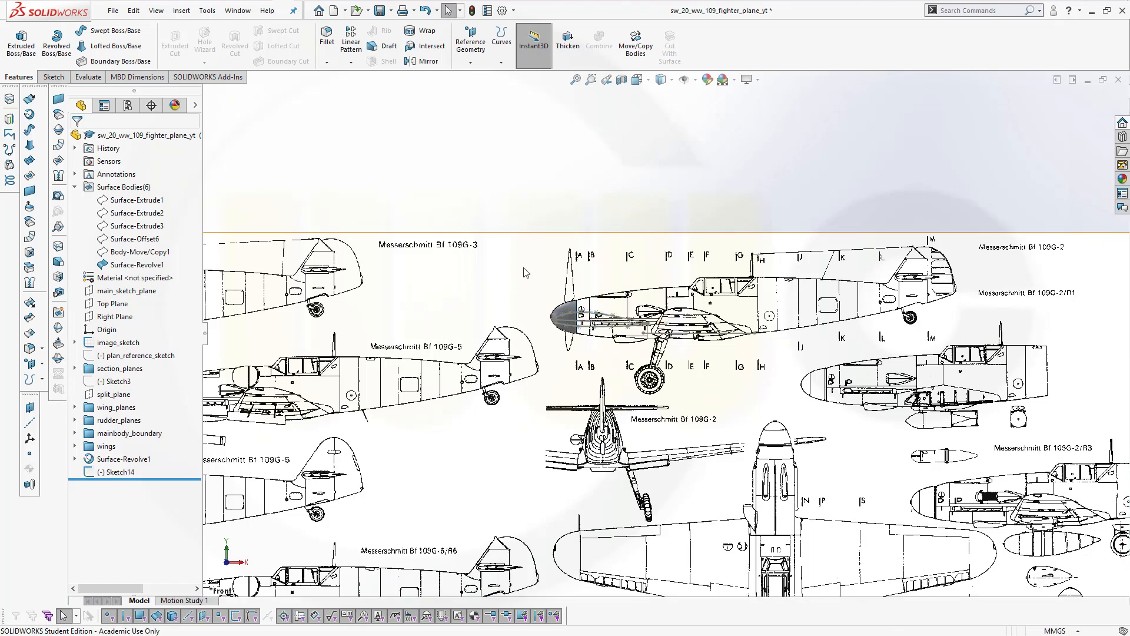
# Step: Hide the revolved spinner surface body, the blueprint image_sketch, and the horizontal line sketch Sketch12 from the wings folder
pyautogui.click(161, 265)
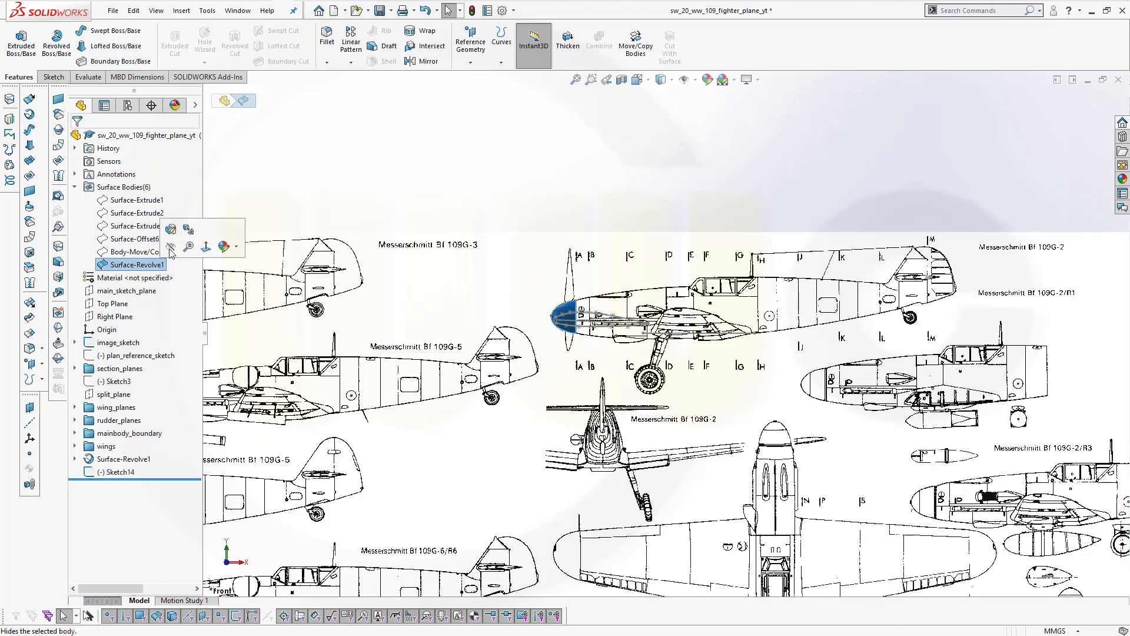
pyautogui.click(171, 236)
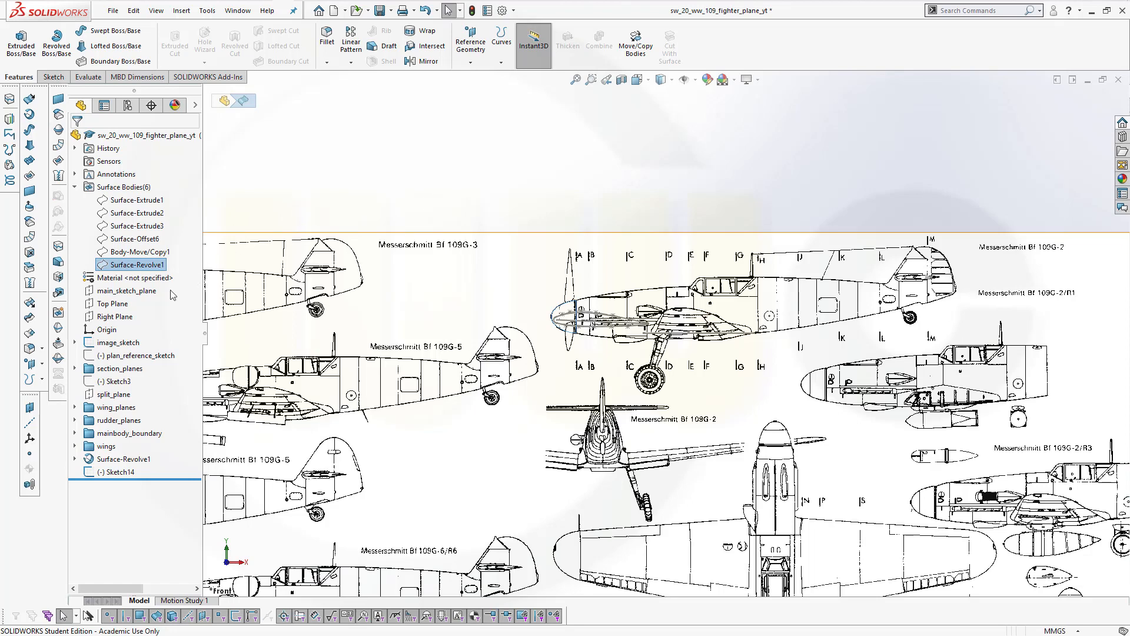
pyautogui.click(144, 343)
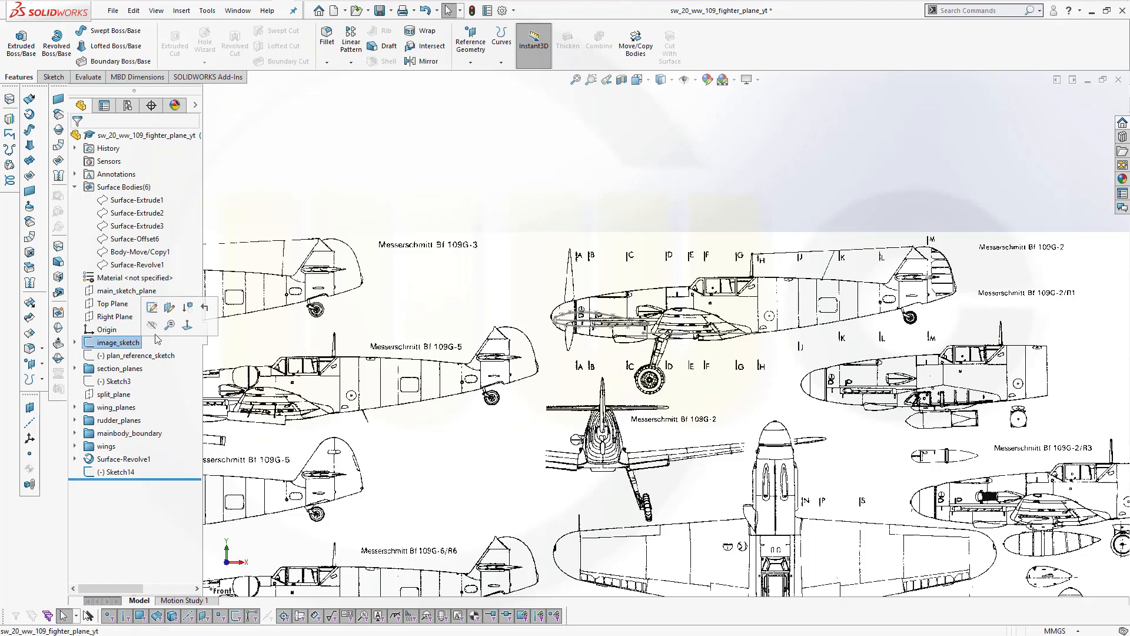
pyautogui.click(266, 299)
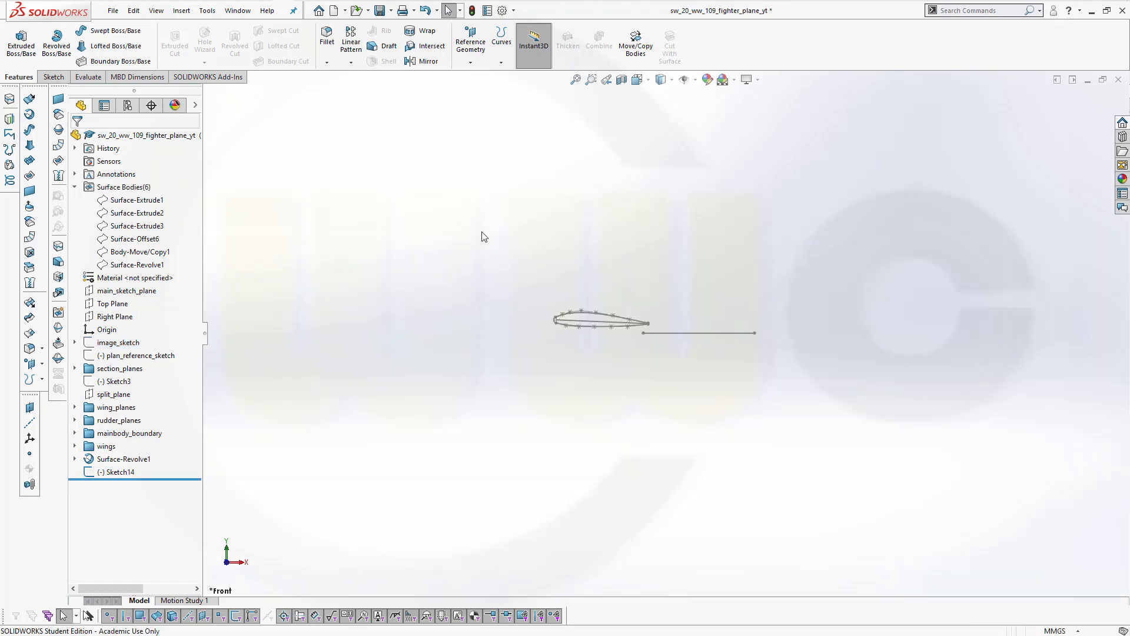
pyautogui.rightClick(669, 333)
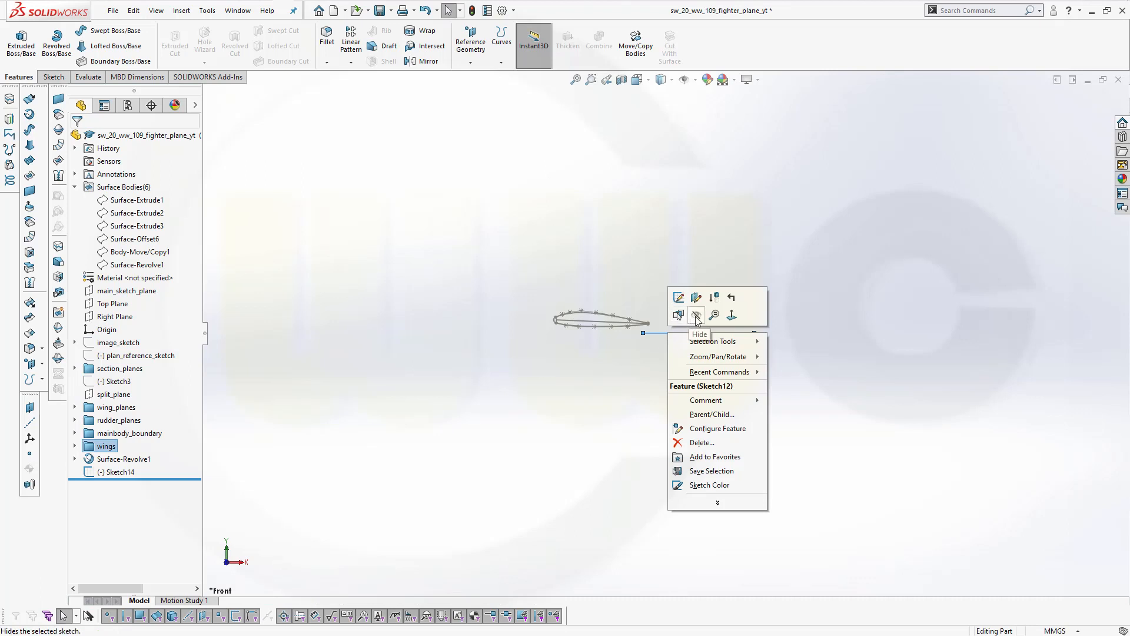
pyautogui.click(697, 316)
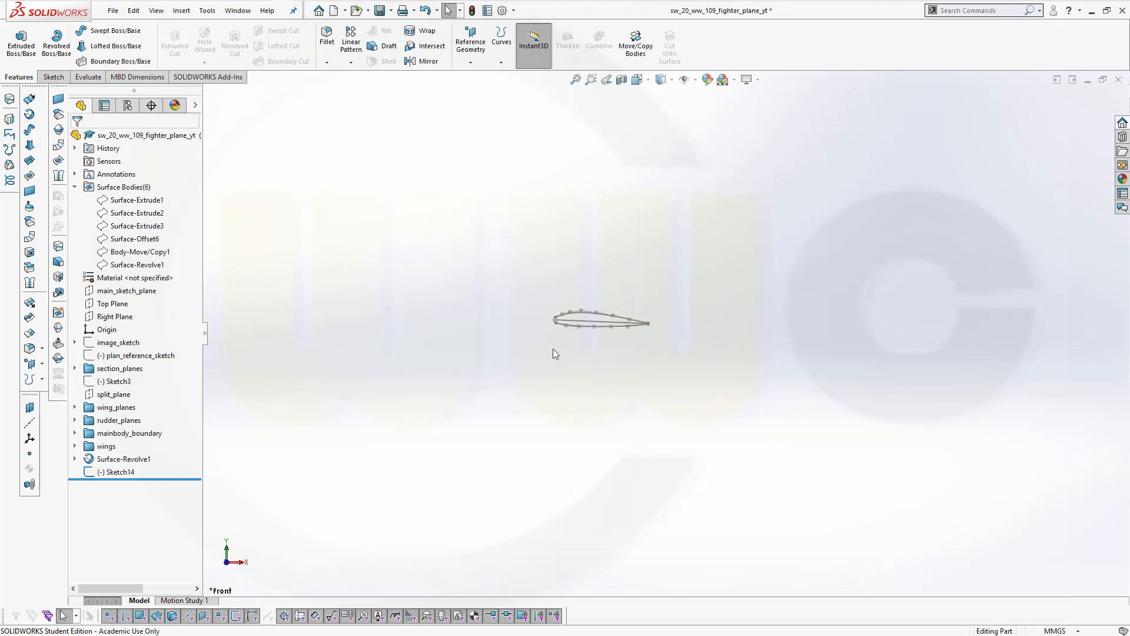
# Step: Edit the pasted airfoil sketch, scale all its entities about the chord line's front endpoint to about one fifth size, and finish the sketch
pyautogui.scroll(-4, 626, 334)
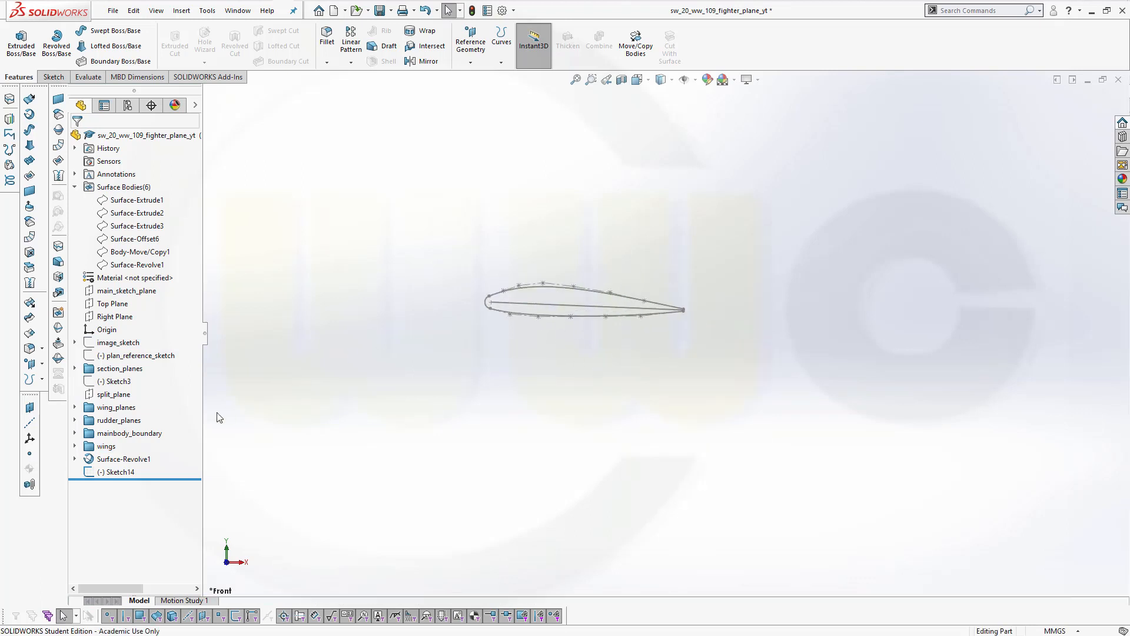
pyautogui.click(115, 471)
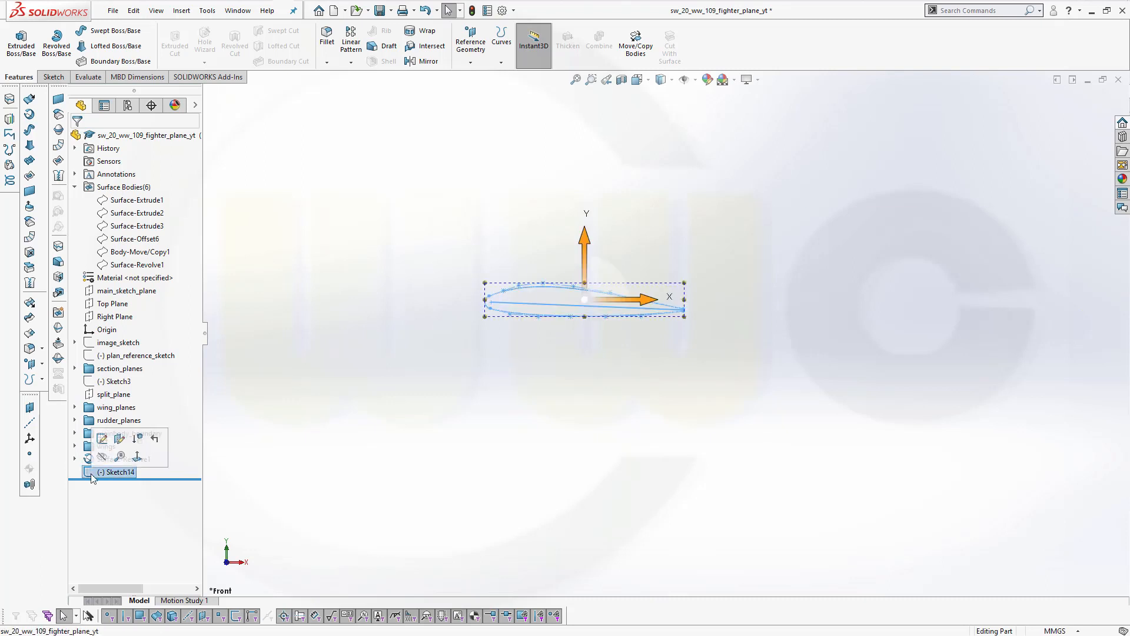
pyautogui.click(103, 439)
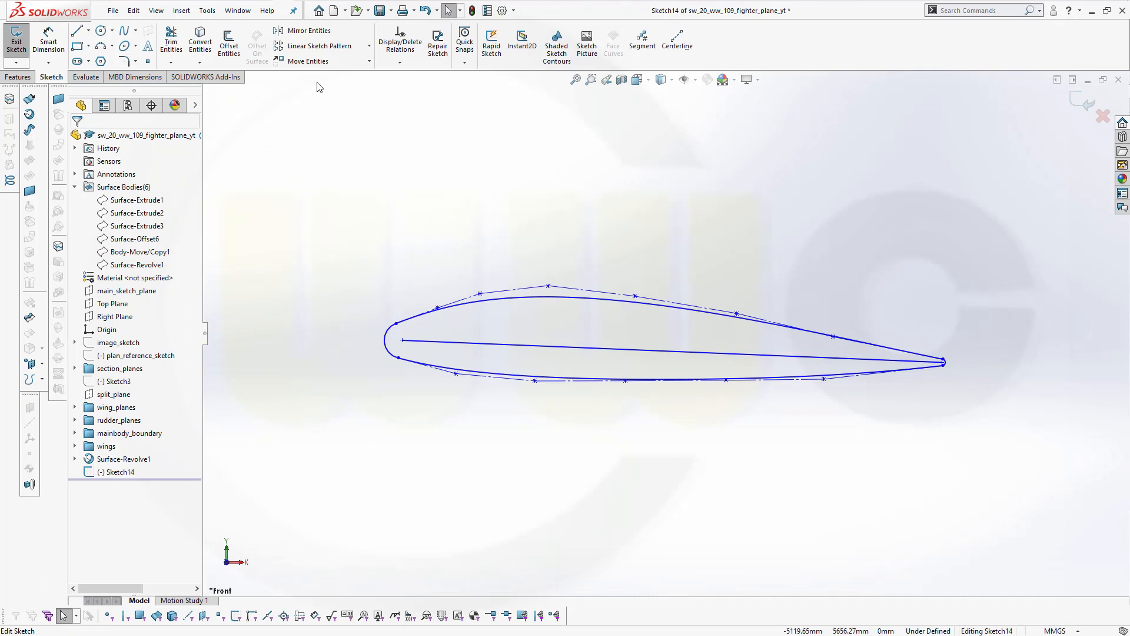
pyautogui.click(369, 61)
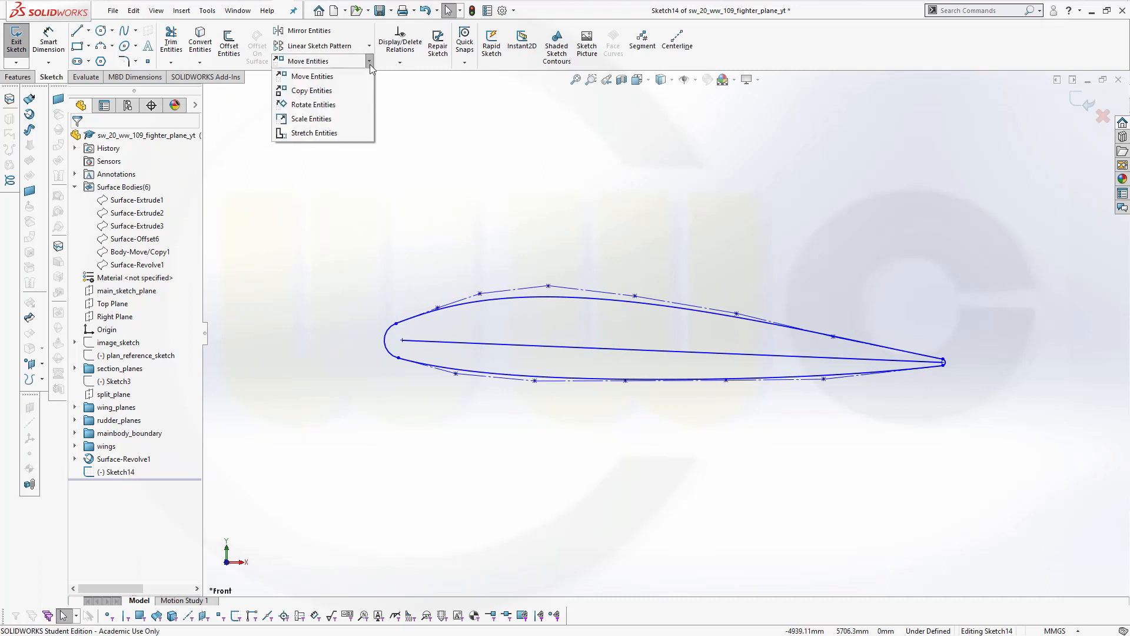
pyautogui.click(323, 119)
pyautogui.moveTo(309, 213)
pyautogui.mouseDown()
pyautogui.moveTo(362, 326)
pyautogui.moveTo(901, 404)
pyautogui.moveTo(1001, 433)
pyautogui.mouseUp()
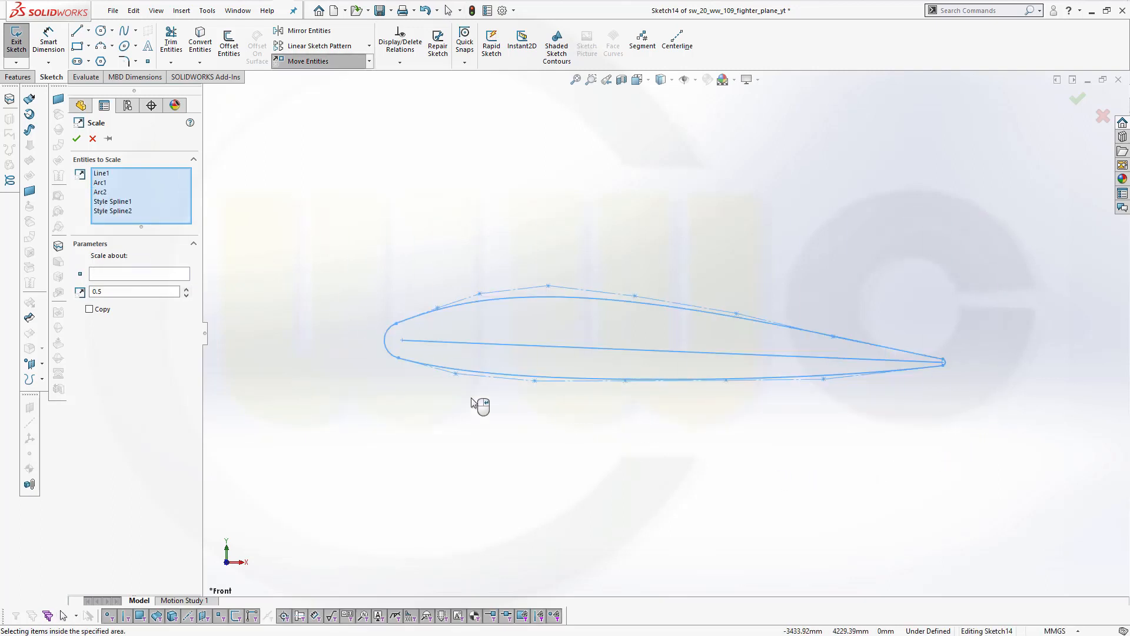
pyautogui.click(114, 276)
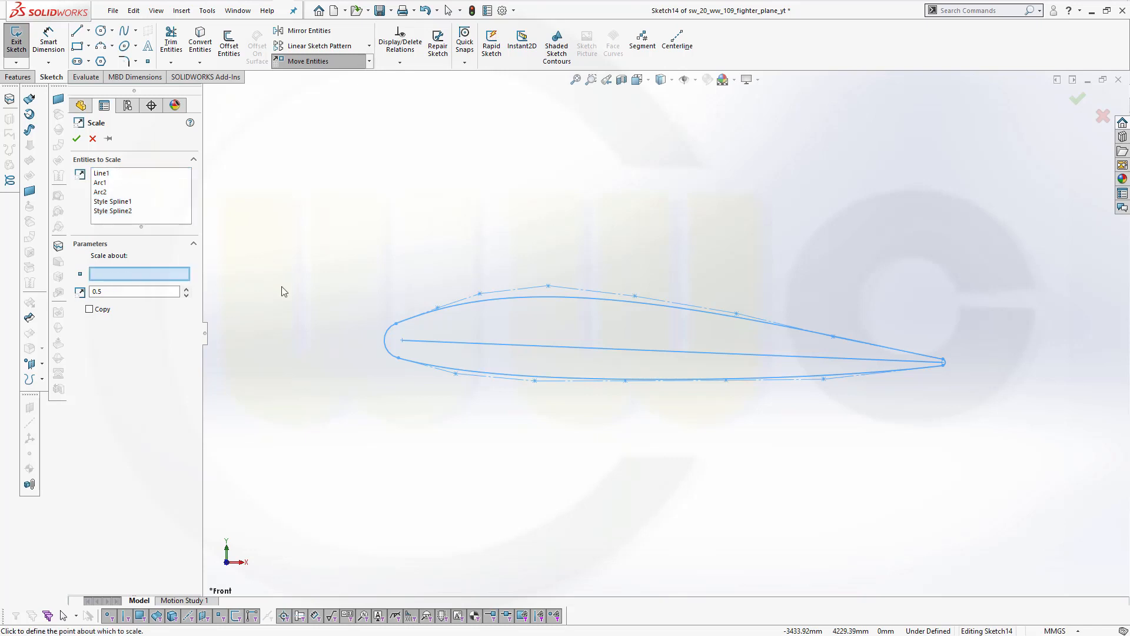
pyautogui.click(402, 340)
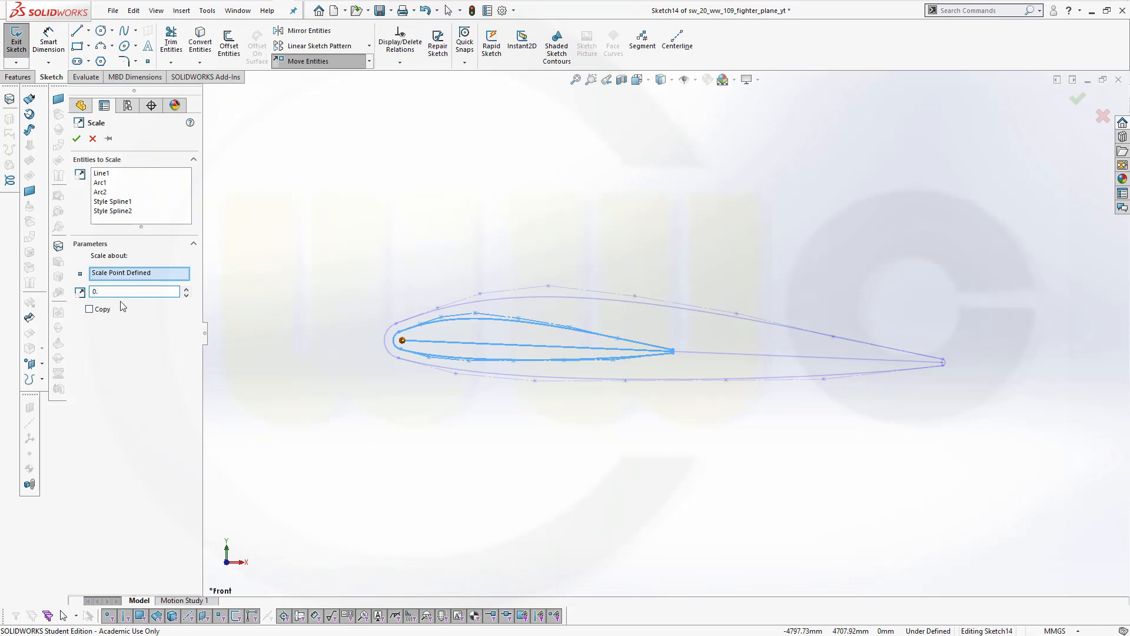
pyautogui.click(76, 139)
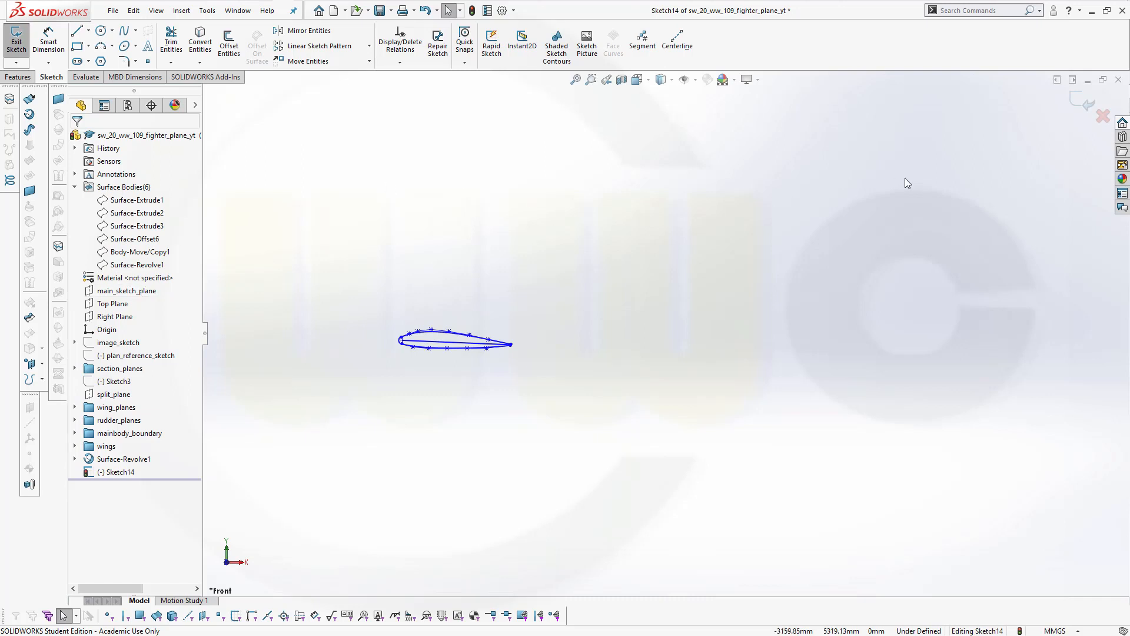
pyautogui.click(1082, 110)
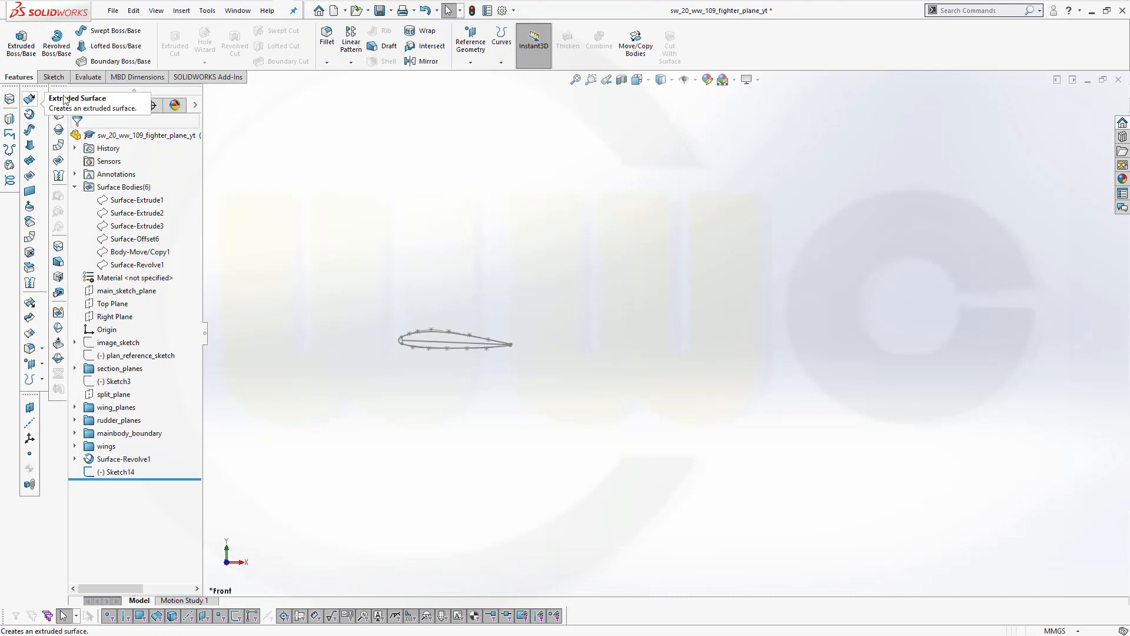
# Step: Create a reference plane offset 700 mm from main_sketch_plane
pyautogui.click(471, 63)
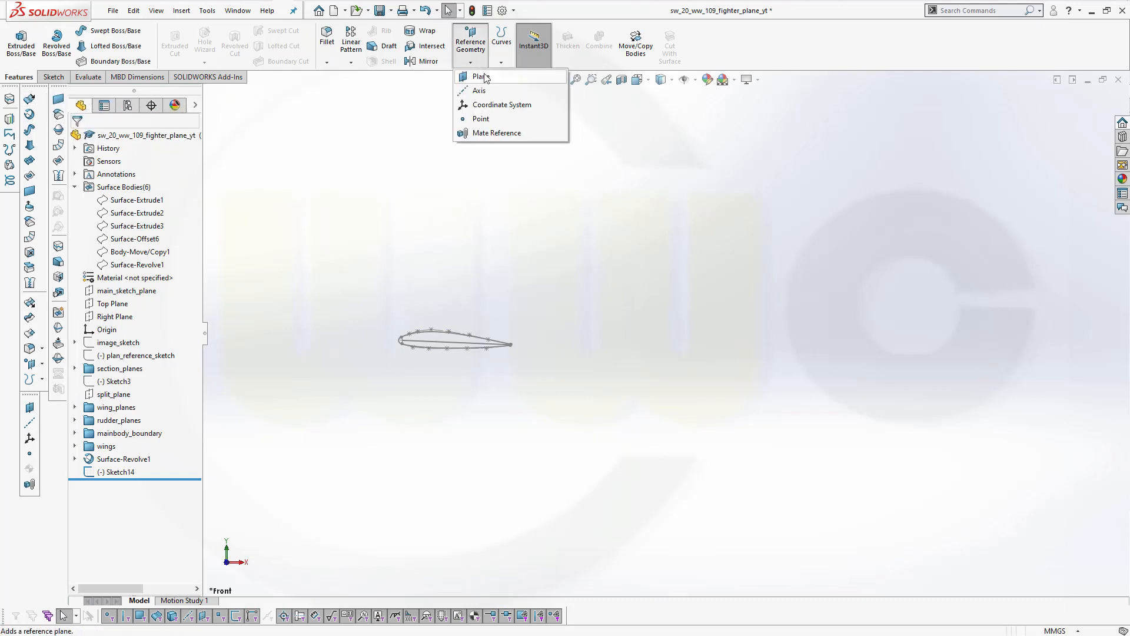
pyautogui.click(475, 76)
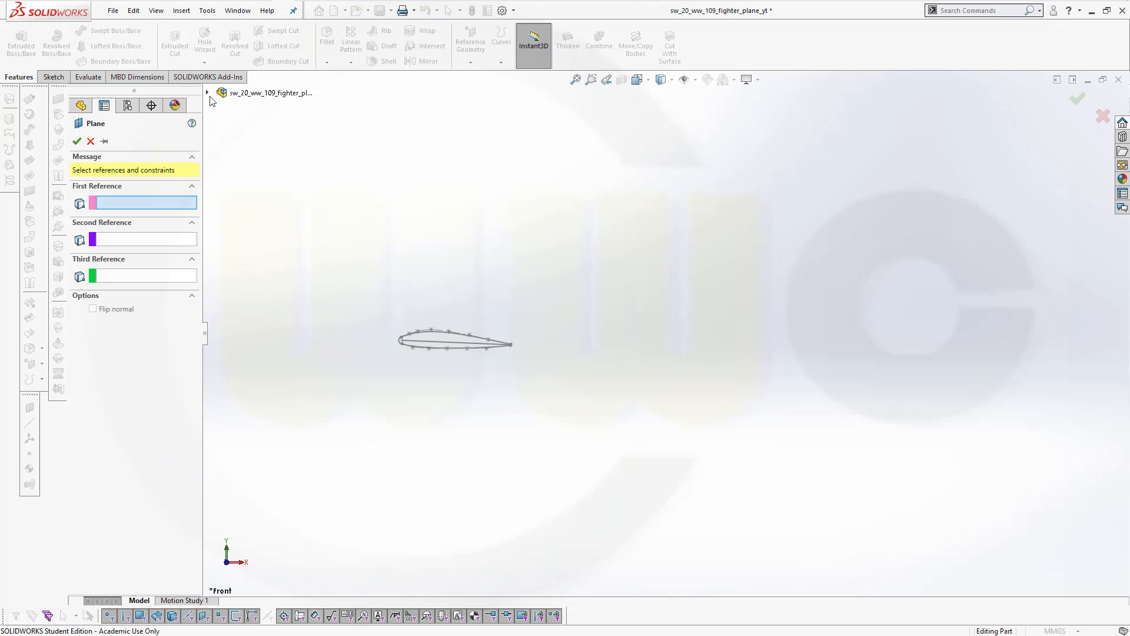
pyautogui.click(207, 93)
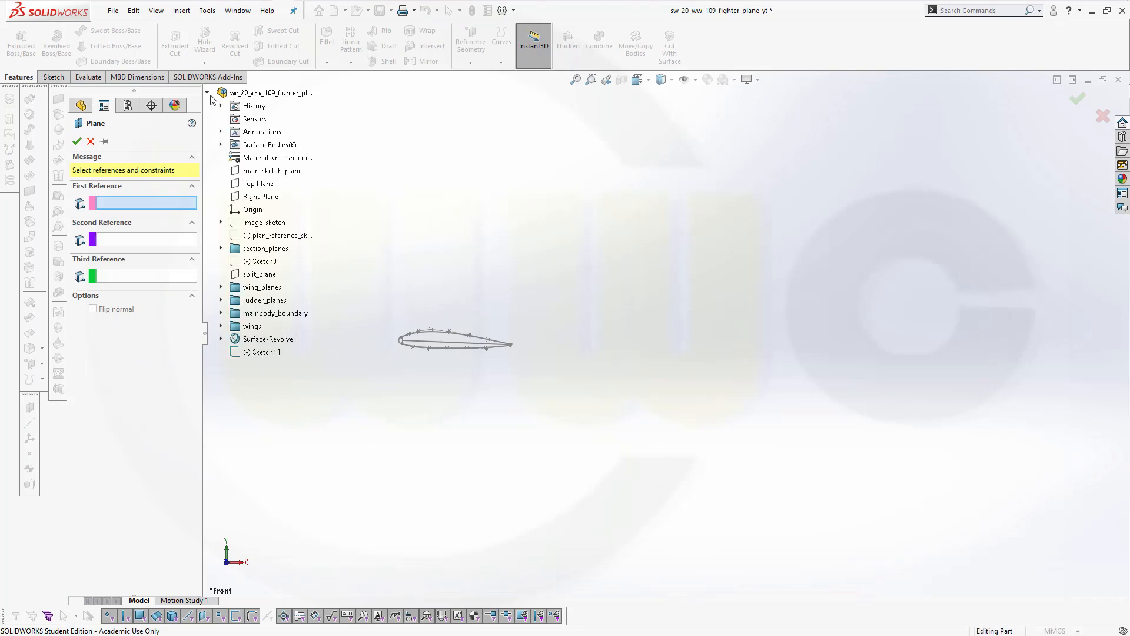
pyautogui.click(281, 172)
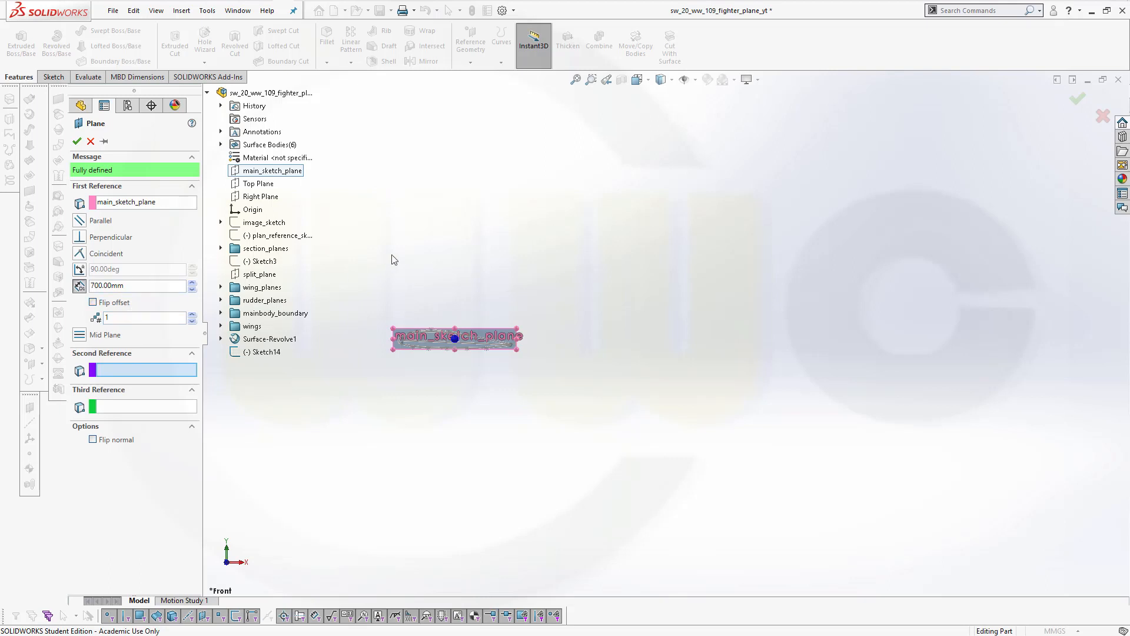
pyautogui.moveTo(457, 270); pyautogui.dragTo(473, 324, button='middle')
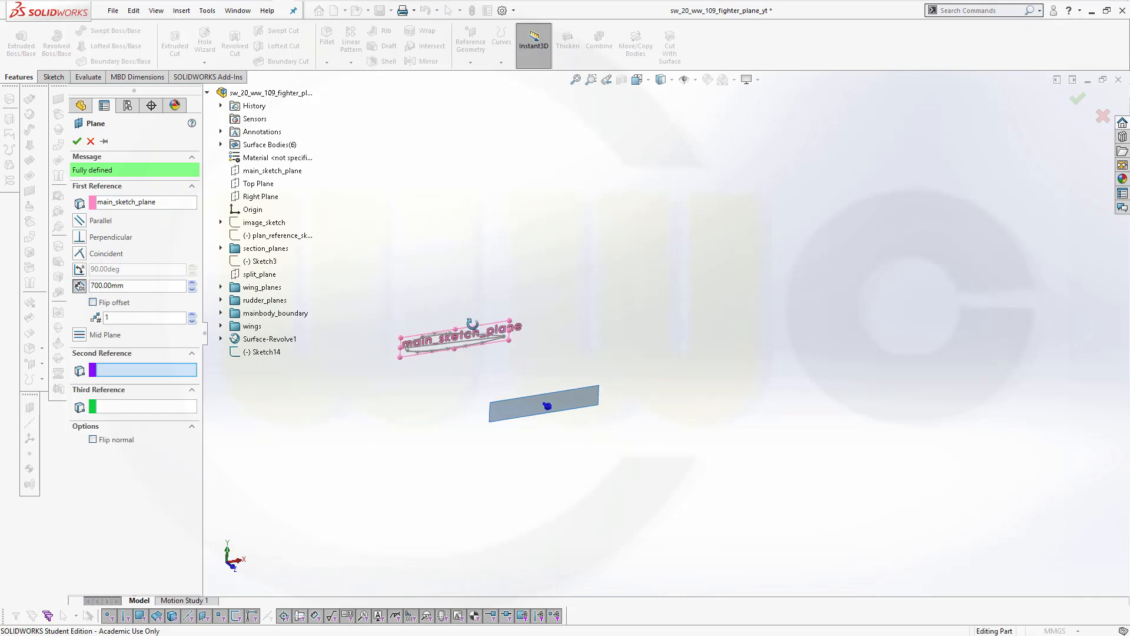
pyautogui.click(76, 141)
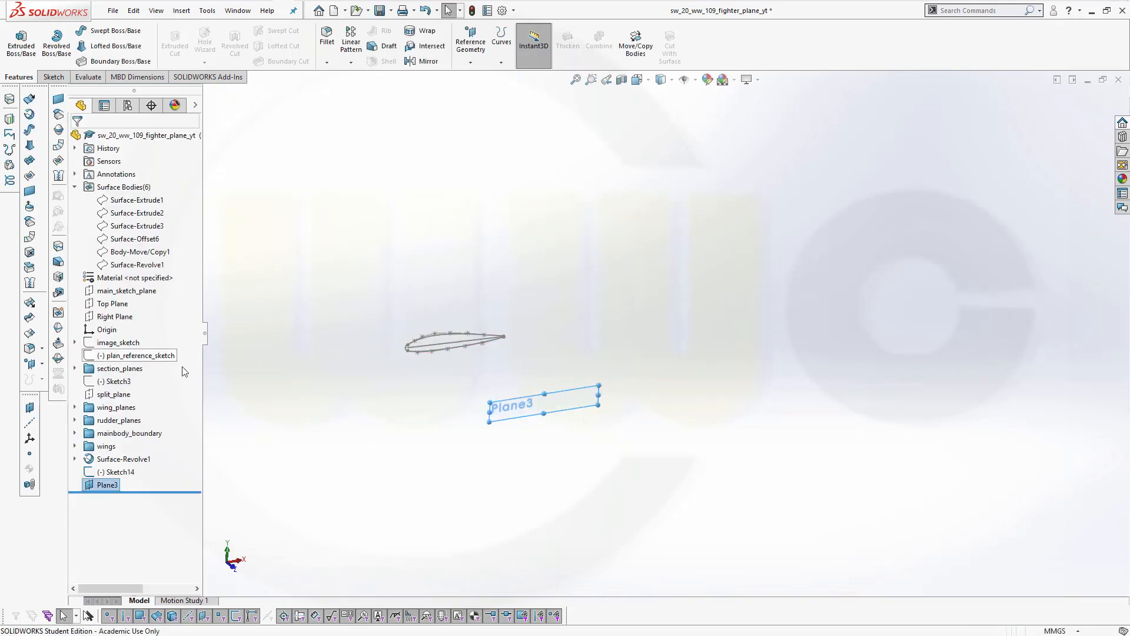
# Step: Copy the scaled airfoil sketch Sketch14 and paste it onto the new offset plane
pyautogui.click(118, 471)
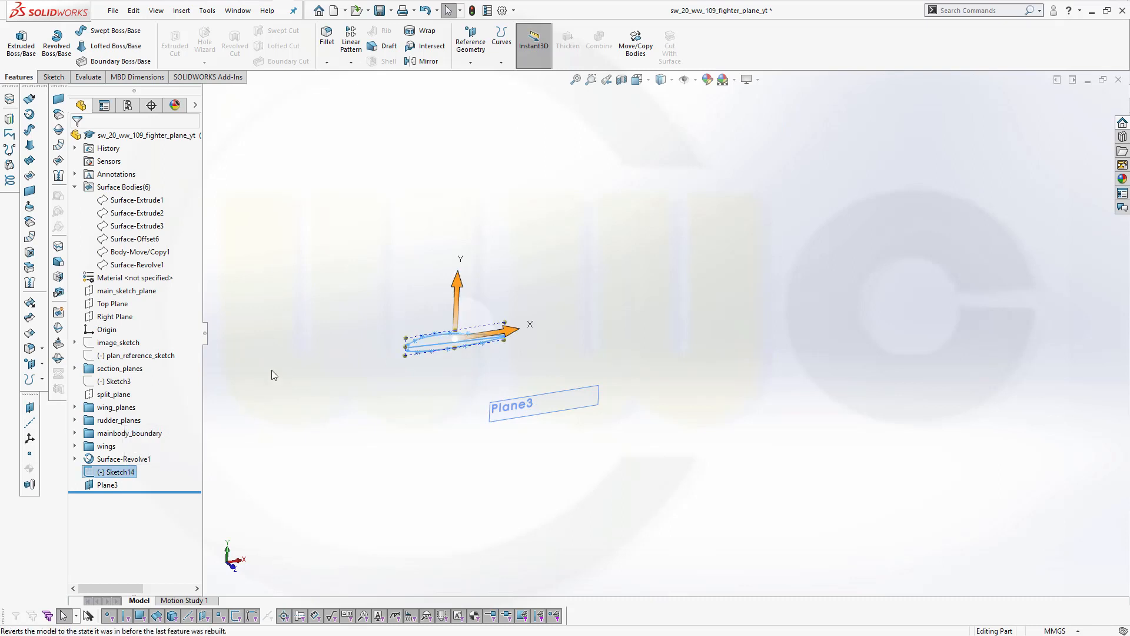
pyautogui.click(108, 484)
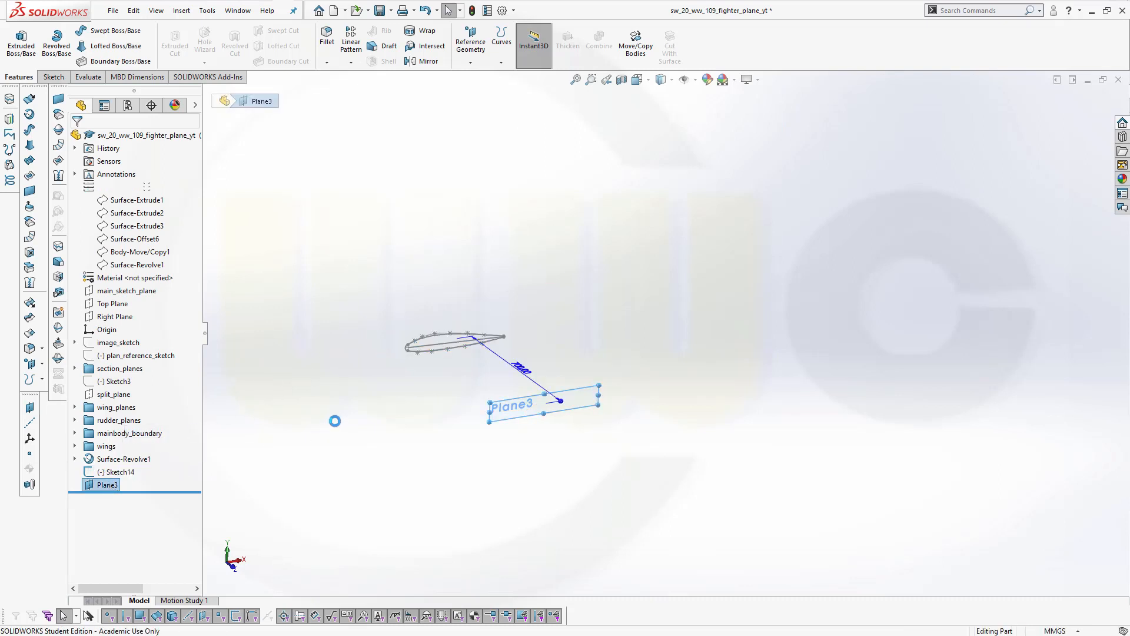
pyautogui.hotkey('ctrl', 'v')
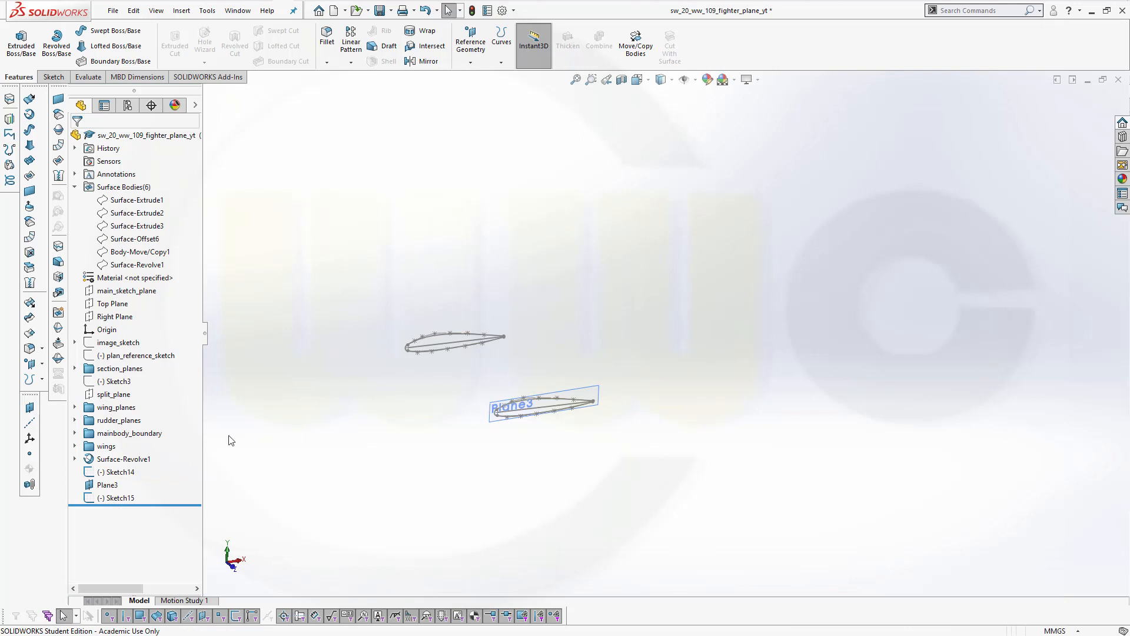
# Step: Hide the original airfoil sketch Sketch14 and open the pasted copy Sketch15 for editing
pyautogui.click(120, 472)
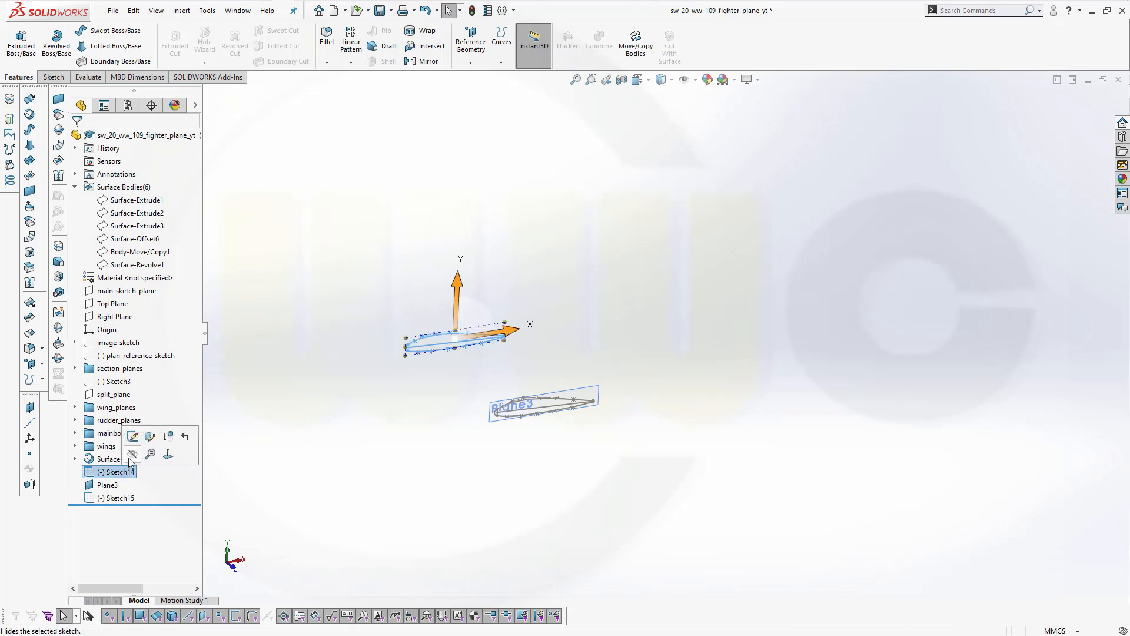
pyautogui.click(131, 455)
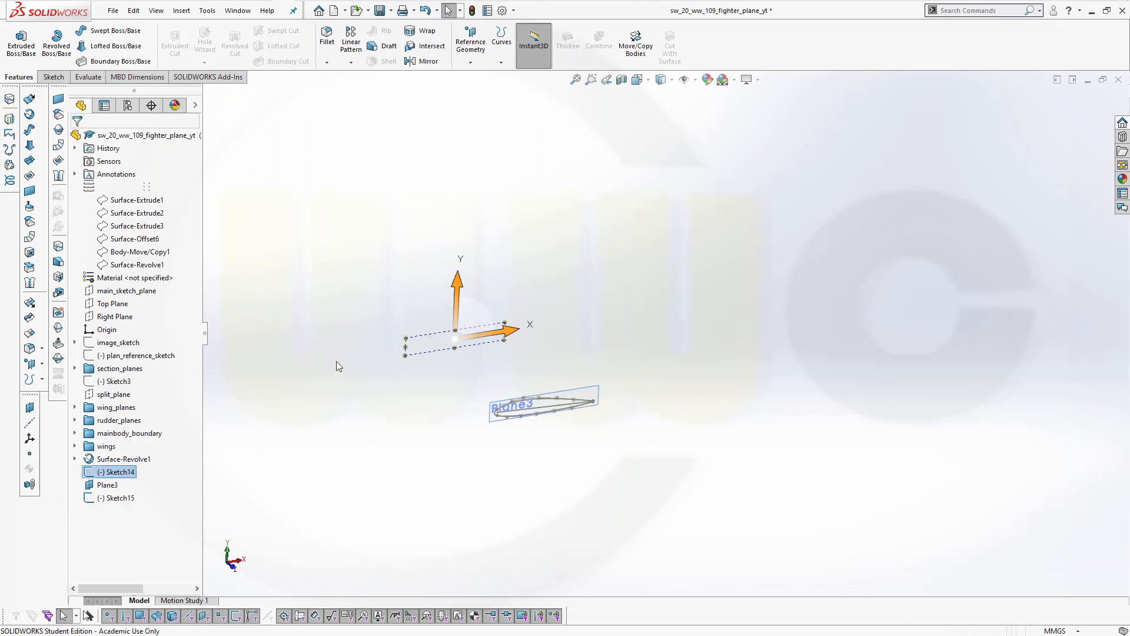
pyautogui.click(536, 222)
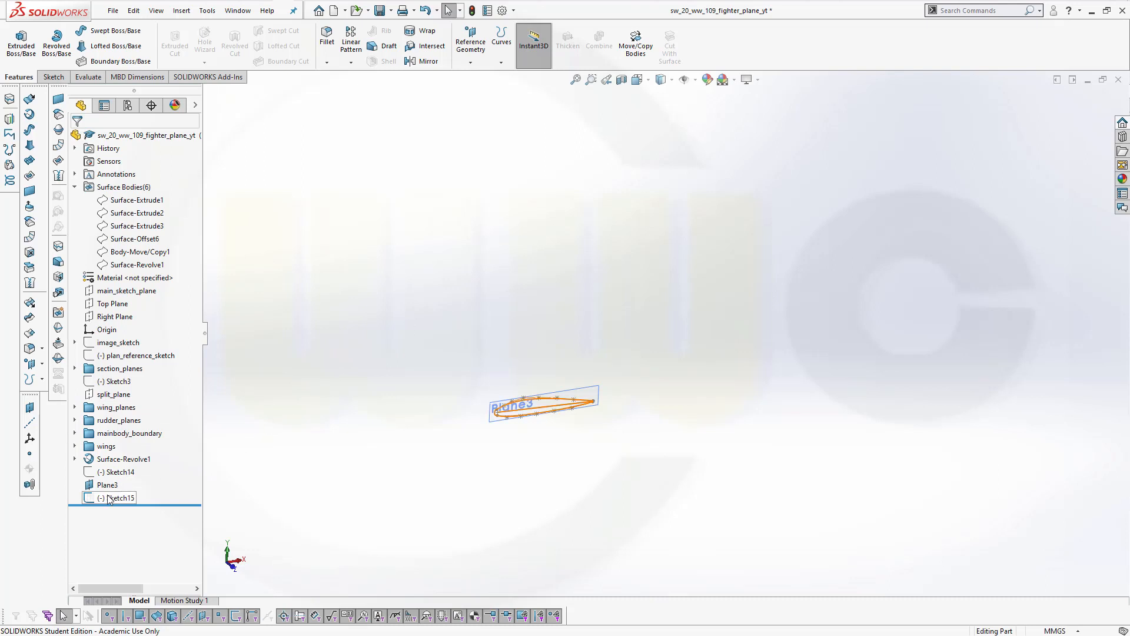
pyautogui.click(115, 497)
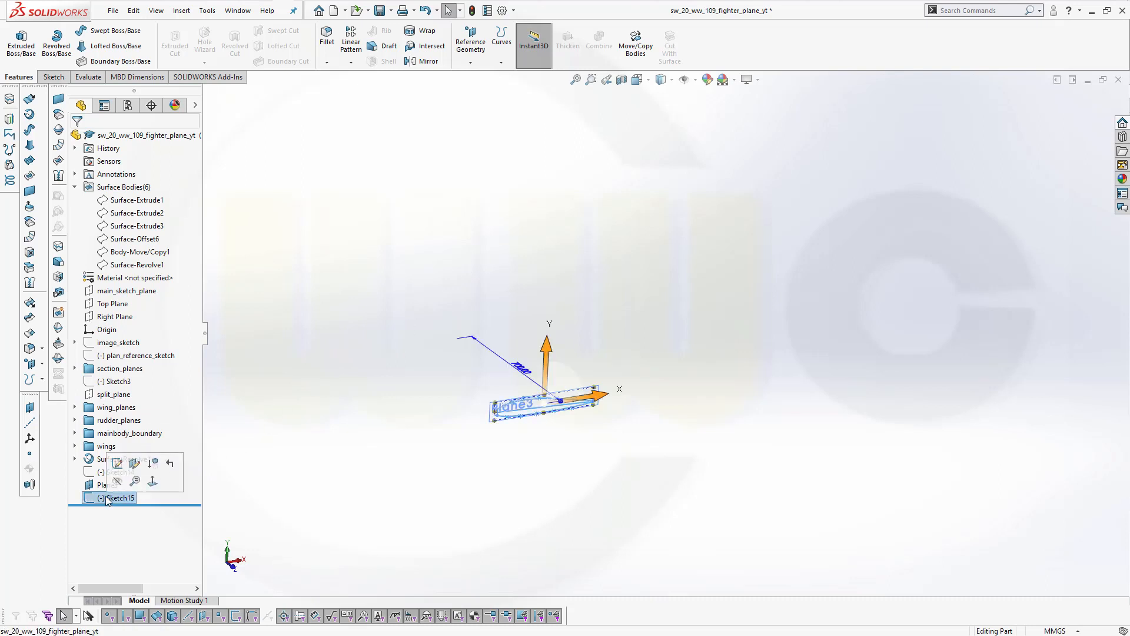
pyautogui.click(118, 463)
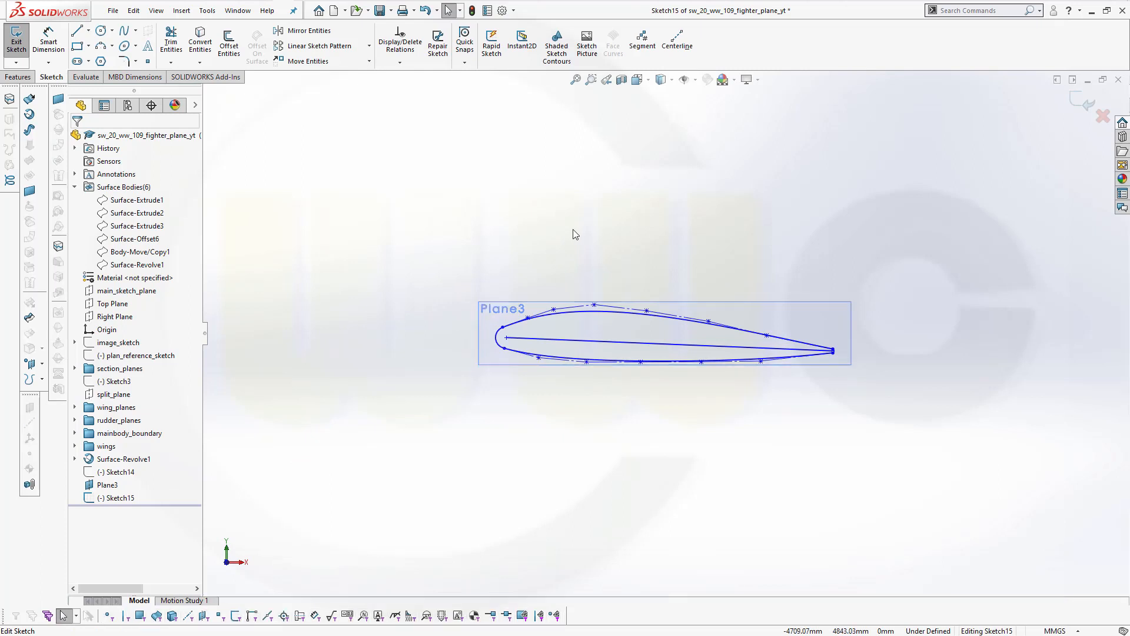
# Step: Try to scale all airfoil entities in the pasted sketch by 0.5 about the chord line's front endpoint
pyautogui.click(371, 61)
pyautogui.click(321, 118)
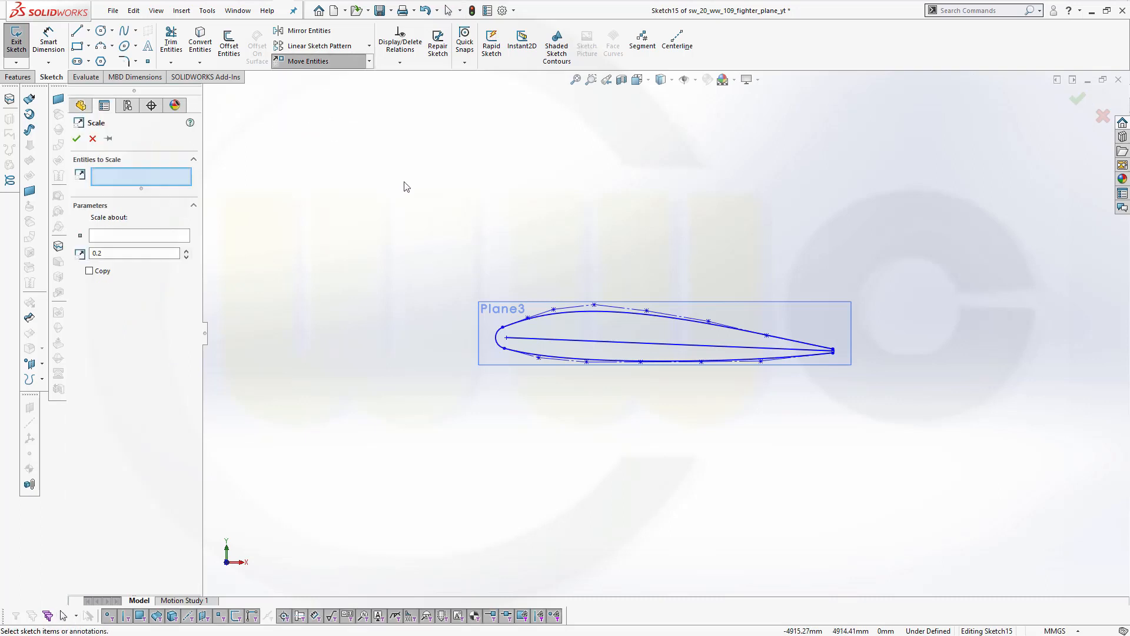
pyautogui.moveTo(404, 173); pyautogui.dragTo(842, 391)
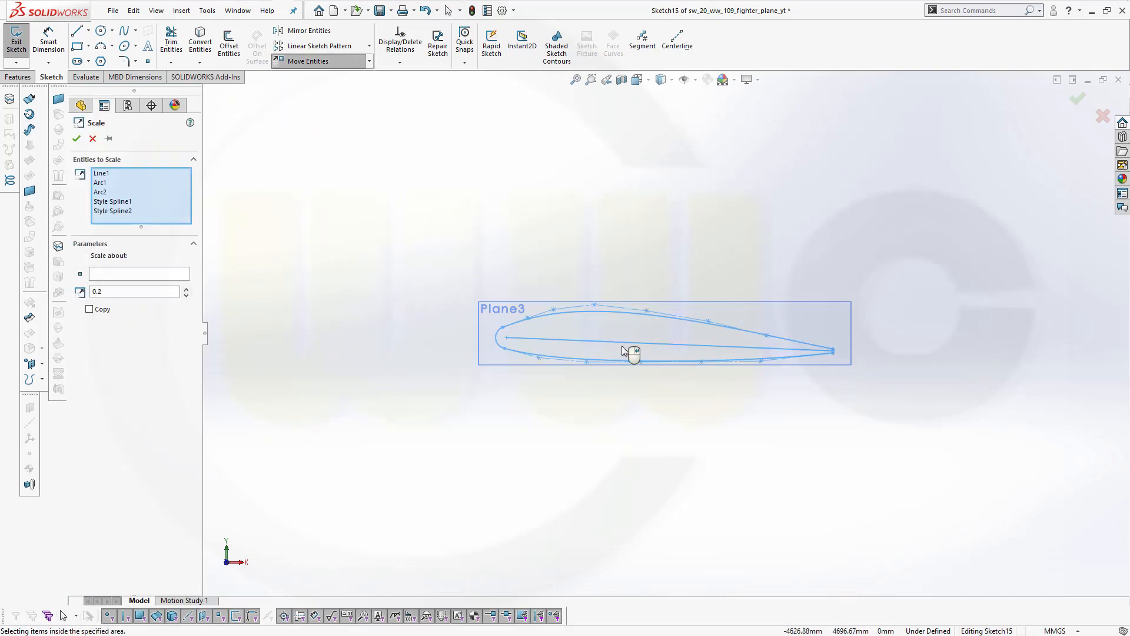
pyautogui.click(129, 275)
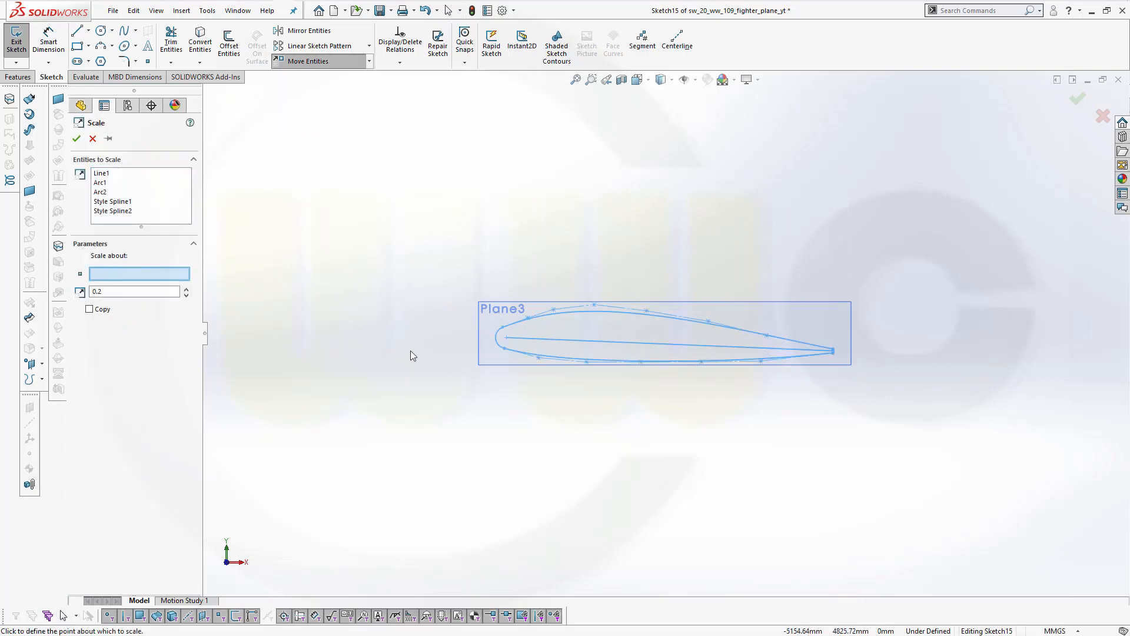
pyautogui.click(507, 337)
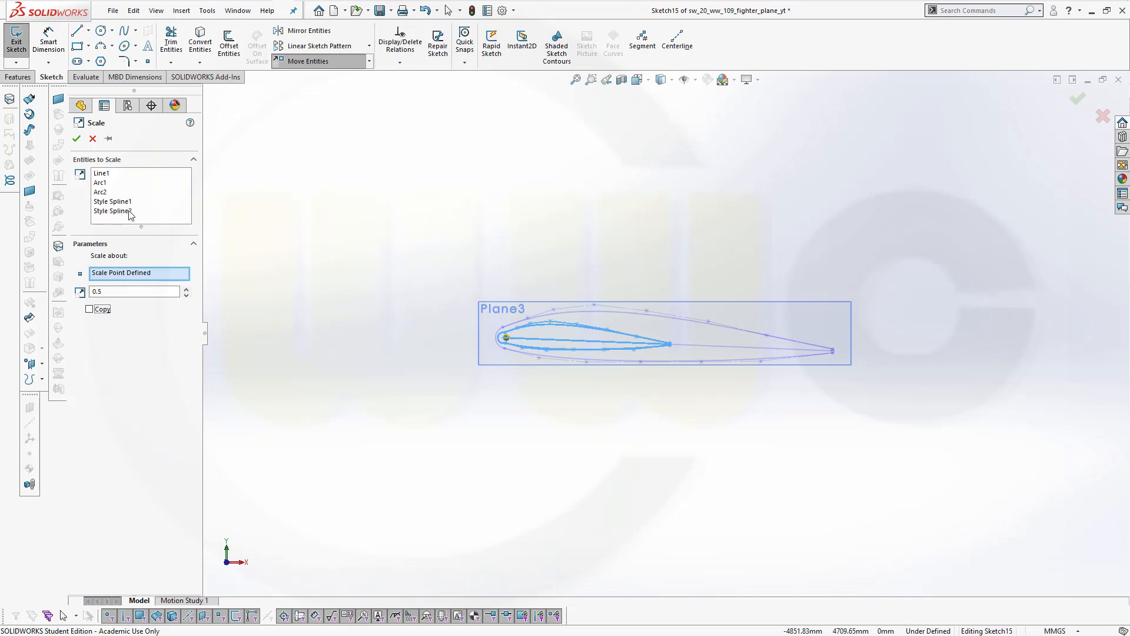
pyautogui.click(76, 138)
pyautogui.scroll(3, 509, 354)
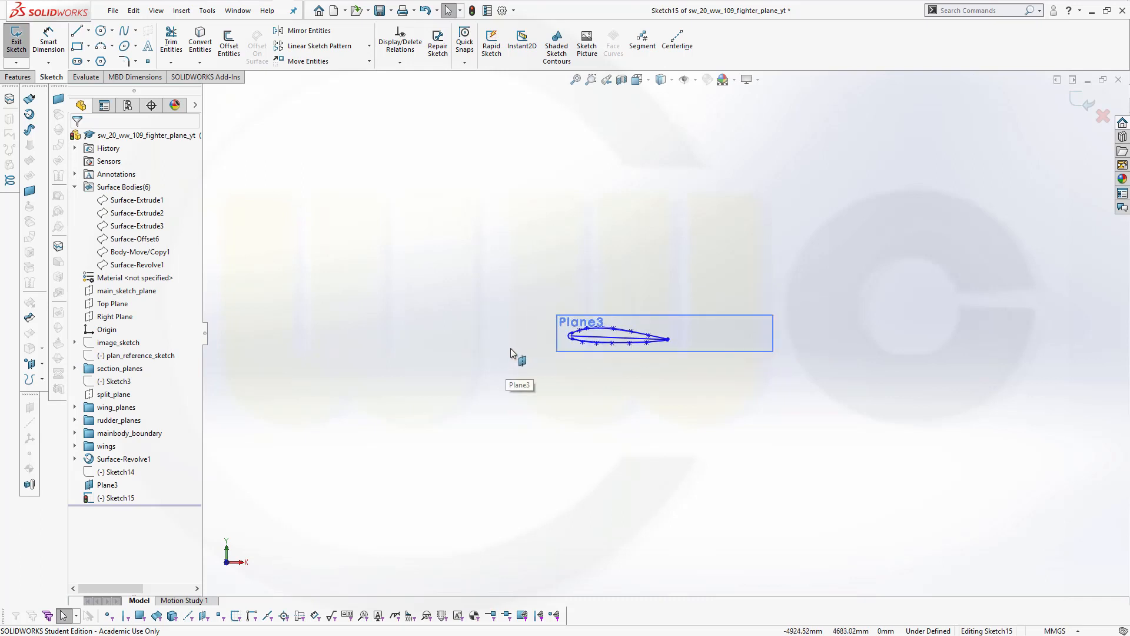
pyautogui.scroll(-6, 604, 338)
pyautogui.scroll(-5, 600, 336)
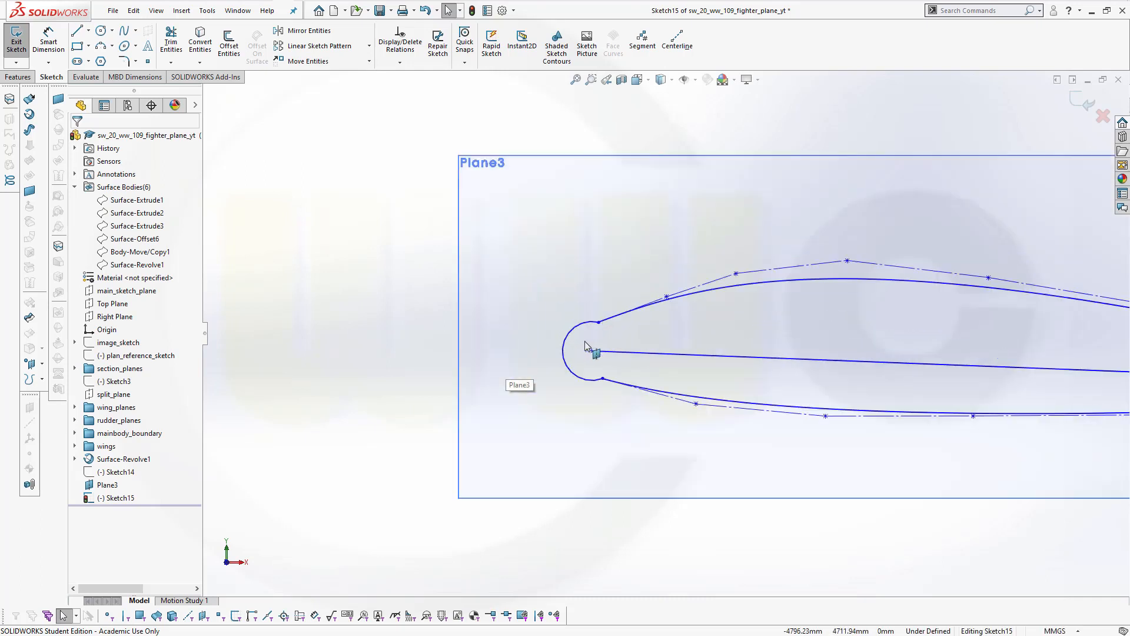
pyautogui.scroll(5, 669, 340)
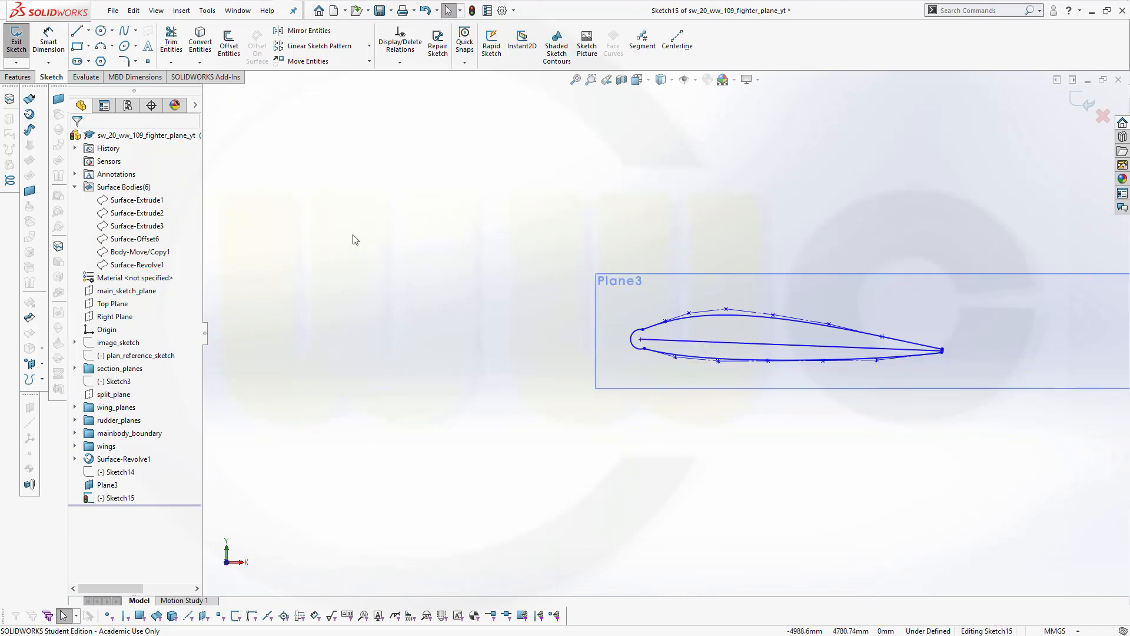
# Step: Select the entire full-size airfoil in Sketch15 and scale it by 0.5 about the chord line's front endpoint, without copying
pyautogui.hotkey('ctrl', 'a')
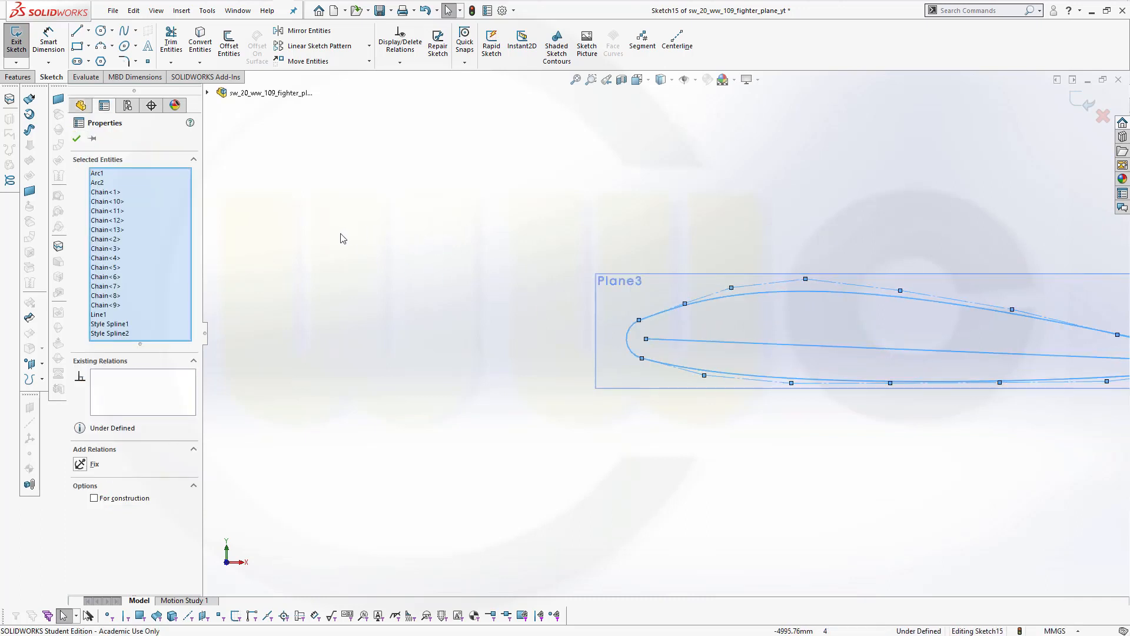
pyautogui.scroll(5, 429, 242)
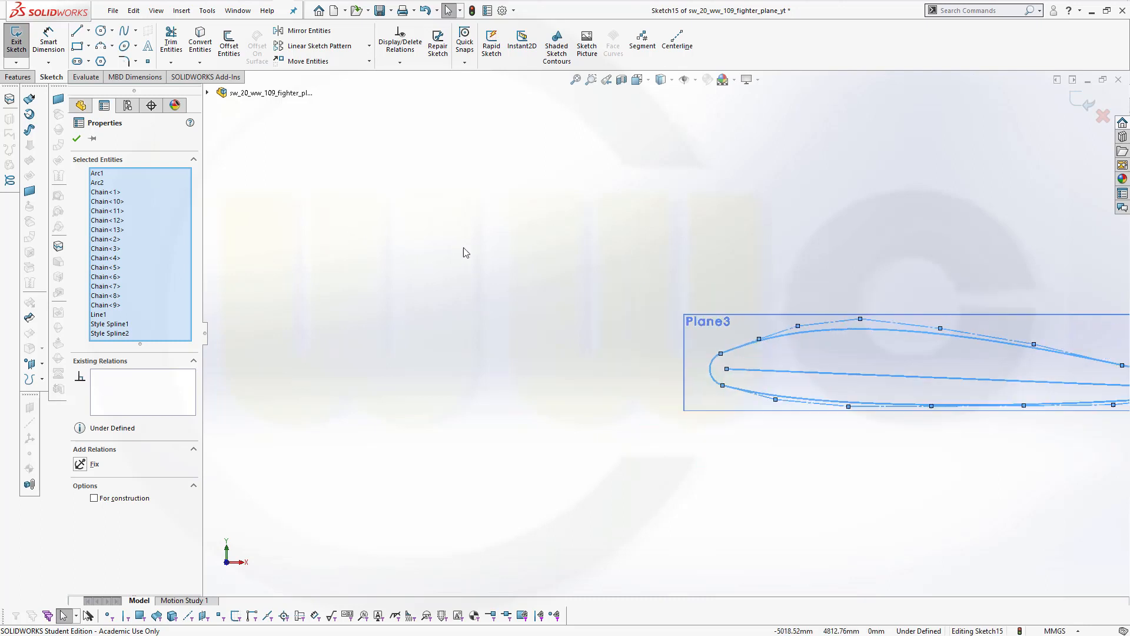
pyautogui.scroll(-4, 987, 365)
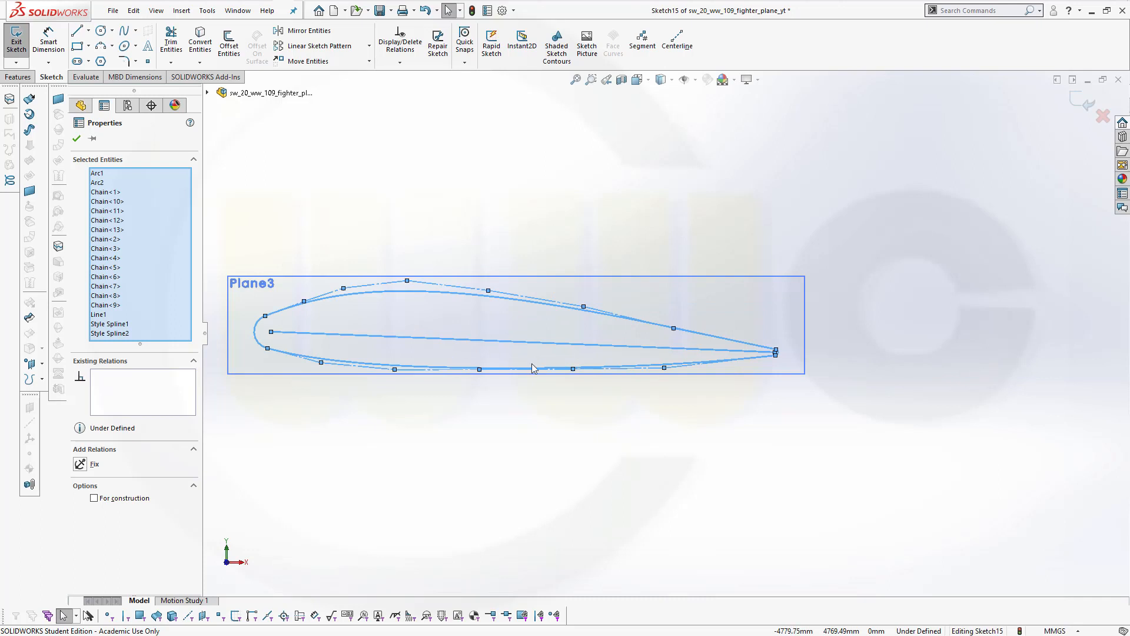
pyautogui.scroll(-4, 762, 369)
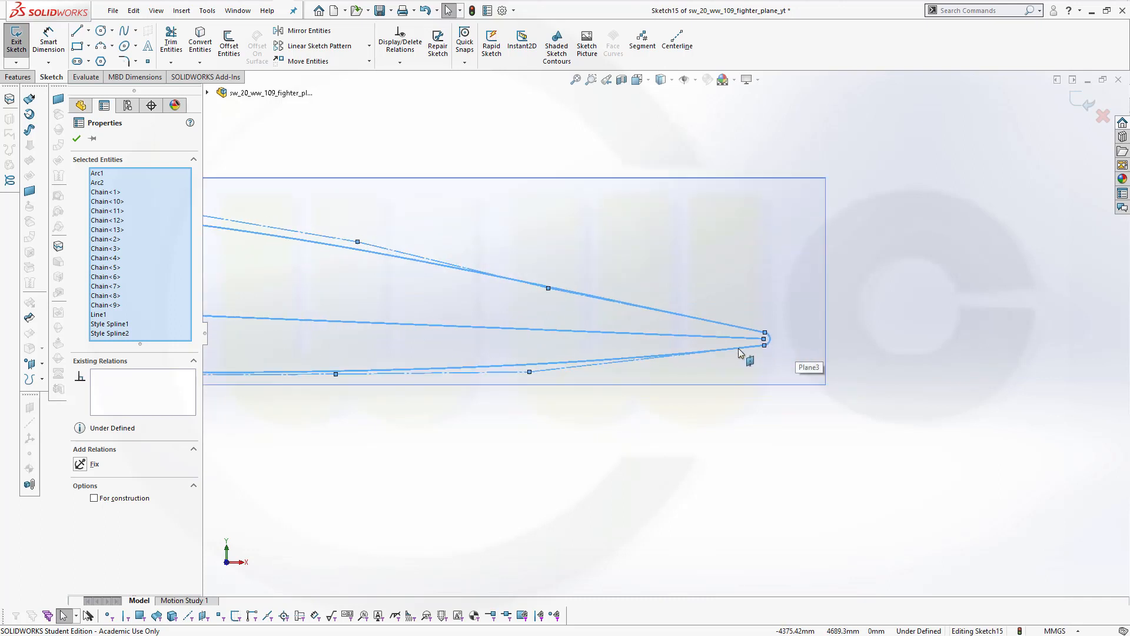
pyautogui.scroll(4, 371, 307)
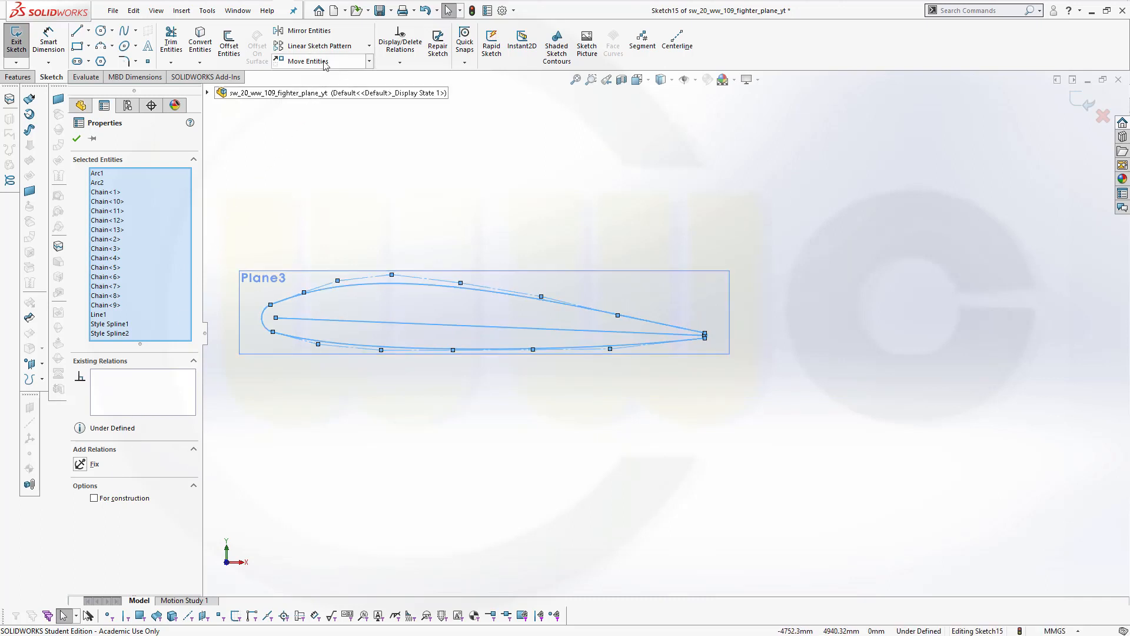
pyautogui.click(370, 62)
pyautogui.click(327, 119)
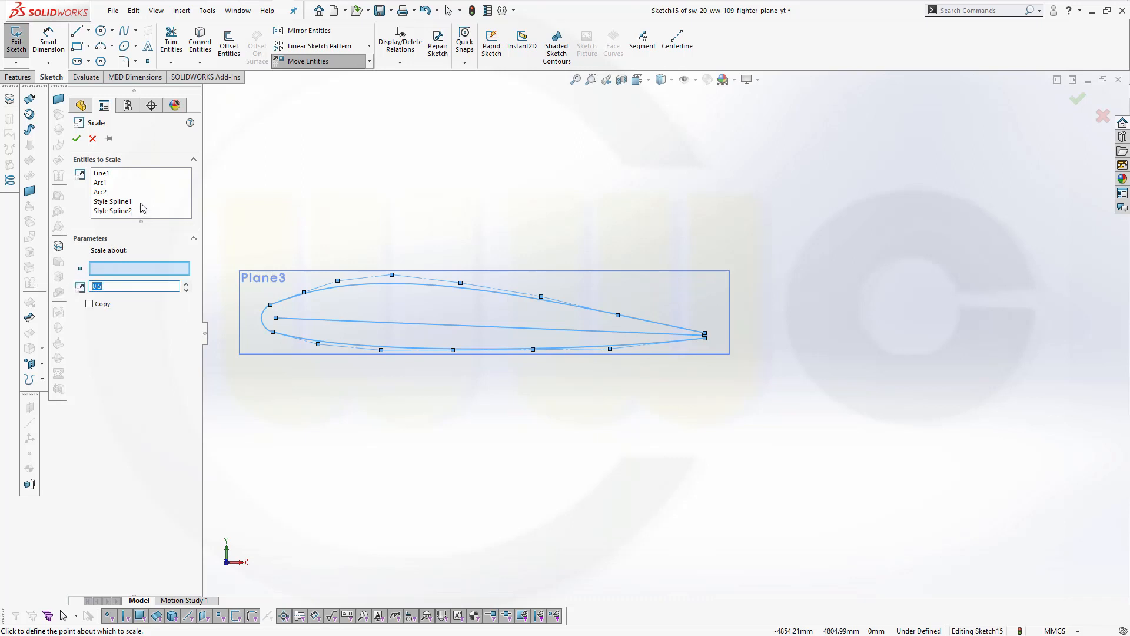
pyautogui.click(112, 271)
pyautogui.click(276, 318)
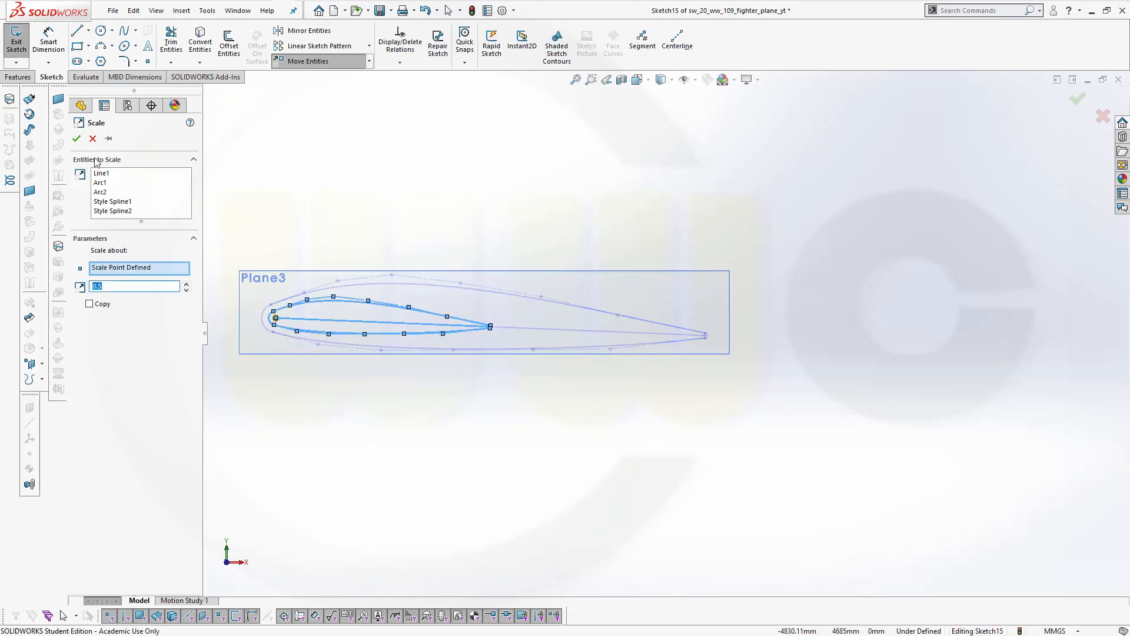
pyautogui.click(77, 139)
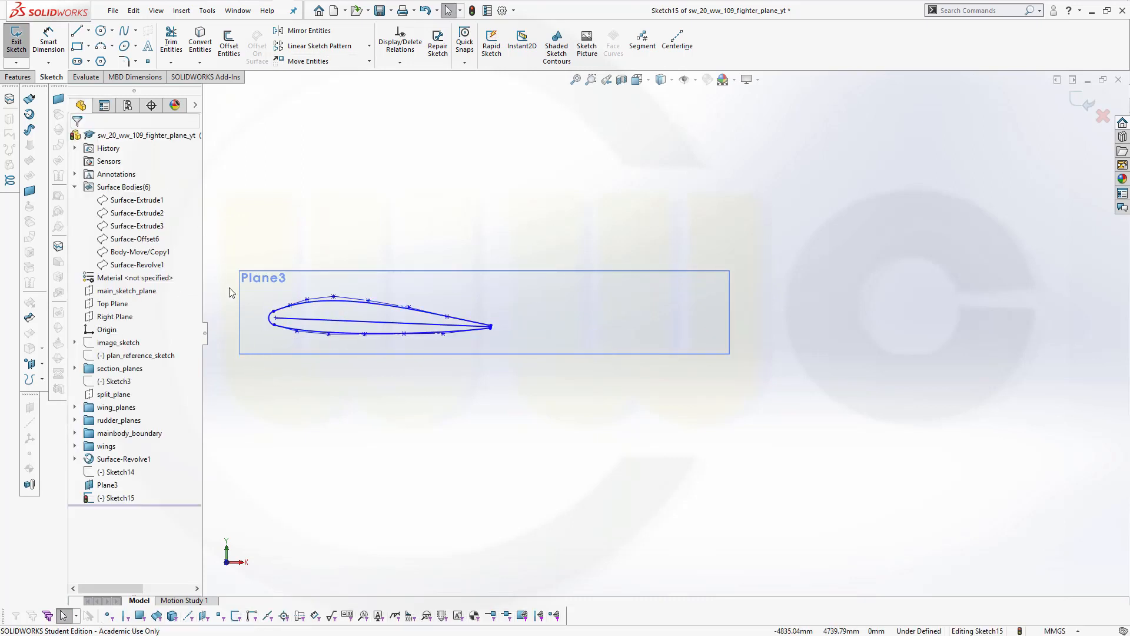
# Step: Show the original airfoil sketch Sketch14 again as a reference behind the halved airfoil
pyautogui.press('z')
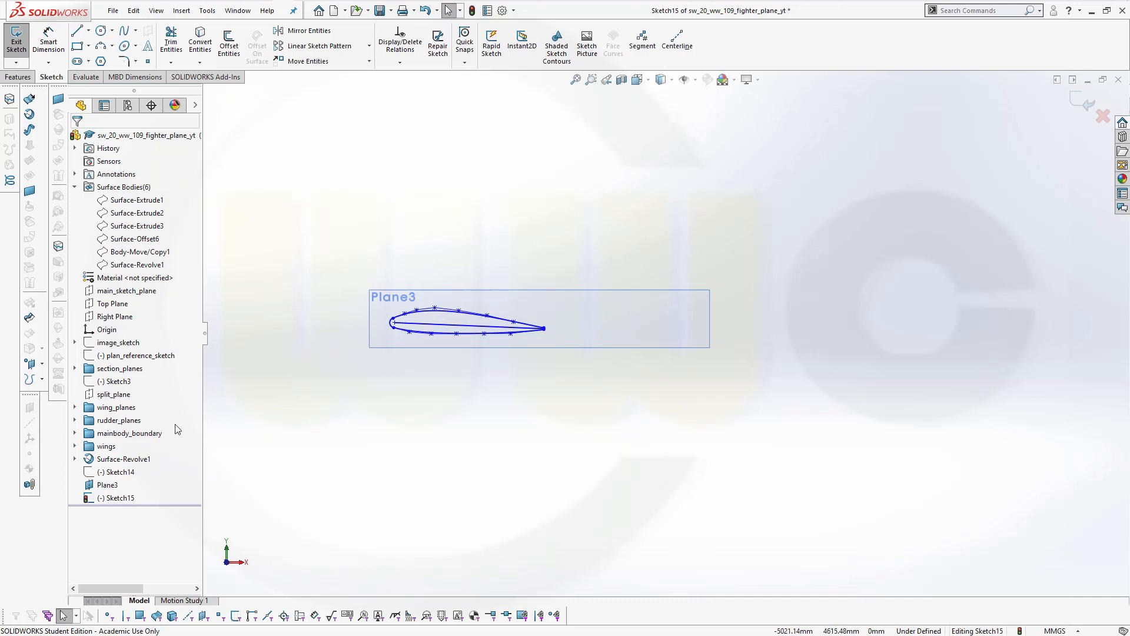
pyautogui.click(112, 472)
pyautogui.click(121, 454)
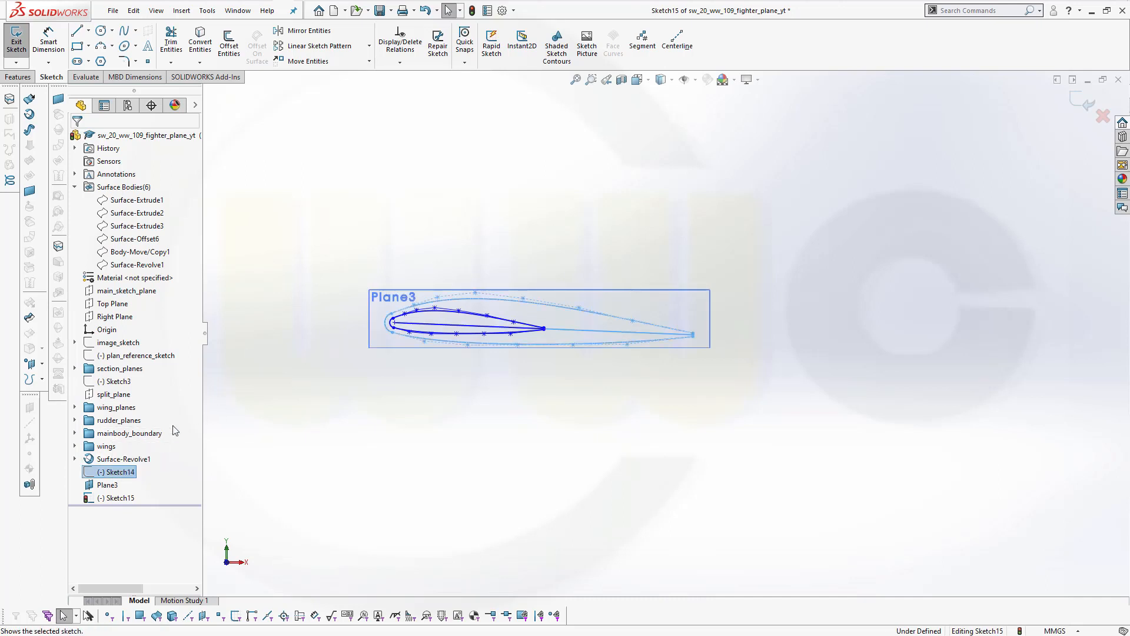
pyautogui.click(335, 262)
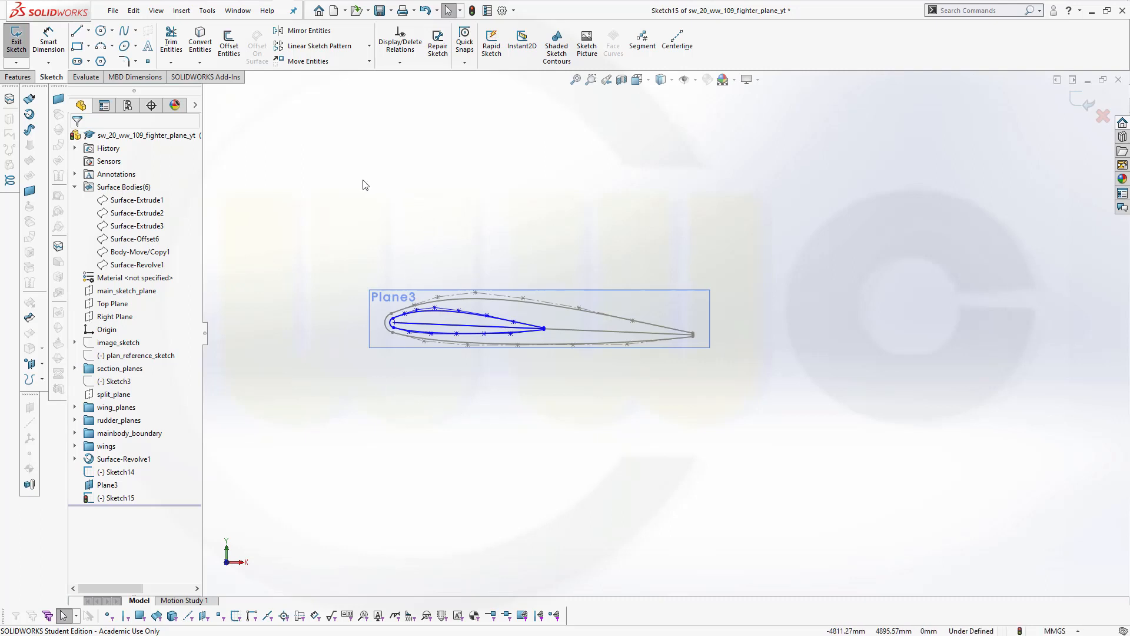
# Step: Place a sketch point at the midpoint of the halved airfoil's chord line
pyautogui.click(147, 62)
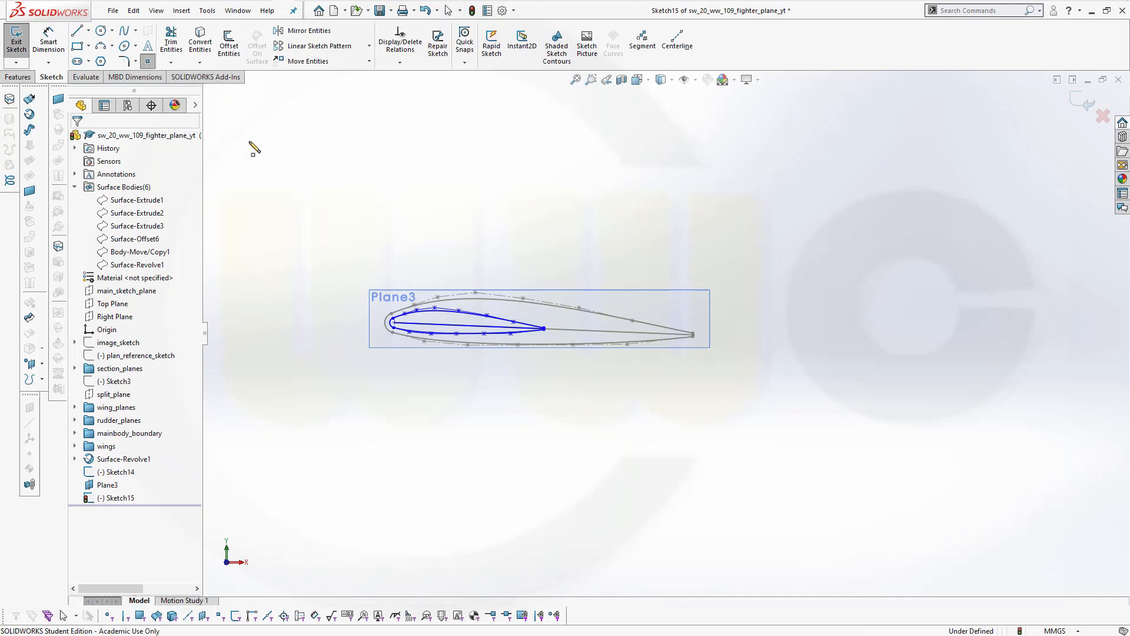
pyautogui.scroll(-2, 456, 354)
pyautogui.scroll(-2, 411, 327)
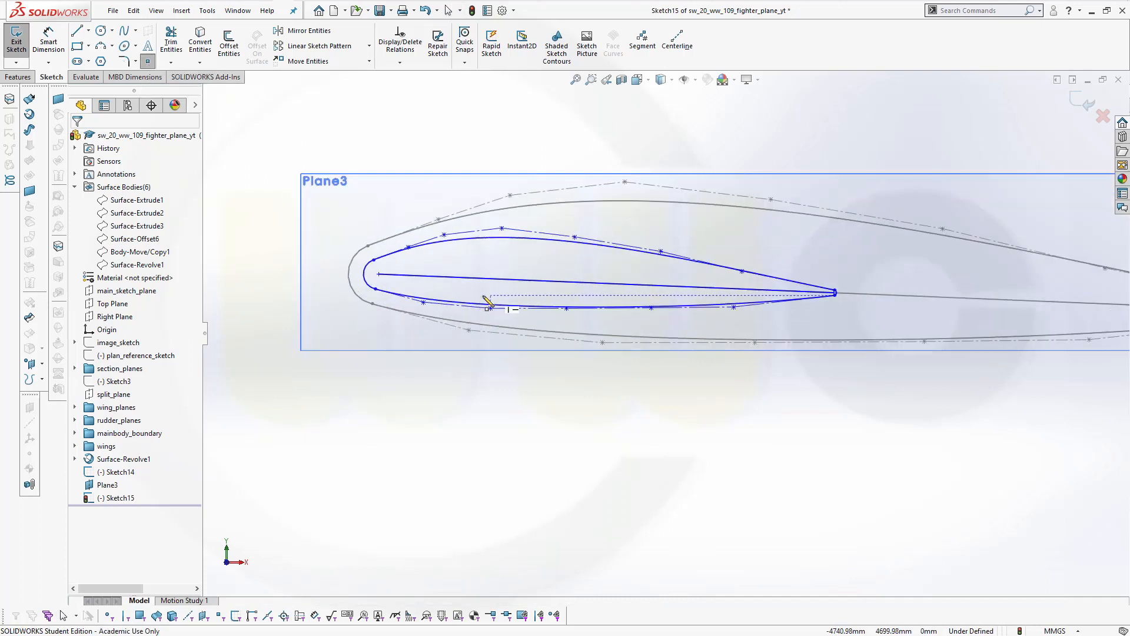
pyautogui.click(607, 283)
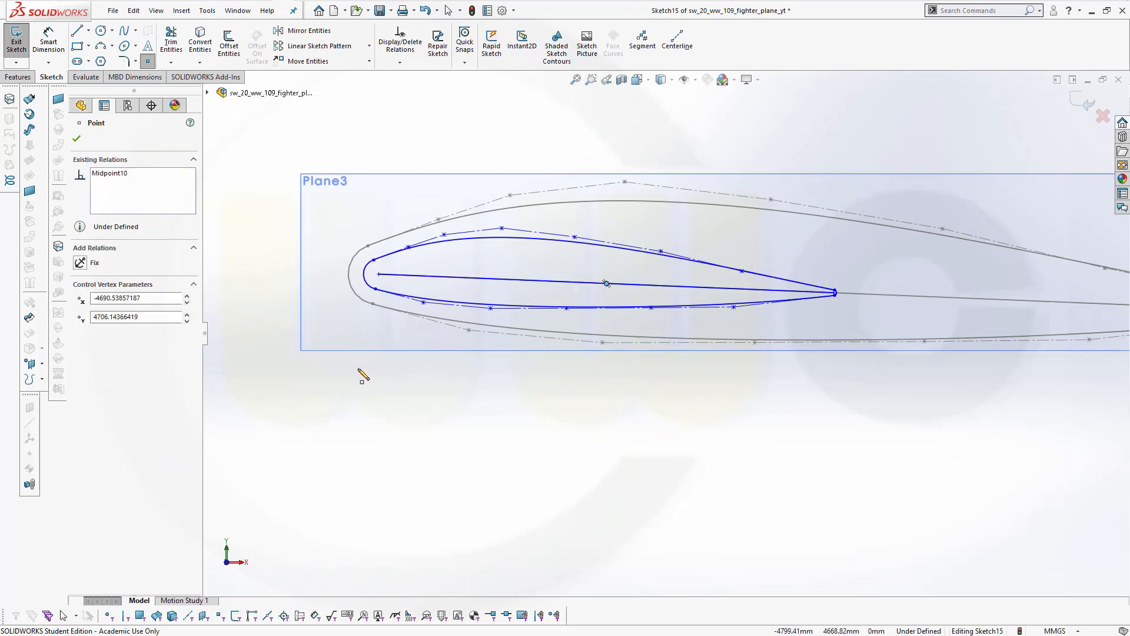
# Step: Move all entities of the halved airfoil, including its chord line and midpoint point, along X toward the full-size airfoil's trailing edge
pyautogui.click(77, 139)
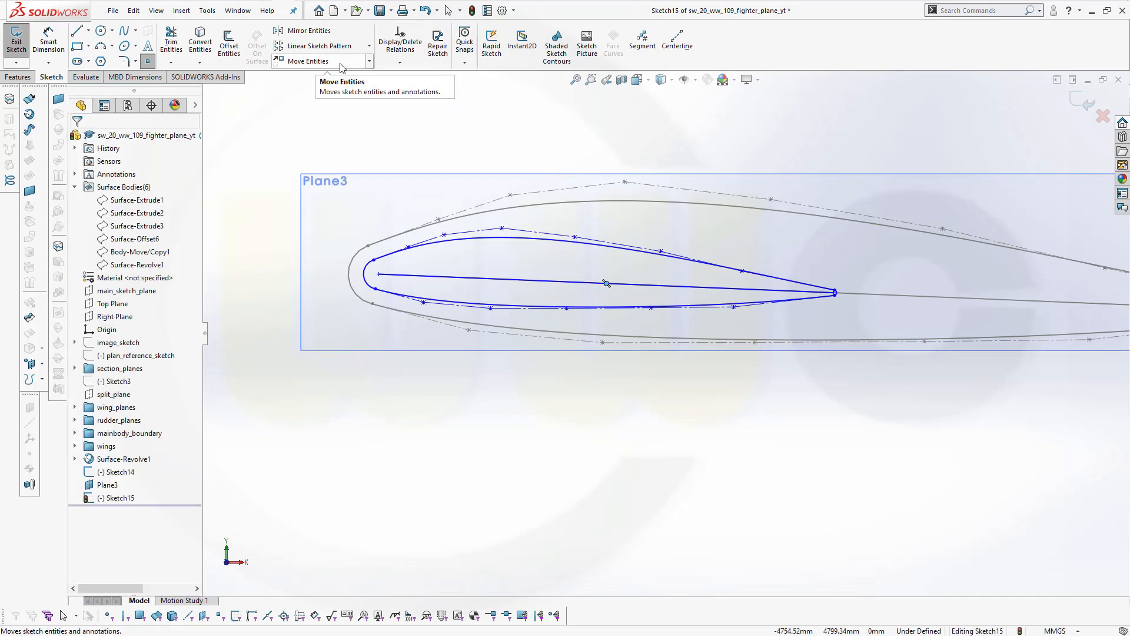
pyautogui.click(321, 61)
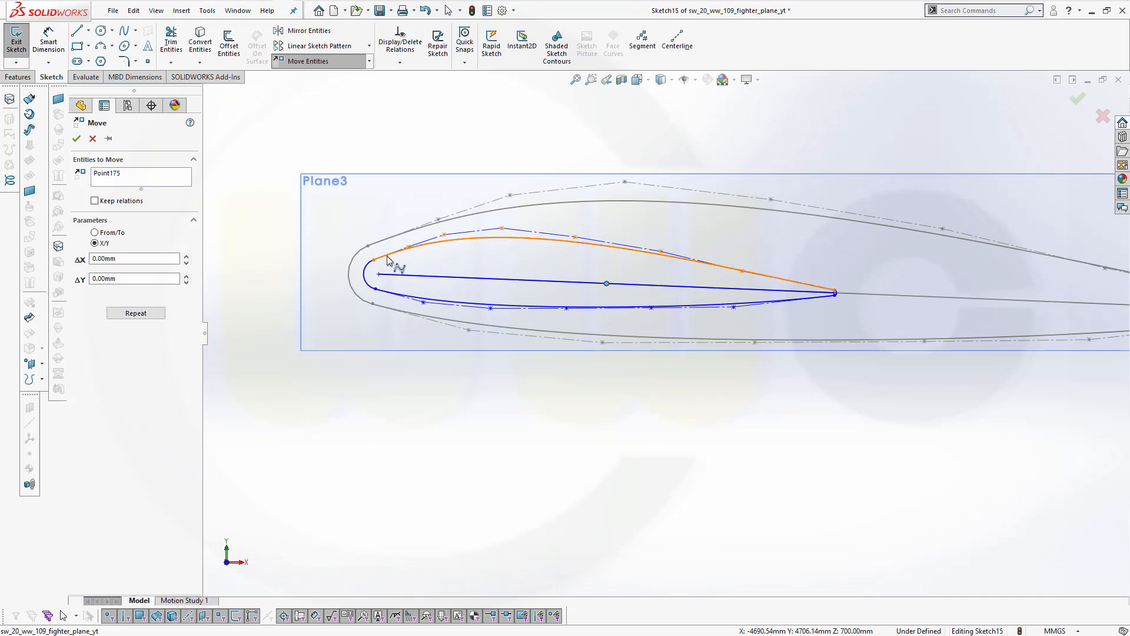
pyautogui.click(160, 179)
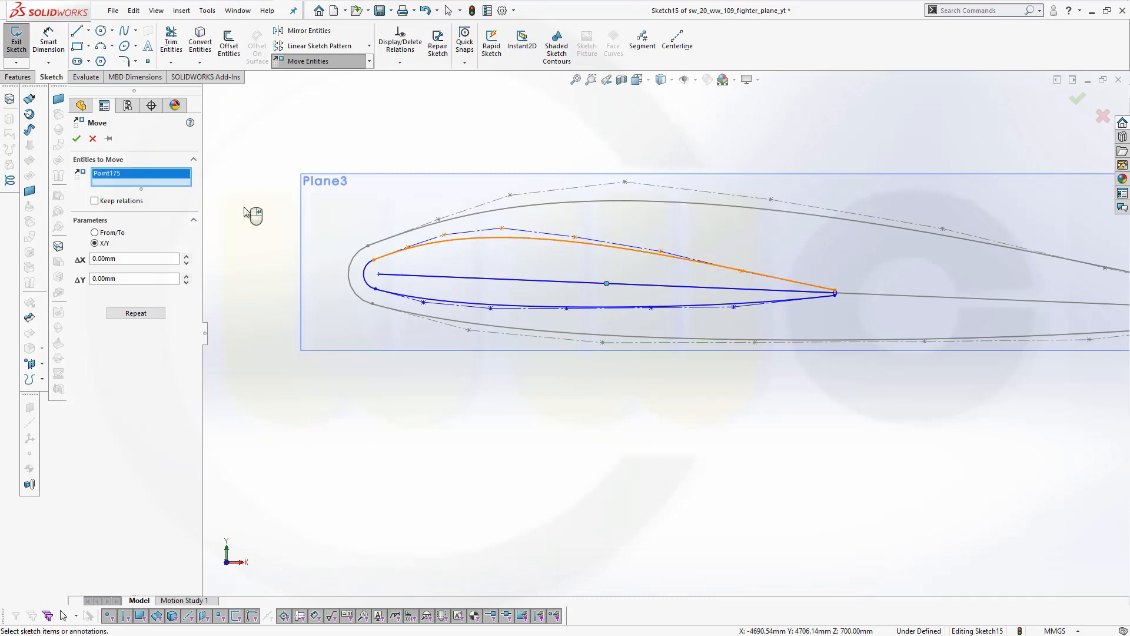
pyautogui.click(391, 256)
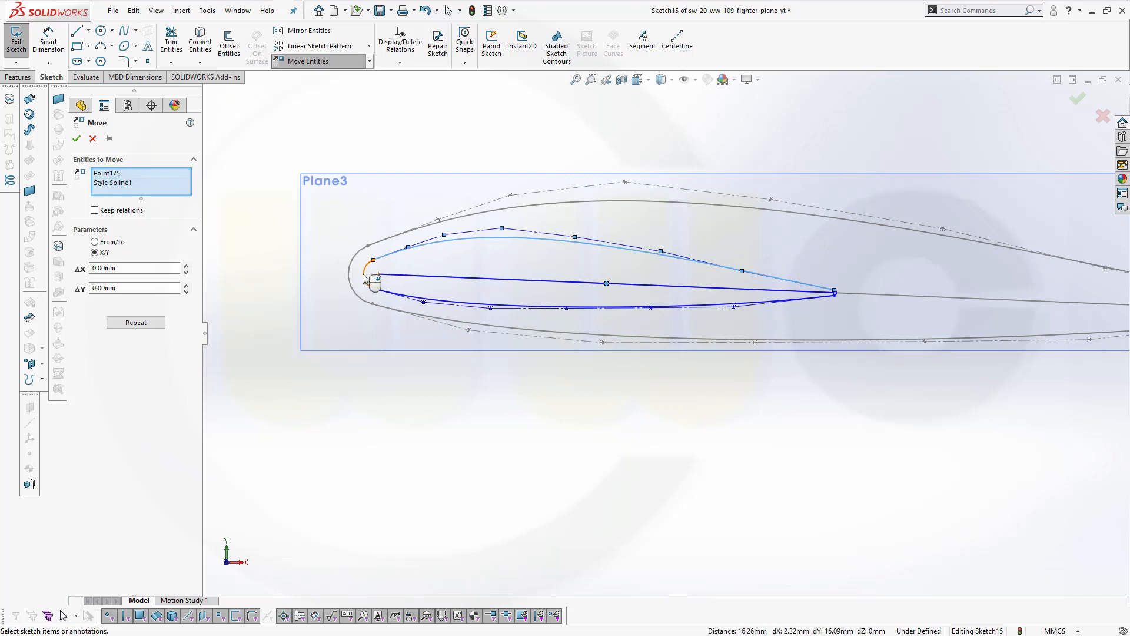
pyautogui.click(368, 275)
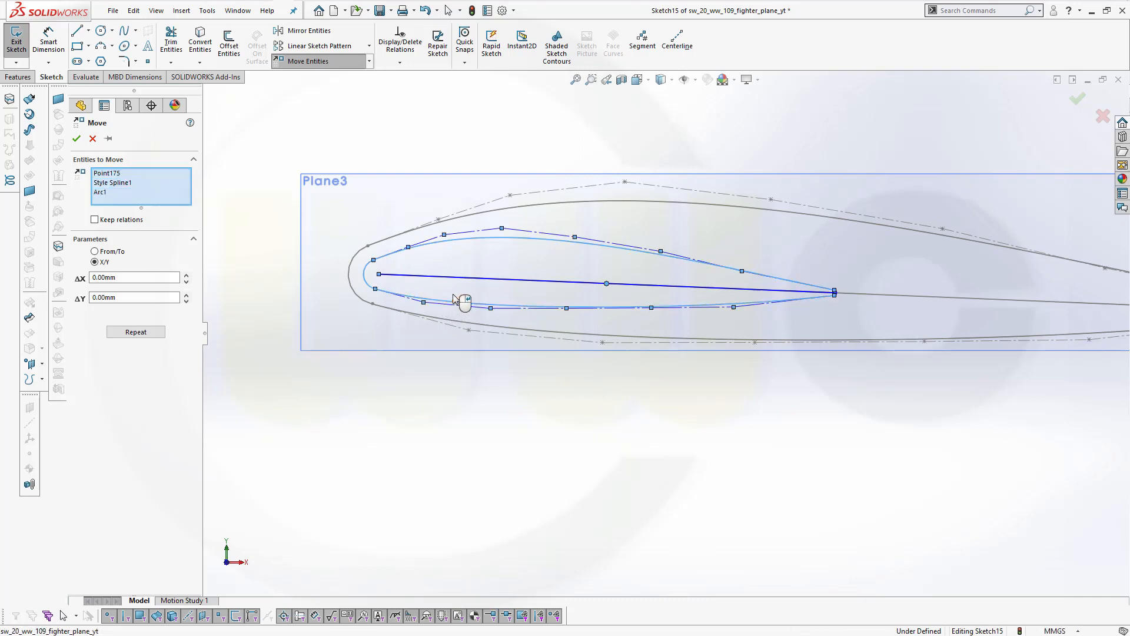
pyautogui.click(462, 305)
pyautogui.click(516, 279)
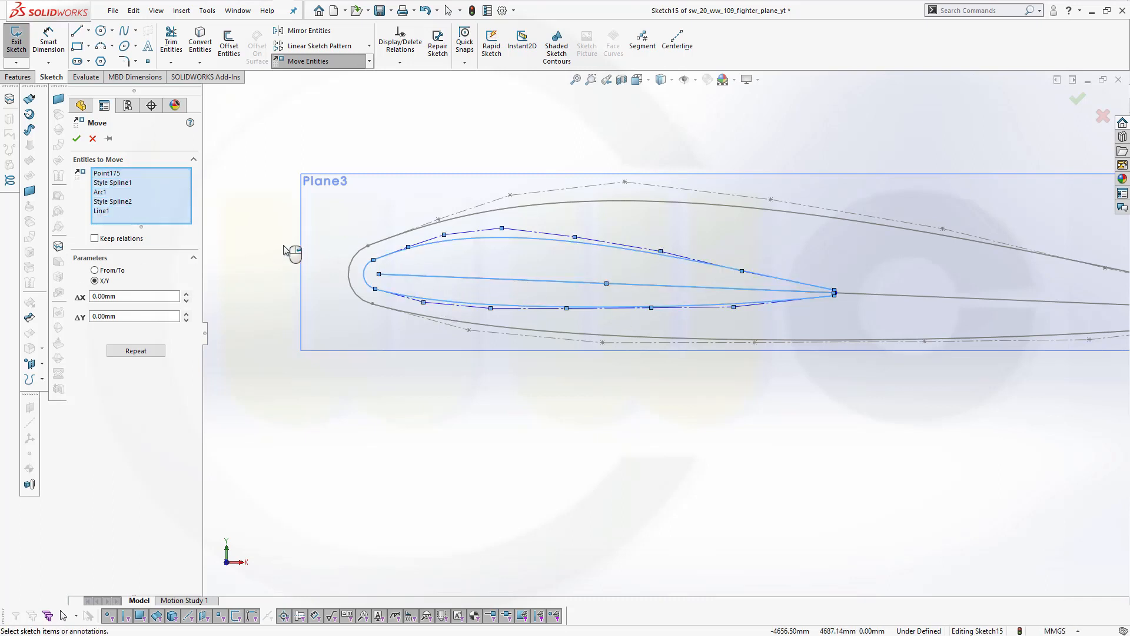
pyautogui.scroll(-1, 859, 309)
pyautogui.scroll(-4, 807, 291)
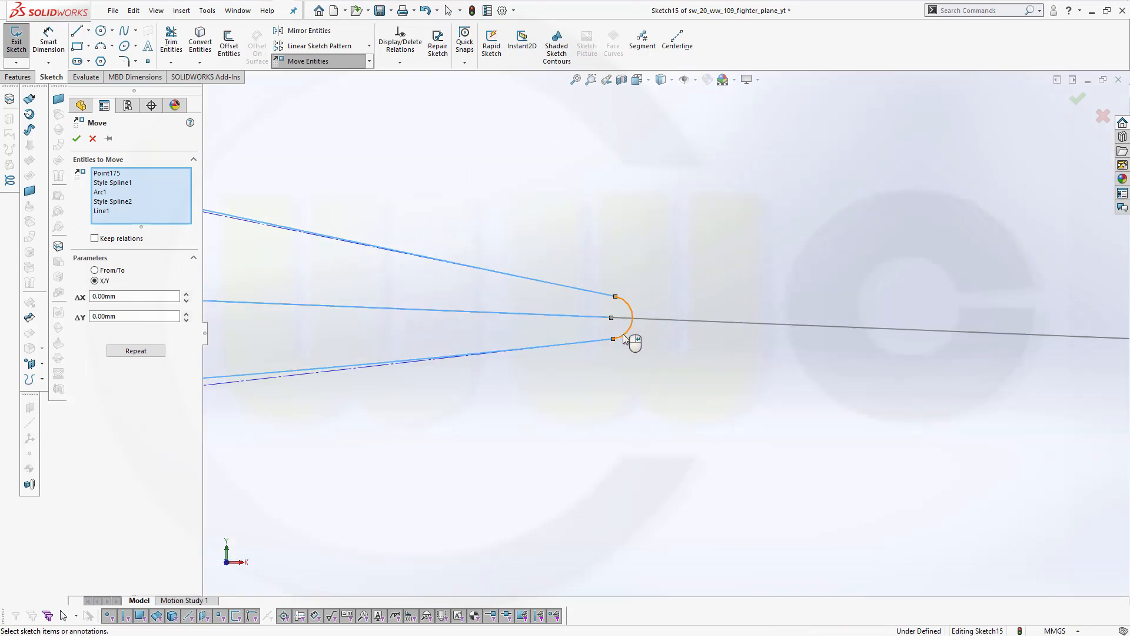
pyautogui.click(625, 339)
pyautogui.scroll(3, 406, 303)
pyautogui.scroll(4, 422, 301)
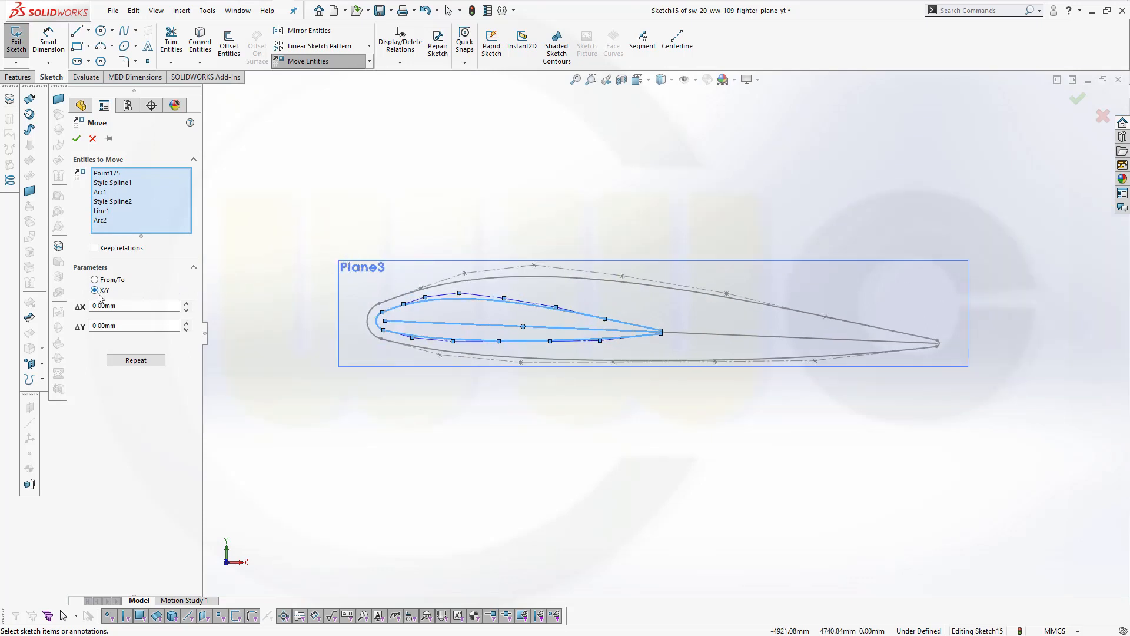
pyautogui.click(125, 305)
pyautogui.press('Return')
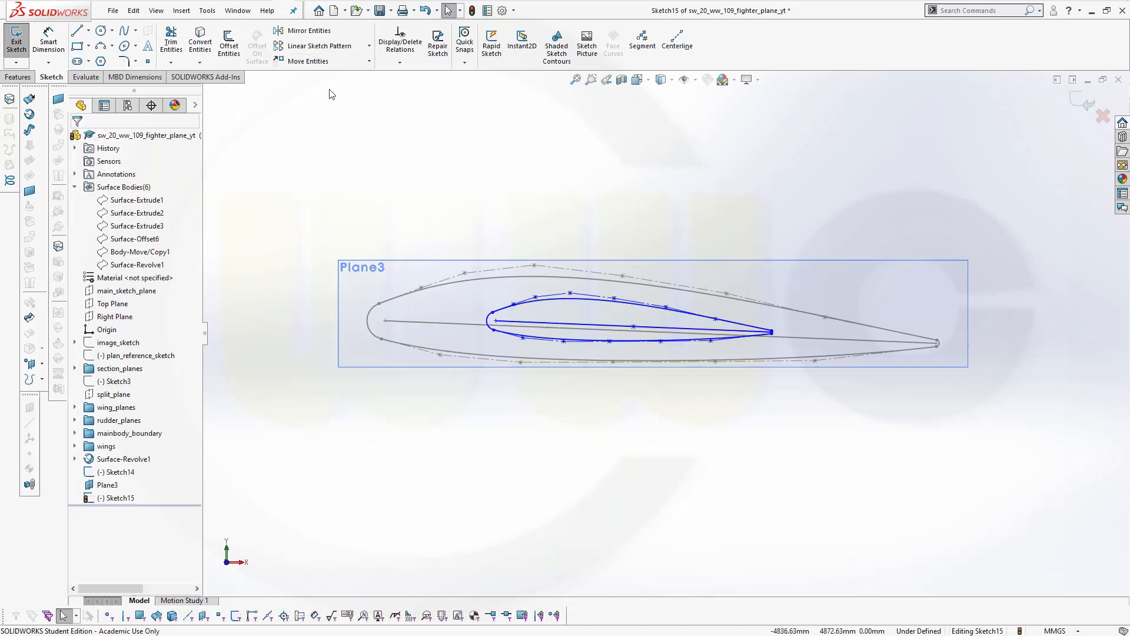
# Step: Rotate the halved airfoil's arcs, splines and chord line by -10 degrees about the chord midpoint, keeping relations
pyautogui.click(370, 61)
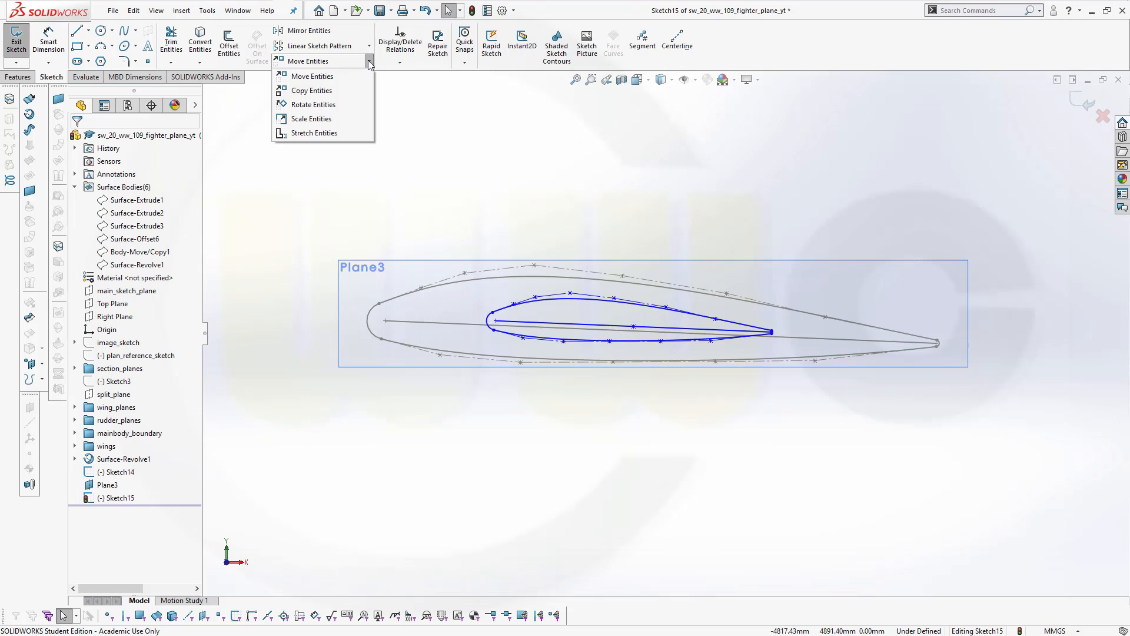
pyautogui.click(315, 105)
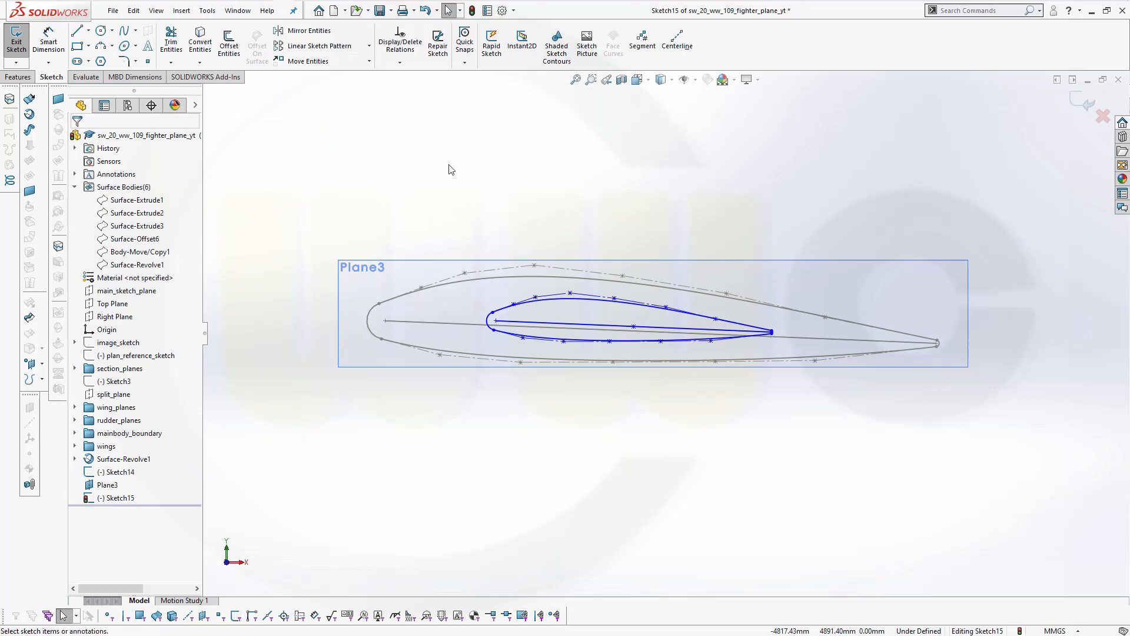
pyautogui.click(487, 323)
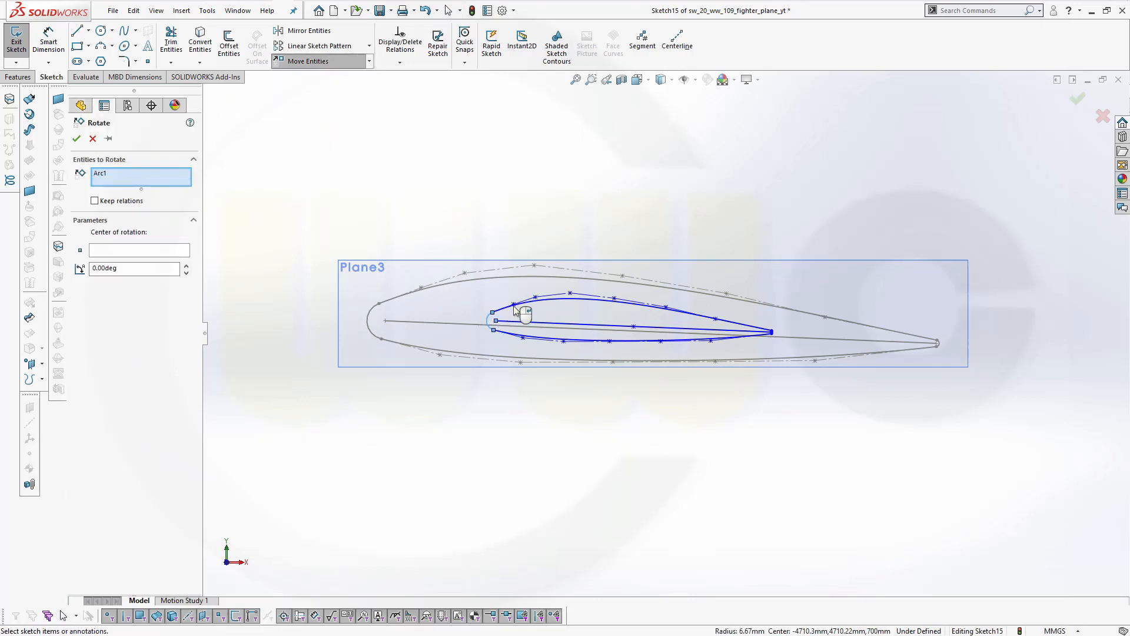
pyautogui.click(538, 341)
pyautogui.click(538, 341)
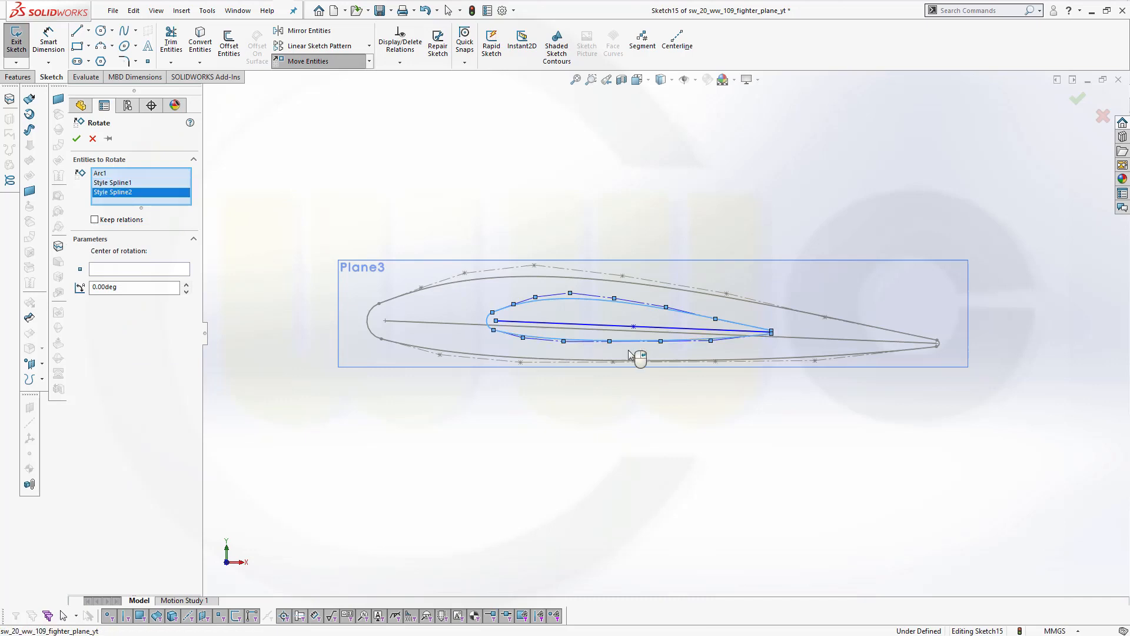
pyautogui.scroll(-5, 780, 348)
pyautogui.scroll(-5, 736, 319)
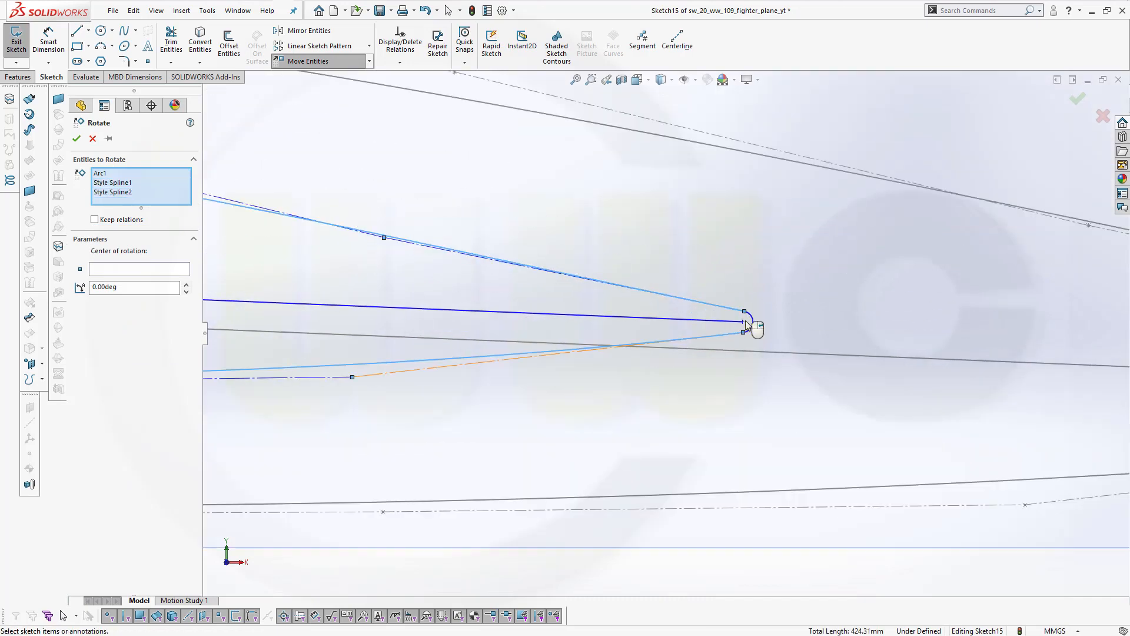
pyautogui.click(736, 334)
pyautogui.scroll(8, 736, 333)
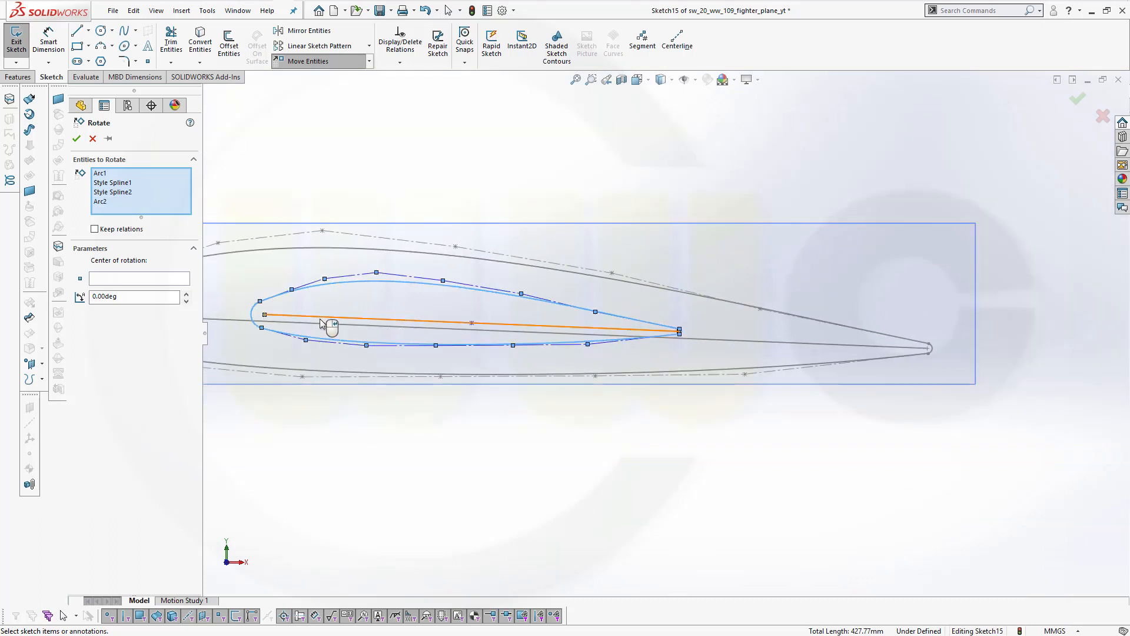
pyautogui.click(324, 318)
pyautogui.click(107, 289)
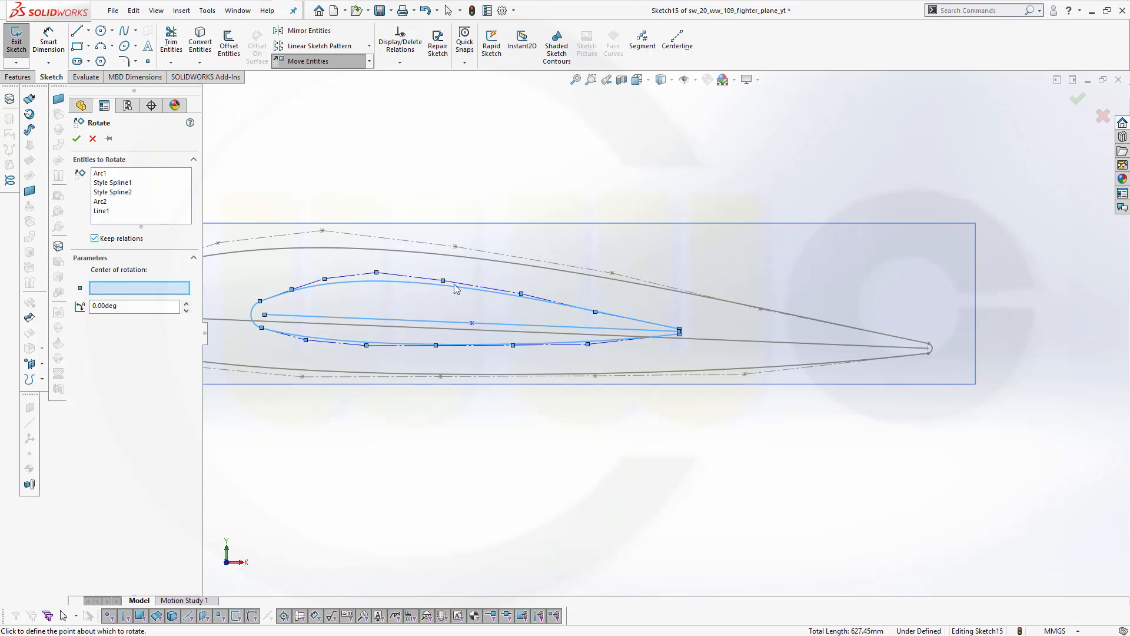
pyautogui.click(472, 322)
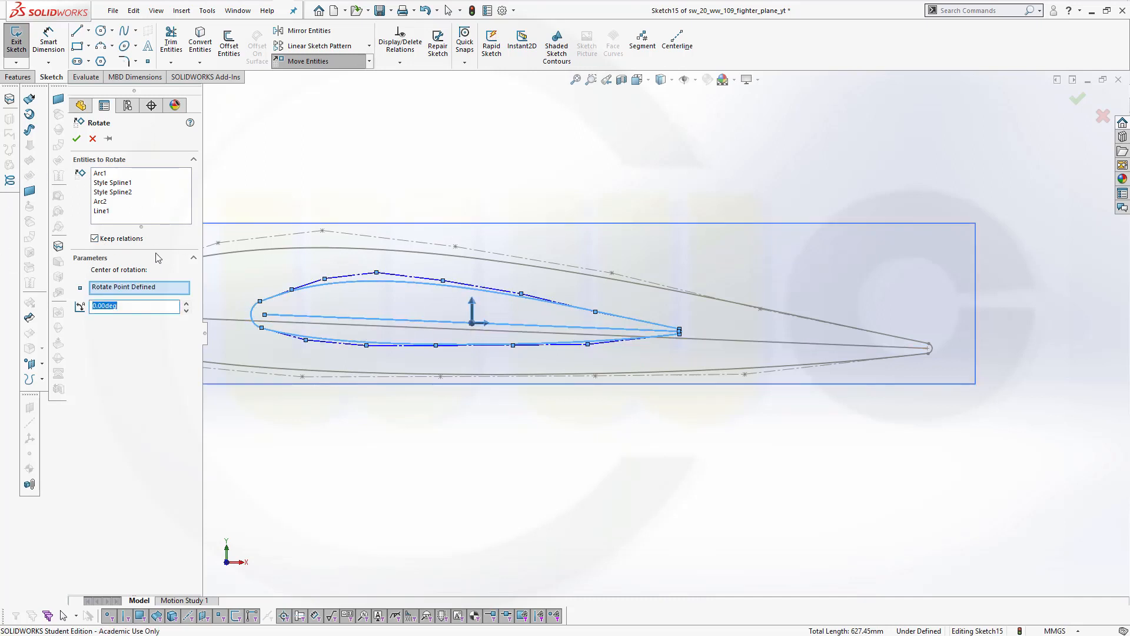
pyautogui.write('-10')
pyautogui.press('Return')
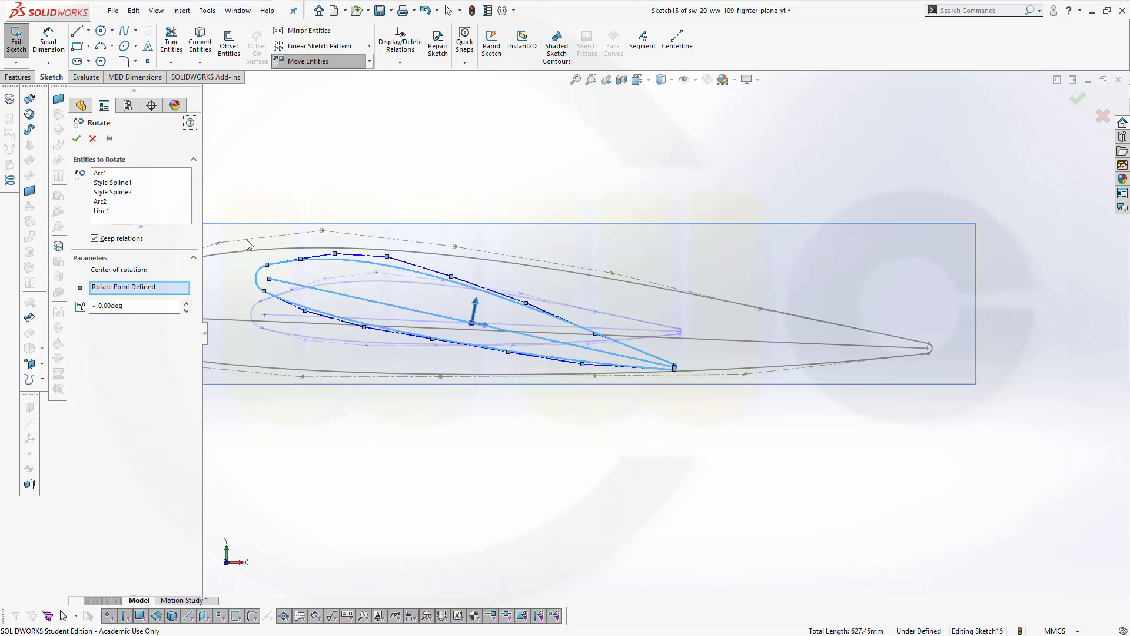
pyautogui.click(76, 139)
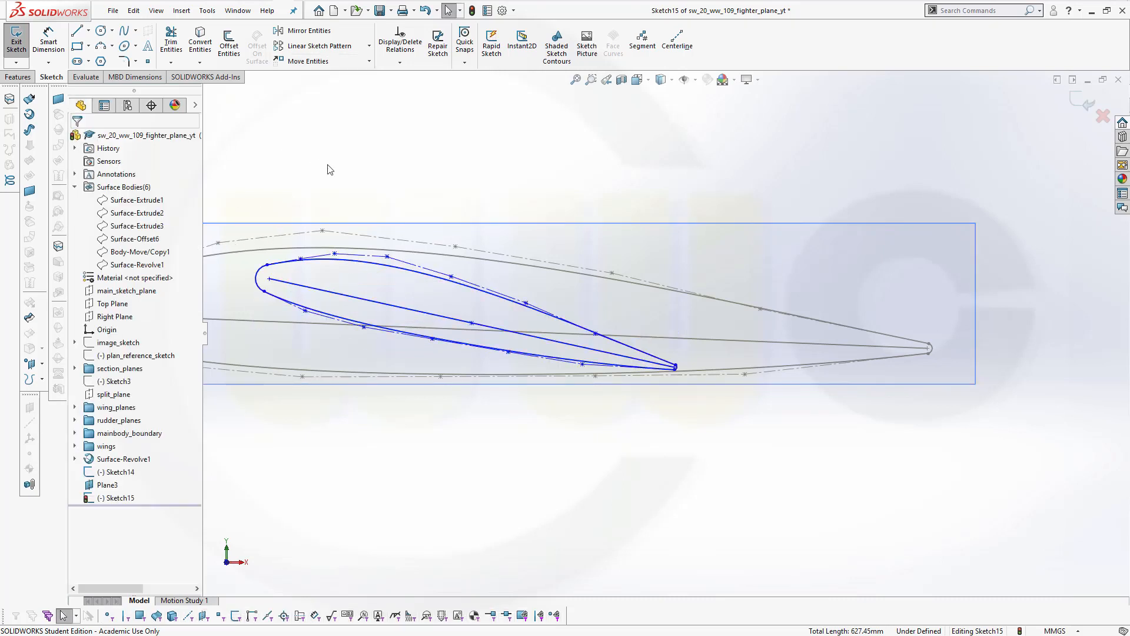
# Step: Finish editing the airfoil sketch Sketch15 and hide Plane3
pyautogui.click(1087, 104)
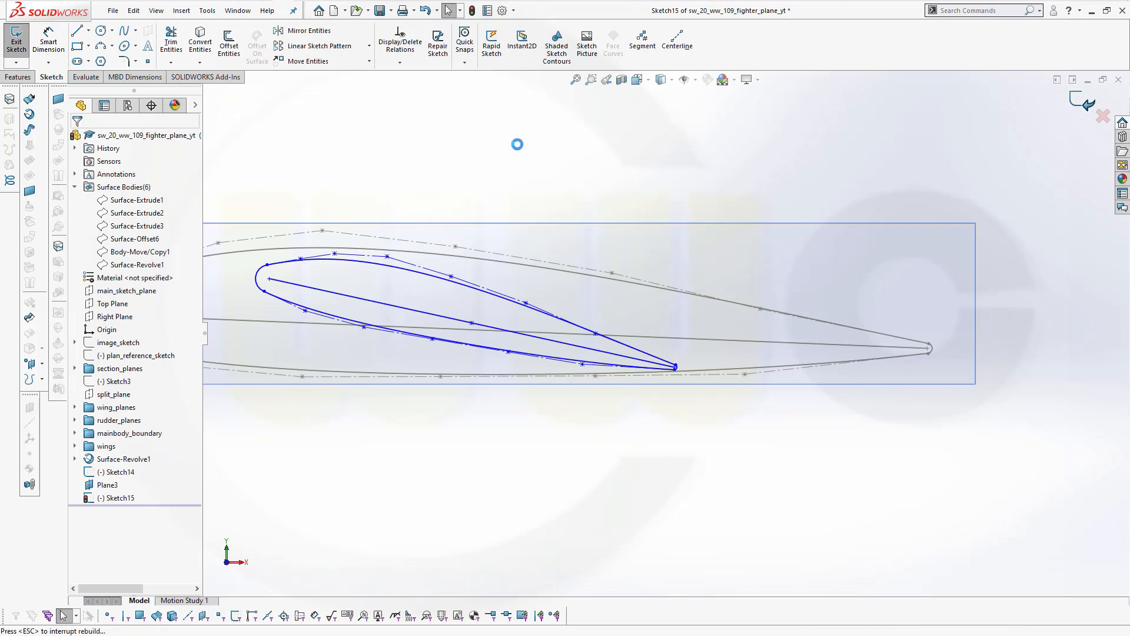
pyautogui.scroll(3, 388, 235)
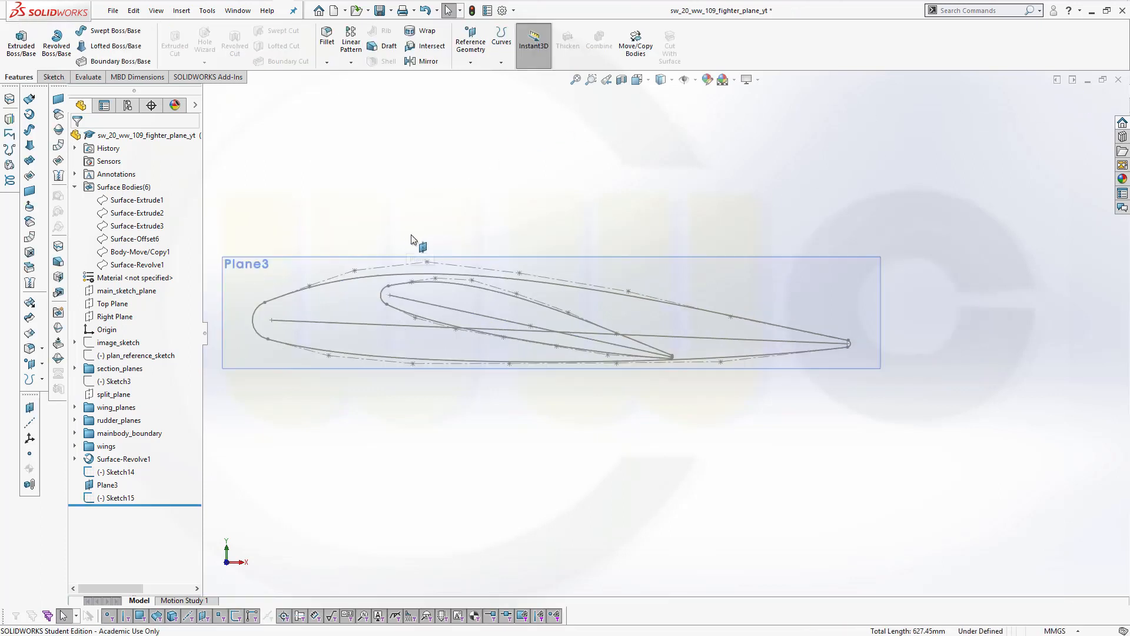
pyautogui.moveTo(386, 377)
pyautogui.mouseDown(button='middle')
pyautogui.moveTo(436, 398)
pyautogui.moveTo(421, 399)
pyautogui.mouseUp(button='middle')
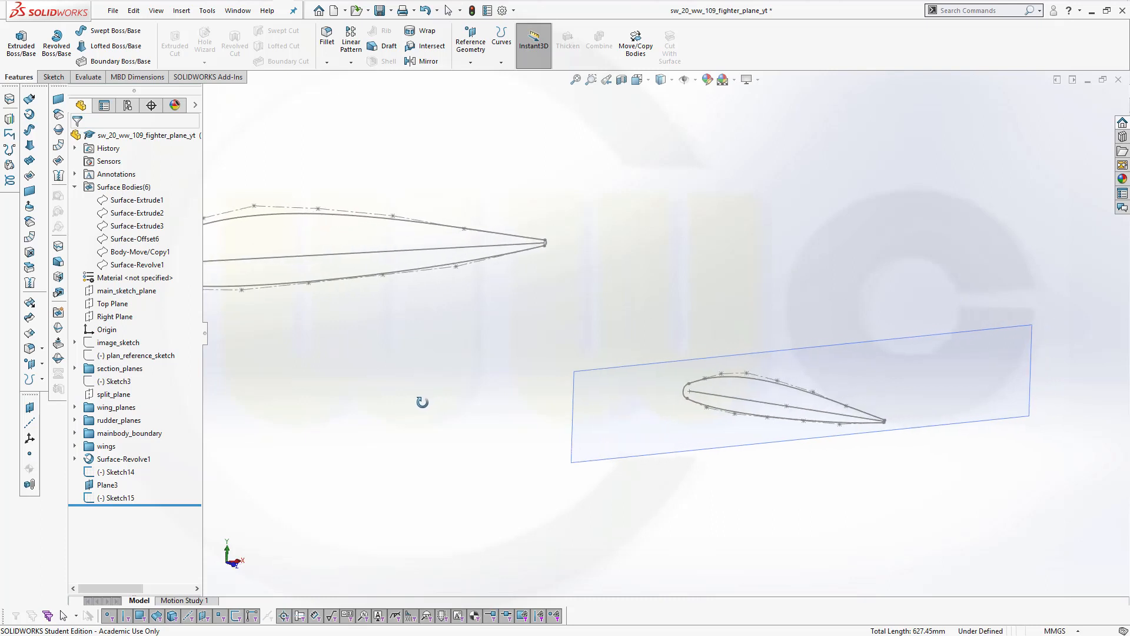
pyautogui.moveTo(386, 360); pyautogui.dragTo(485, 371, button='middle')
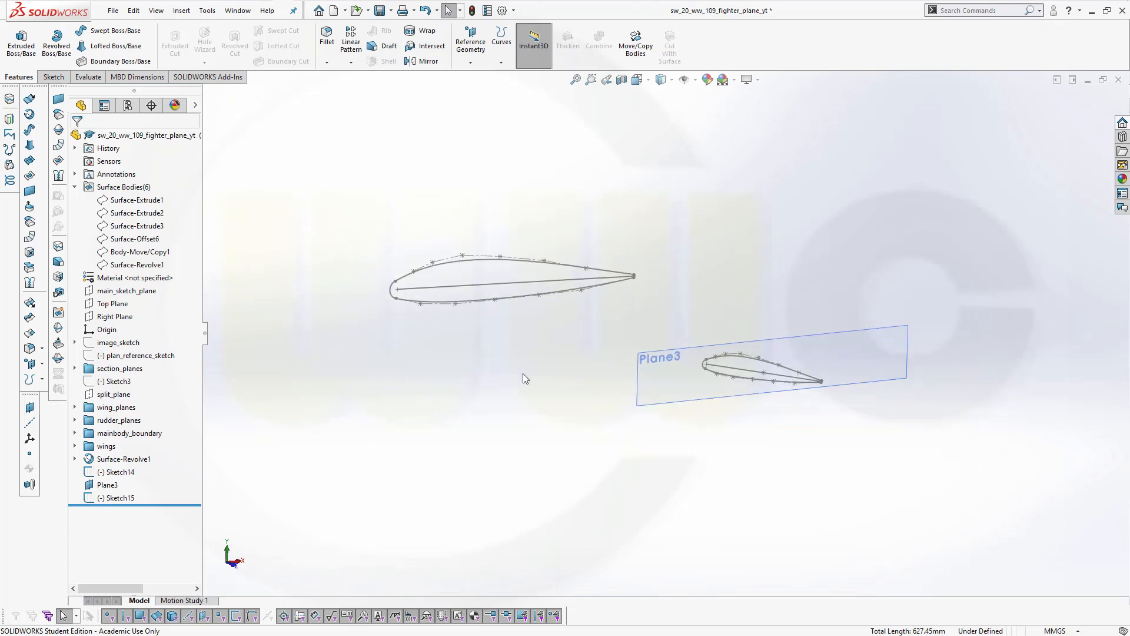
pyautogui.click(643, 392)
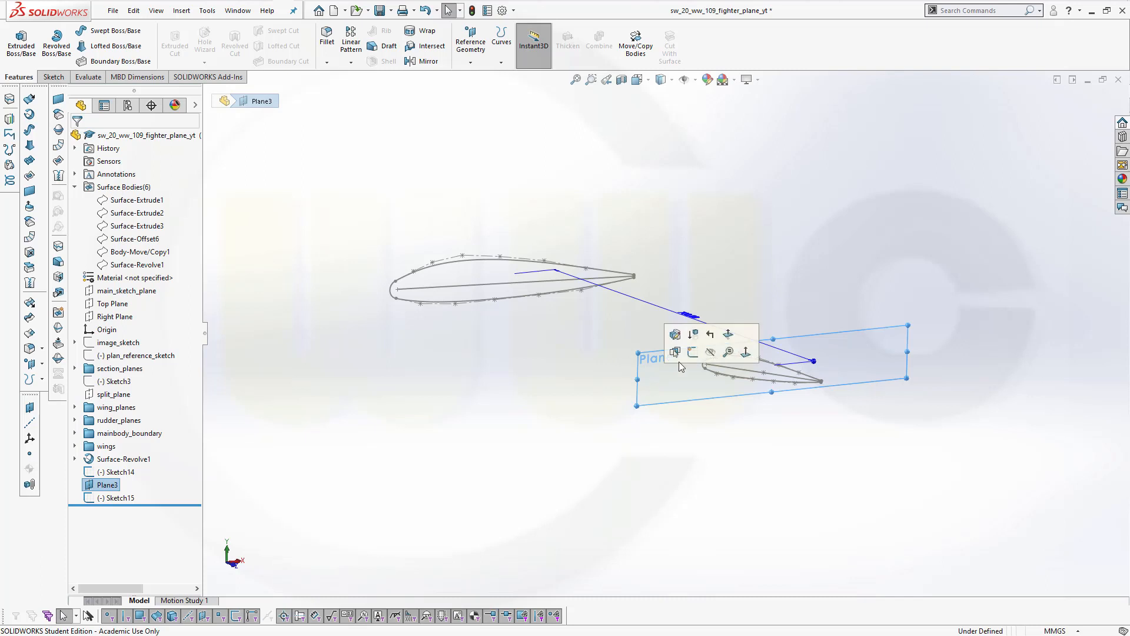
pyautogui.click(711, 352)
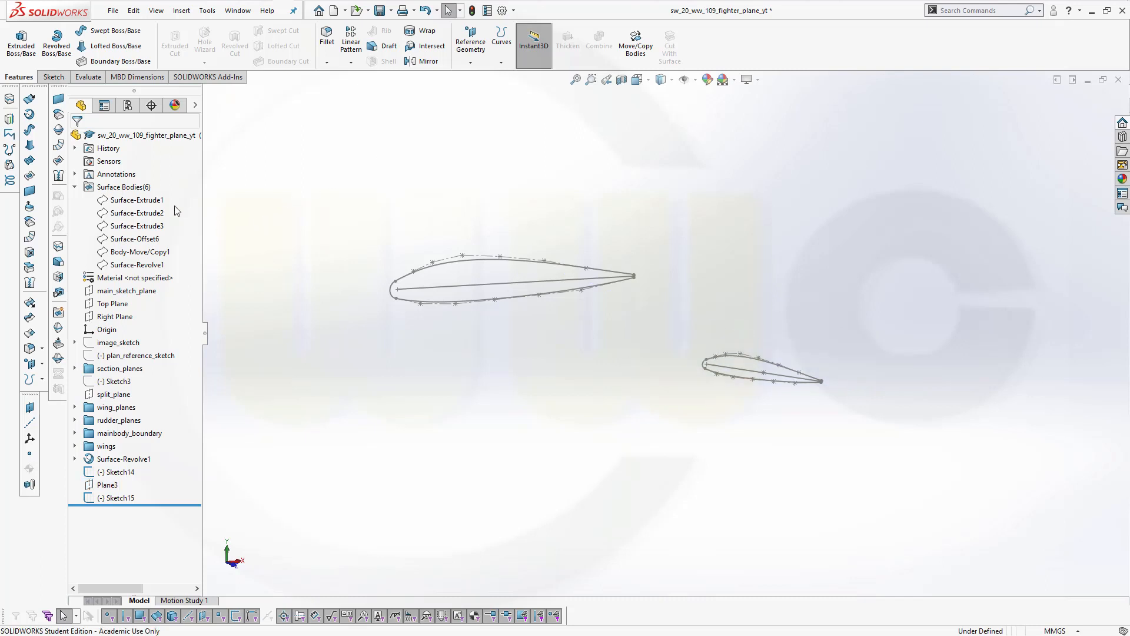
# Step: Start a Surface-Loft with the closed loops of the small rotated airfoil and the full-size airfoil as profiles, in that order
pyautogui.click(29, 145)
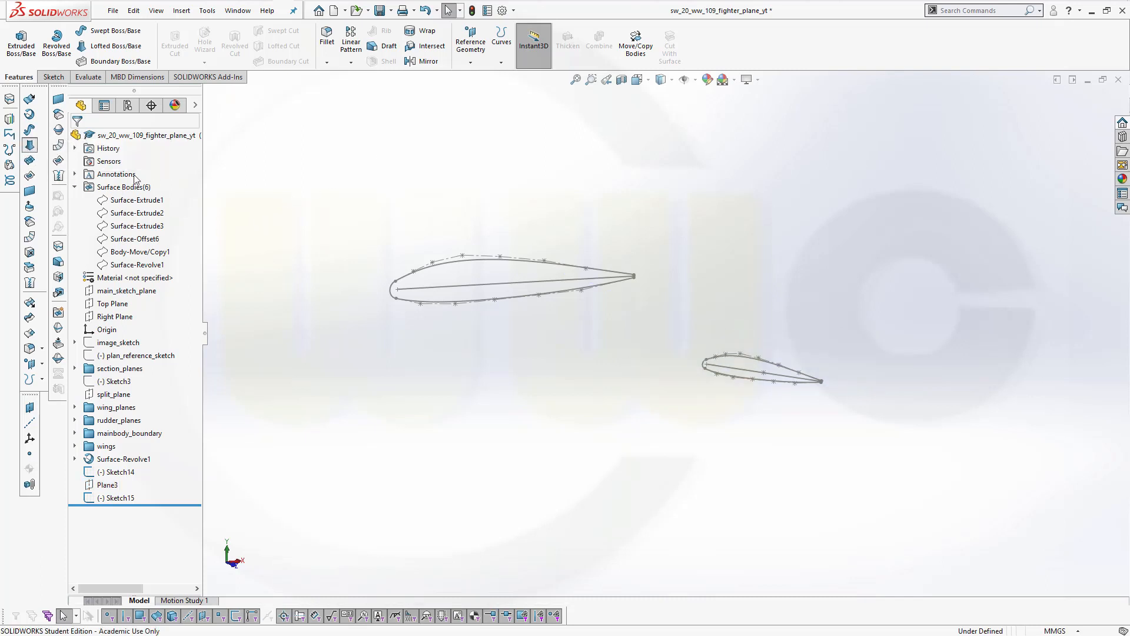
pyautogui.rightClick(312, 172)
pyautogui.click(361, 208)
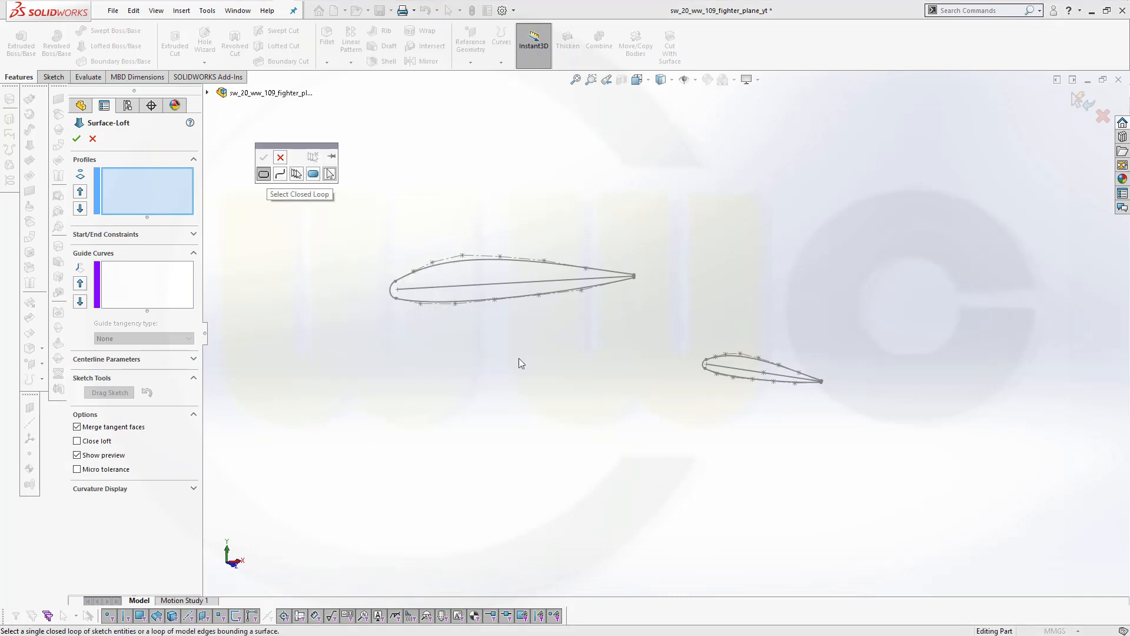
pyautogui.click(712, 365)
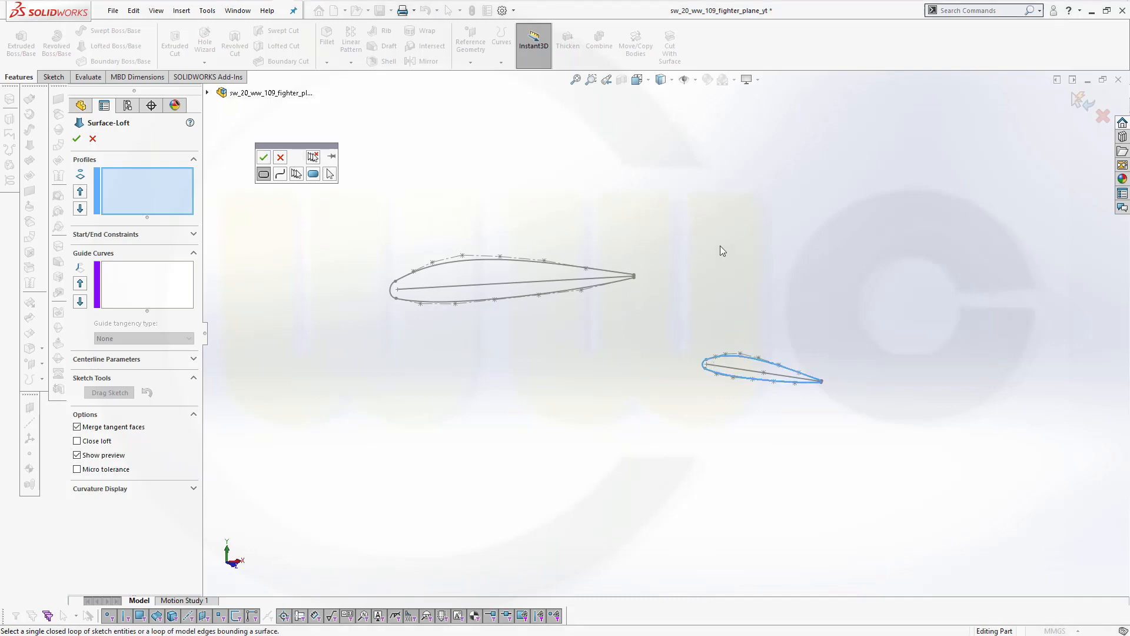
pyautogui.click(263, 159)
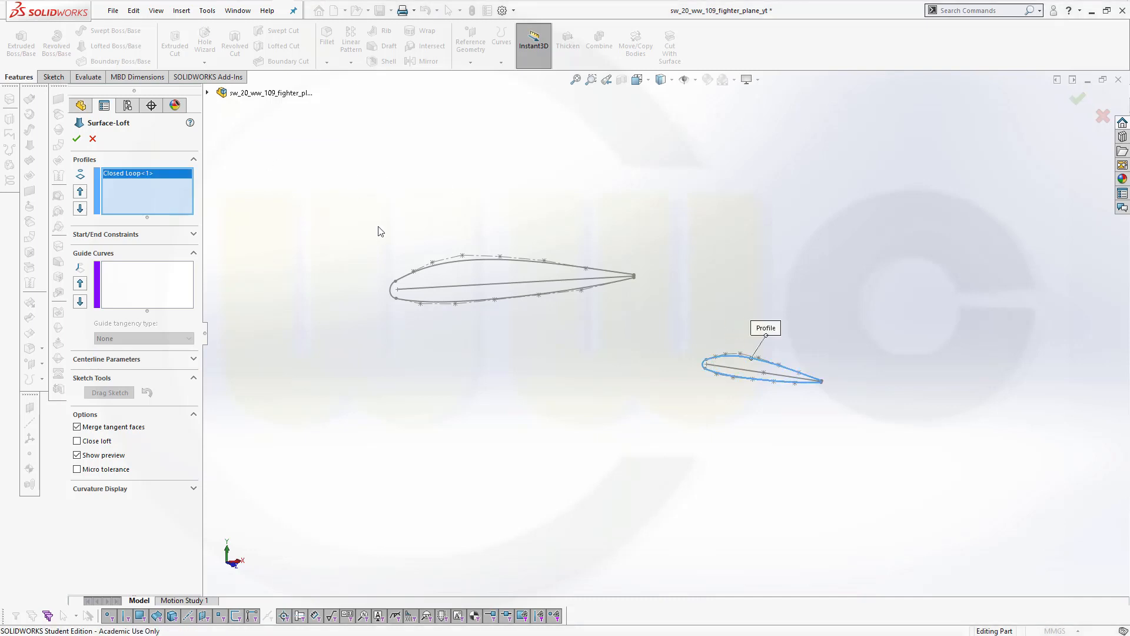
pyautogui.rightClick(428, 208)
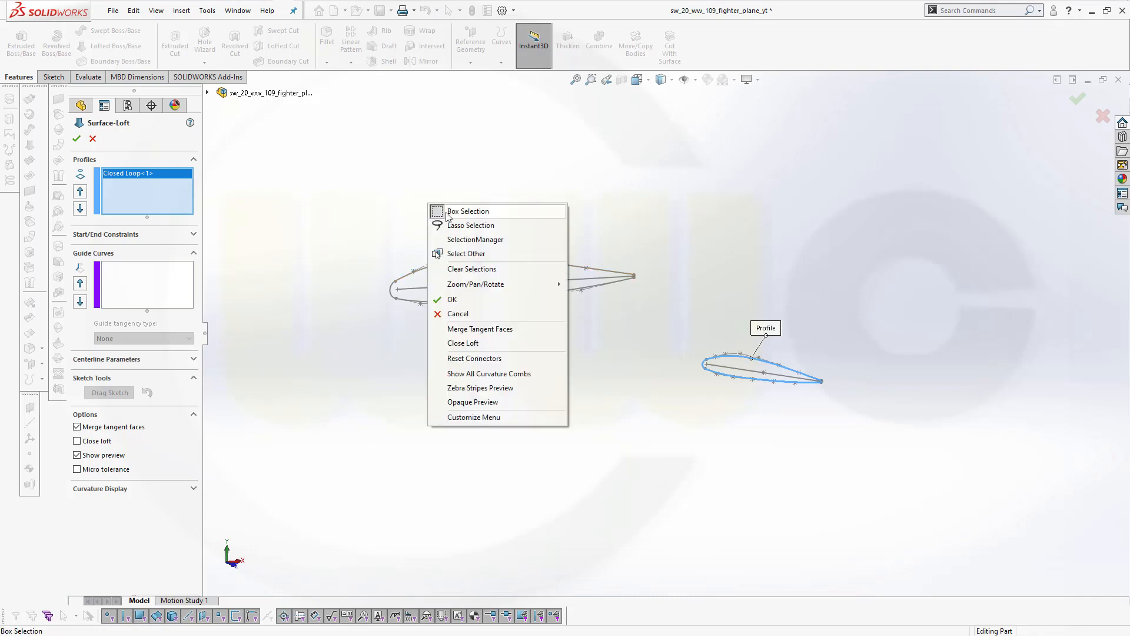
pyautogui.click(448, 241)
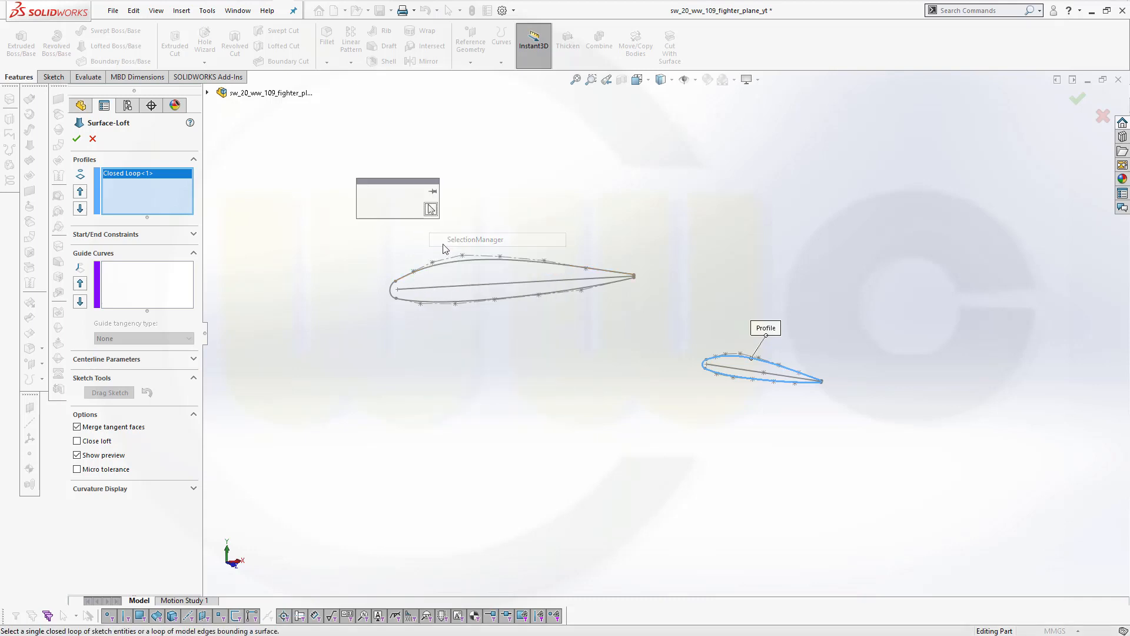
pyautogui.click(409, 282)
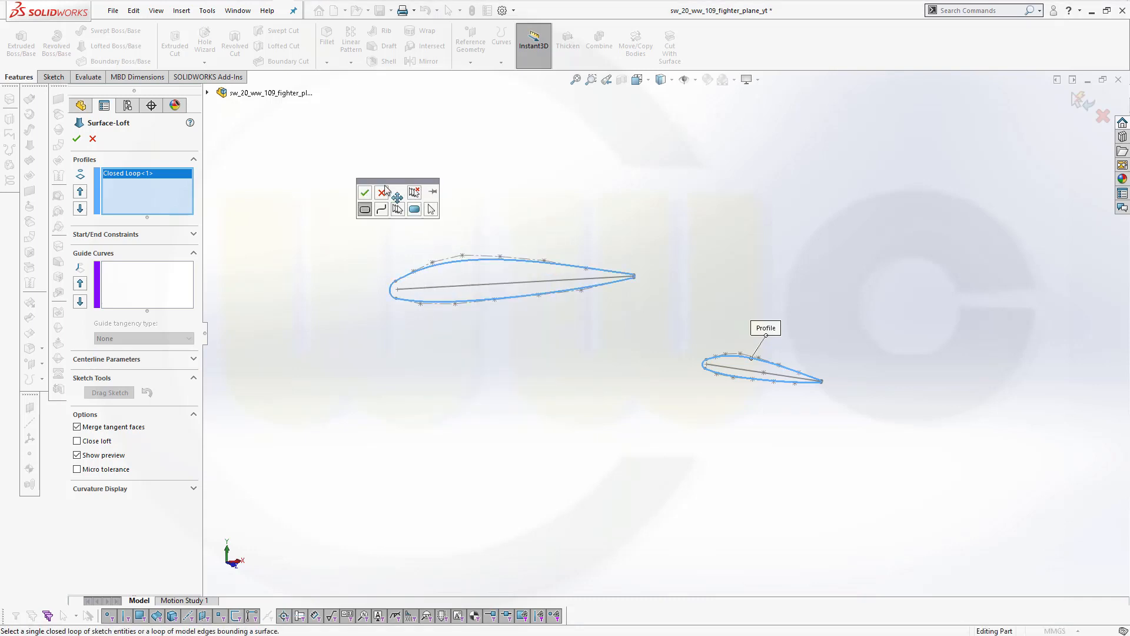
pyautogui.click(365, 193)
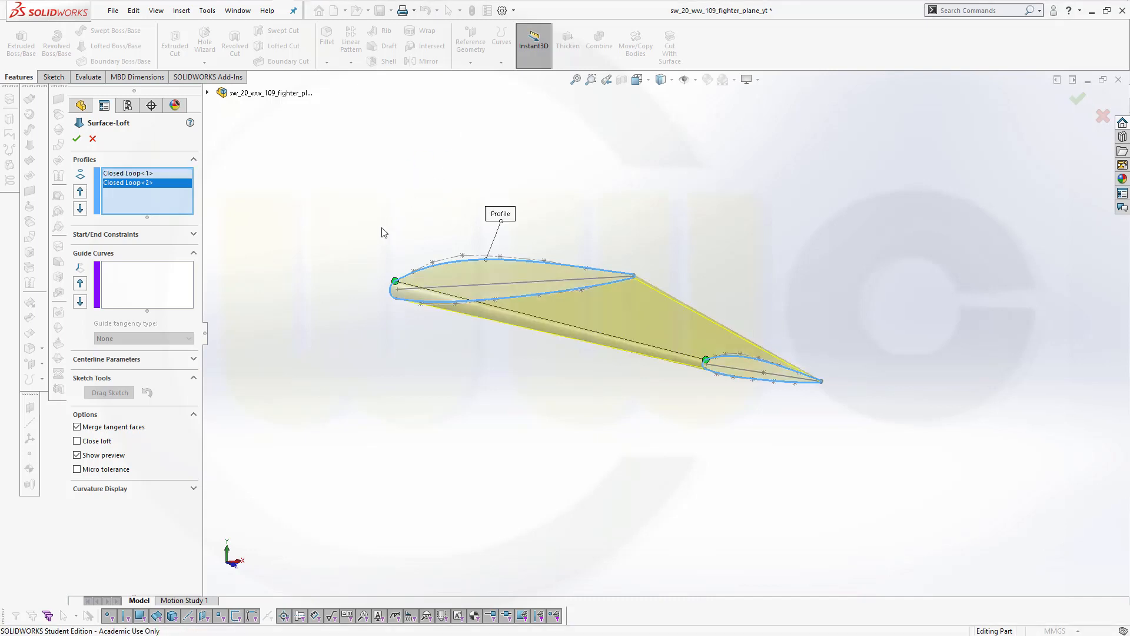
# Step: Set both the start and end constraints of the blade loft to Normal To Profile and create the surface
pyautogui.click(194, 235)
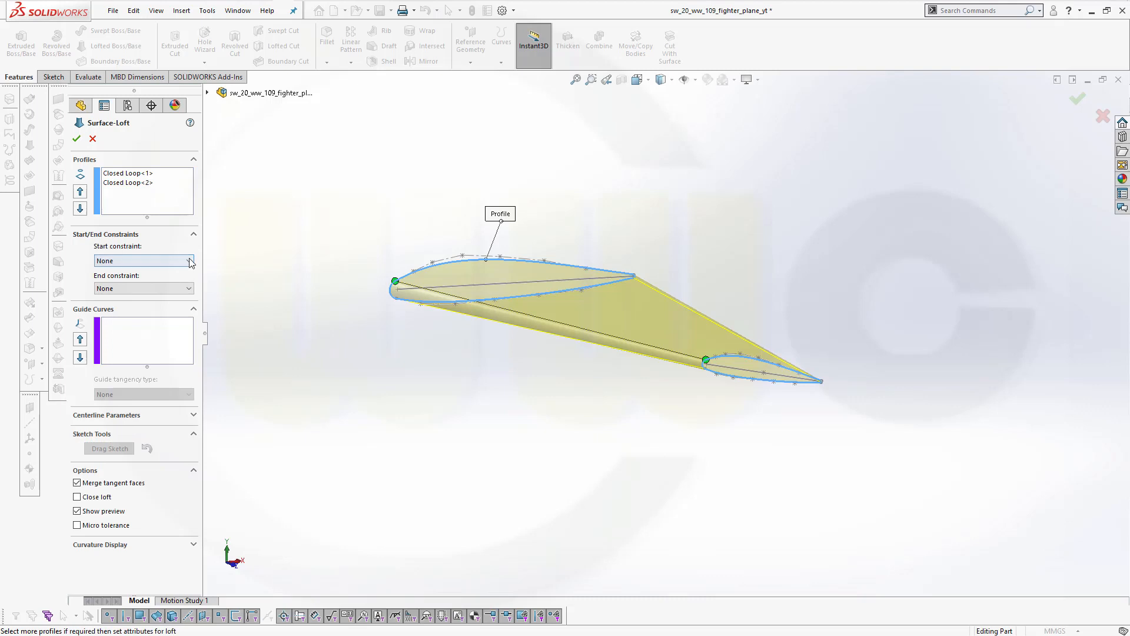
pyautogui.click(190, 261)
pyautogui.click(177, 286)
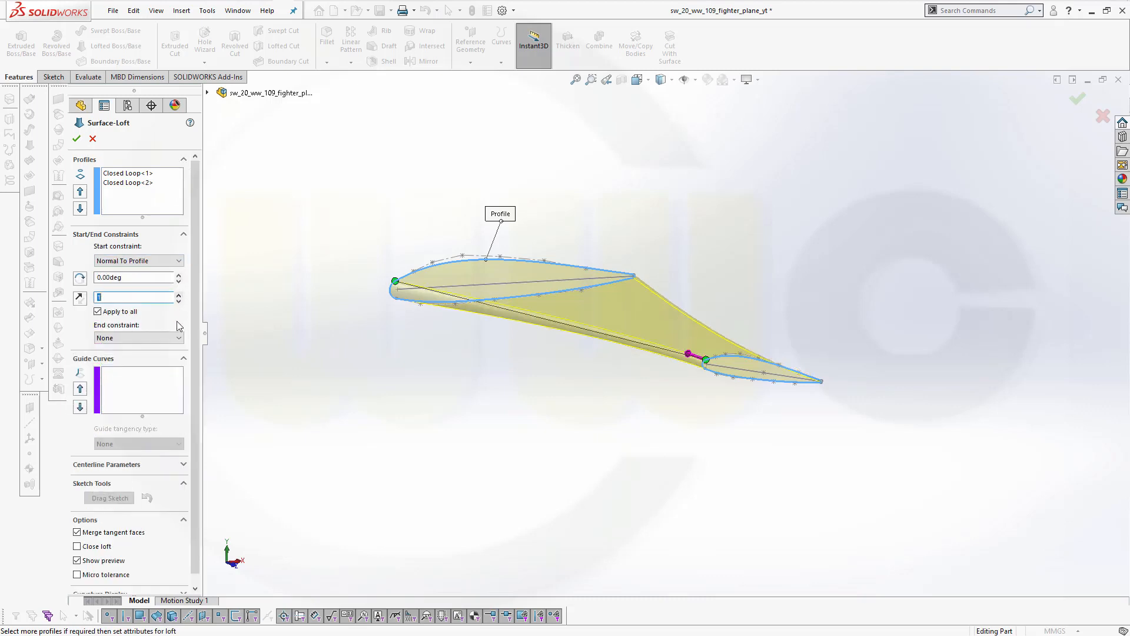
pyautogui.click(171, 337)
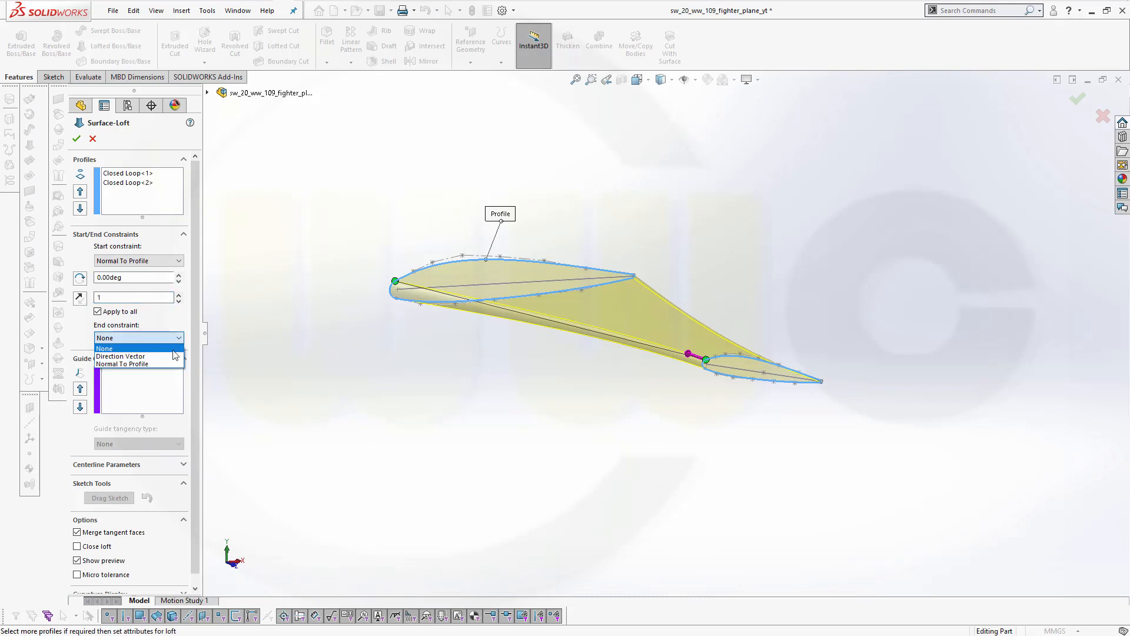
pyautogui.click(165, 361)
pyautogui.moveTo(517, 335); pyautogui.dragTo(516, 419, button='middle')
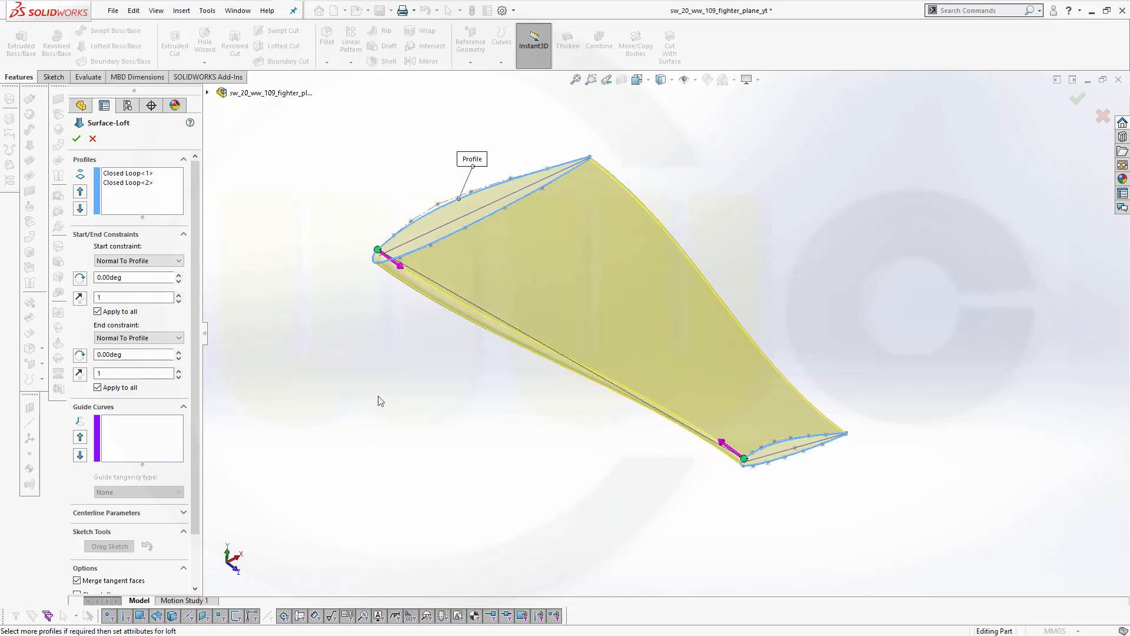
pyautogui.click(77, 140)
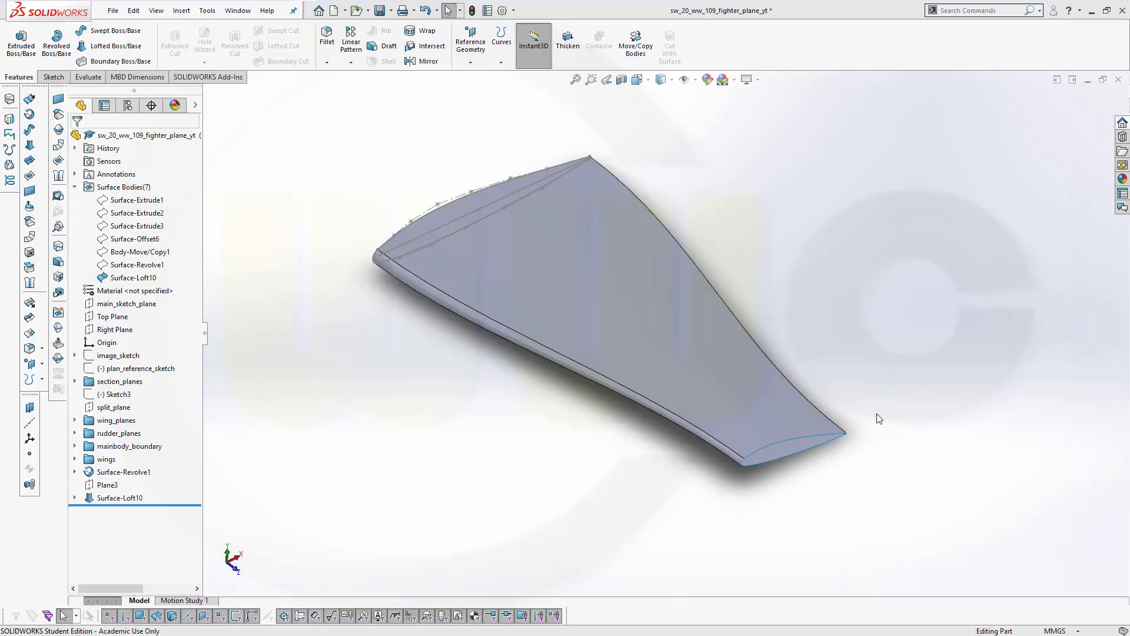
# Step: Show the small airfoil sketch Sketch15 absorbed in the Surface-Loft10 feature
pyautogui.scroll(2, 850, 464)
pyautogui.scroll(-1, 753, 424)
pyautogui.scroll(-1, 753, 424)
pyautogui.scroll(-1, 412, 377)
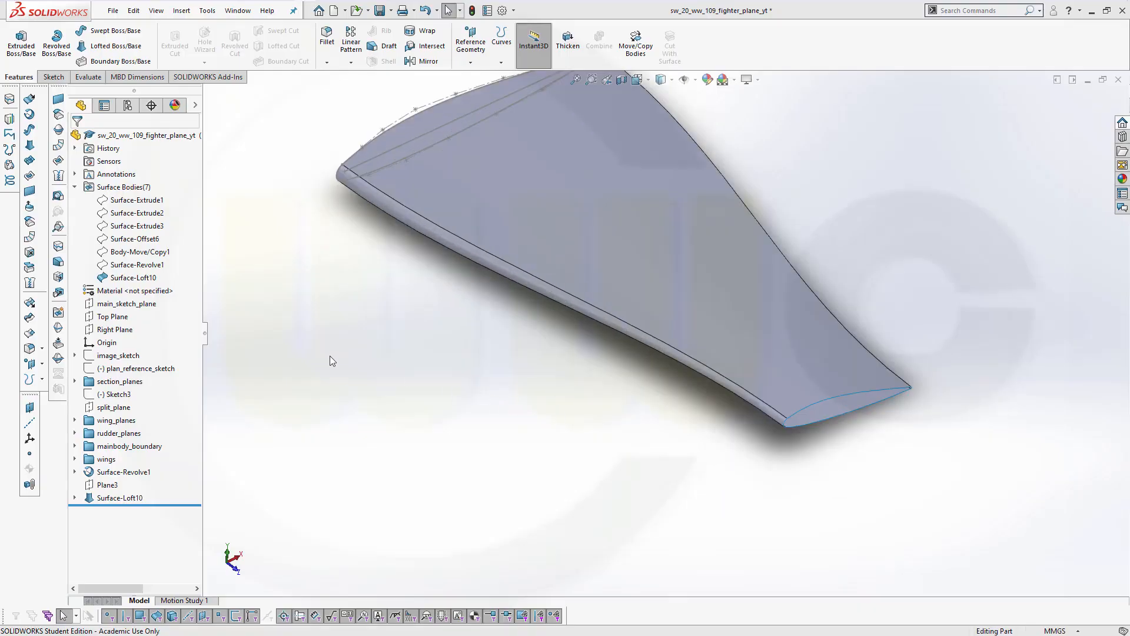
pyautogui.click(74, 498)
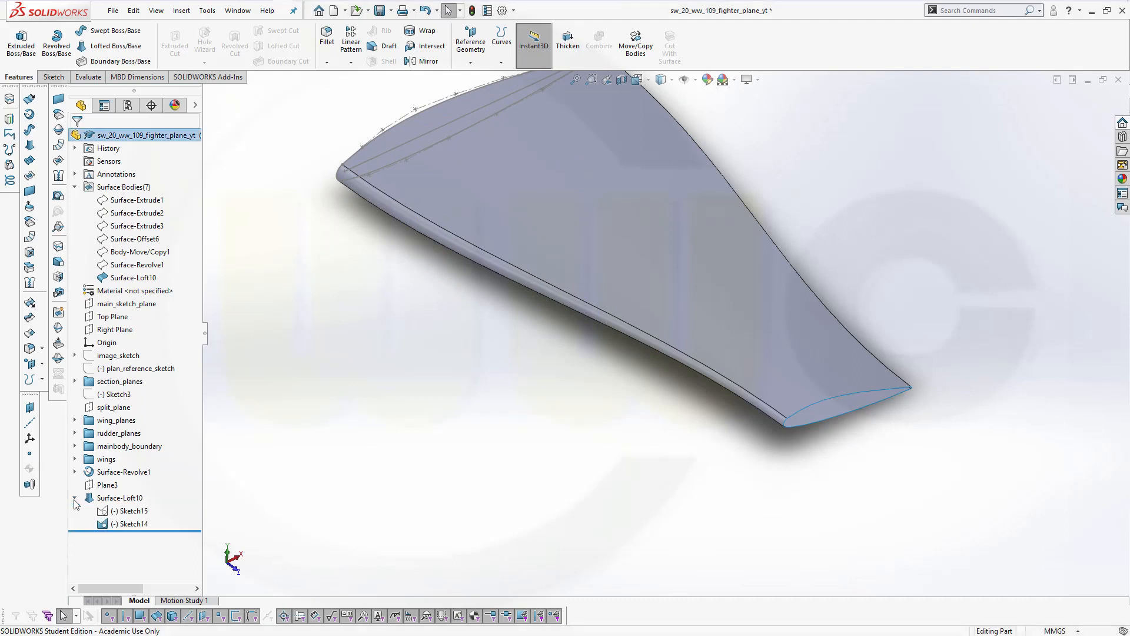
pyautogui.click(128, 511)
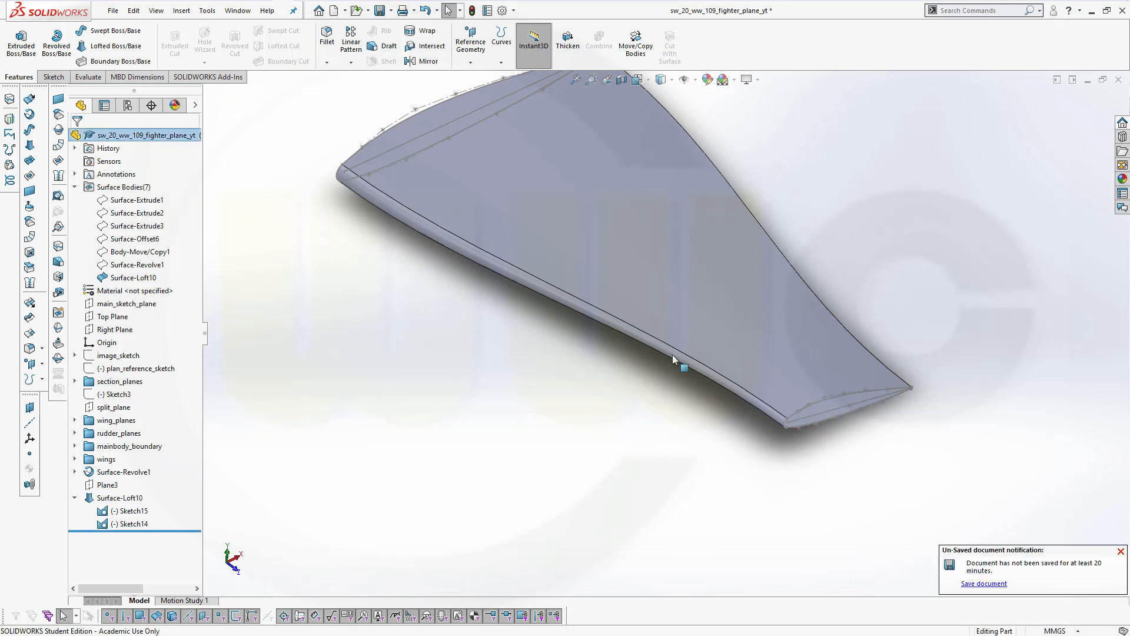
# Step: Create a reference plane through the small airfoil's chord line in Sketch15, perpendicular to main_sketch_plane
pyautogui.moveTo(903, 462); pyautogui.dragTo(878, 432, button='middle')
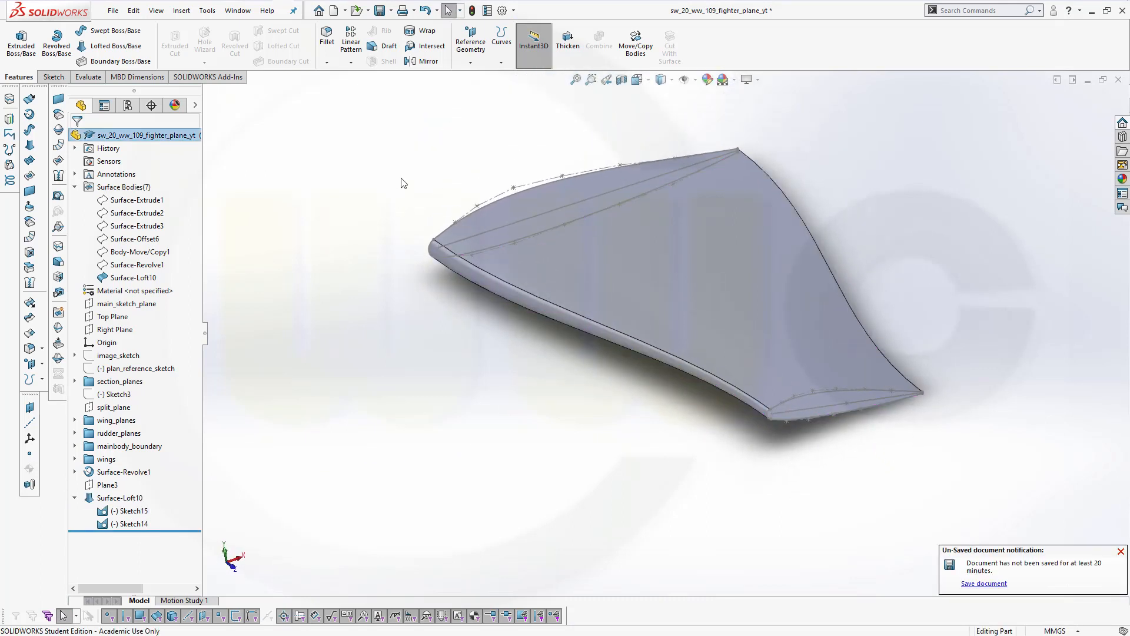
pyautogui.click(471, 63)
pyautogui.click(475, 76)
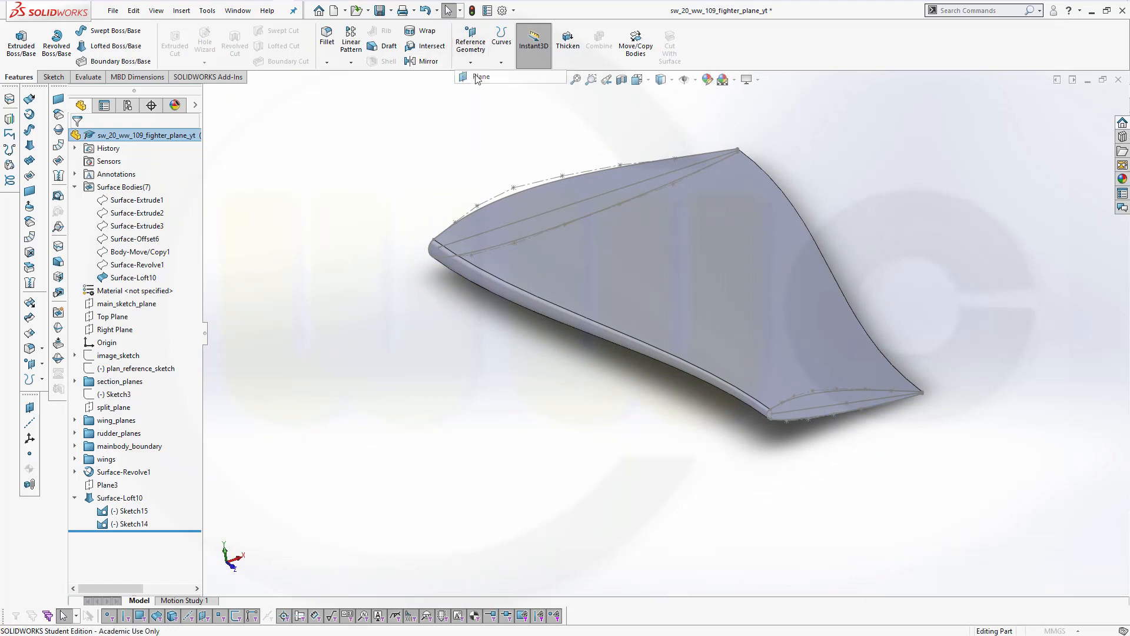
pyautogui.click(832, 419)
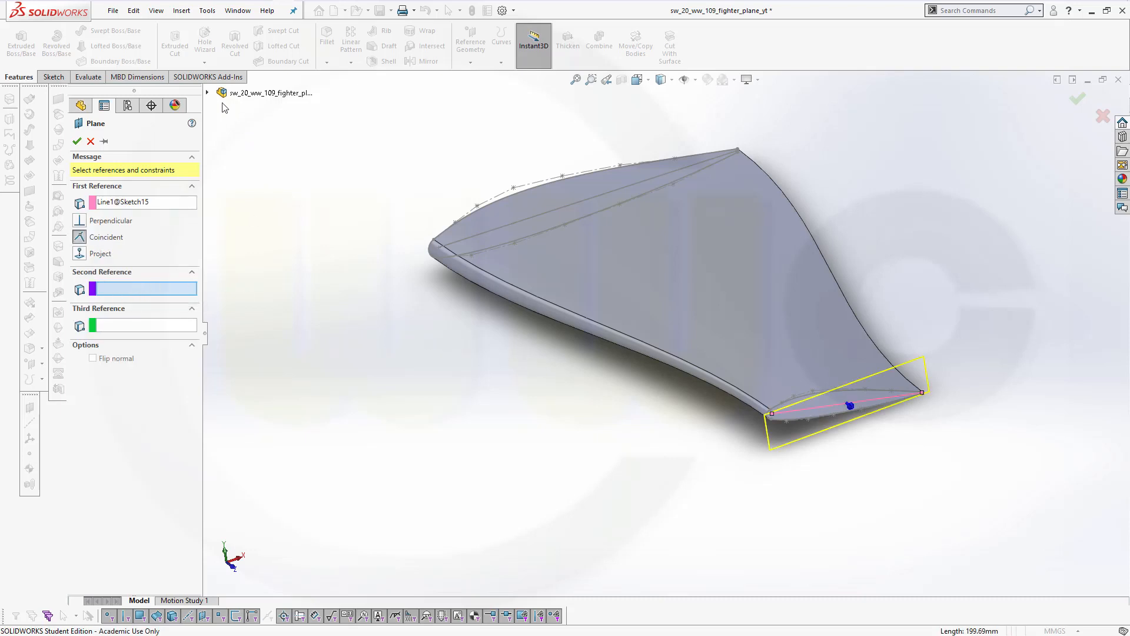
pyautogui.click(208, 93)
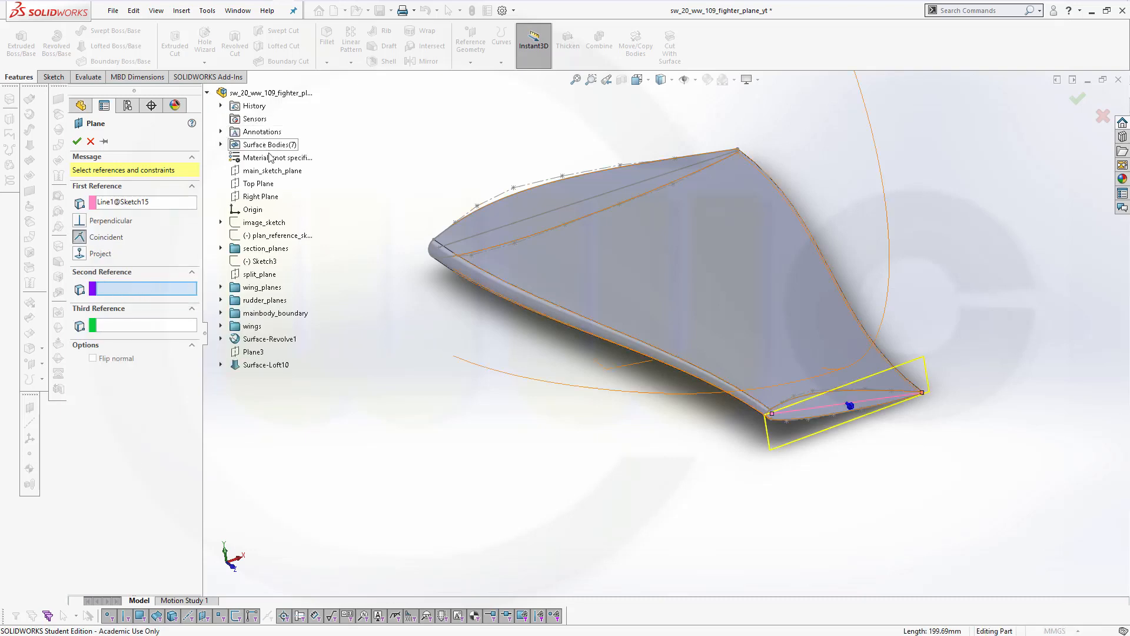
pyautogui.click(278, 175)
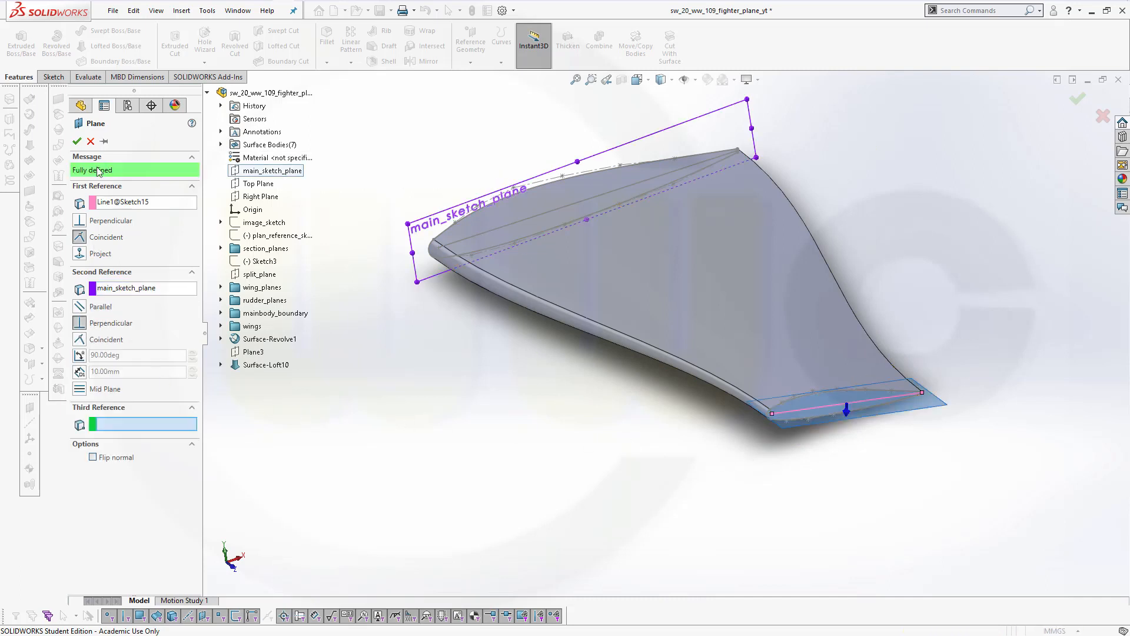
pyautogui.click(77, 142)
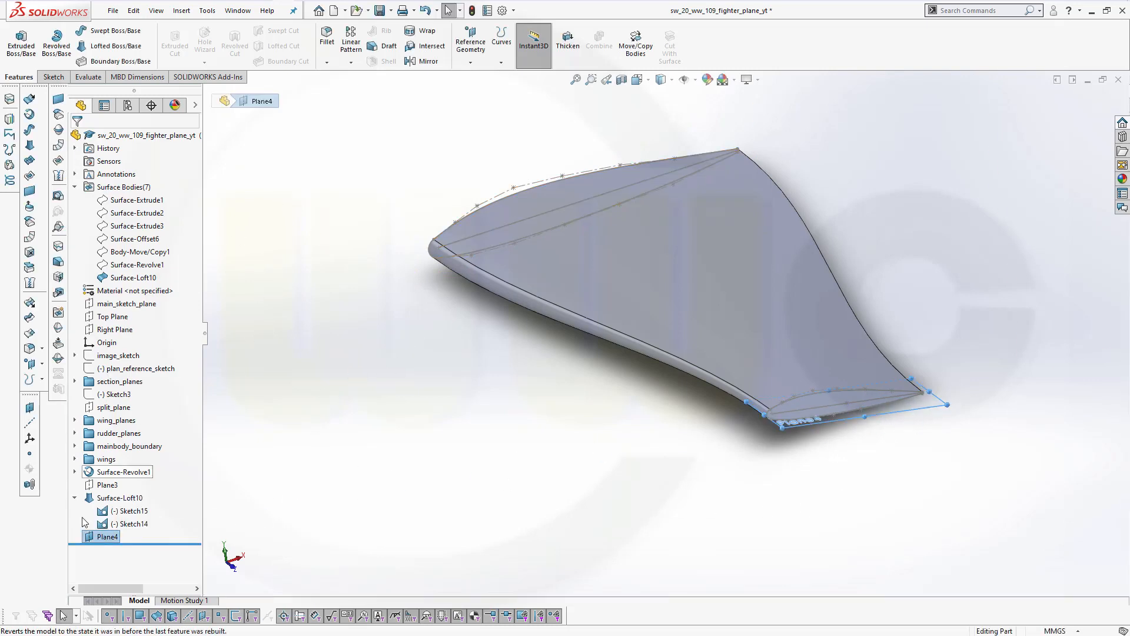
# Step: Start a sketch on Plane4 and generate an Intersection Curve with the blade's rounded leading-edge face
pyautogui.click(88, 539)
pyautogui.click(98, 520)
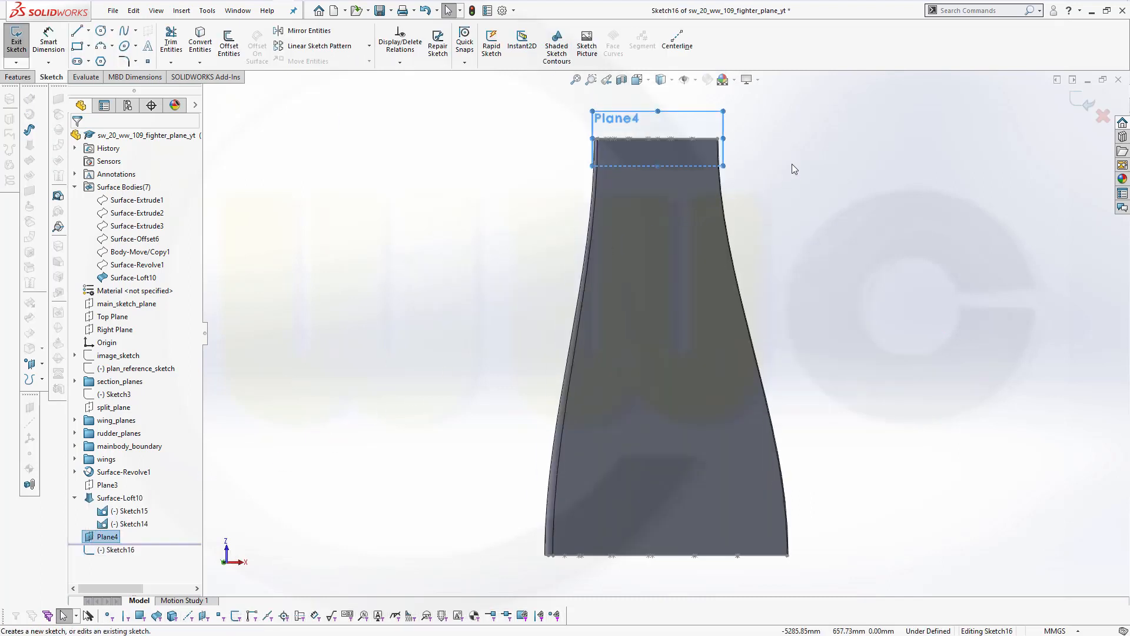
pyautogui.scroll(-1, 542, 197)
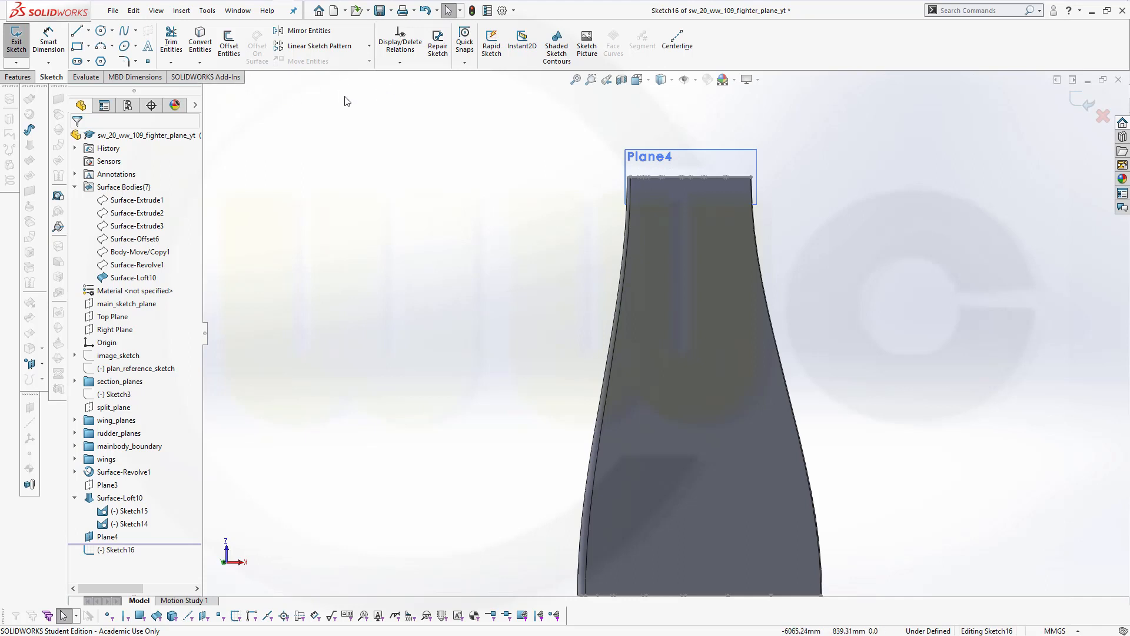
pyautogui.click(203, 63)
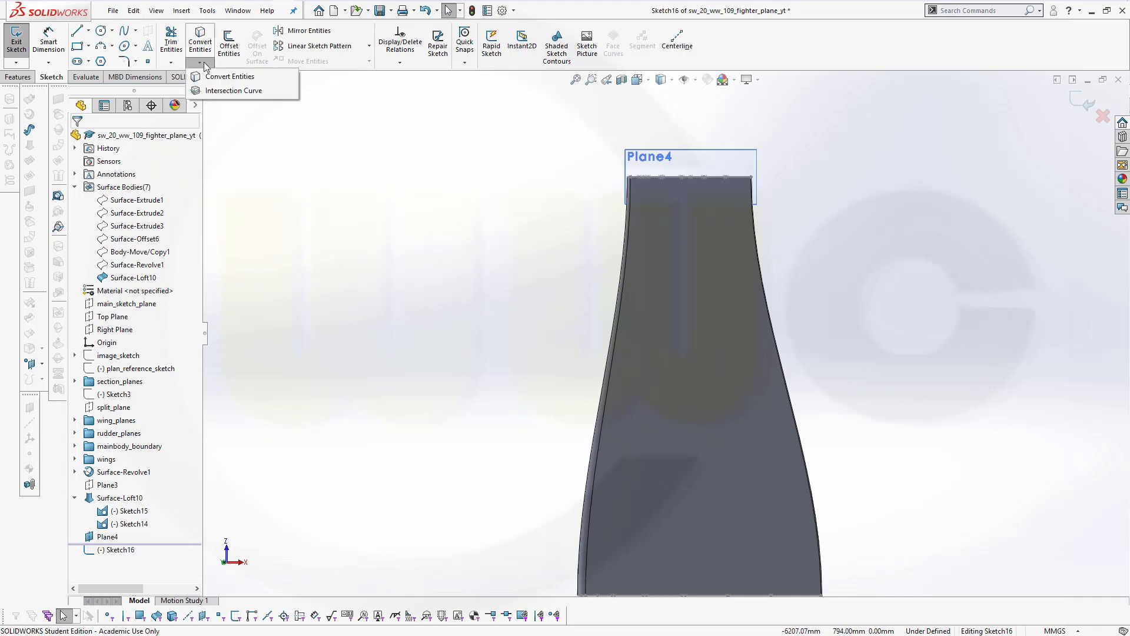
pyautogui.click(221, 91)
pyautogui.moveTo(471, 274); pyautogui.dragTo(558, 271, button='middle')
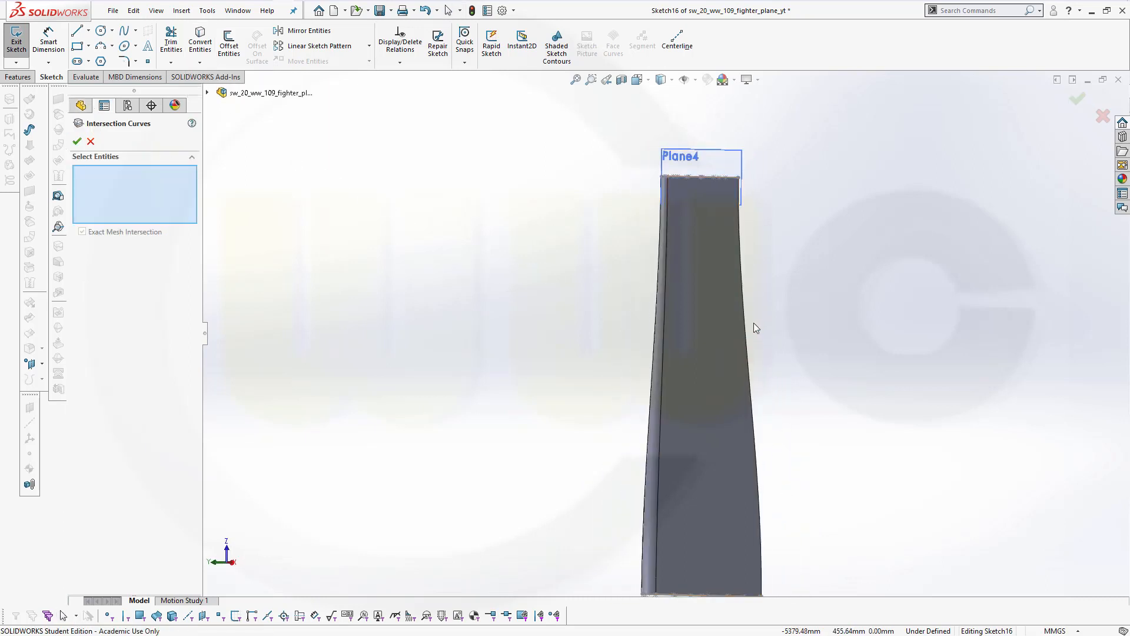
pyautogui.scroll(-2, 752, 324)
pyautogui.scroll(-2, 625, 329)
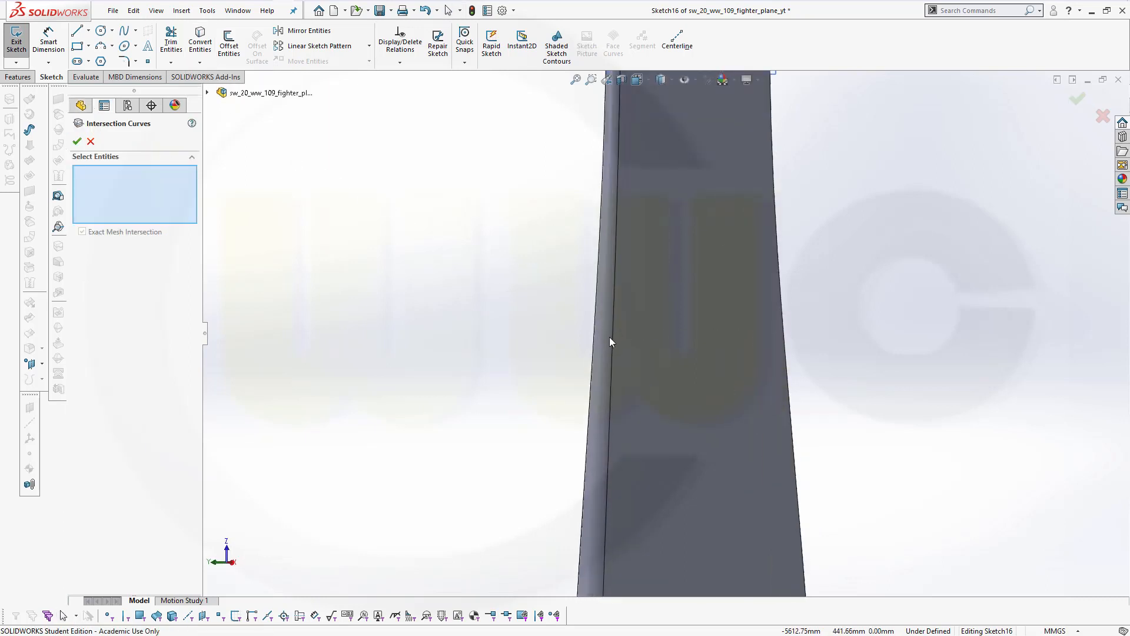
pyautogui.click(606, 277)
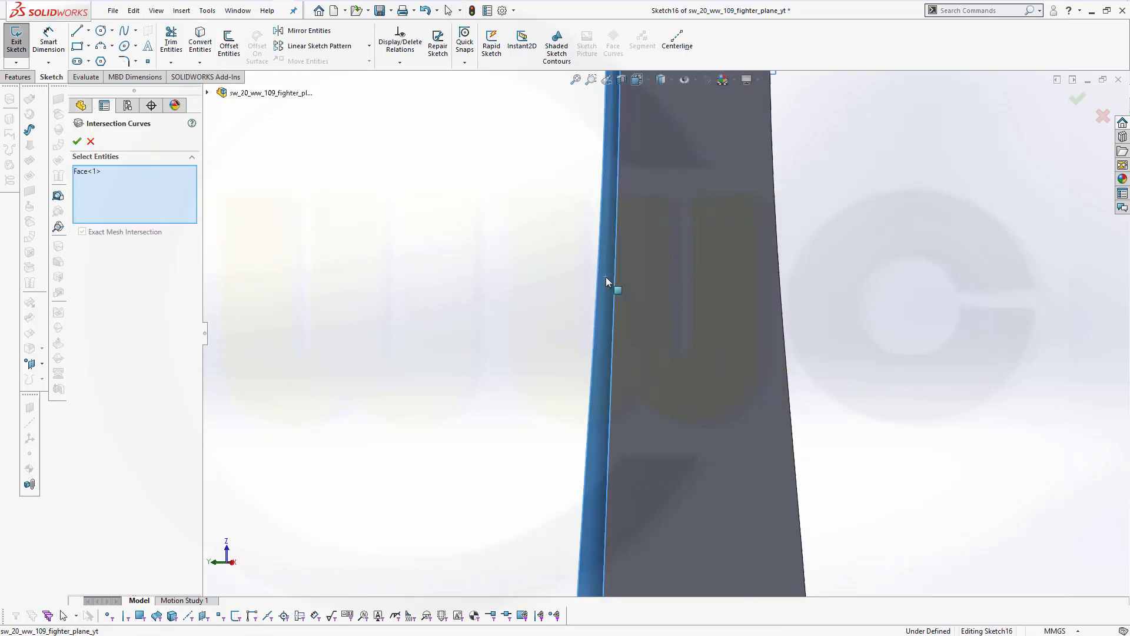
pyautogui.click(77, 142)
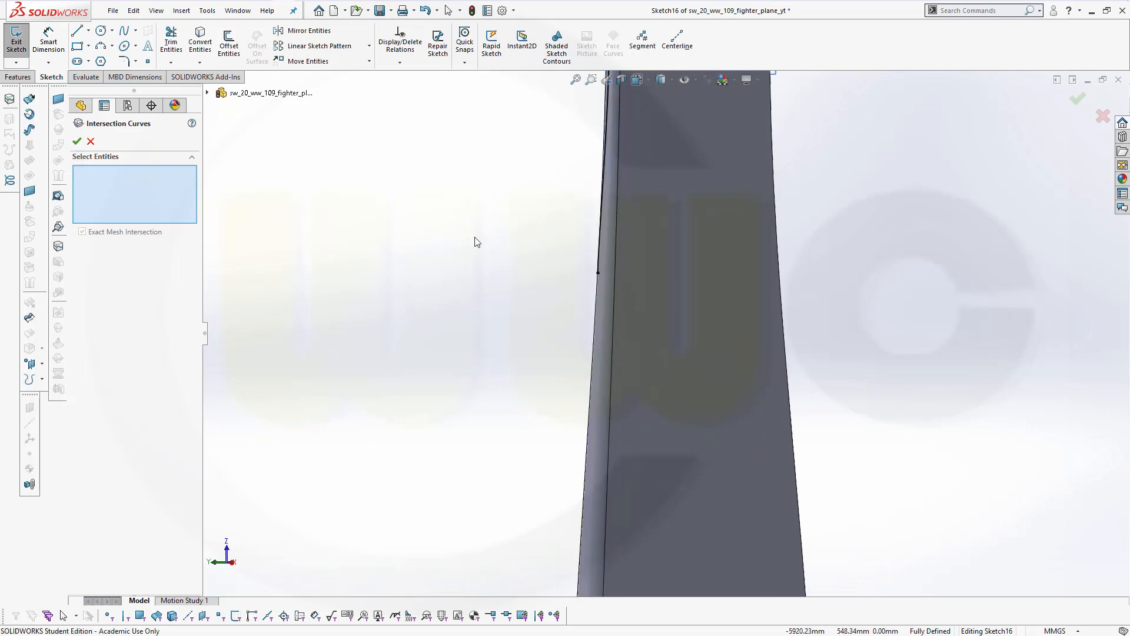
# Step: Generate a second Intersection Curve in the Plane4 sketch from the blade face that wraps around the trailing edge
pyautogui.moveTo(465, 249)
pyautogui.mouseDown(button='middle')
pyautogui.moveTo(323, 229)
pyautogui.moveTo(310, 260)
pyautogui.moveTo(476, 258)
pyautogui.mouseUp(button='middle')
pyautogui.scroll(-5, 765, 135)
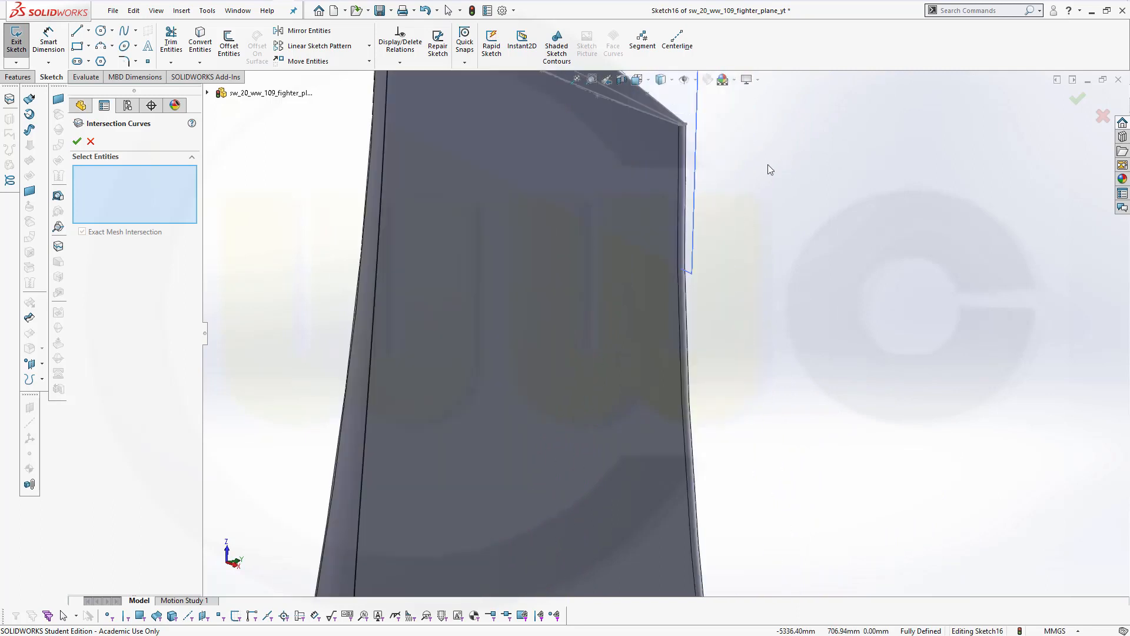
pyautogui.scroll(-1, 624, 177)
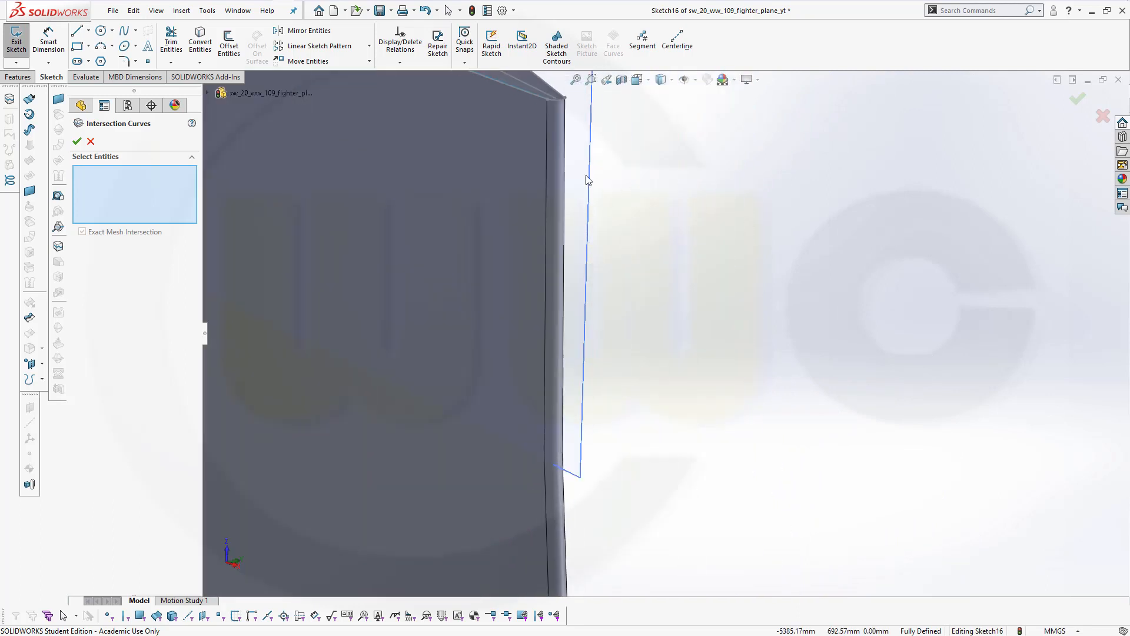
pyautogui.click(556, 148)
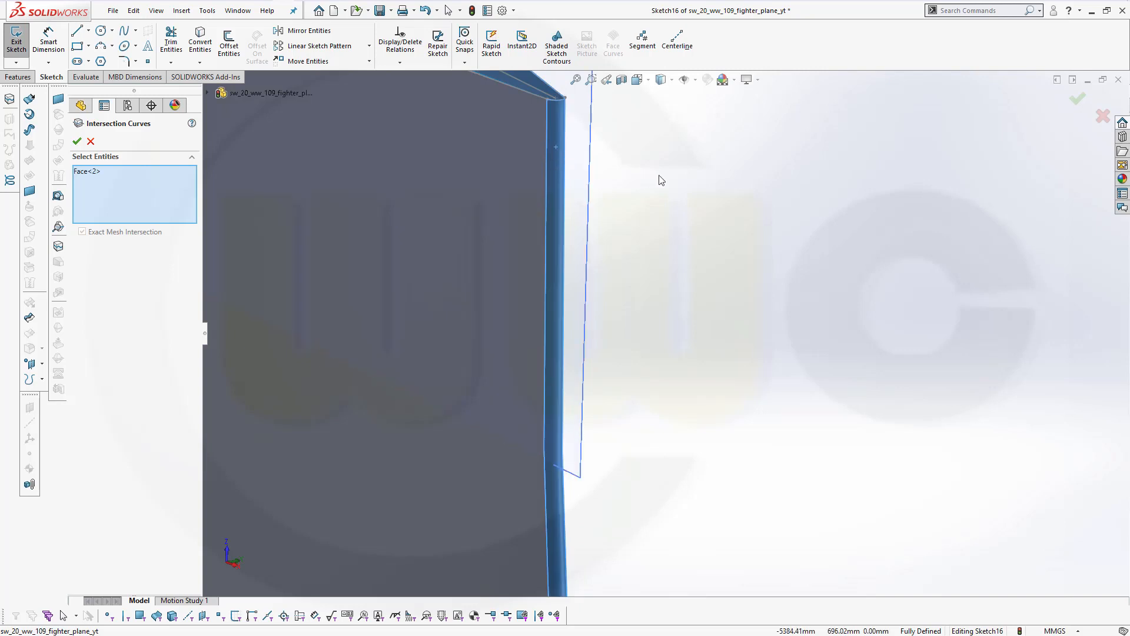
pyautogui.scroll(2, 661, 177)
pyautogui.moveTo(670, 274); pyautogui.dragTo(546, 209, button='middle')
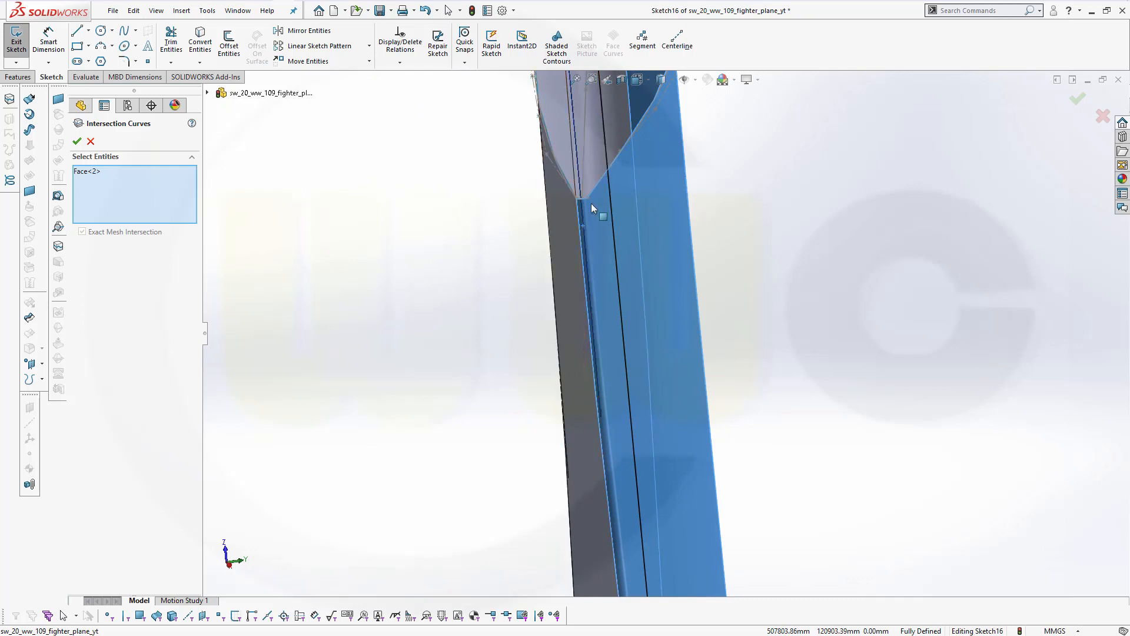
pyautogui.moveTo(419, 260); pyautogui.dragTo(478, 252, button='middle')
pyautogui.moveTo(465, 265); pyautogui.dragTo(444, 280, button='middle')
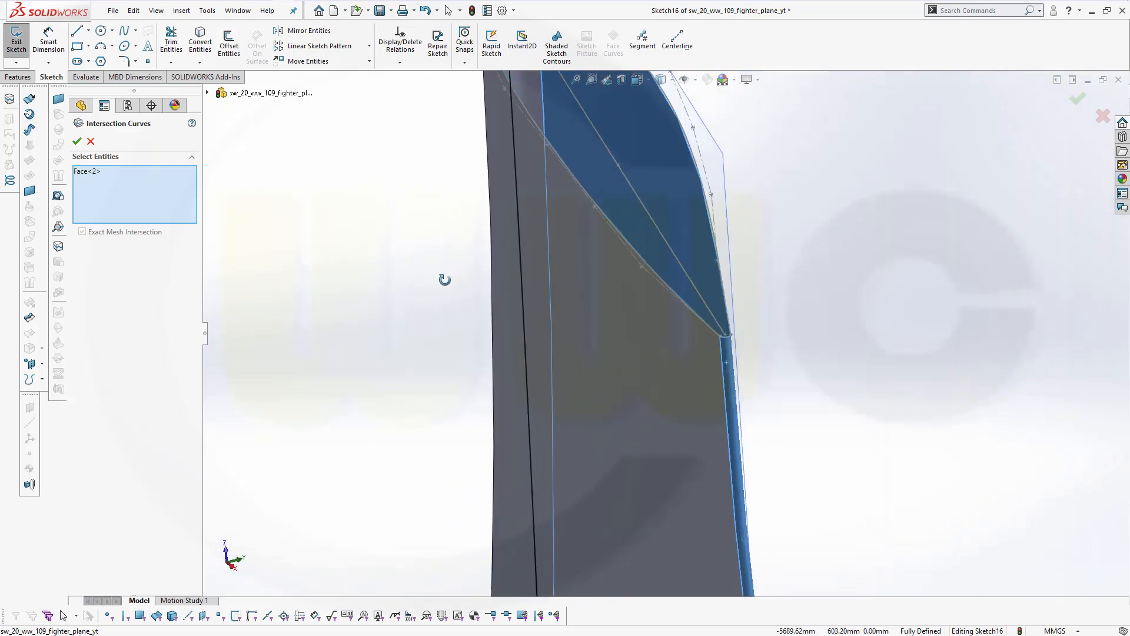
pyautogui.scroll(-5, 694, 281)
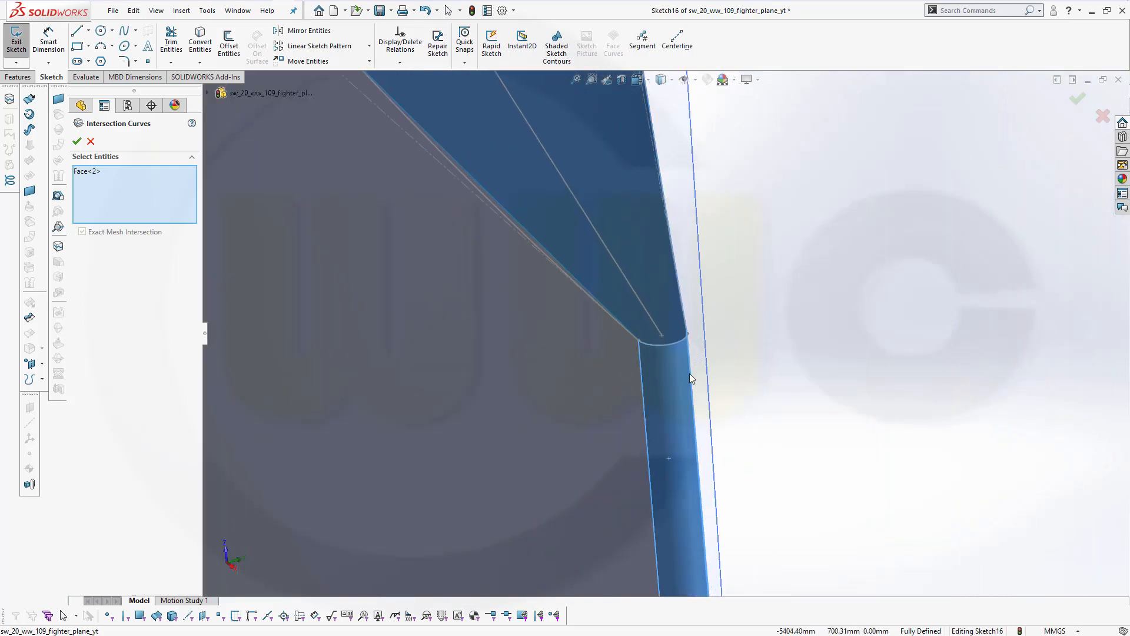
pyautogui.scroll(-8, 692, 323)
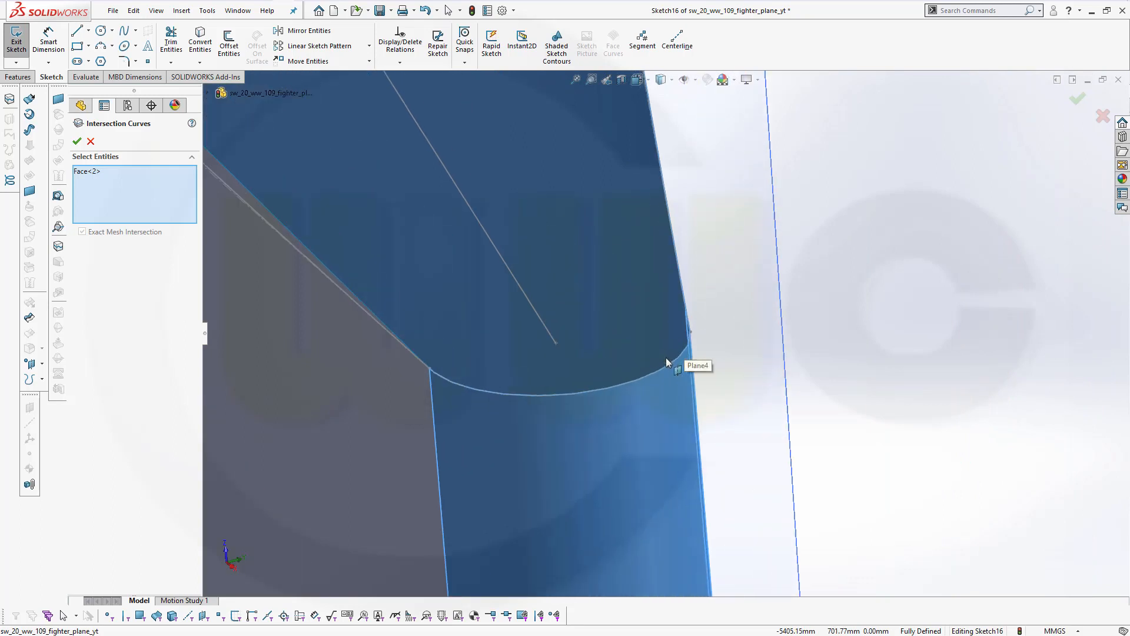
pyautogui.scroll(-3, 701, 357)
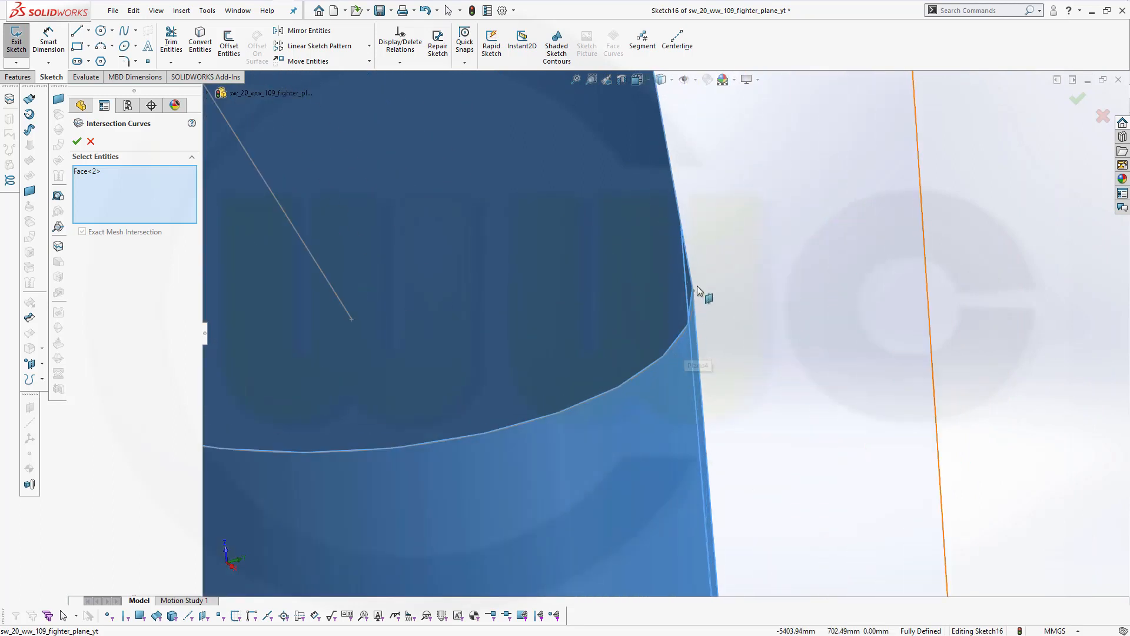
pyautogui.scroll(5, 692, 297)
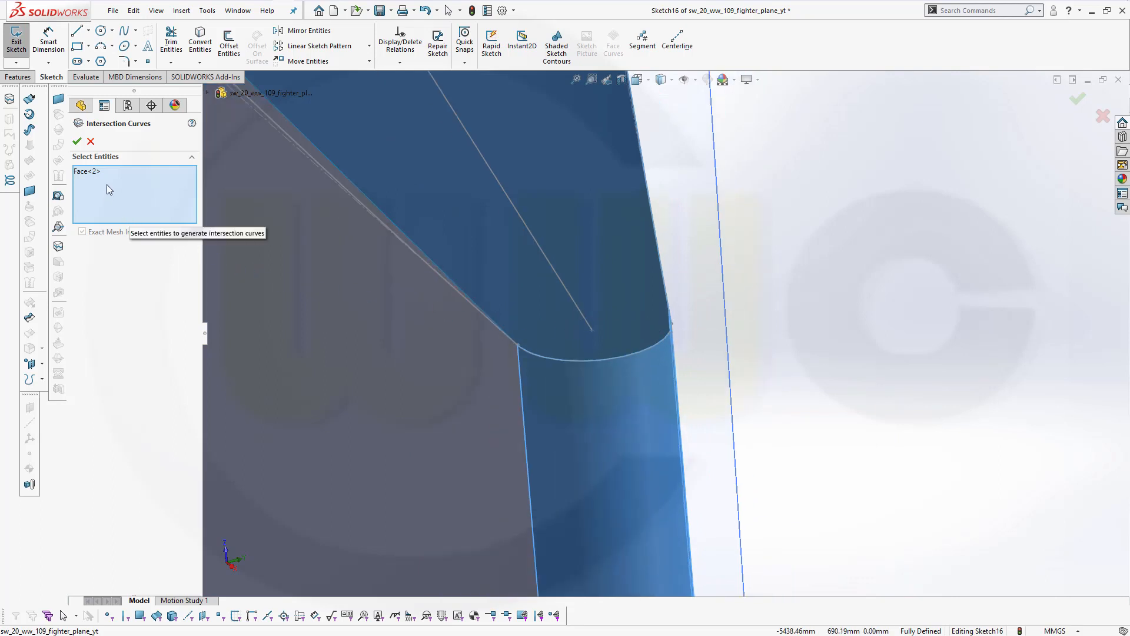
pyautogui.click(76, 142)
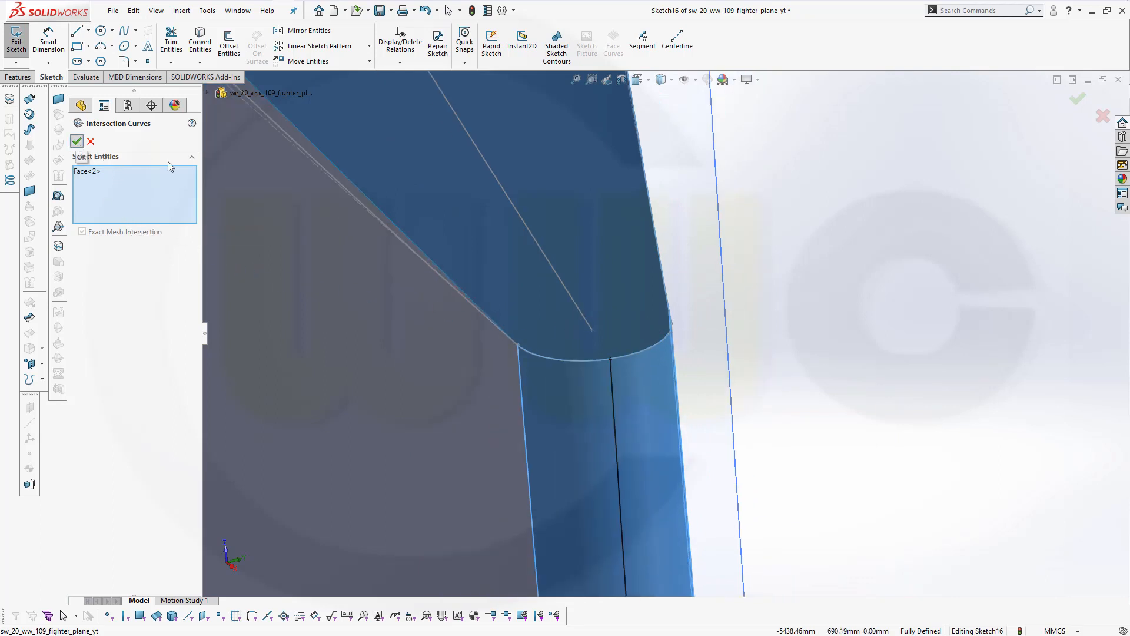
pyautogui.moveTo(608, 268); pyautogui.dragTo(740, 302, button='middle')
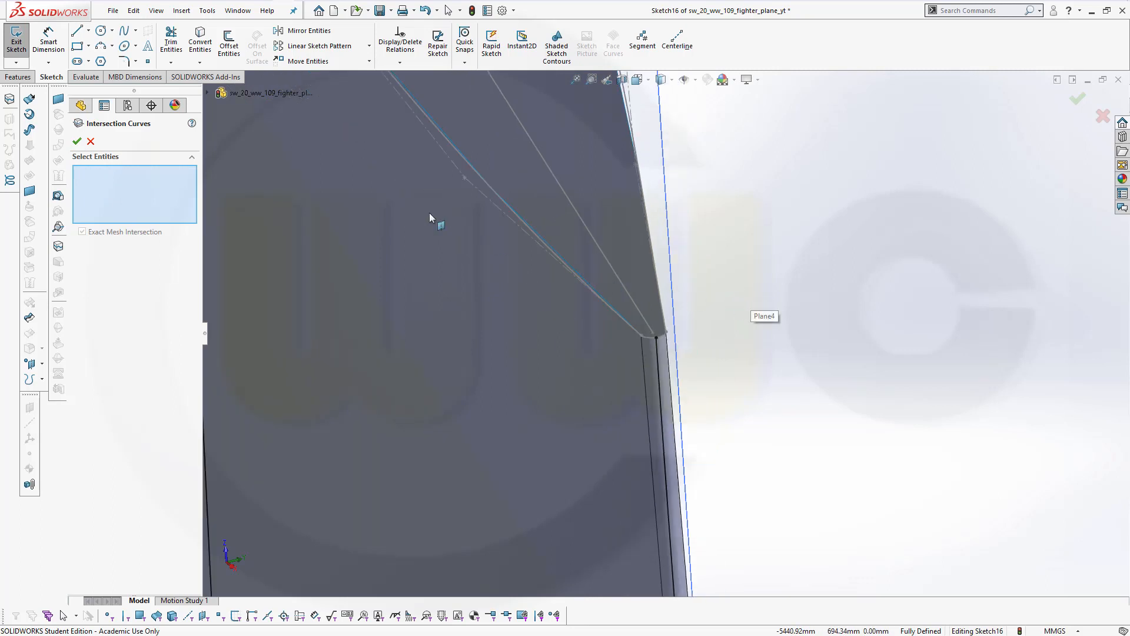
pyautogui.click(77, 143)
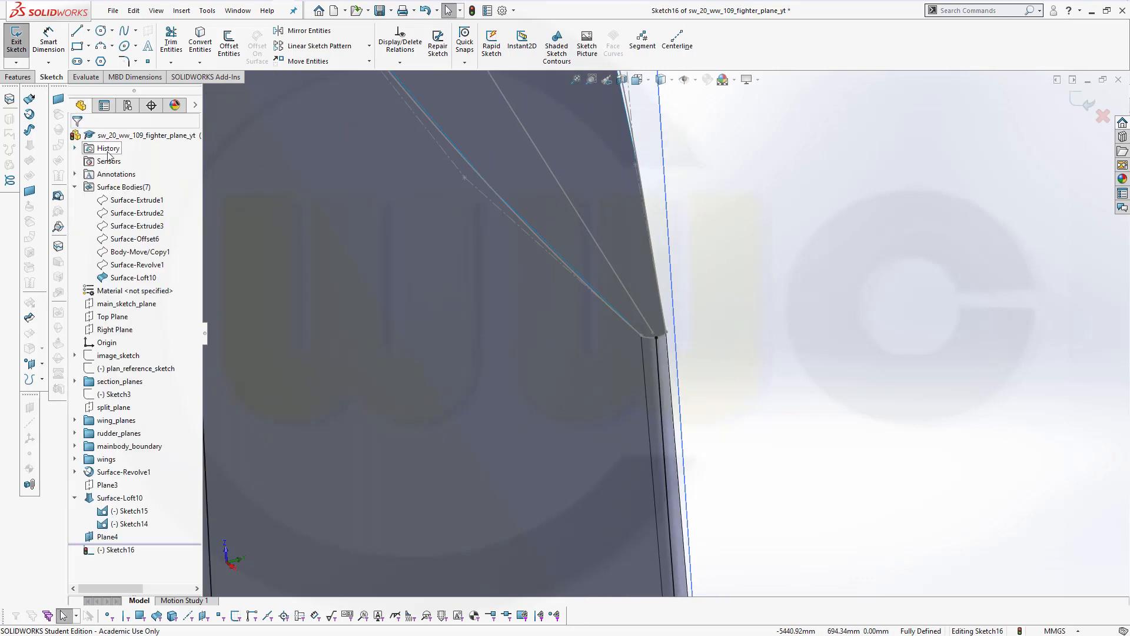
# Step: Hide the Surface-Loft10 body so that only the sketch curves are displayed
pyautogui.click(145, 282)
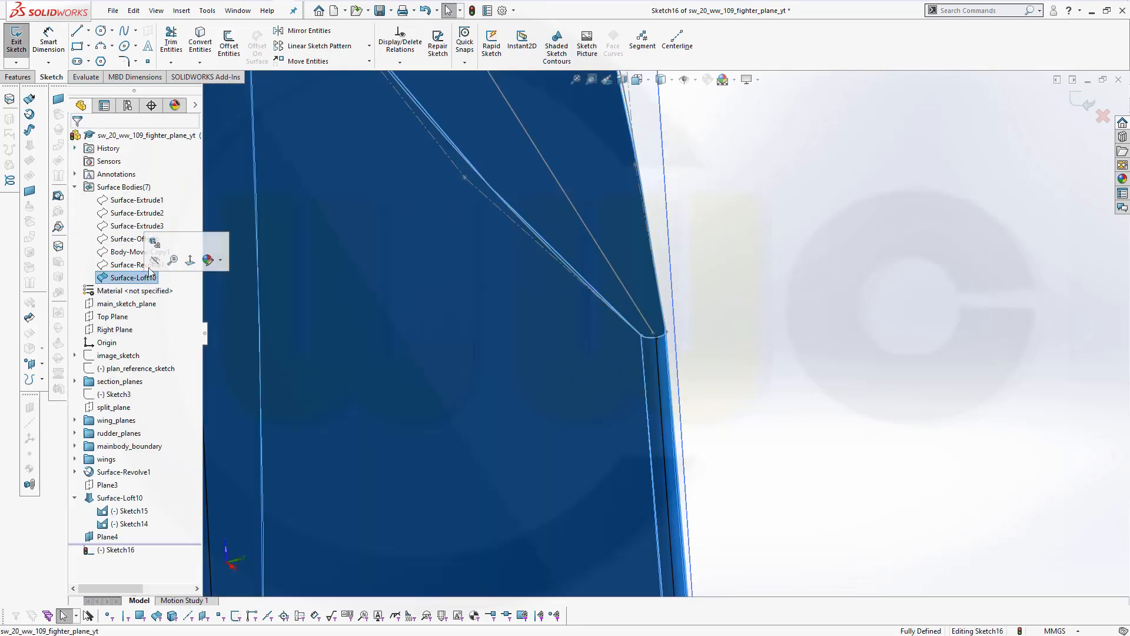
pyautogui.click(158, 262)
pyautogui.moveTo(732, 357)
pyautogui.mouseDown(button='middle')
pyautogui.moveTo(671, 348)
pyautogui.moveTo(718, 322)
pyautogui.moveTo(710, 330)
pyautogui.mouseUp(button='middle')
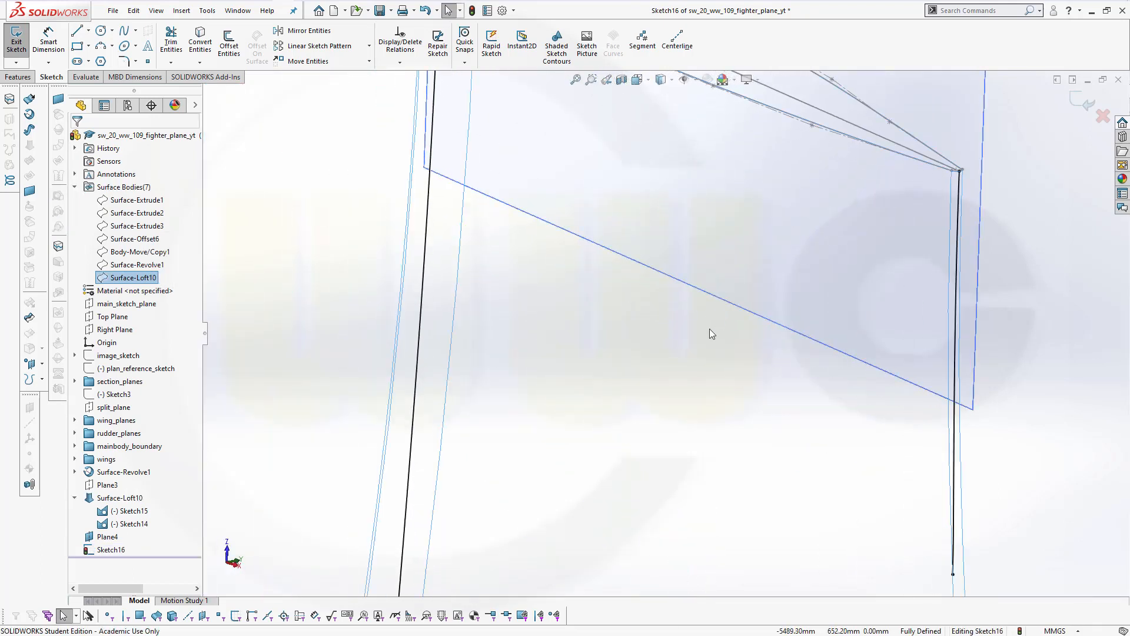
# Step: Convert the leading-edge and trailing-edge intersection curves in the Plane4 sketch to construction geometry
pyautogui.click(418, 337)
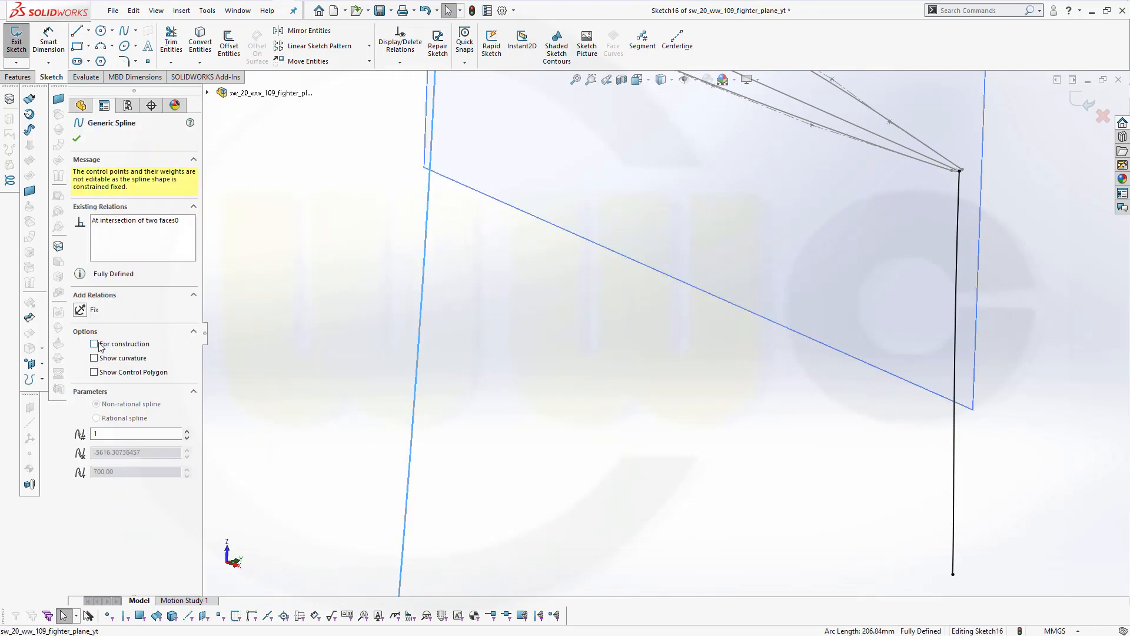
pyautogui.click(94, 343)
pyautogui.click(303, 307)
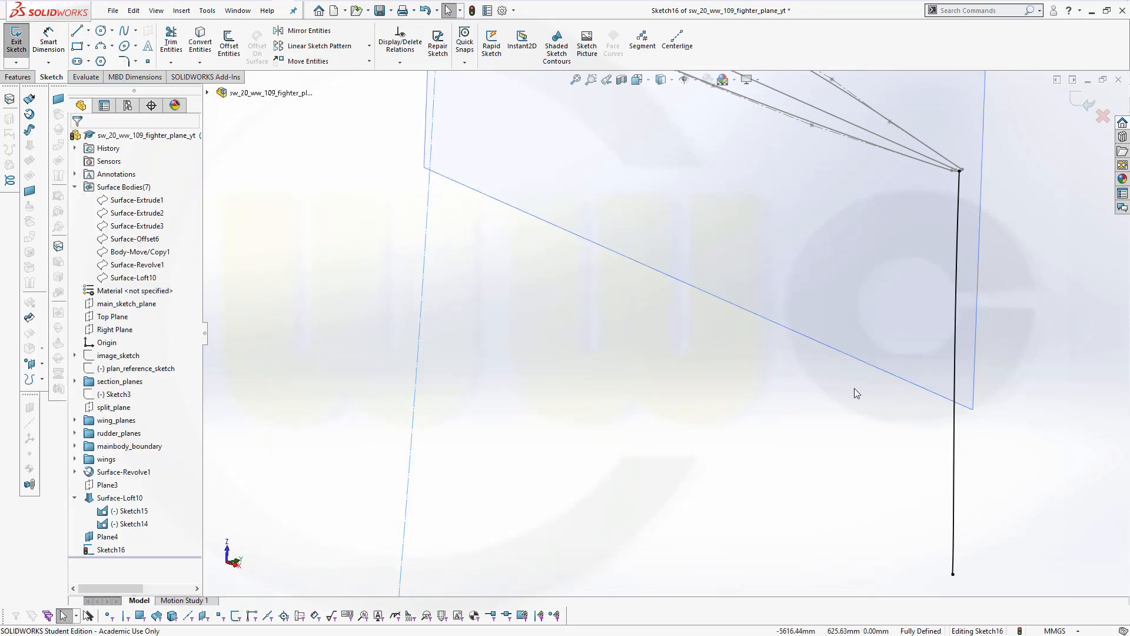
pyautogui.click(954, 430)
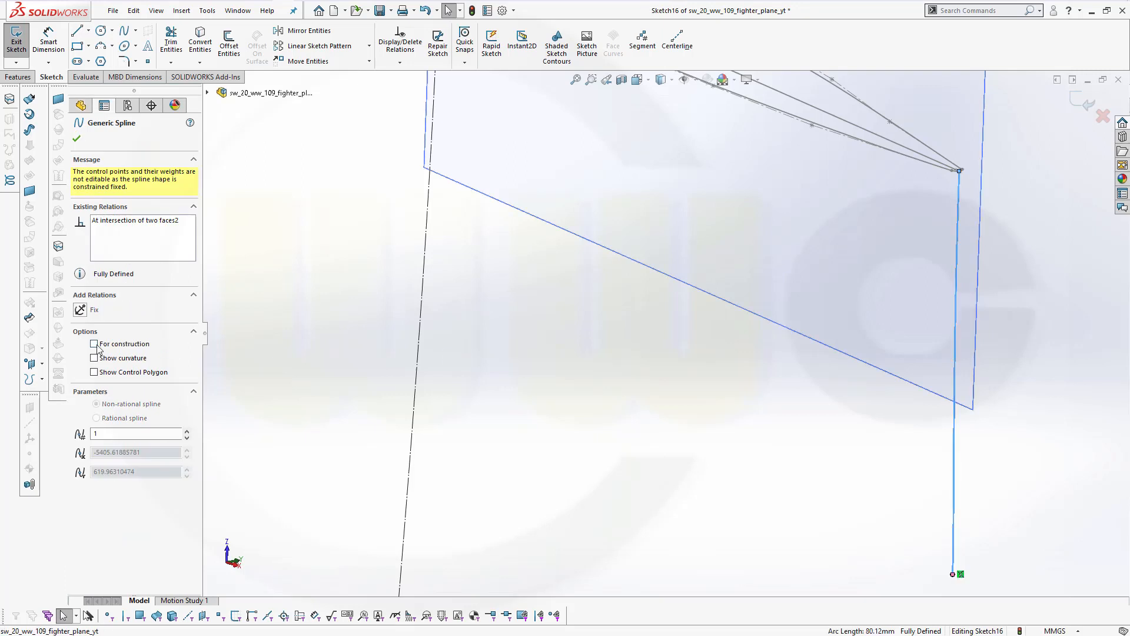
pyautogui.click(94, 344)
pyautogui.click(252, 298)
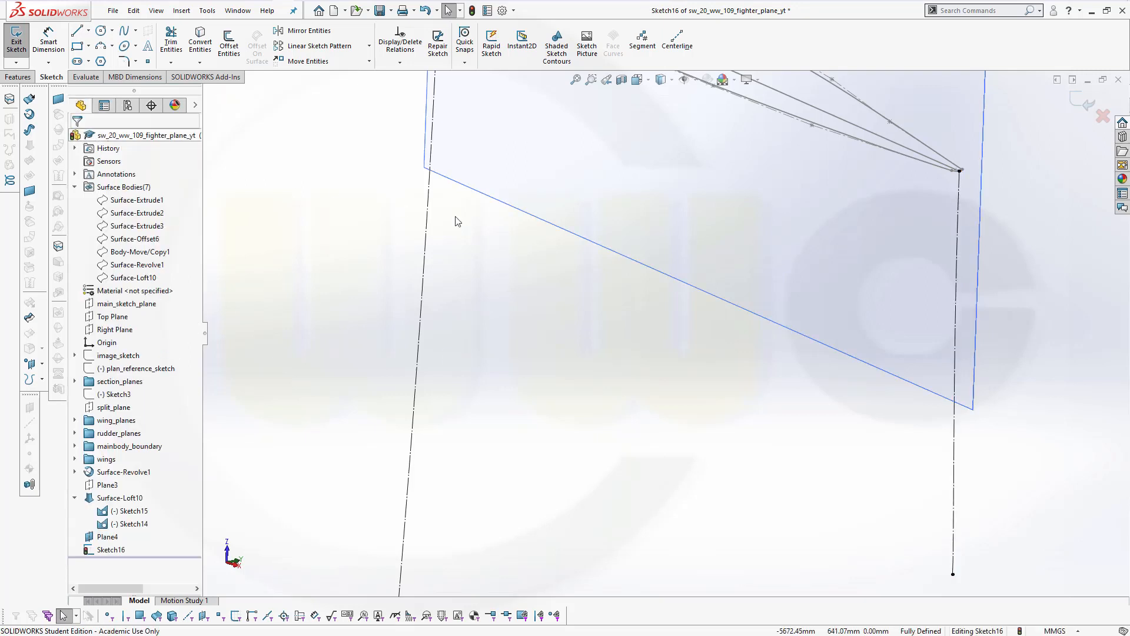
# Step: Sketch an arched six-point spline above the small airfoil's chord, joining the upper endpoints of the two construction curves
pyautogui.scroll(5, 656, 263)
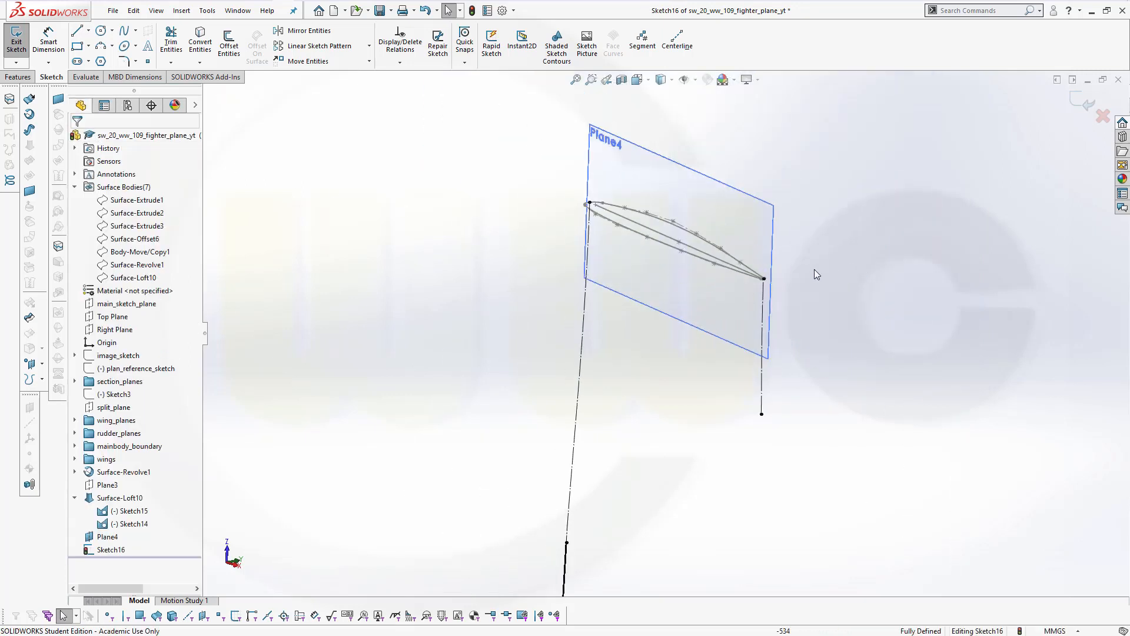
pyautogui.press('space')
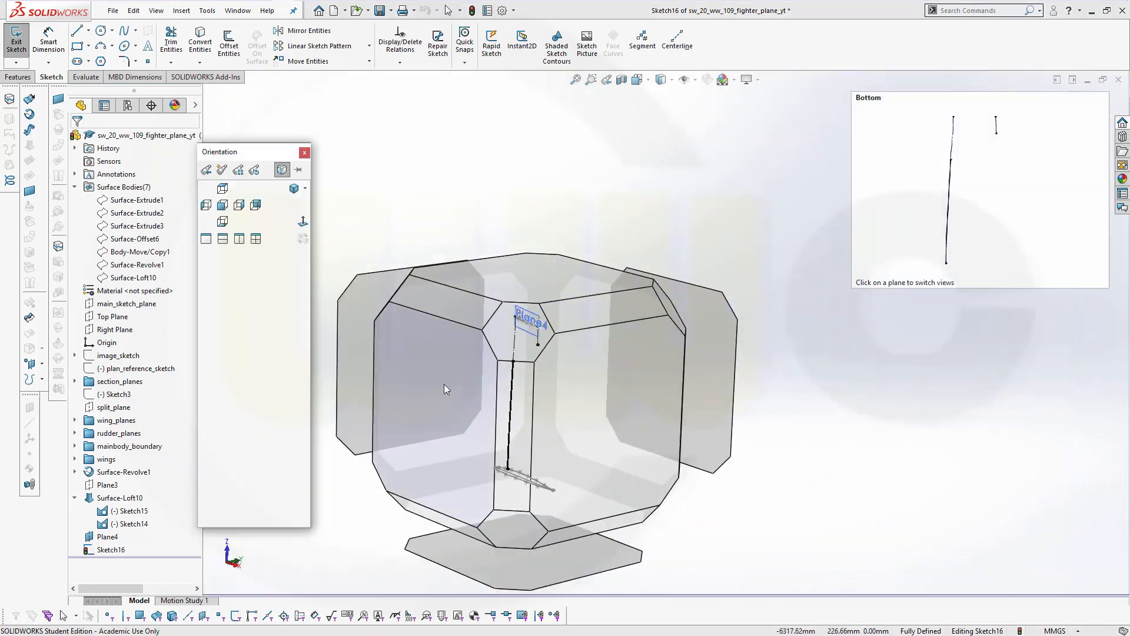
pyautogui.click(444, 383)
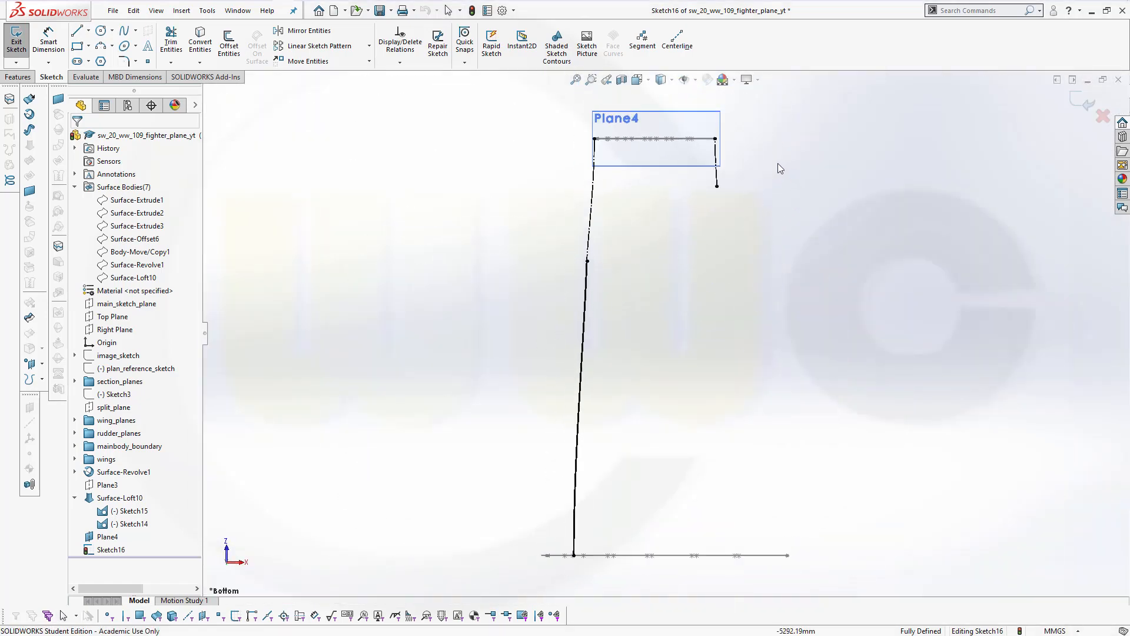
pyautogui.press('f')
pyautogui.scroll(-3, 706, 123)
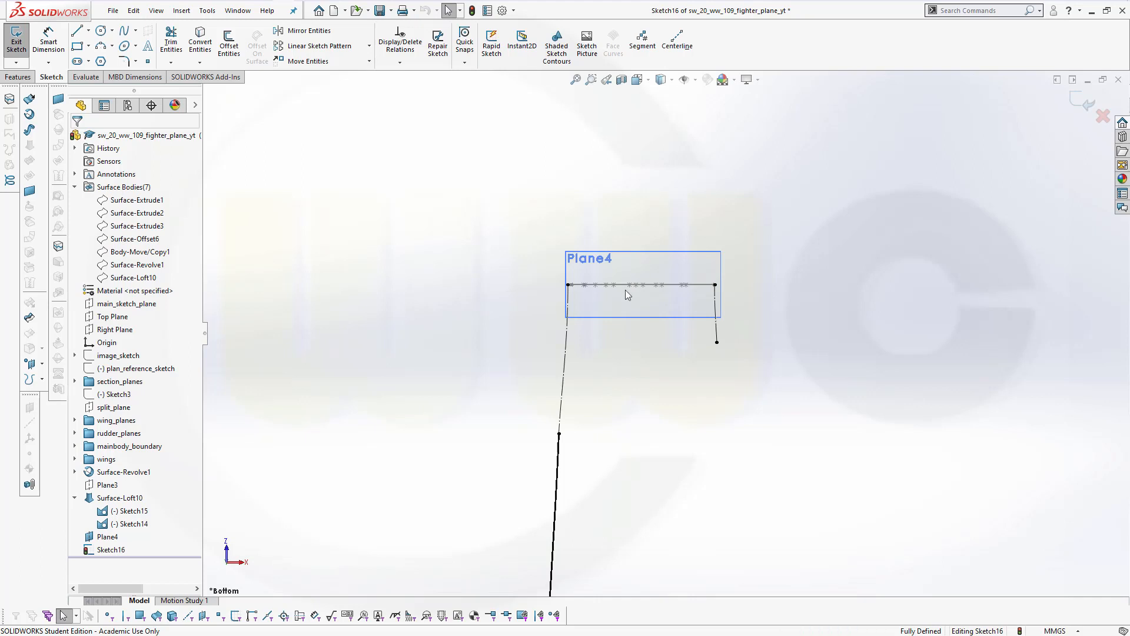
pyautogui.scroll(-4, 625, 290)
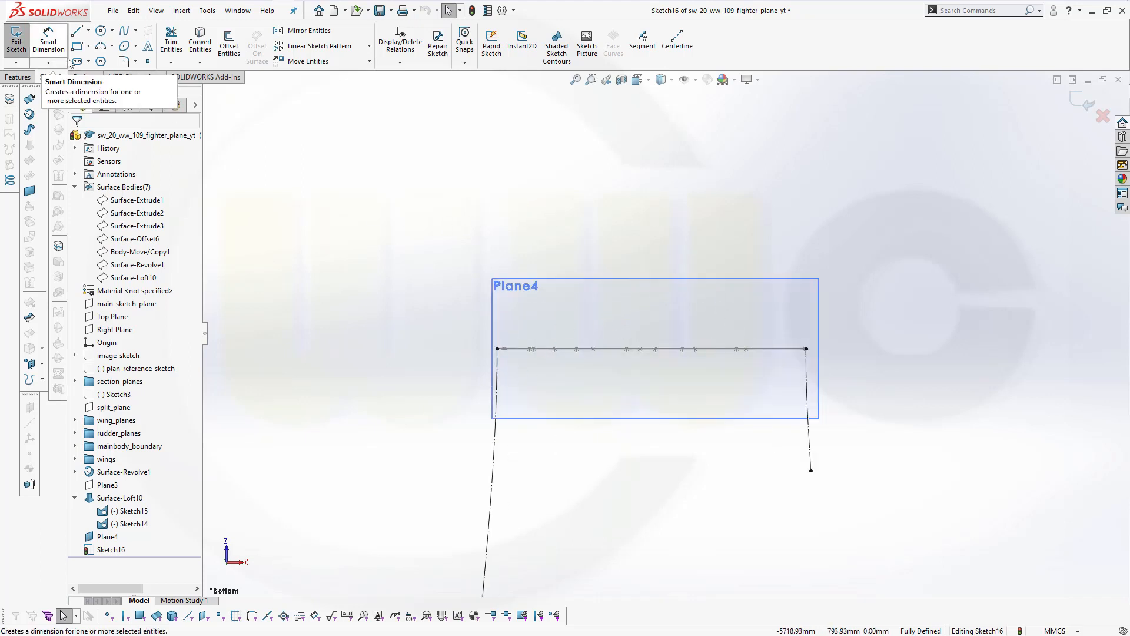
pyautogui.click(124, 31)
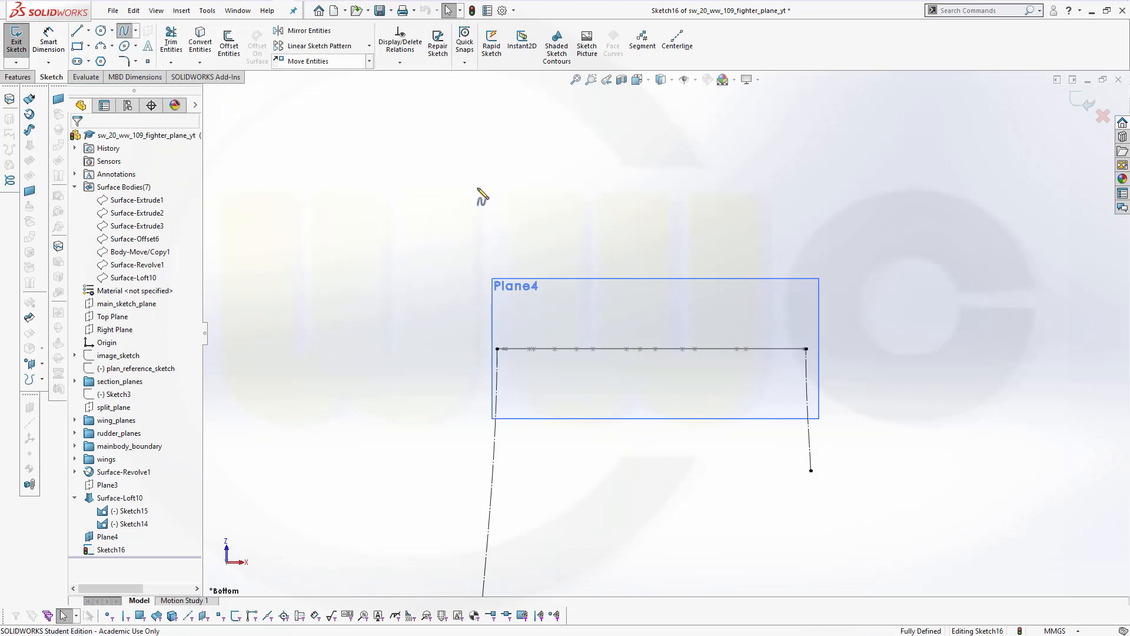
pyautogui.click(498, 348)
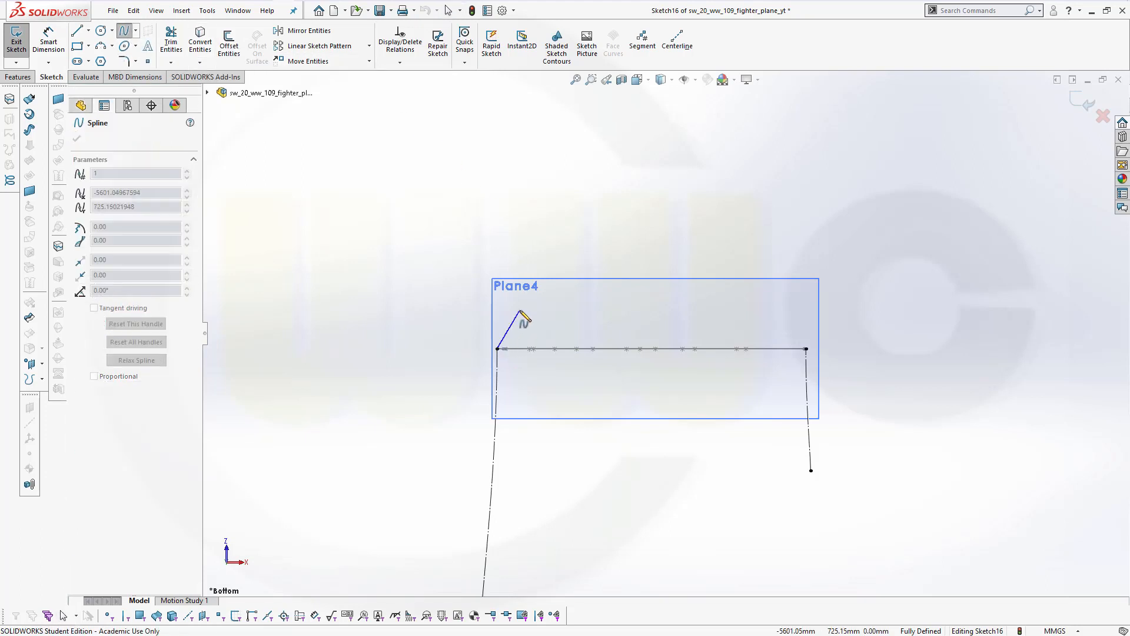
pyautogui.click(522, 298)
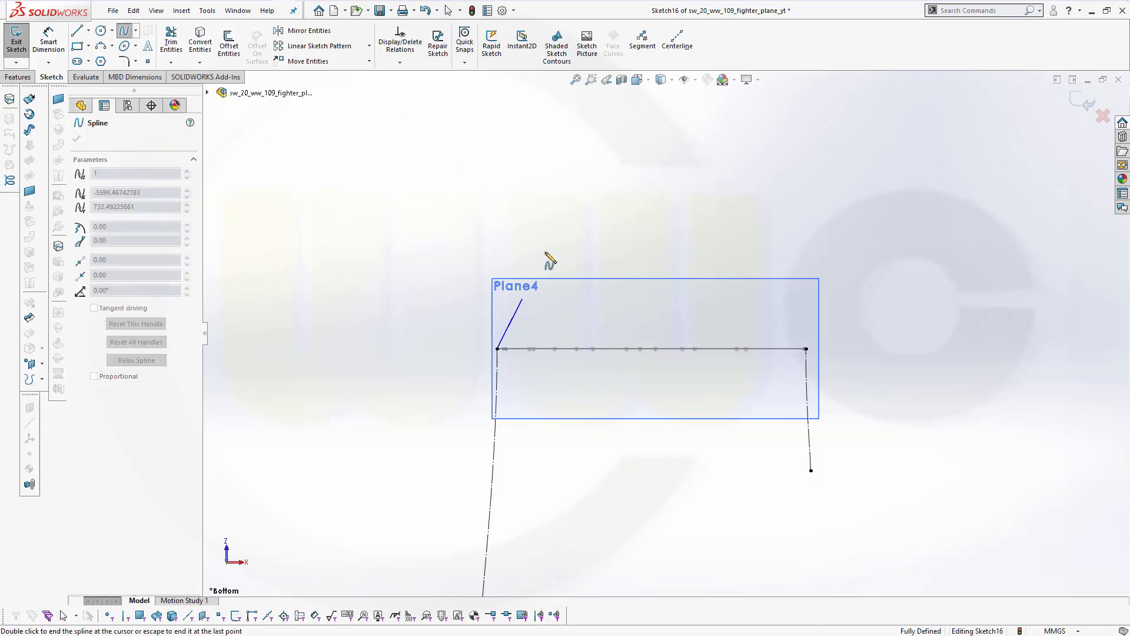
pyautogui.click(597, 257)
pyautogui.click(699, 254)
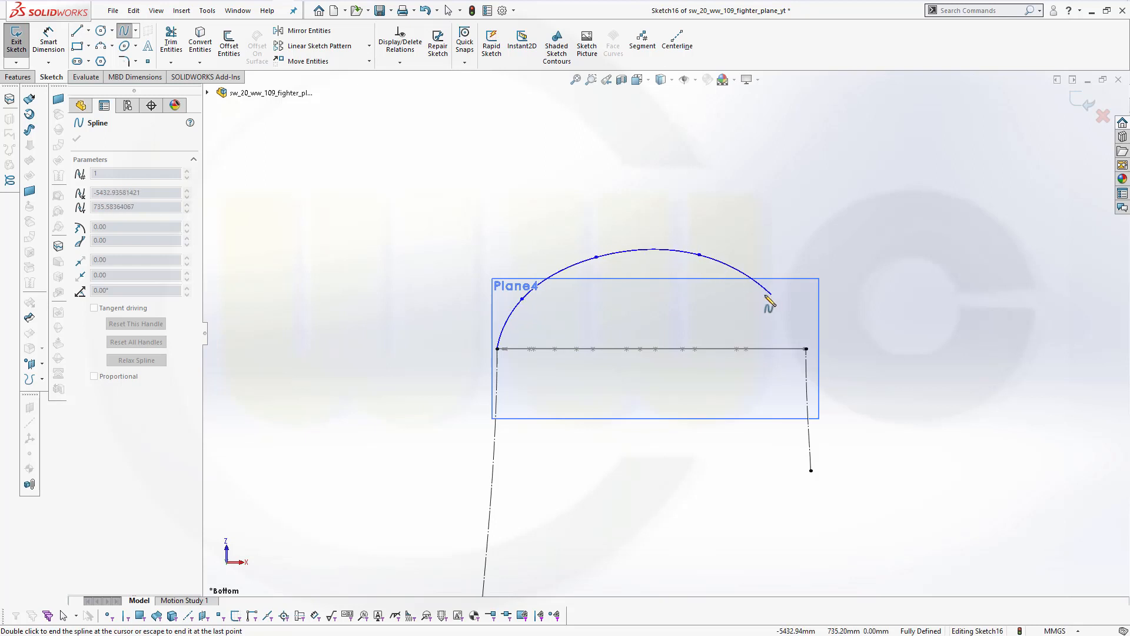
pyautogui.click(765, 295)
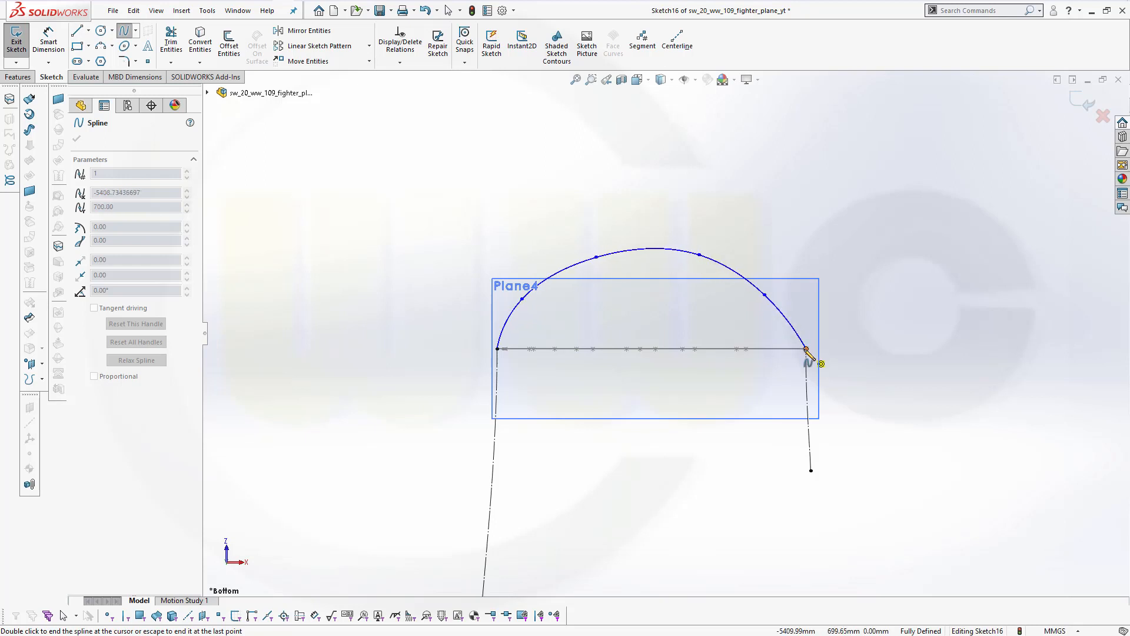
pyautogui.rightClick(883, 344)
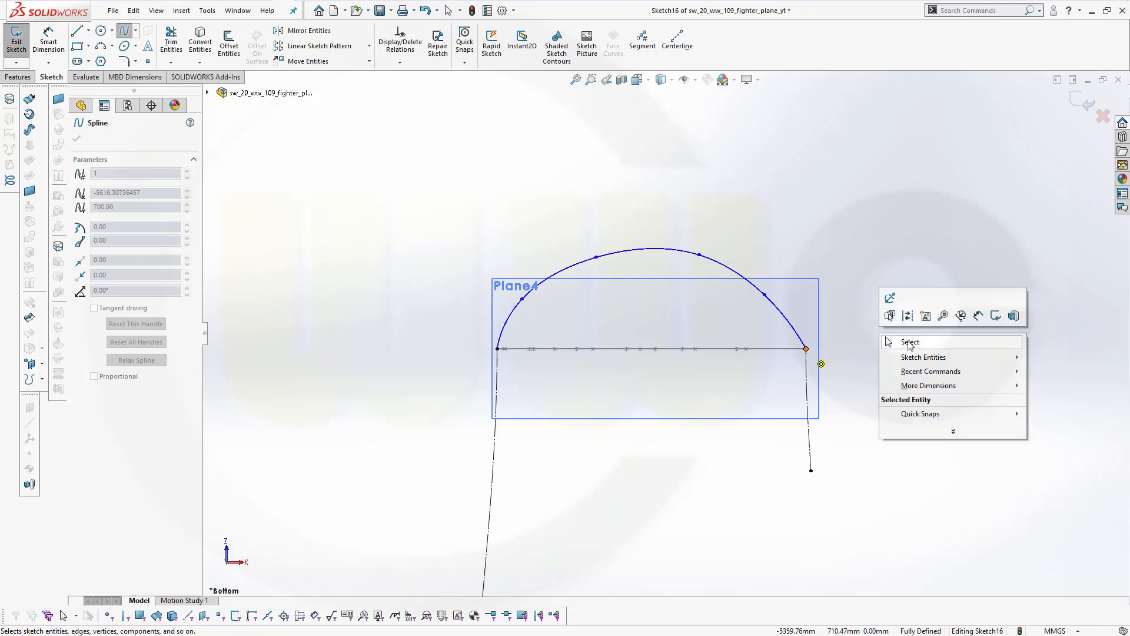
pyautogui.click(904, 352)
pyautogui.press('Escape')
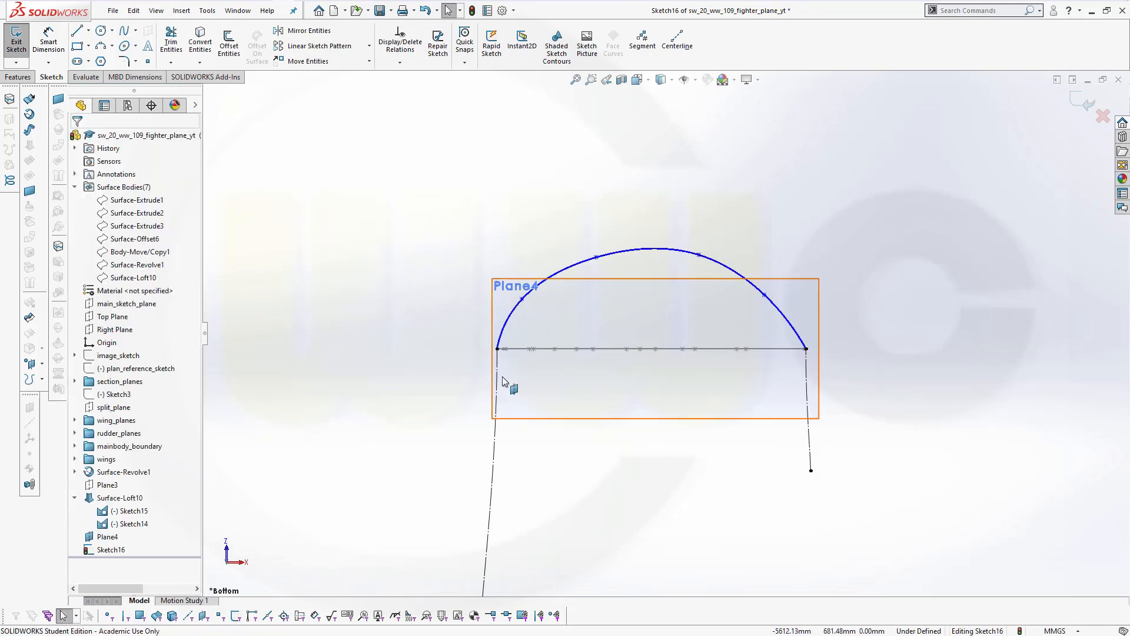
# Step: Make the arched spline tangent to the leading-edge construction curve at one end and the trailing-edge curve at the other
pyautogui.click(508, 342)
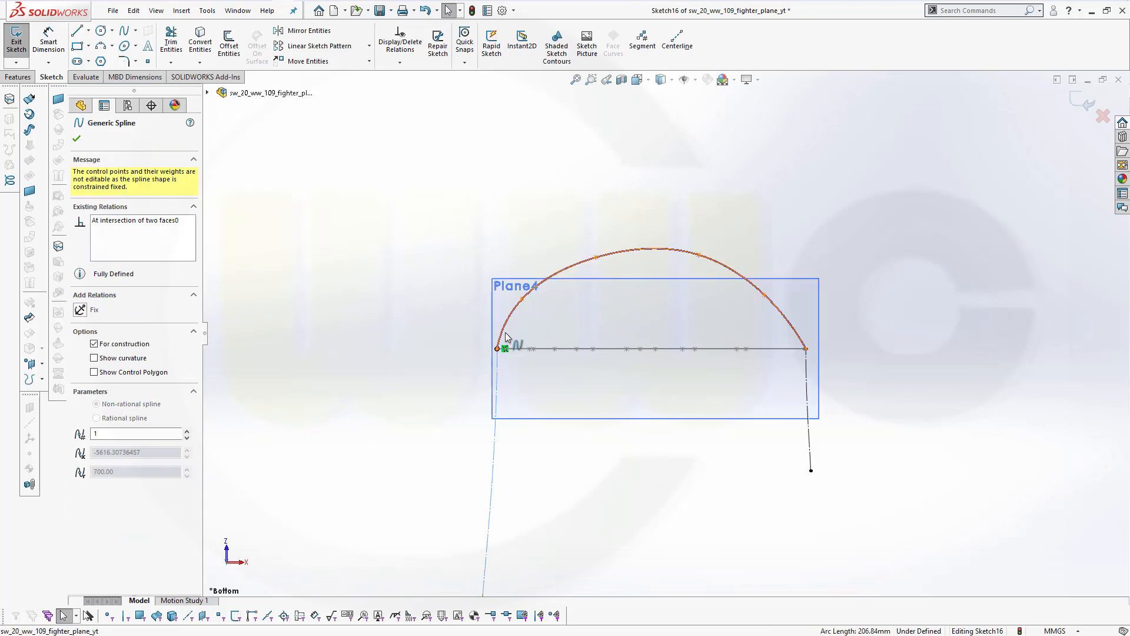
pyautogui.keyDown('ctrl'); pyautogui.click(505, 338); pyautogui.keyUp('ctrl')
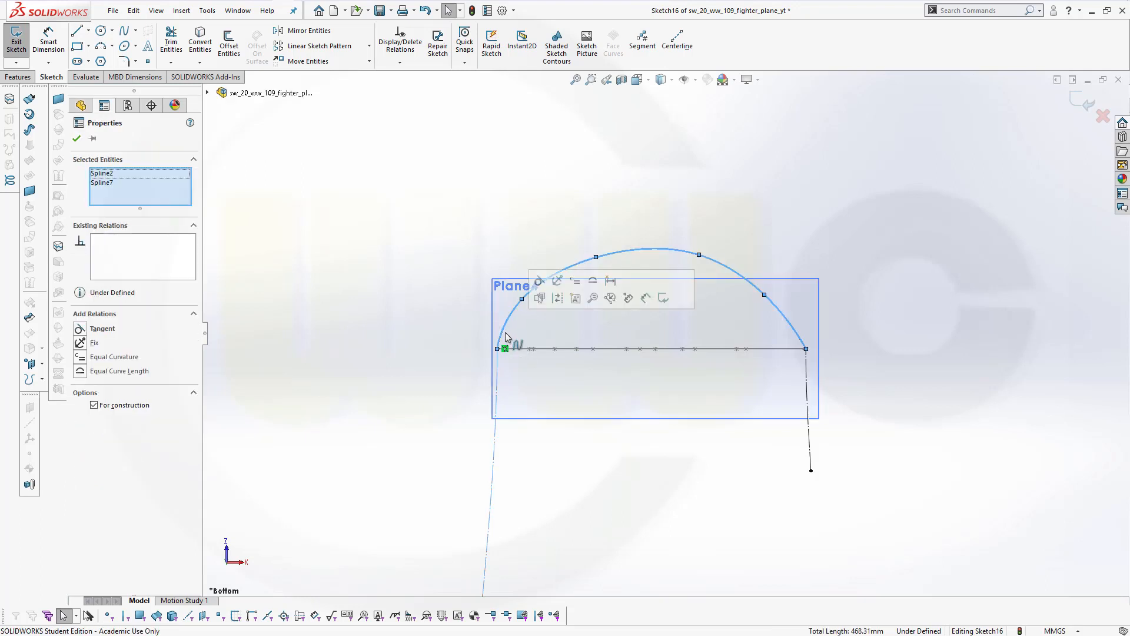
pyautogui.click(539, 281)
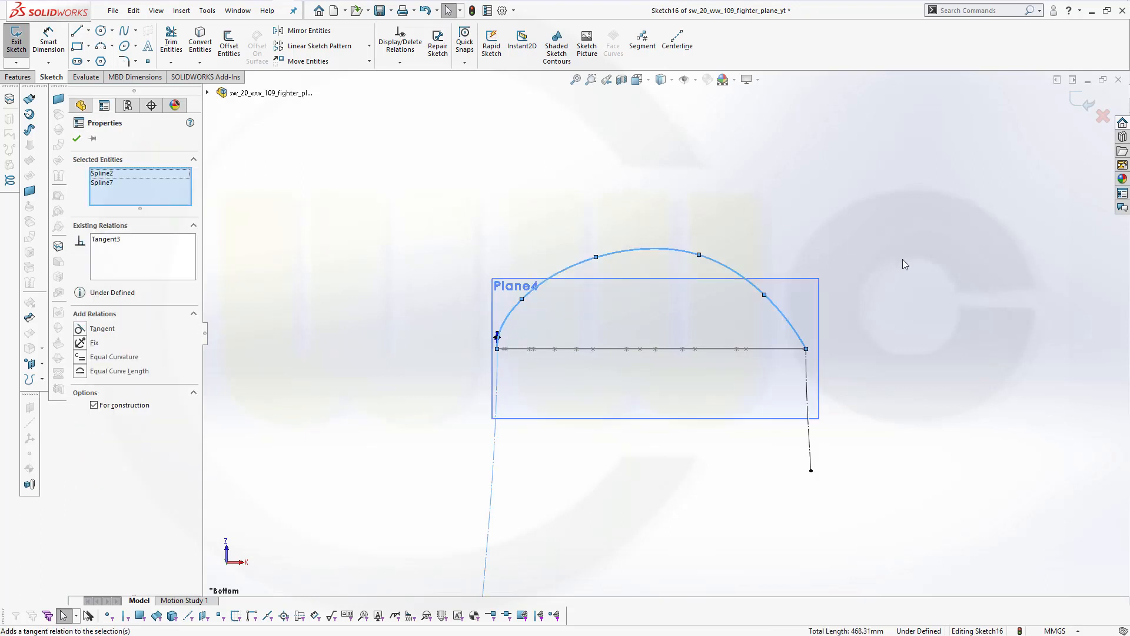
pyautogui.click(77, 140)
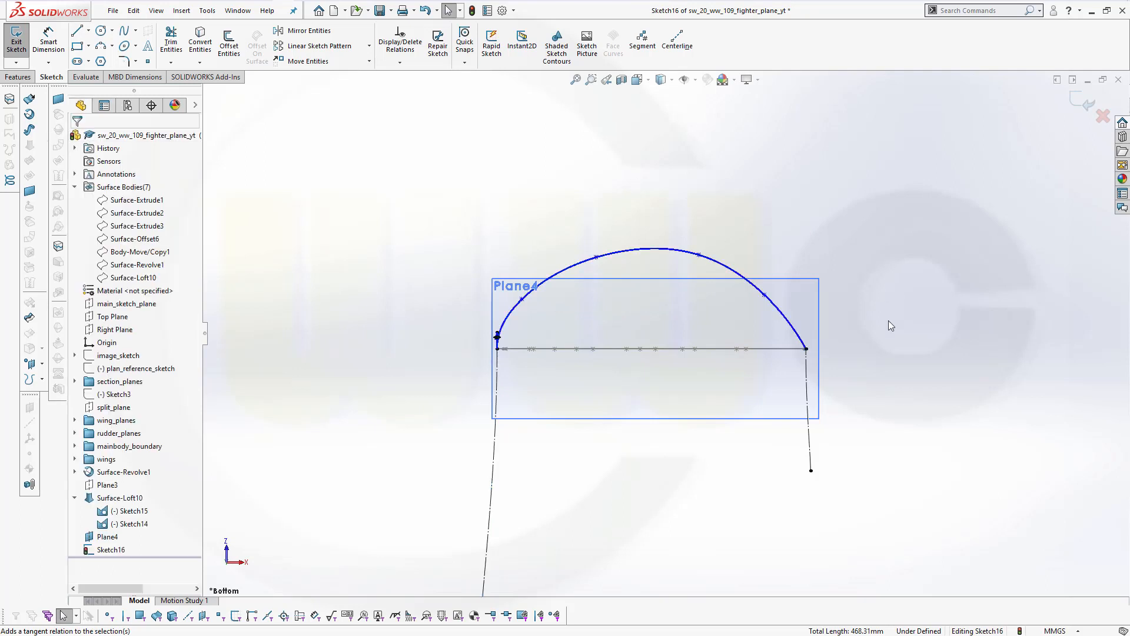
pyautogui.click(808, 377)
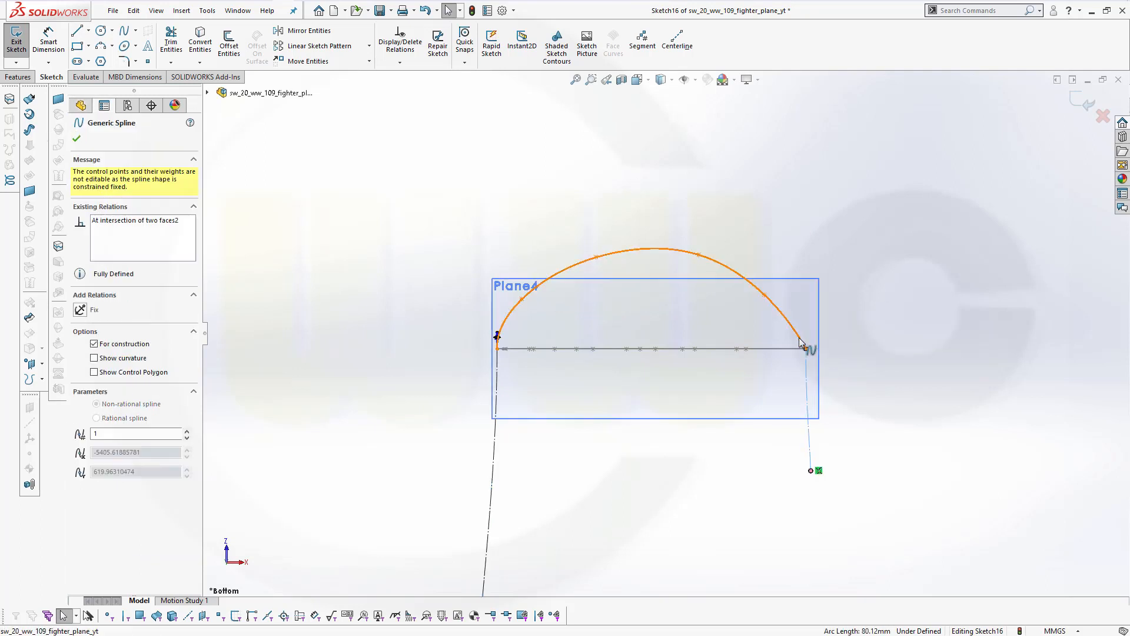
pyautogui.keyDown('ctrl'); pyautogui.click(801, 340); pyautogui.keyUp('ctrl')
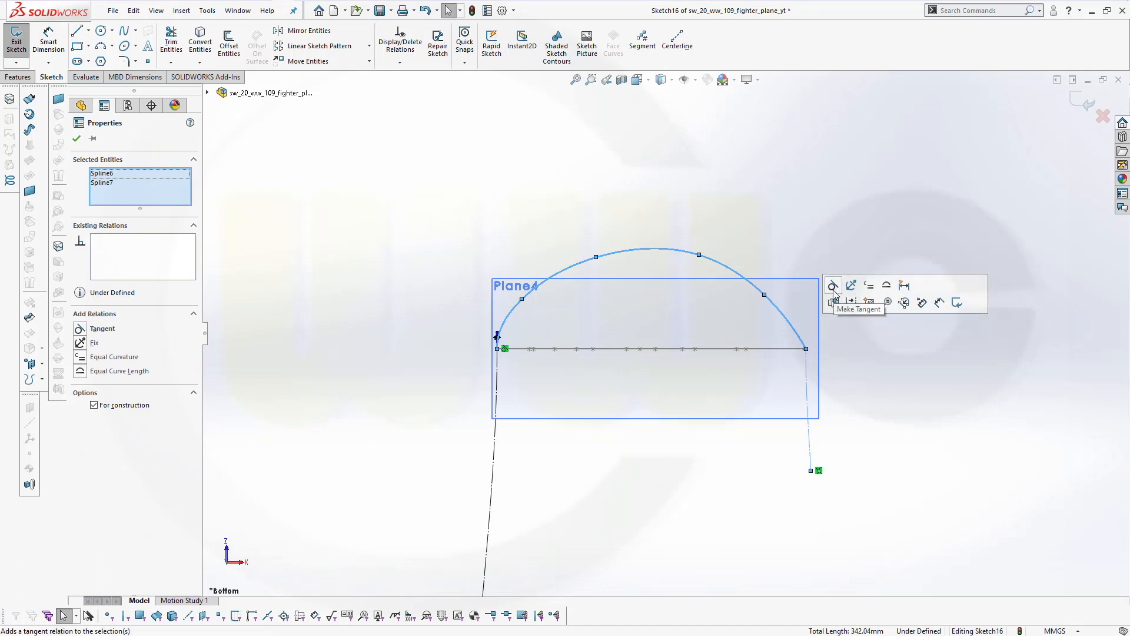
pyautogui.click(834, 290)
pyautogui.press('Escape')
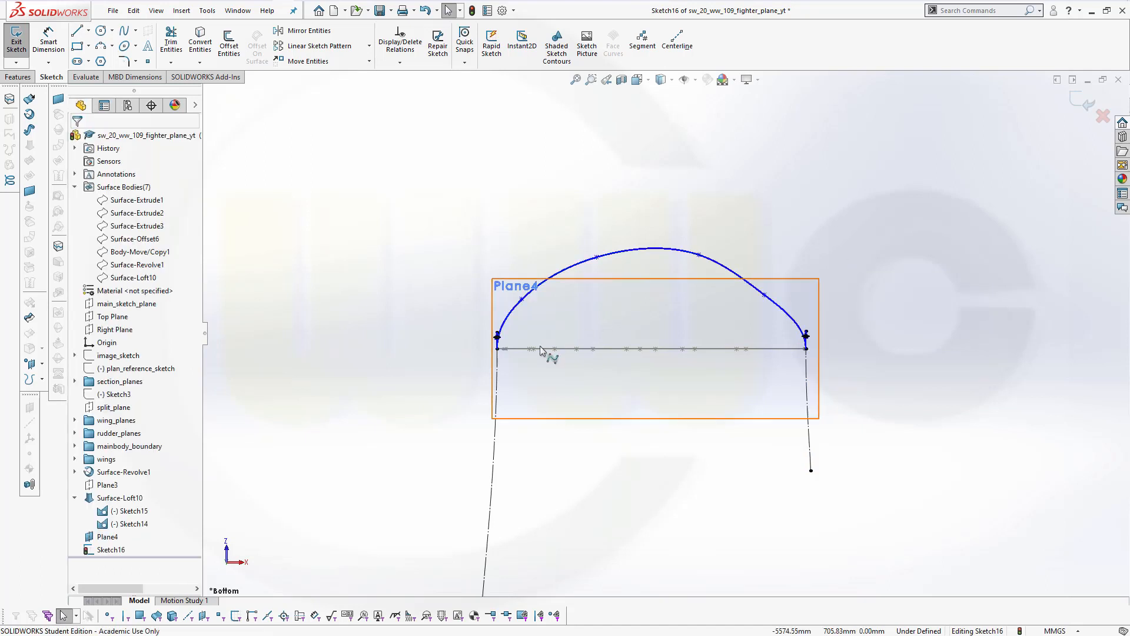
# Step: Smooth the arch by moving the spline point nearest the trailing edge slightly upward and inward, and finish the sketch
pyautogui.scroll(-3, 517, 355)
pyautogui.scroll(-3, 516, 355)
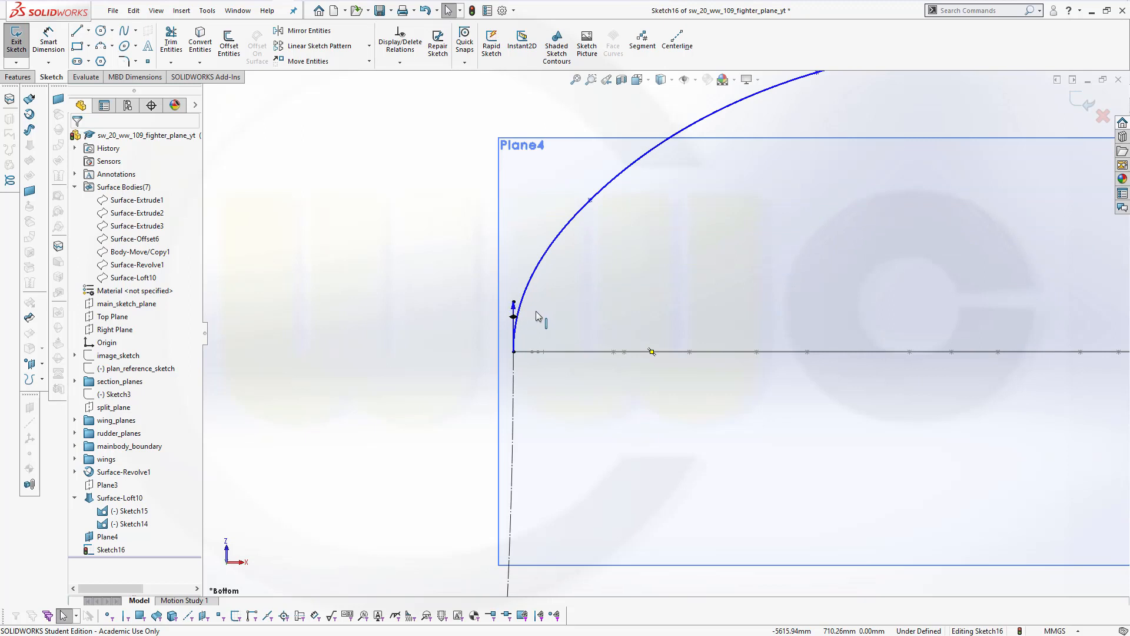
pyautogui.scroll(5, 716, 316)
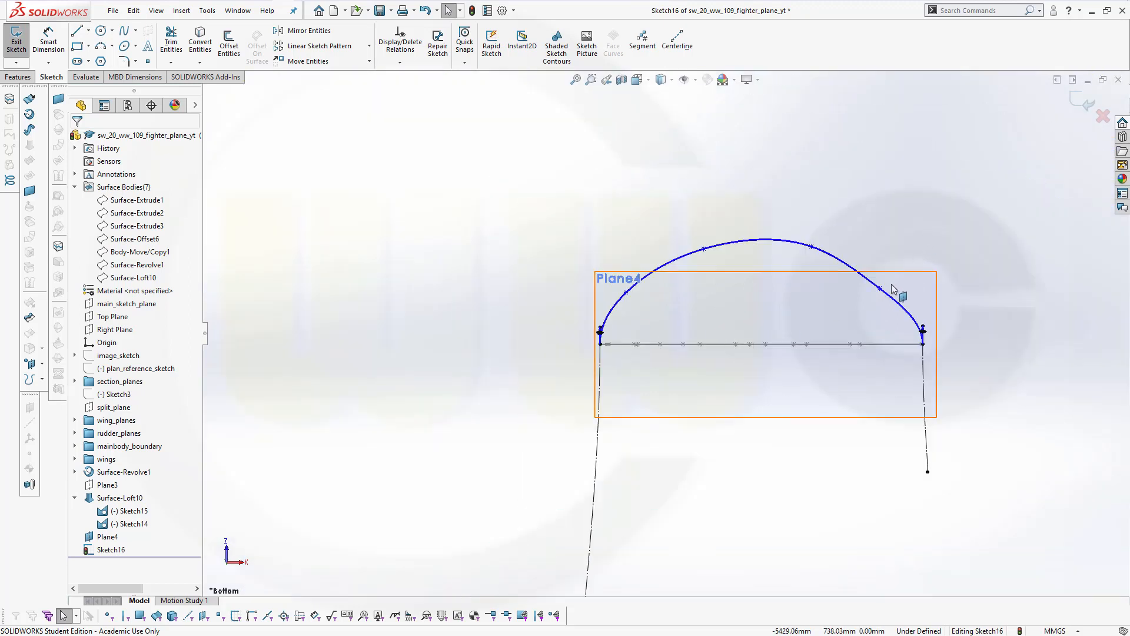
pyautogui.click(880, 289)
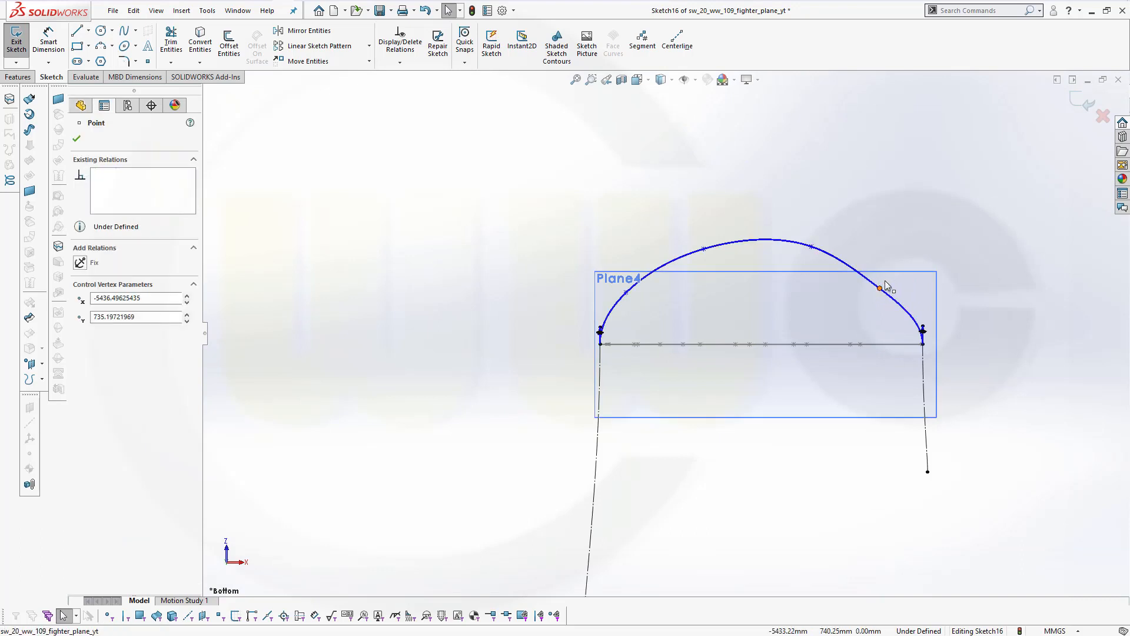
pyautogui.moveTo(886, 283); pyautogui.dragTo(868, 269)
pyautogui.click(847, 200)
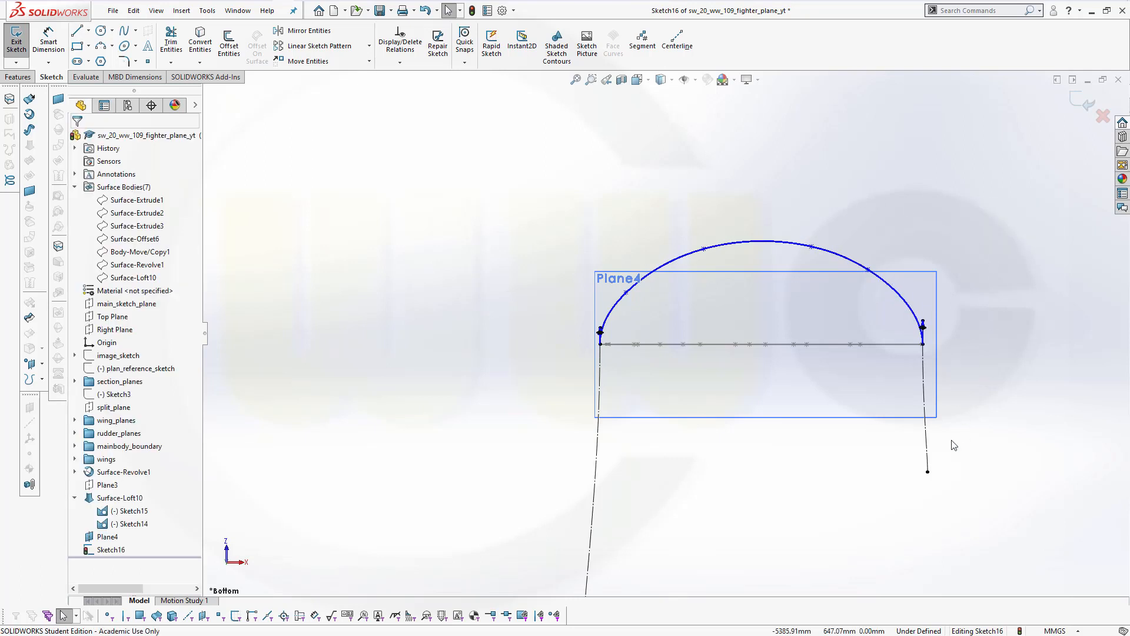
pyautogui.scroll(1, 661, 333)
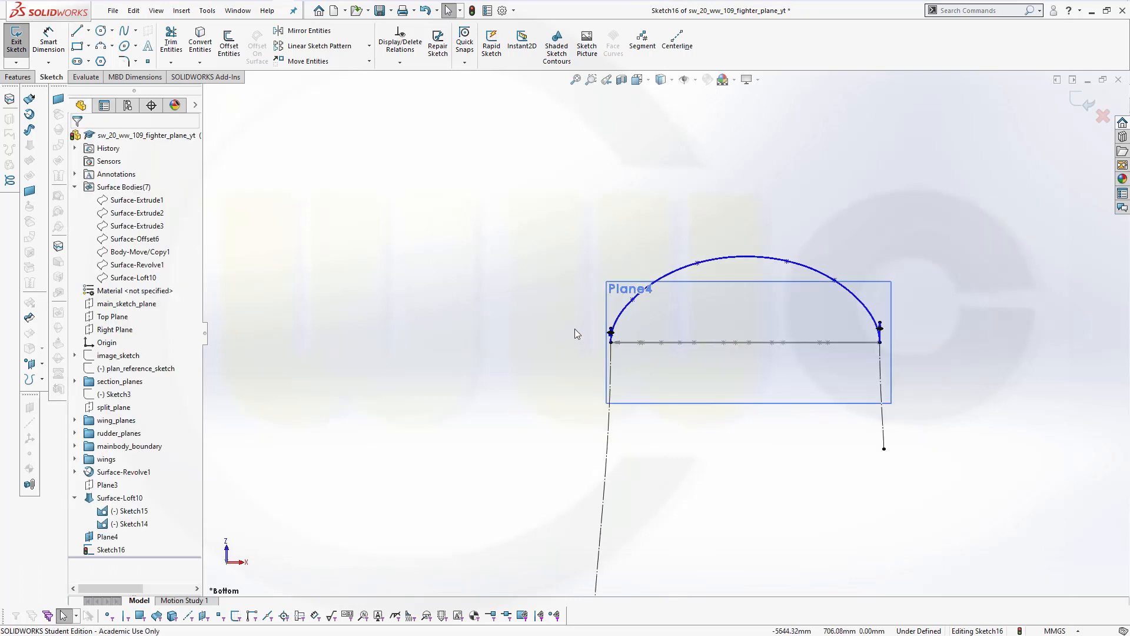
pyautogui.click(1085, 103)
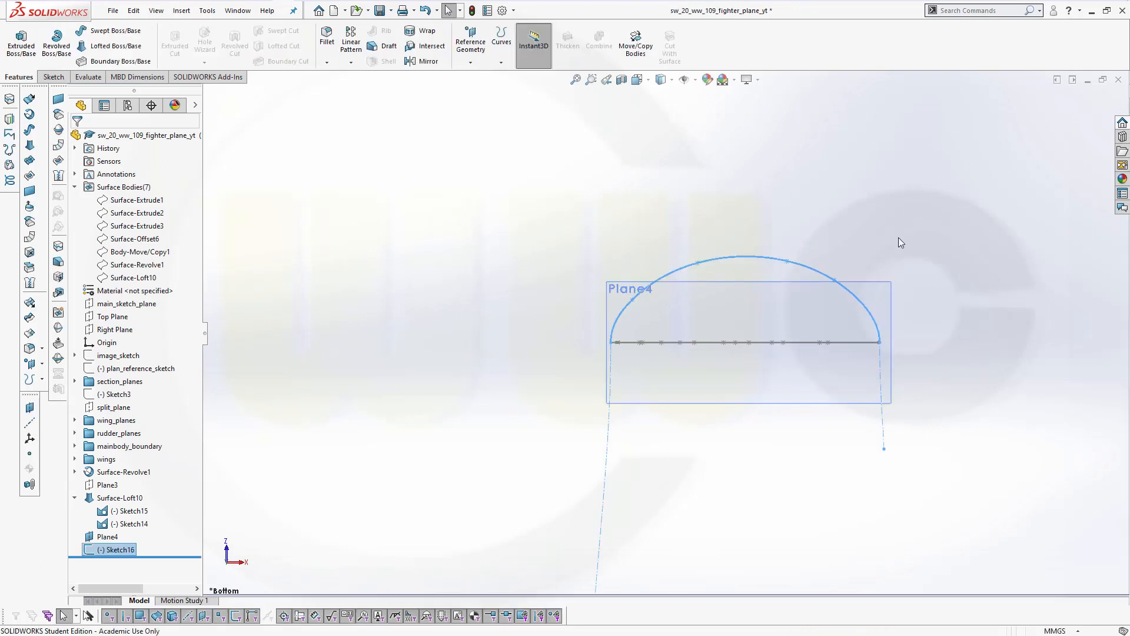
# Step: Start a surface loft and add the small rounded trailing-edge curve of the tip airfoil as the first open-group profile
pyautogui.scroll(-2, 853, 334)
pyautogui.scroll(5, 851, 374)
pyautogui.moveTo(771, 414)
pyautogui.mouseDown(button='middle')
pyautogui.moveTo(681, 406)
pyautogui.moveTo(651, 441)
pyautogui.moveTo(664, 384)
pyautogui.mouseUp(button='middle')
pyautogui.scroll(-2, 648, 363)
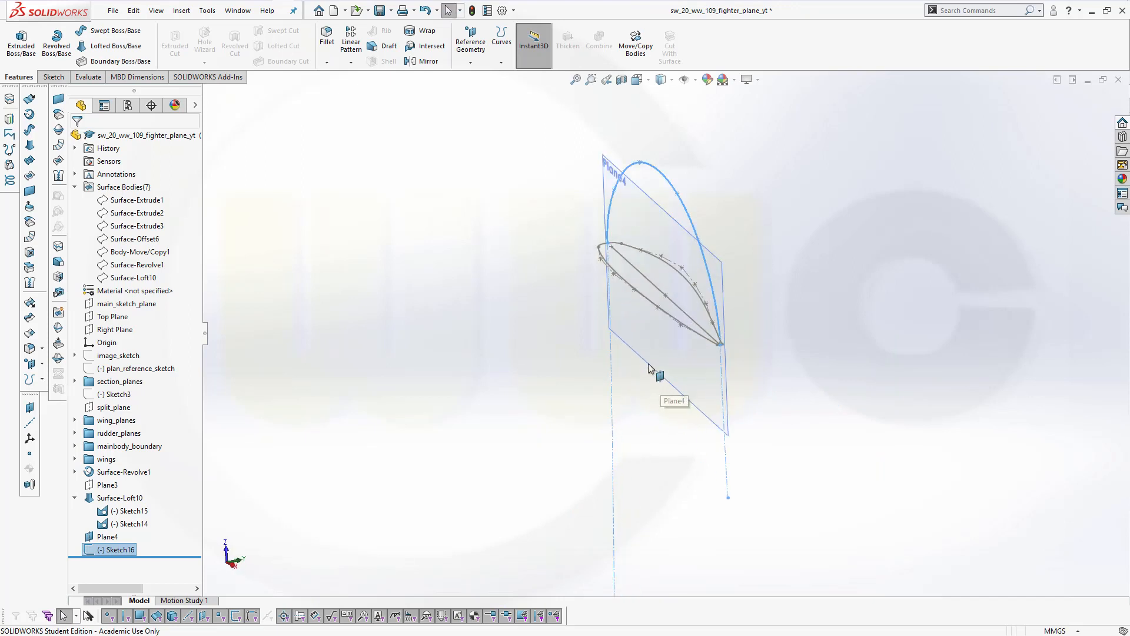
pyautogui.click(317, 369)
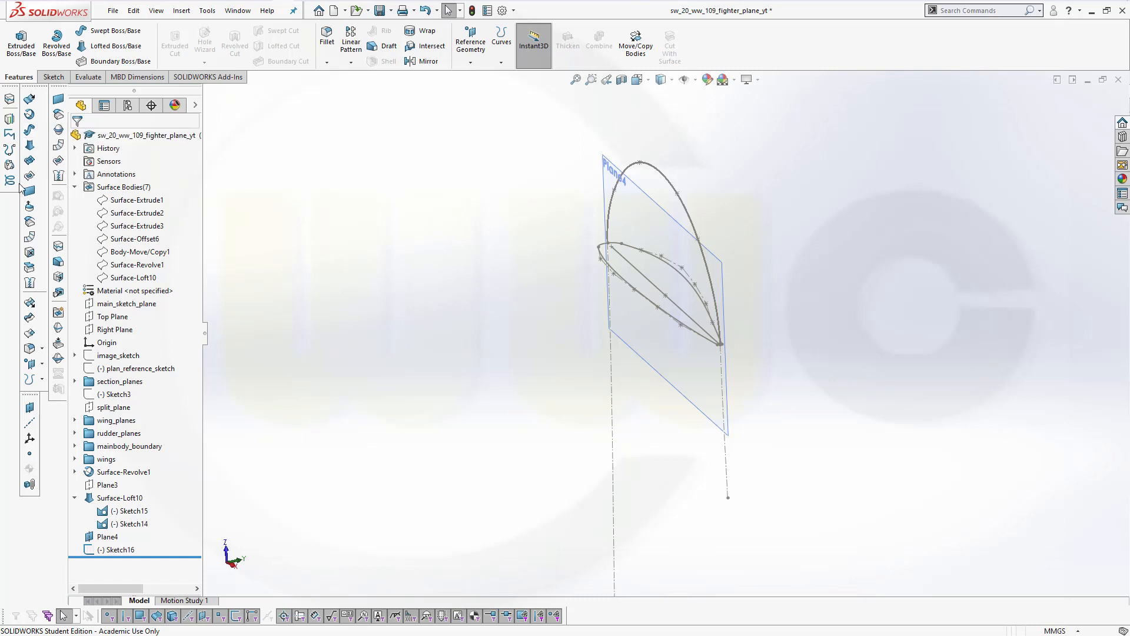
pyautogui.click(29, 145)
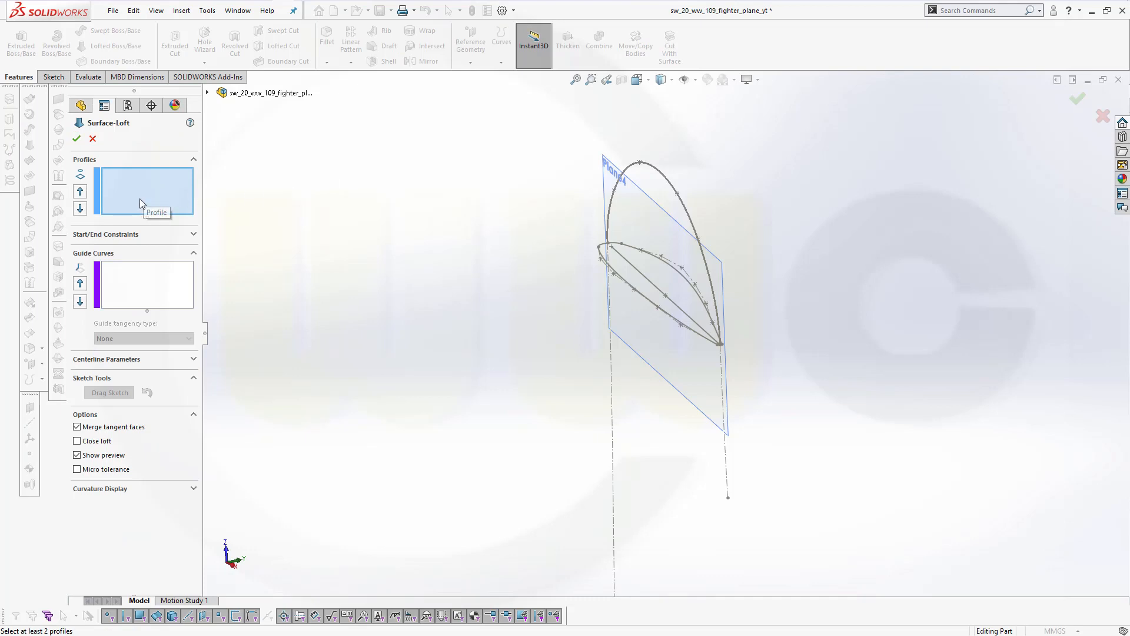
pyautogui.click(140, 201)
pyautogui.rightClick(484, 214)
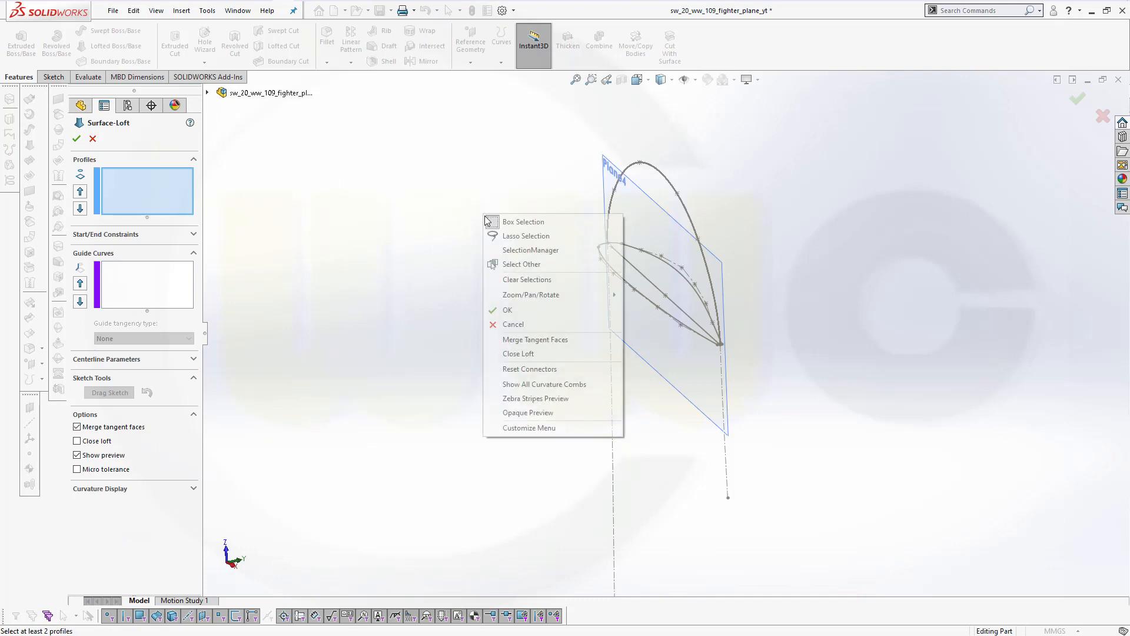
pyautogui.click(510, 252)
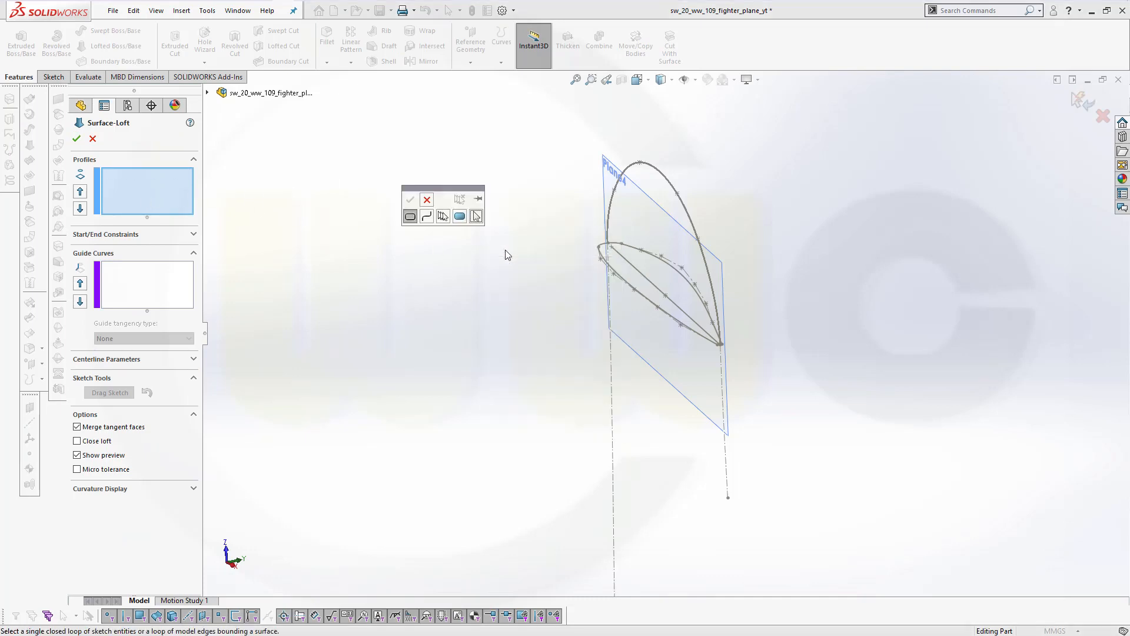
pyautogui.click(444, 216)
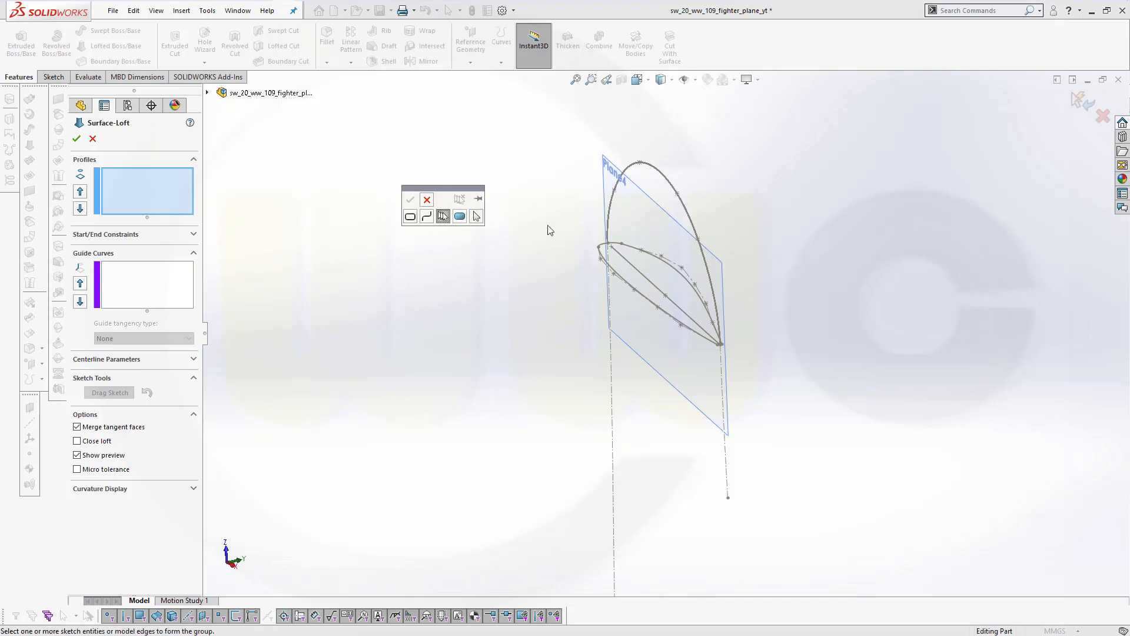
pyautogui.scroll(-5, 701, 341)
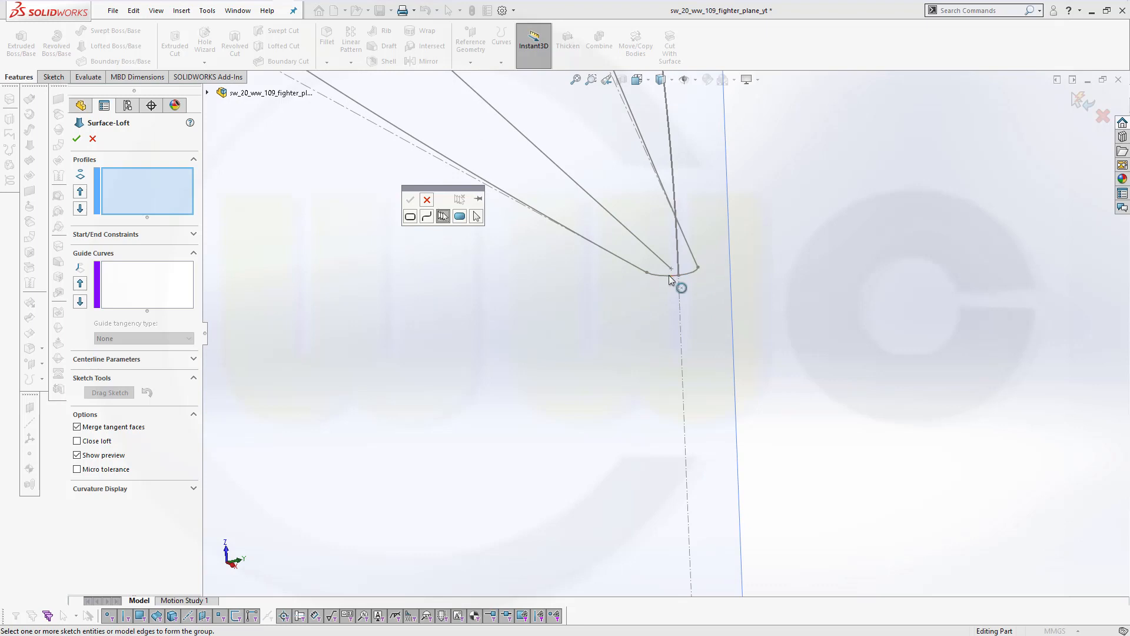
pyautogui.click(667, 275)
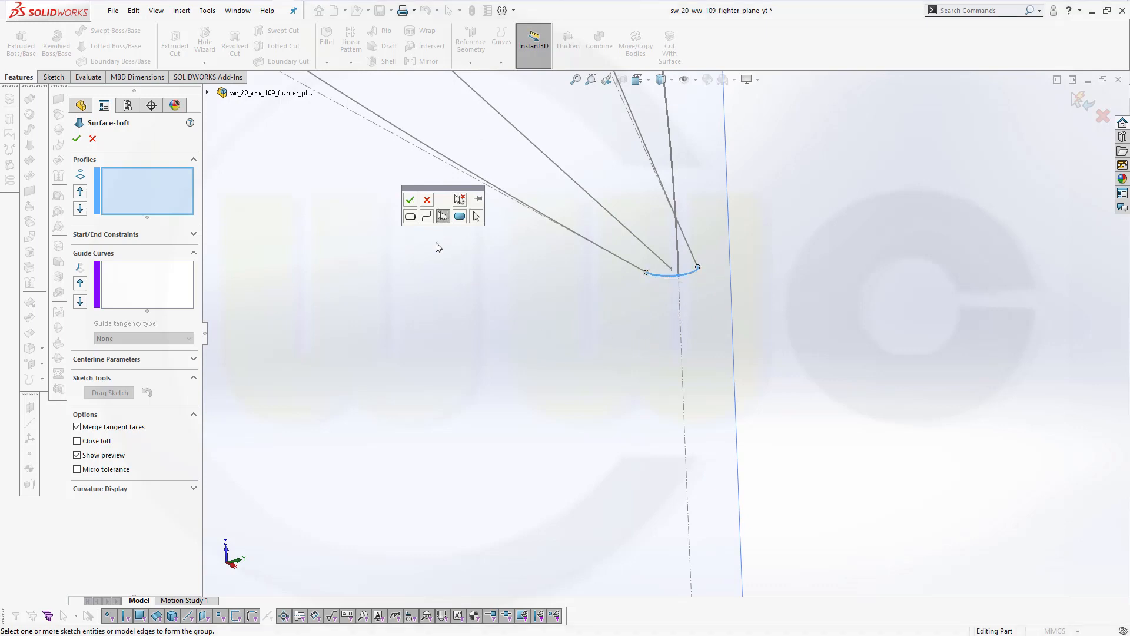
pyautogui.click(410, 199)
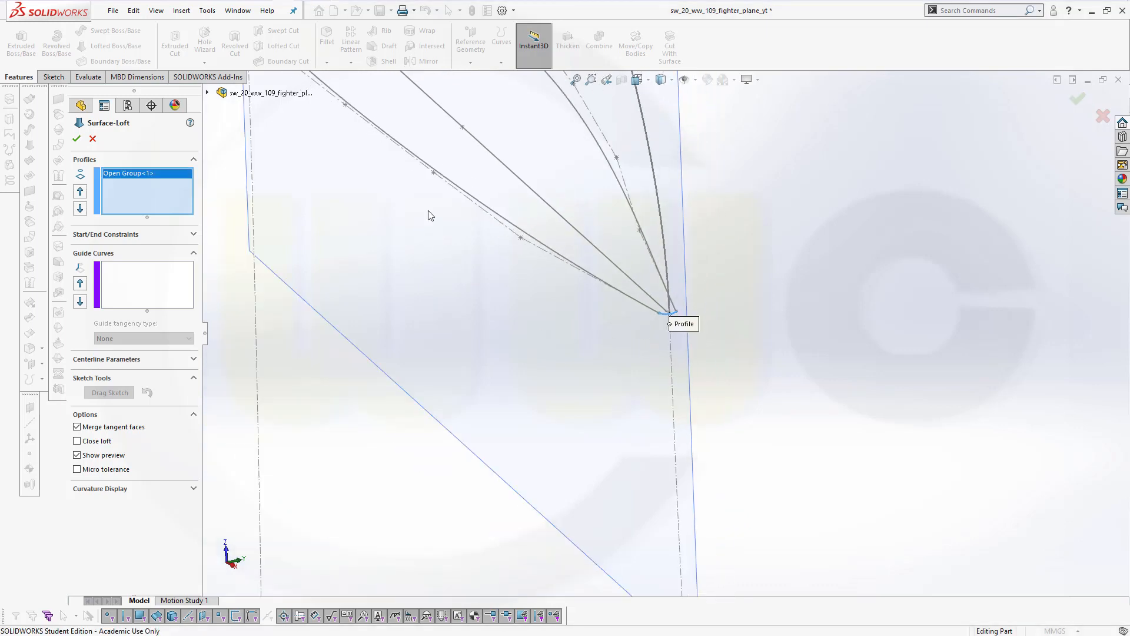
# Step: Add the airfoil's rounded leading-edge curve as the second open-group profile and align its connector with the upper-side endpoint
pyautogui.moveTo(428, 215); pyautogui.dragTo(425, 189, button='middle')
pyautogui.scroll(-2, 388, 125)
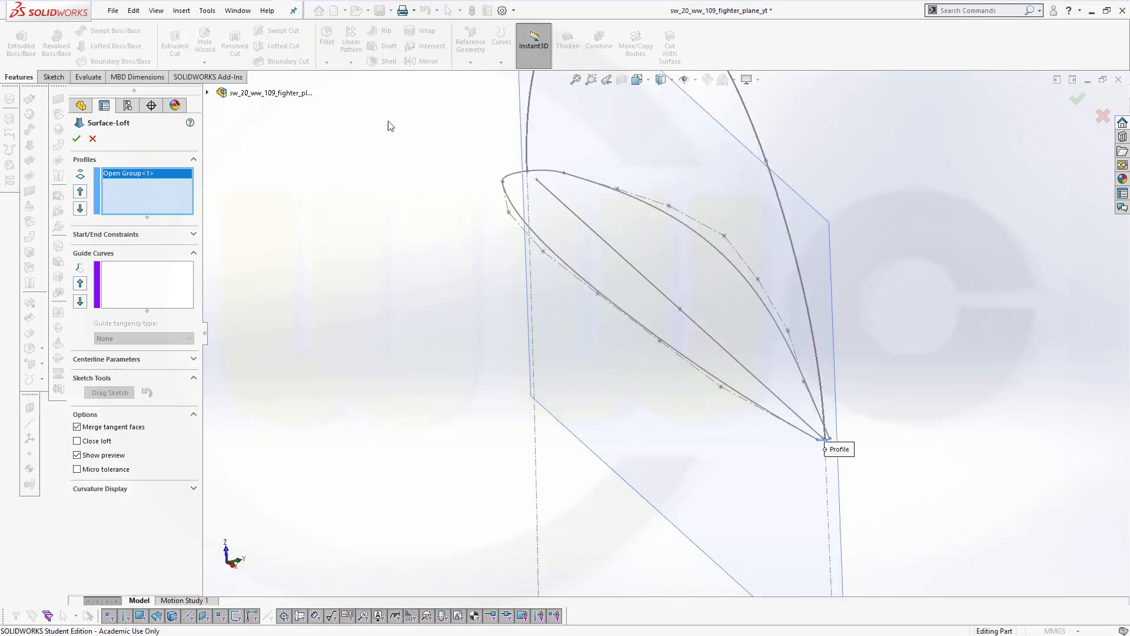
pyautogui.rightClick(462, 154)
pyautogui.click(493, 186)
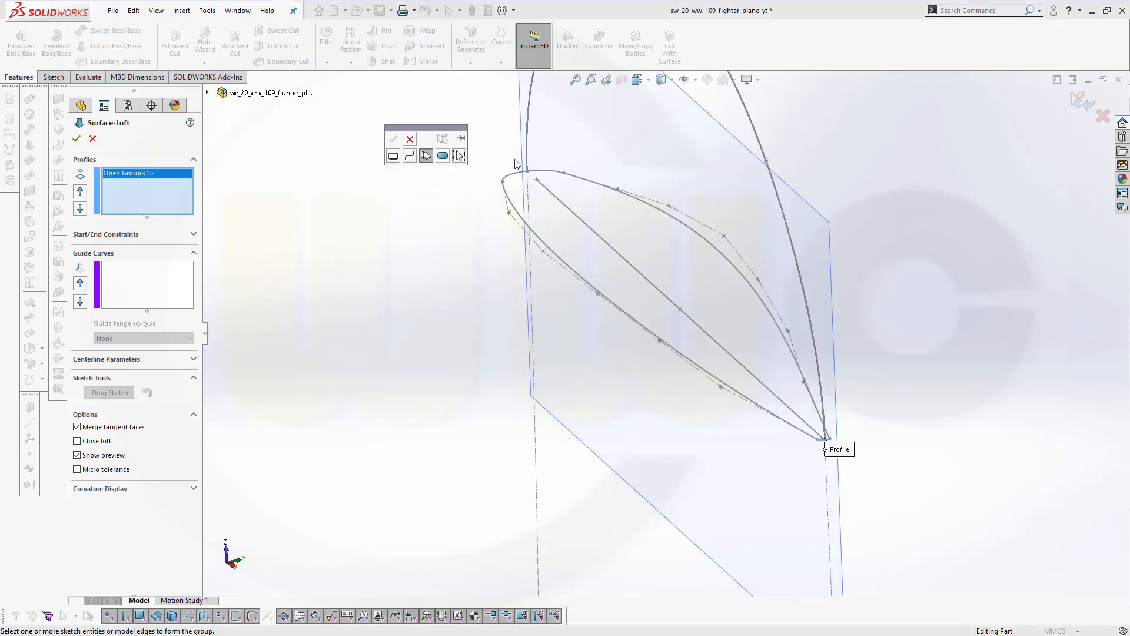
pyautogui.click(515, 175)
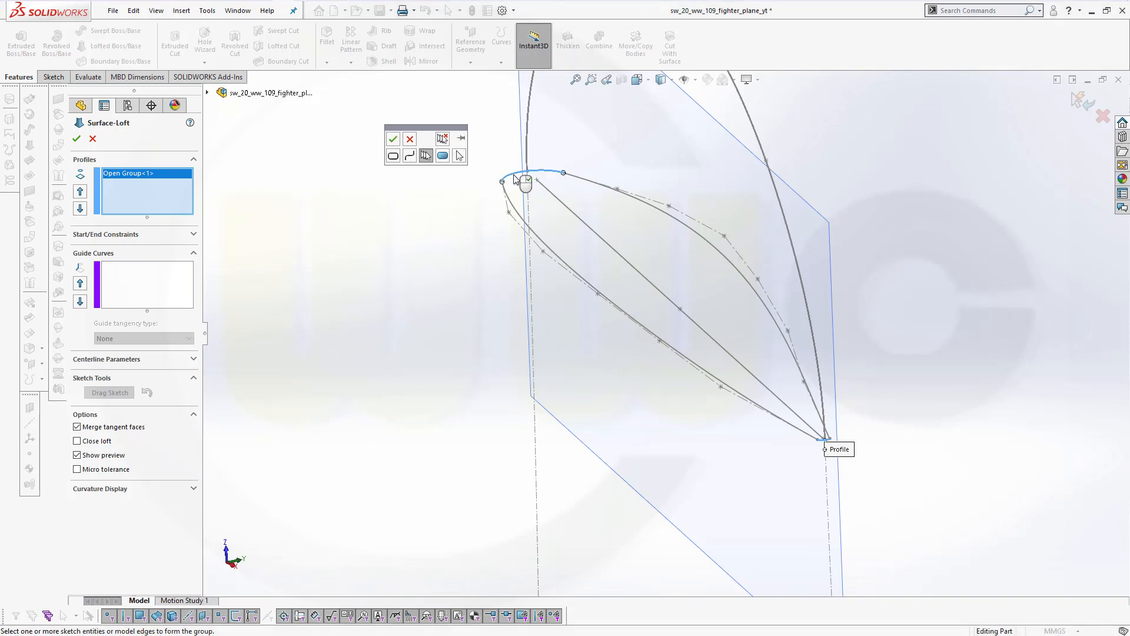
pyautogui.click(394, 144)
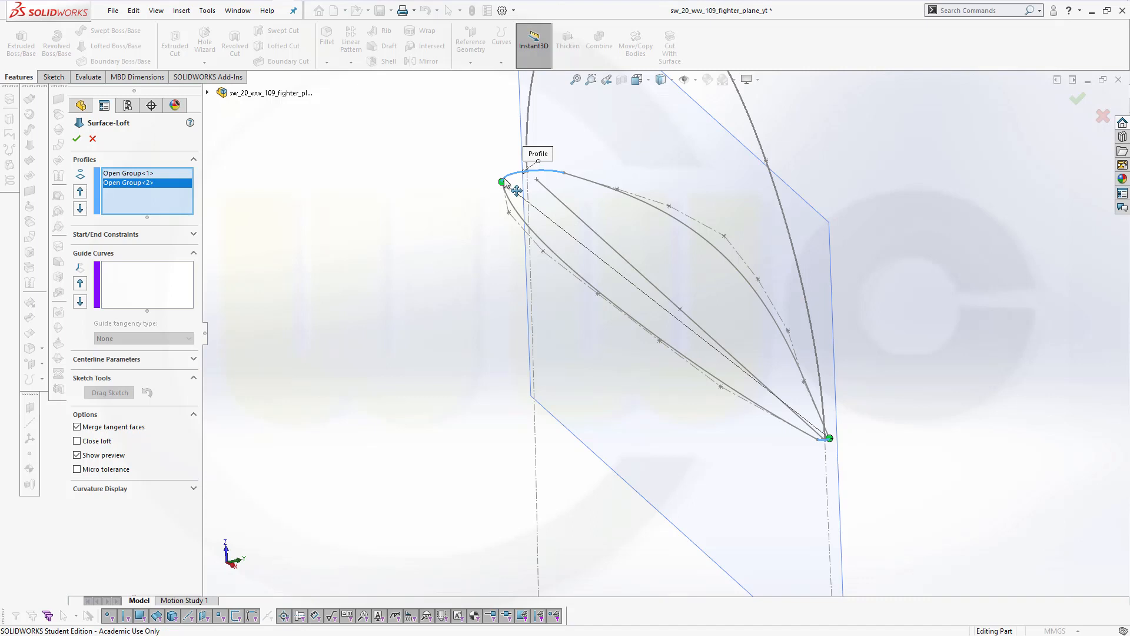
pyautogui.moveTo(502, 182); pyautogui.dragTo(563, 172)
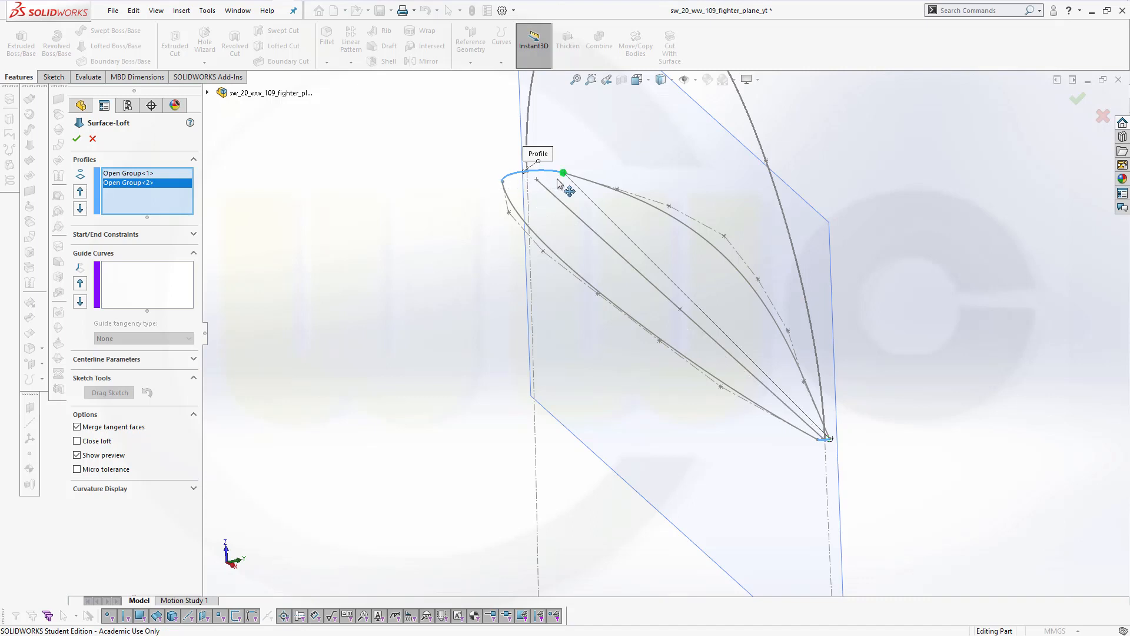
# Step: Assign the arched Plane4 spline as the loft's guide curve using an open group
pyautogui.click(158, 274)
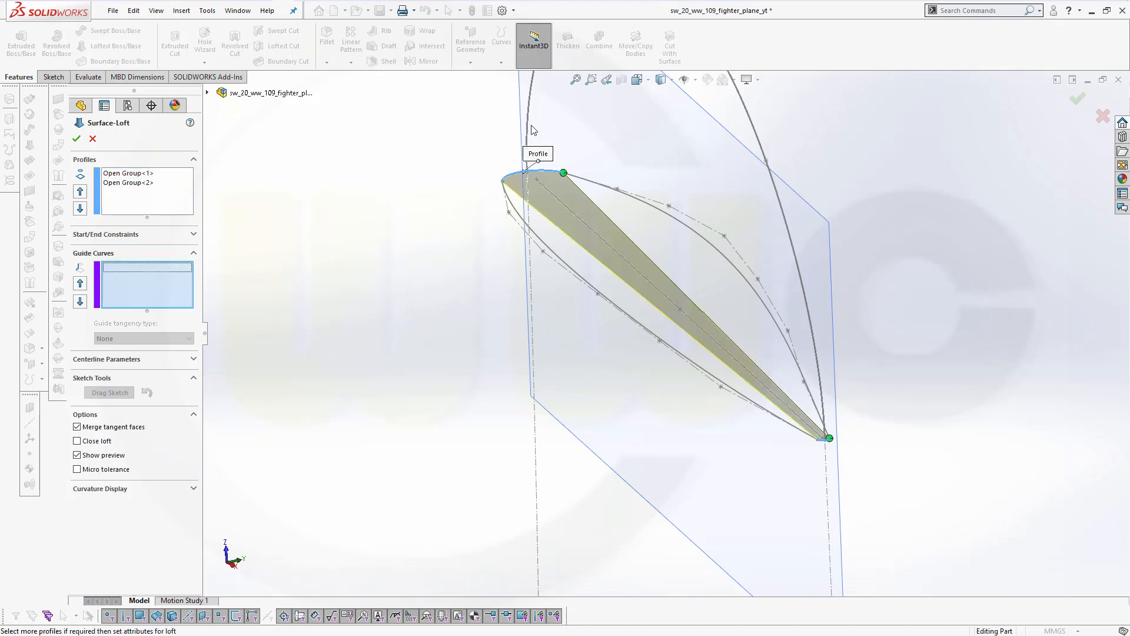
pyautogui.click(528, 121)
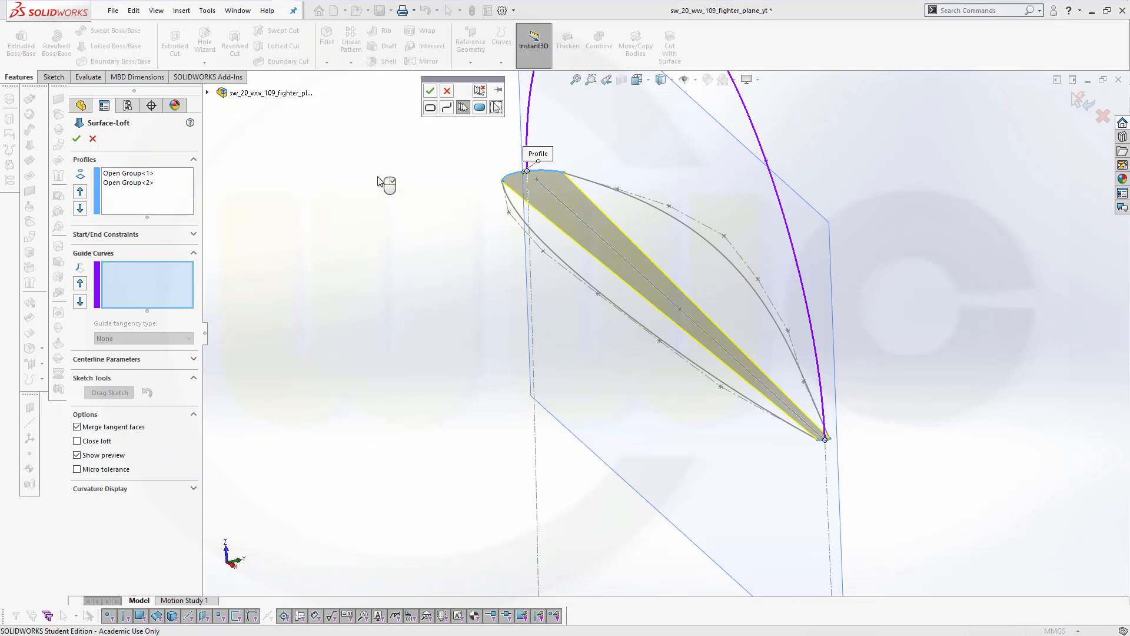
pyautogui.click(430, 92)
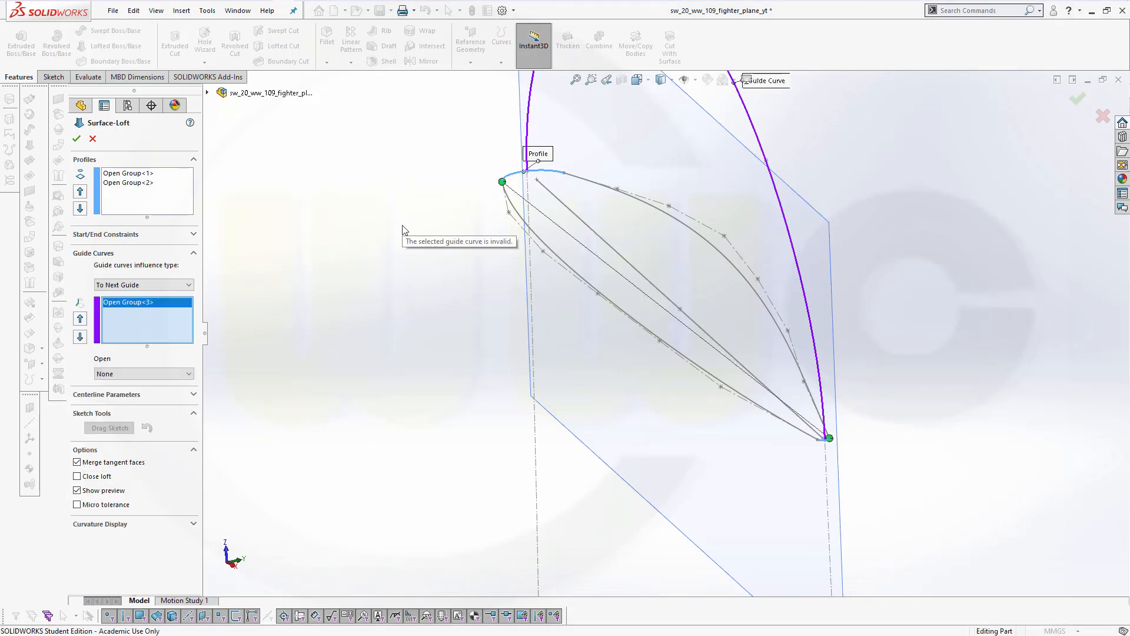
# Step: Examine where the arched guide curve meets the leading-edge and trailing-edge profiles, and check the loft connector positions at both ends
pyautogui.scroll(-3, 406, 244)
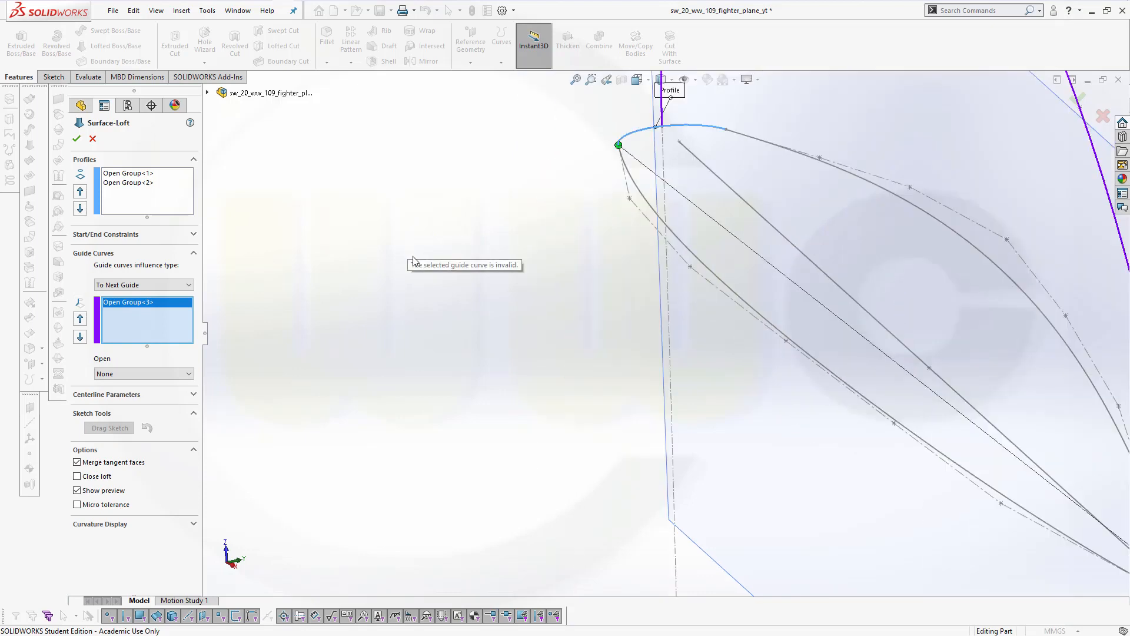
pyautogui.scroll(5, 414, 261)
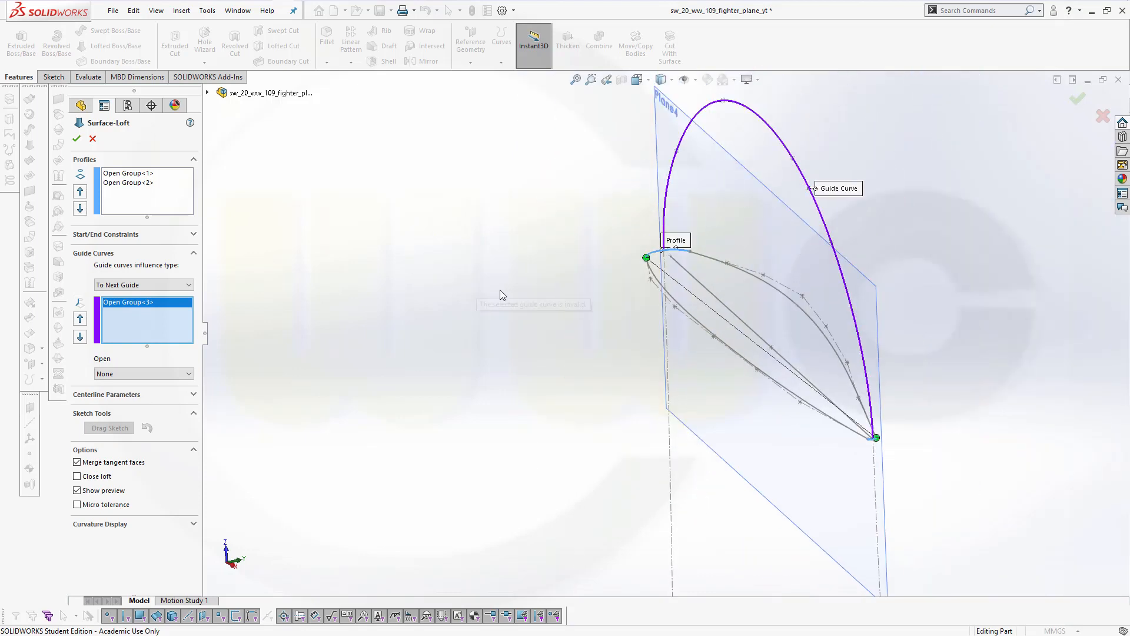
pyautogui.moveTo(500, 290); pyautogui.dragTo(530, 280, button='middle')
pyautogui.scroll(-2, 1111, 409)
pyautogui.scroll(-3, 1111, 409)
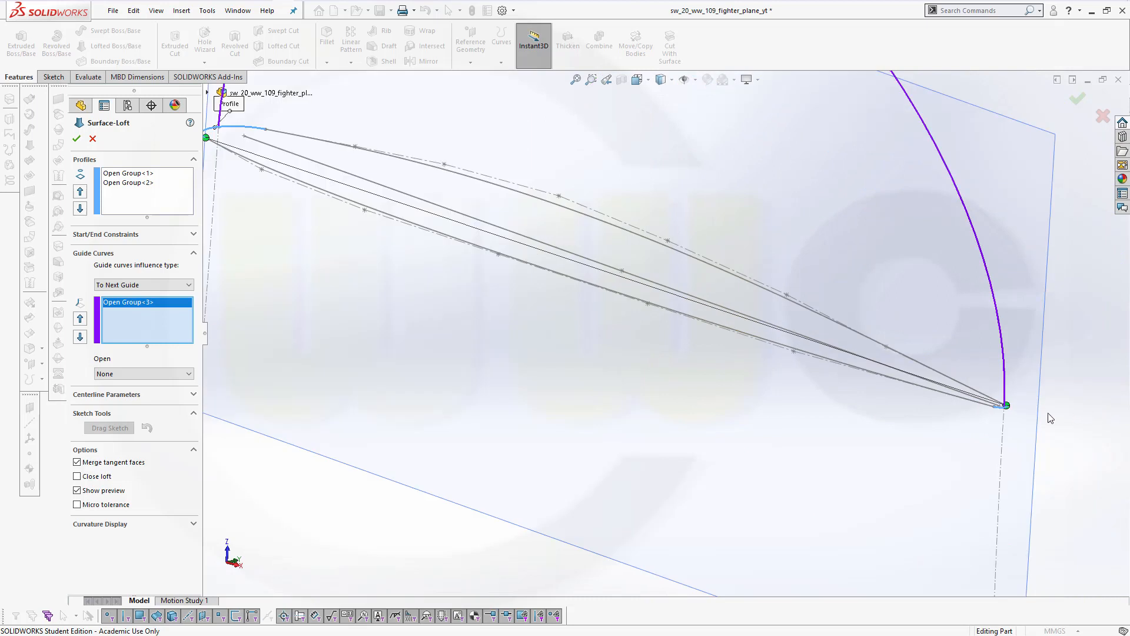
pyautogui.moveTo(888, 386); pyautogui.dragTo(768, 347, button='middle')
pyautogui.scroll(-2, 780, 347)
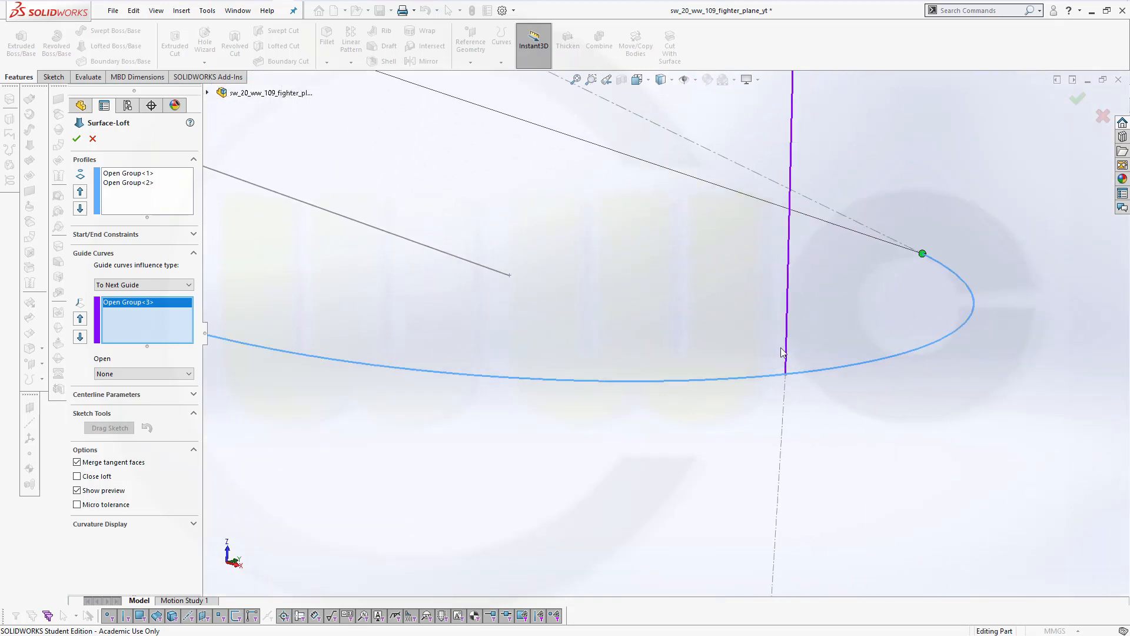
pyautogui.scroll(-1, 780, 351)
pyautogui.scroll(3, 707, 350)
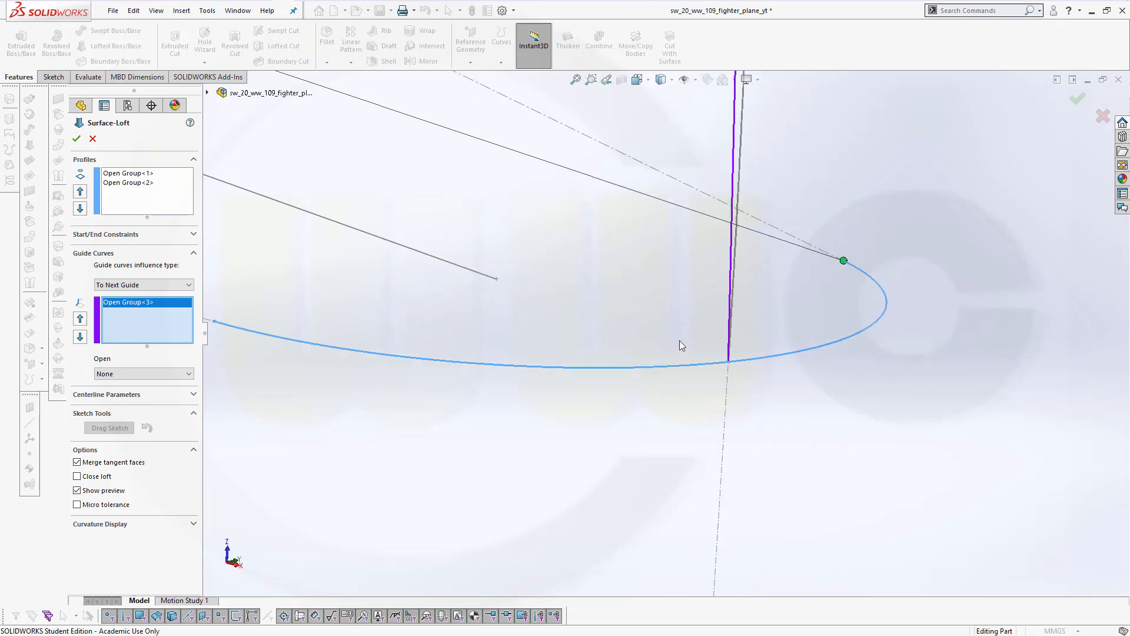
pyautogui.scroll(2, 642, 335)
pyautogui.moveTo(604, 330); pyautogui.dragTo(338, 228, button='middle')
pyautogui.scroll(-2, 337, 228)
pyautogui.scroll(-2, 570, 283)
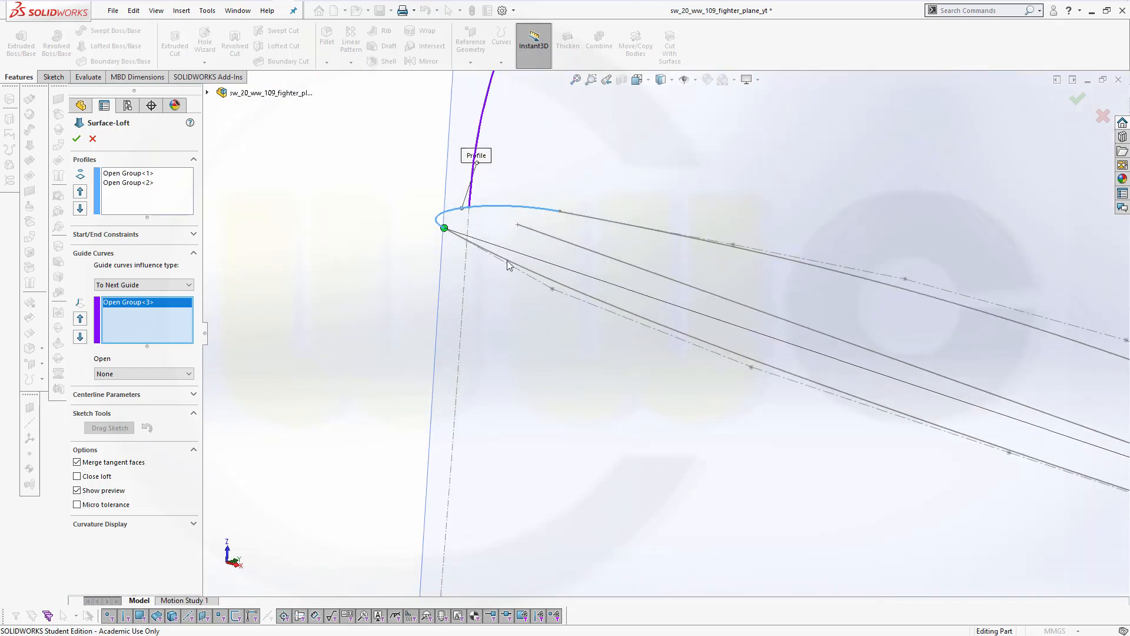
pyautogui.scroll(-2, 486, 241)
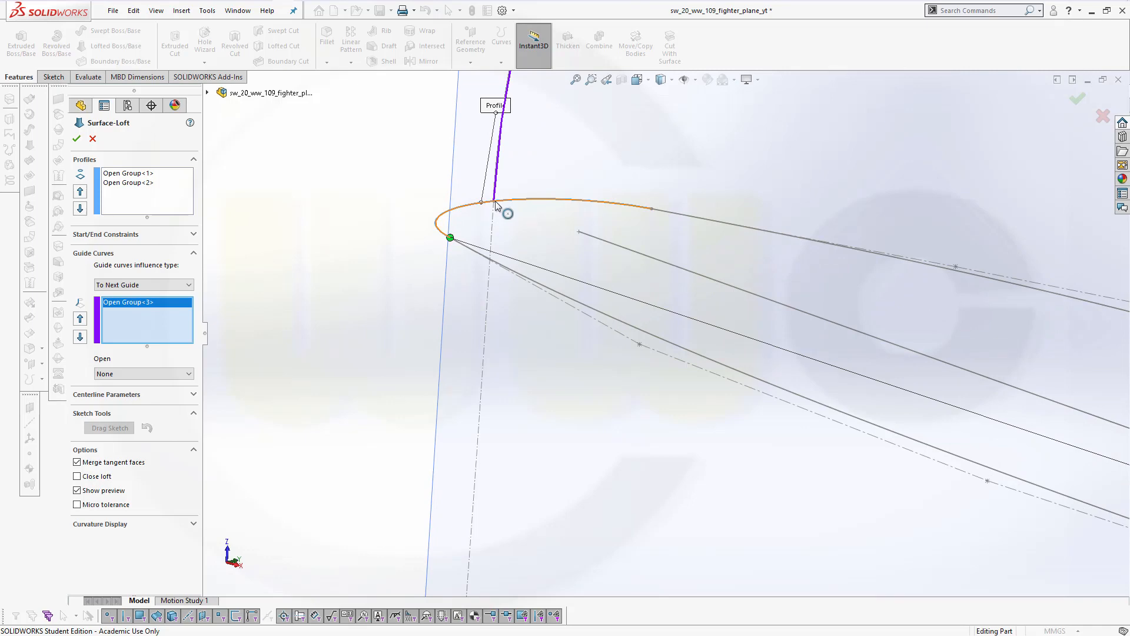
pyautogui.moveTo(553, 245); pyautogui.dragTo(811, 390, button='middle')
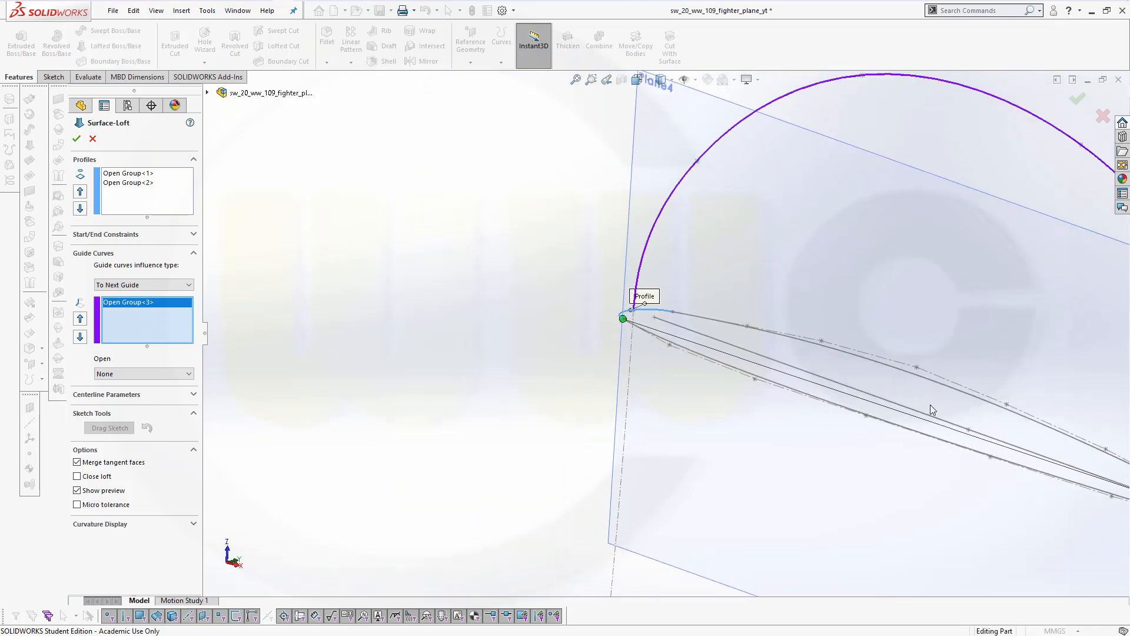
pyautogui.moveTo(929, 409); pyautogui.dragTo(870, 399, button='middle')
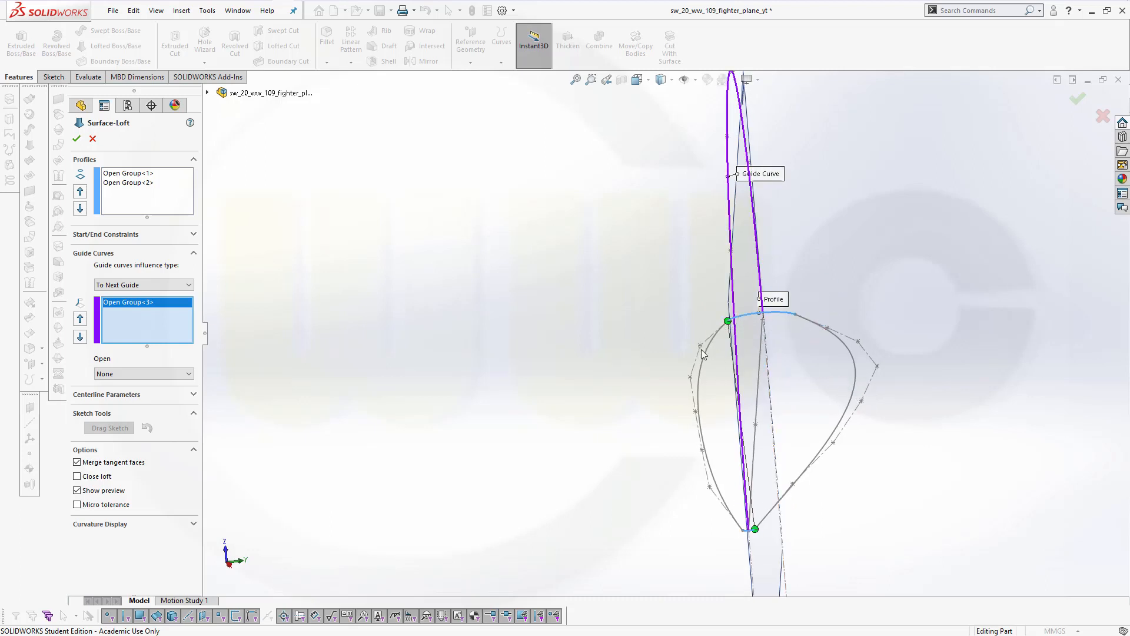
pyautogui.moveTo(726, 377); pyautogui.dragTo(643, 326, button='middle')
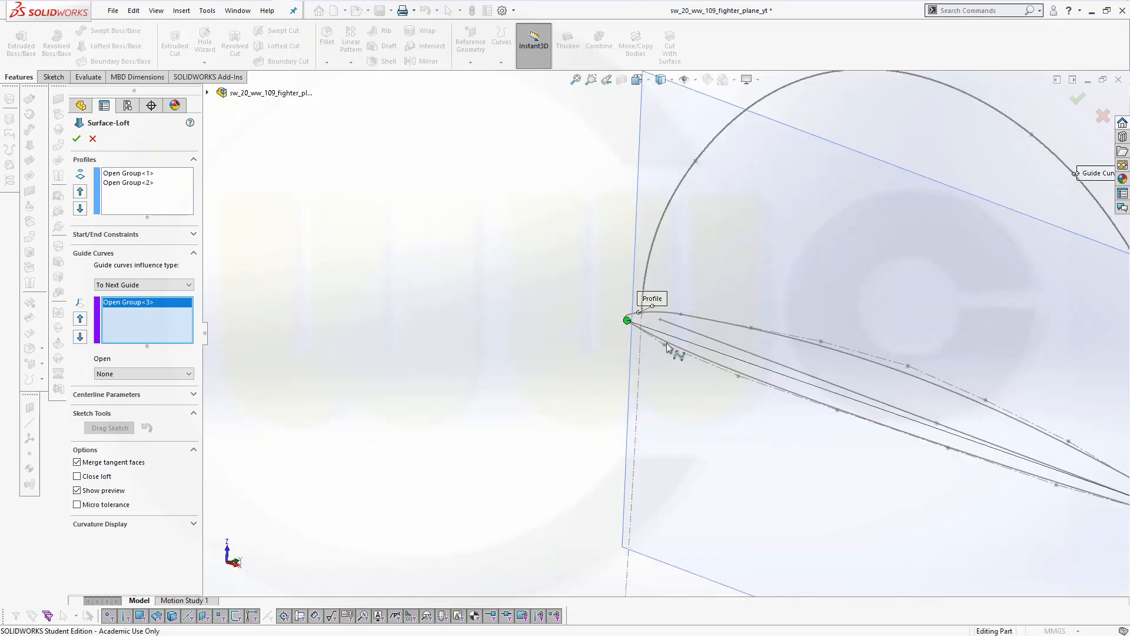
pyautogui.scroll(-2, 840, 418)
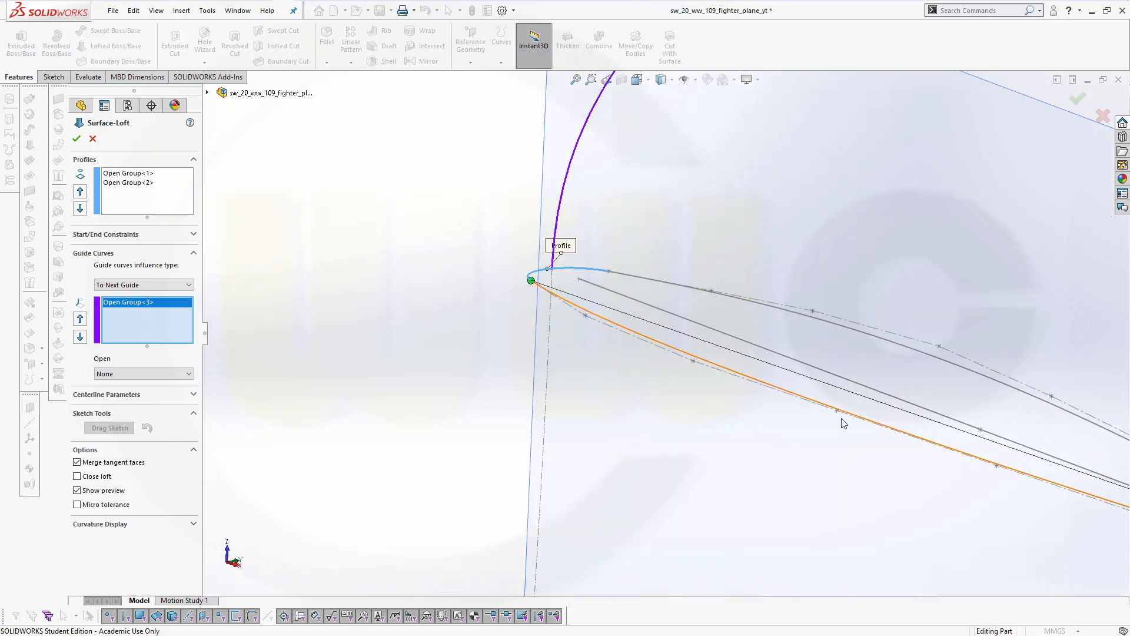
pyautogui.scroll(5, 990, 485)
pyautogui.scroll(-4, 895, 425)
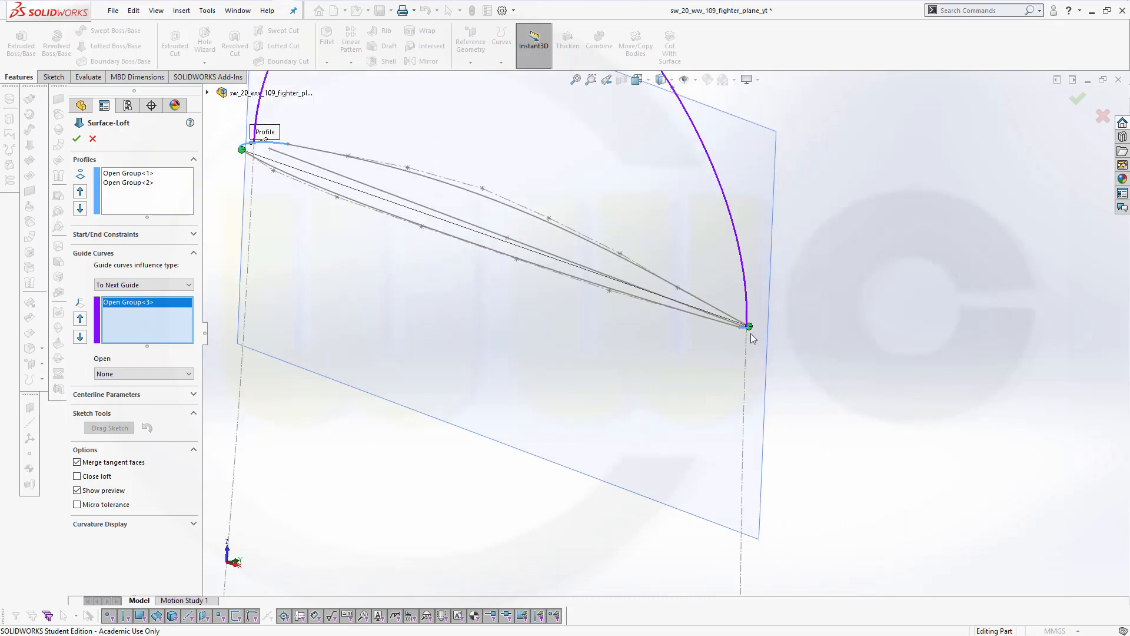
pyautogui.click(164, 203)
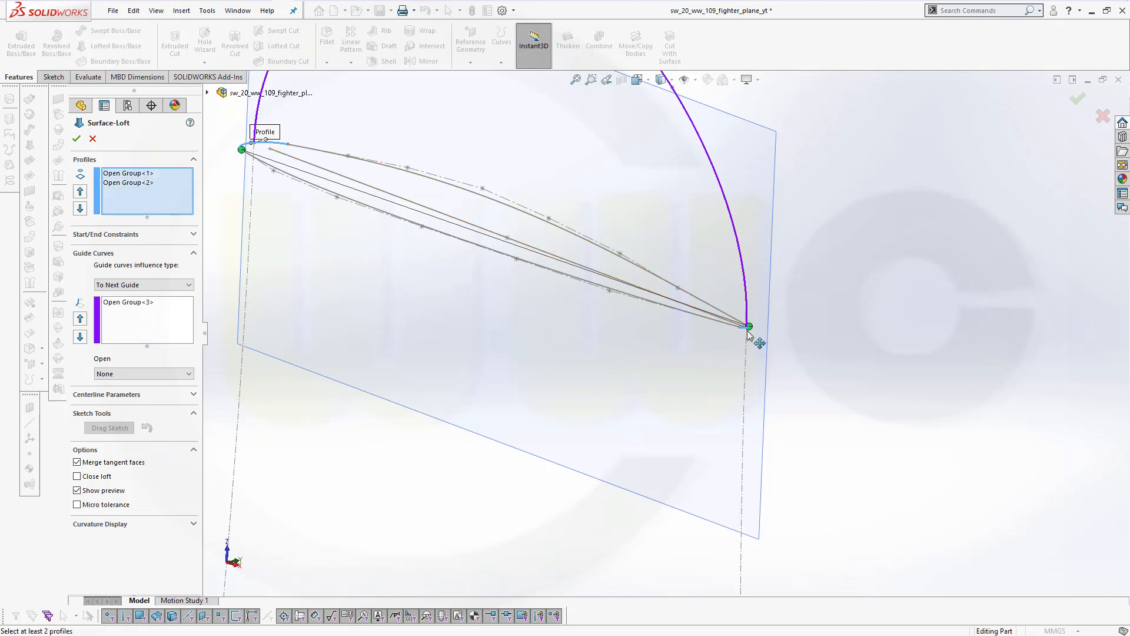
pyautogui.scroll(-5, 728, 328)
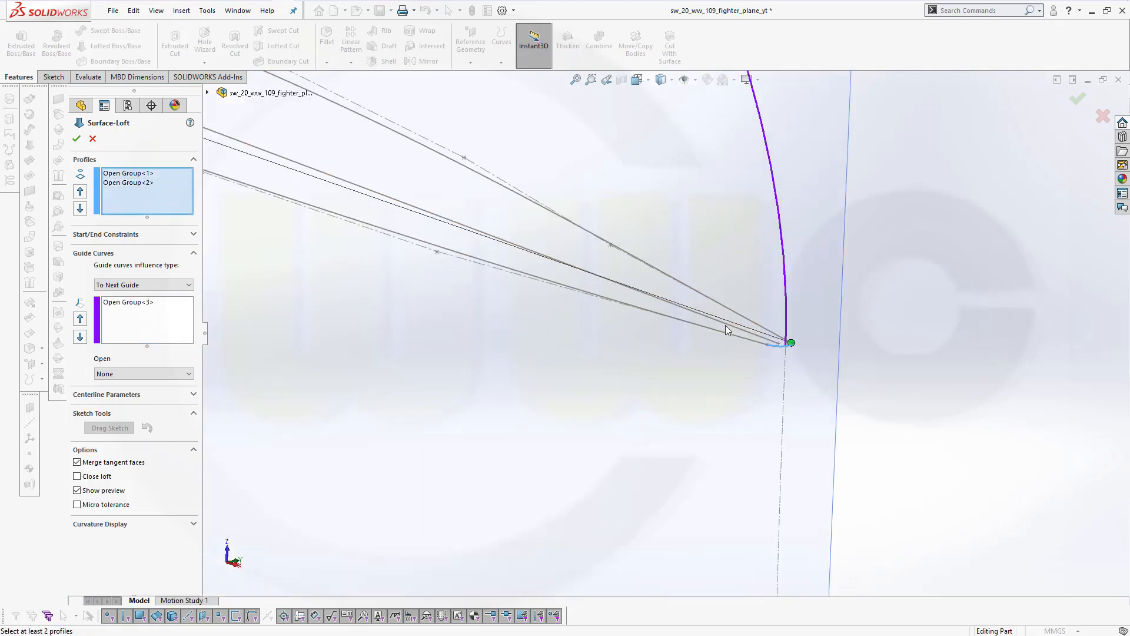
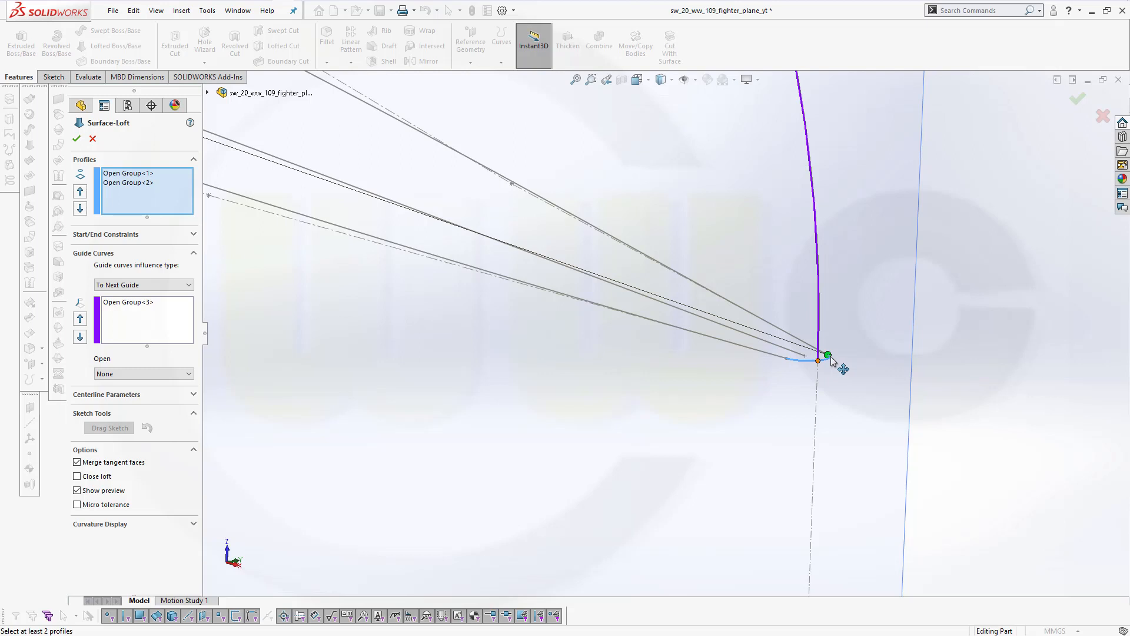
pyautogui.moveTo(763, 376); pyautogui.dragTo(675, 328, button='middle')
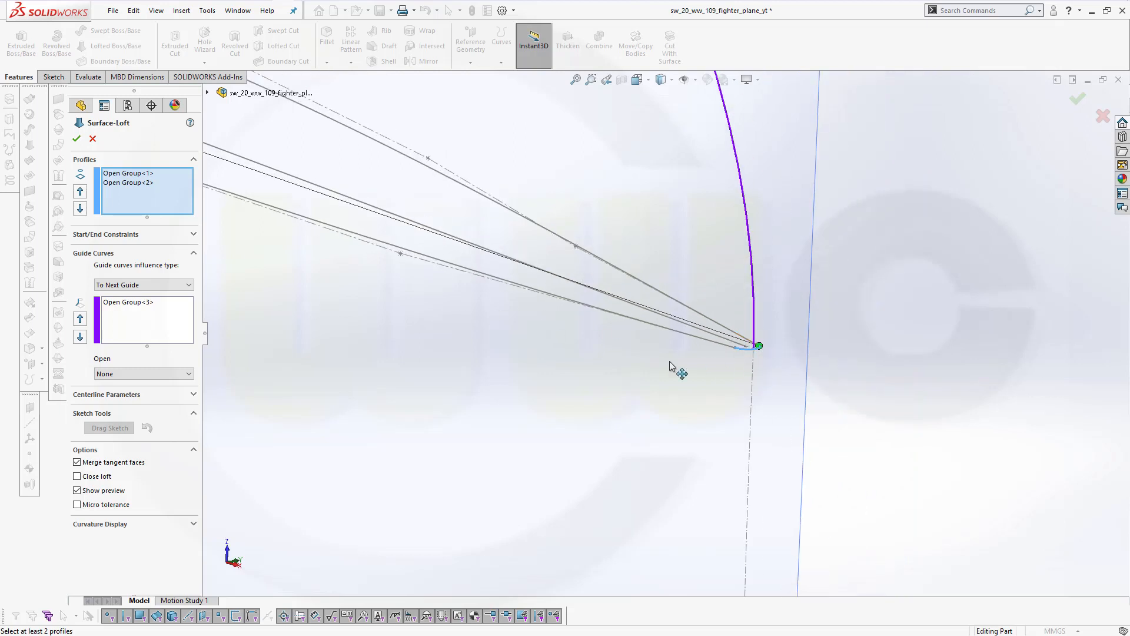
# Step: Remove the second profile, Open Group<2> at the airfoil's rounded end, from the surface loft
pyautogui.moveTo(479, 336); pyautogui.dragTo(387, 299, button='middle')
pyautogui.press('f')
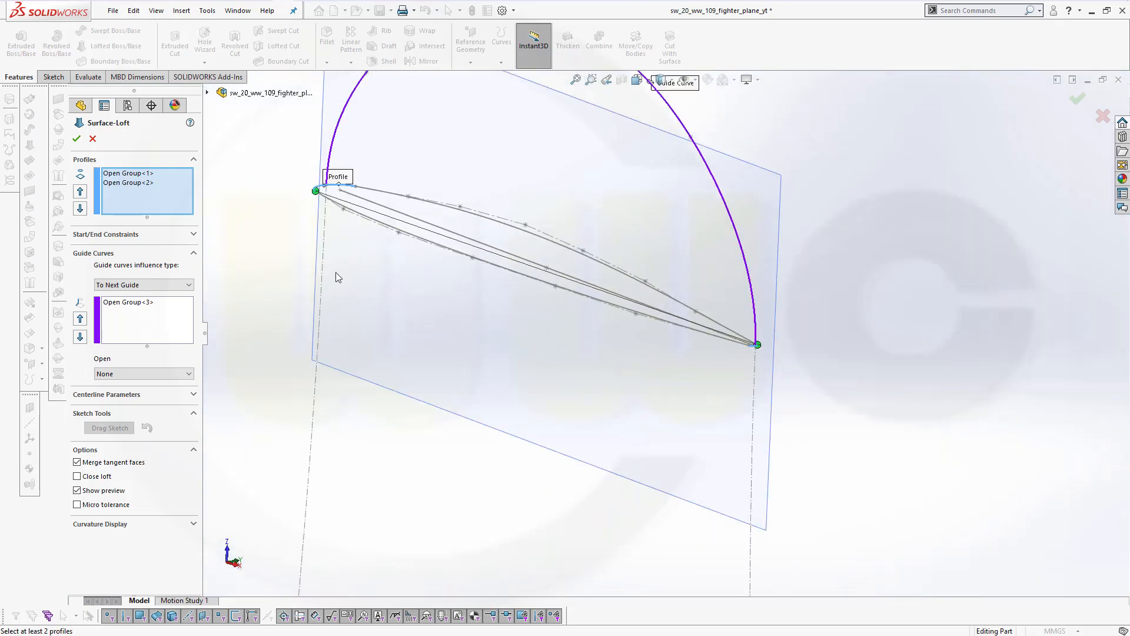
pyautogui.scroll(-8, 301, 180)
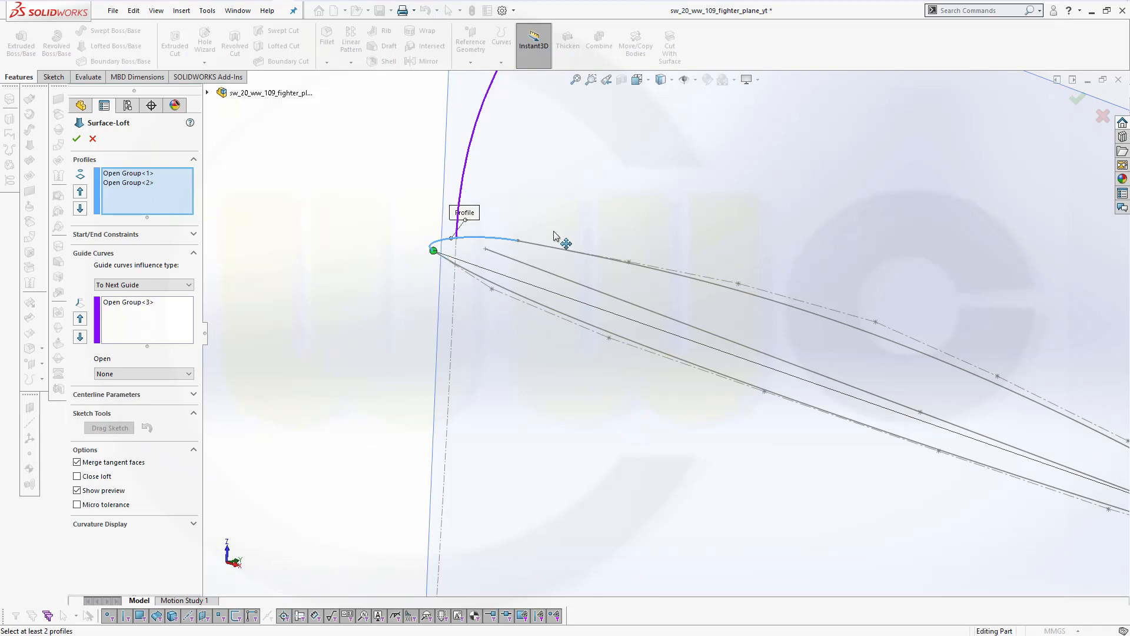
pyautogui.click(147, 186)
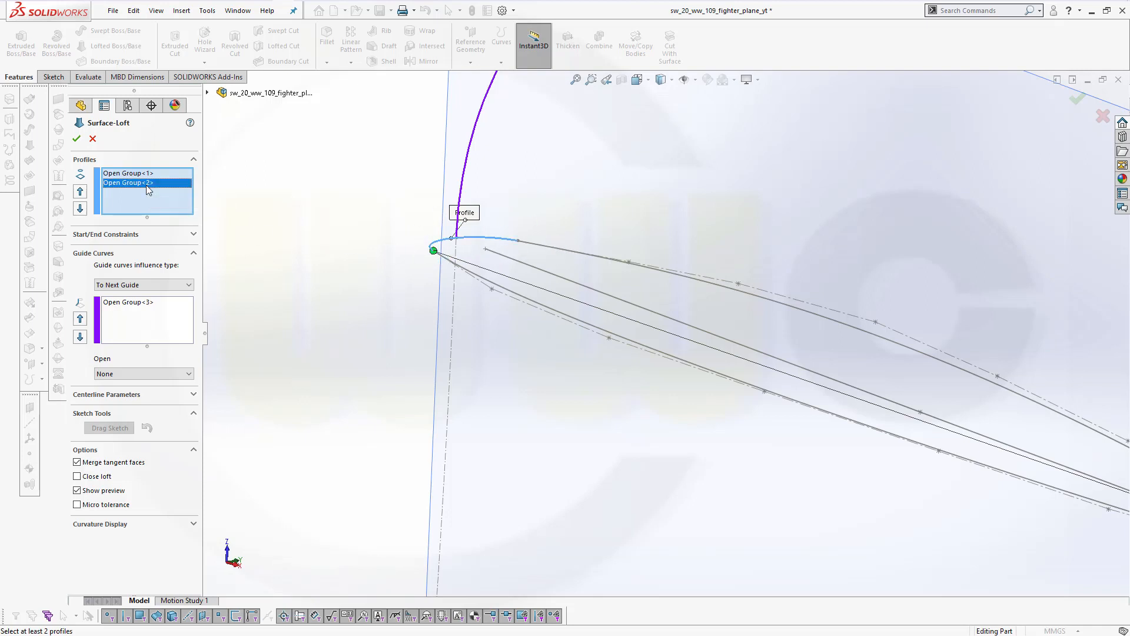
pyautogui.rightClick(152, 184)
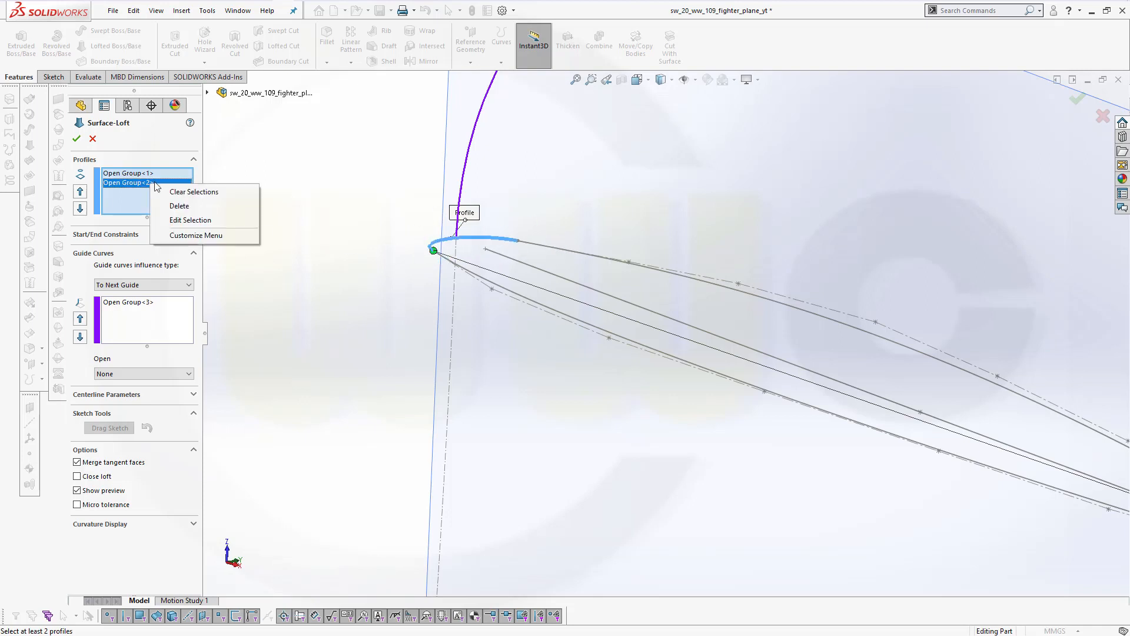
pyautogui.click(186, 206)
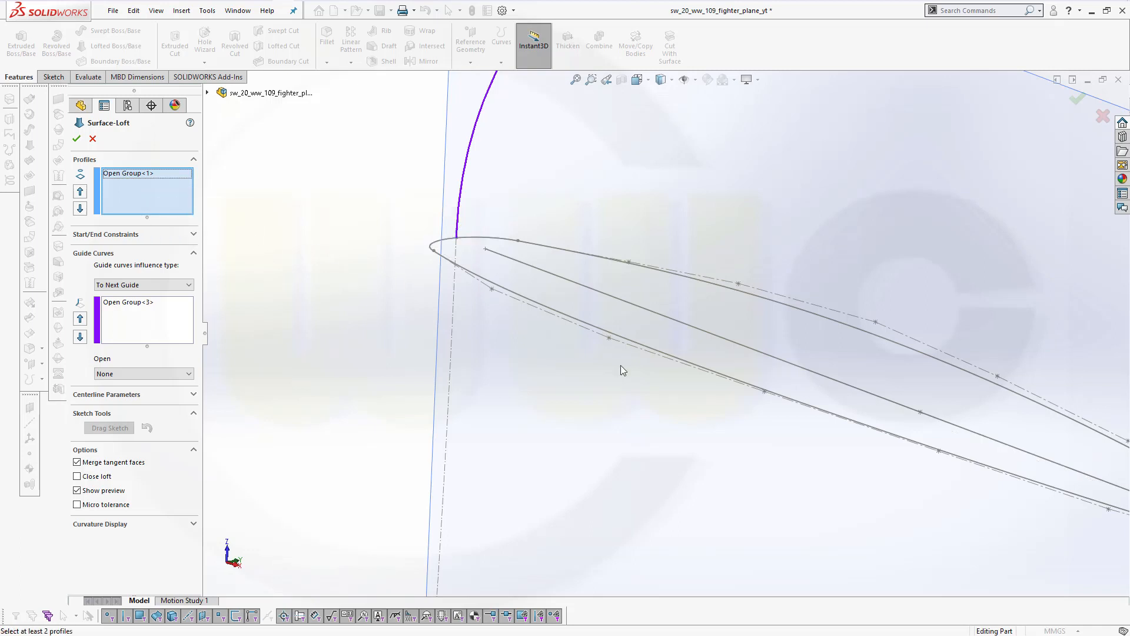
# Step: Add the short curve segment at the airfoil's rounded end as the loft's second profile using SelectionManager
pyautogui.scroll(3, 622, 369)
pyautogui.scroll(-2, 1046, 485)
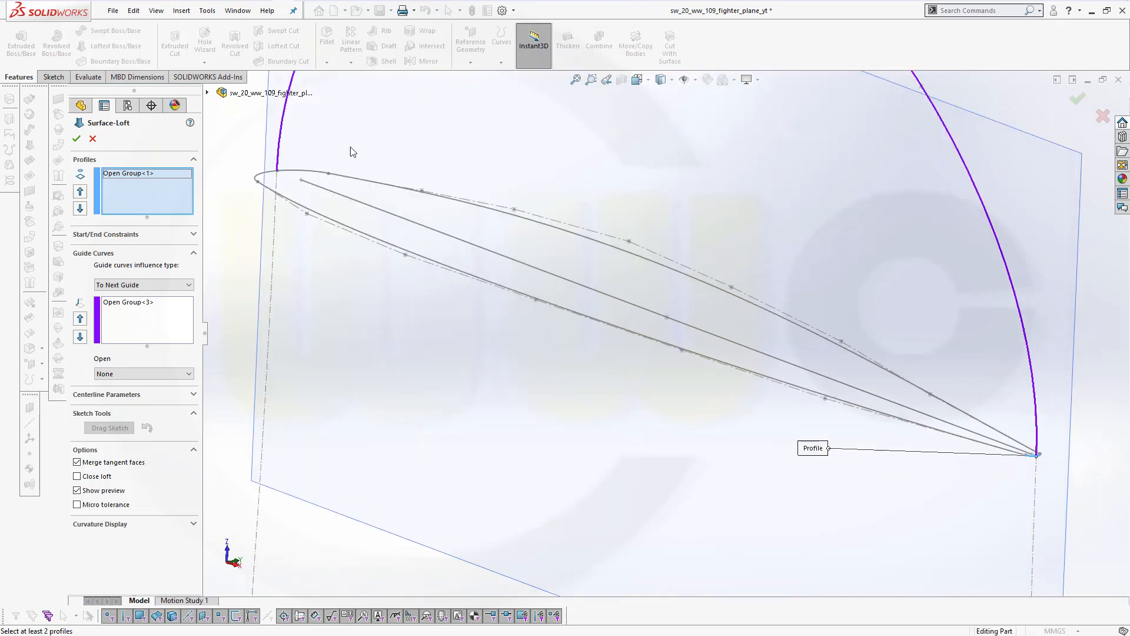
pyautogui.scroll(-2, 318, 164)
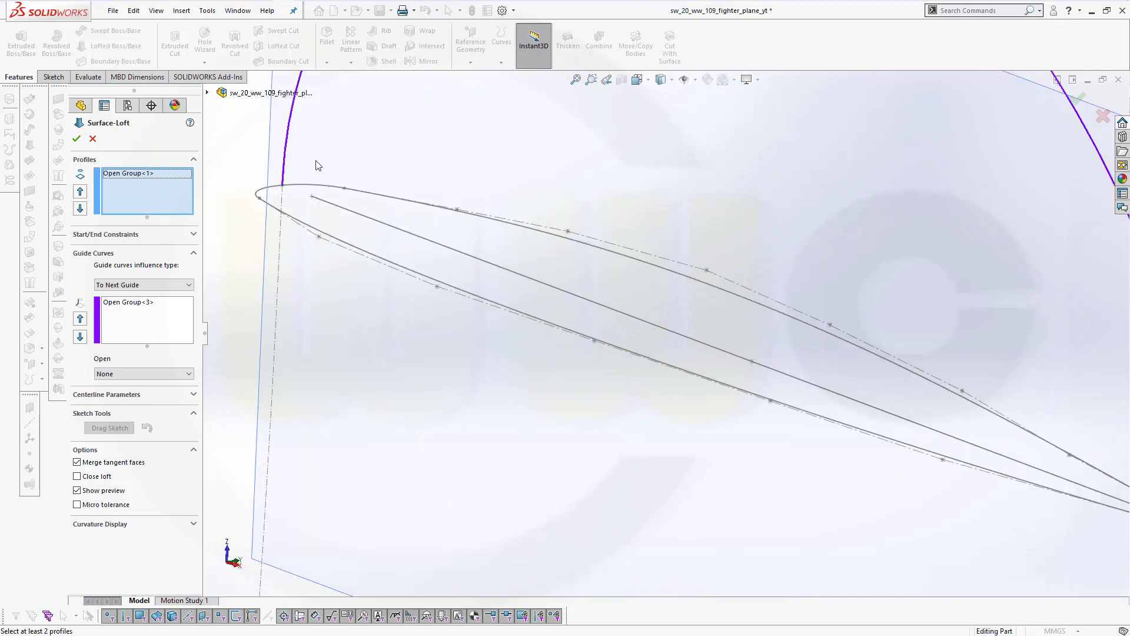
pyautogui.rightClick(361, 147)
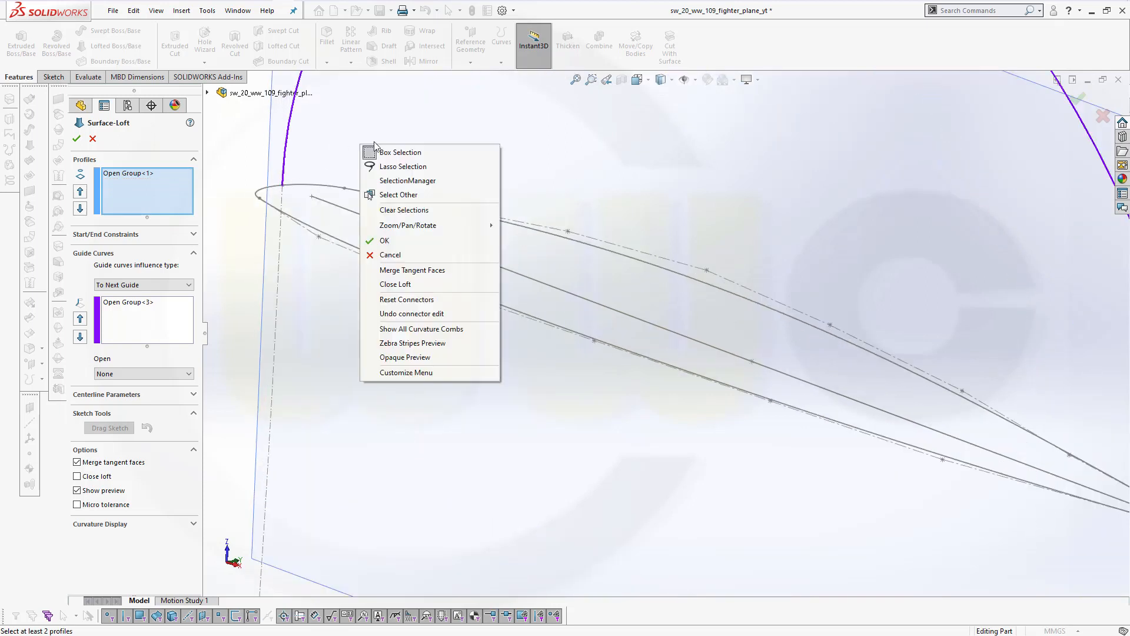
pyautogui.click(399, 181)
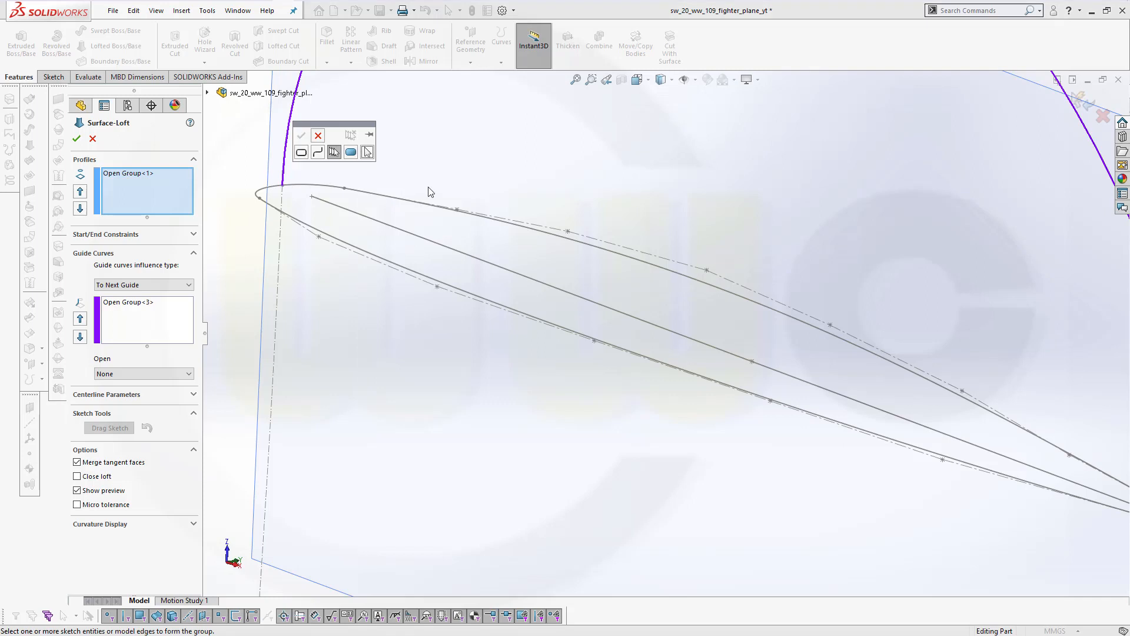
pyautogui.click(326, 187)
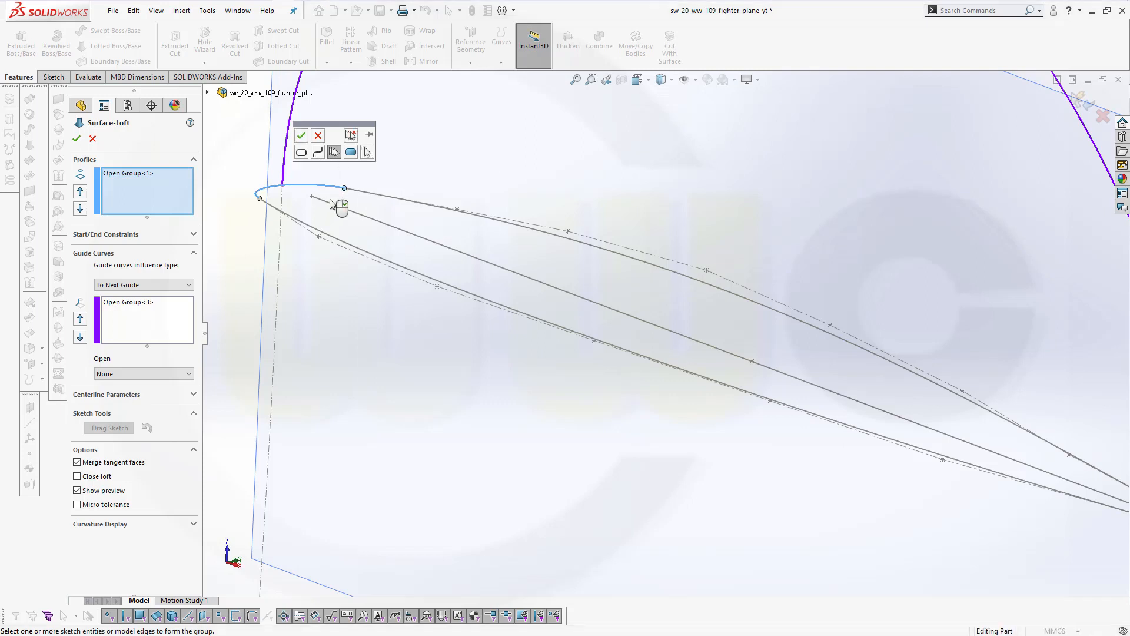
pyautogui.click(301, 135)
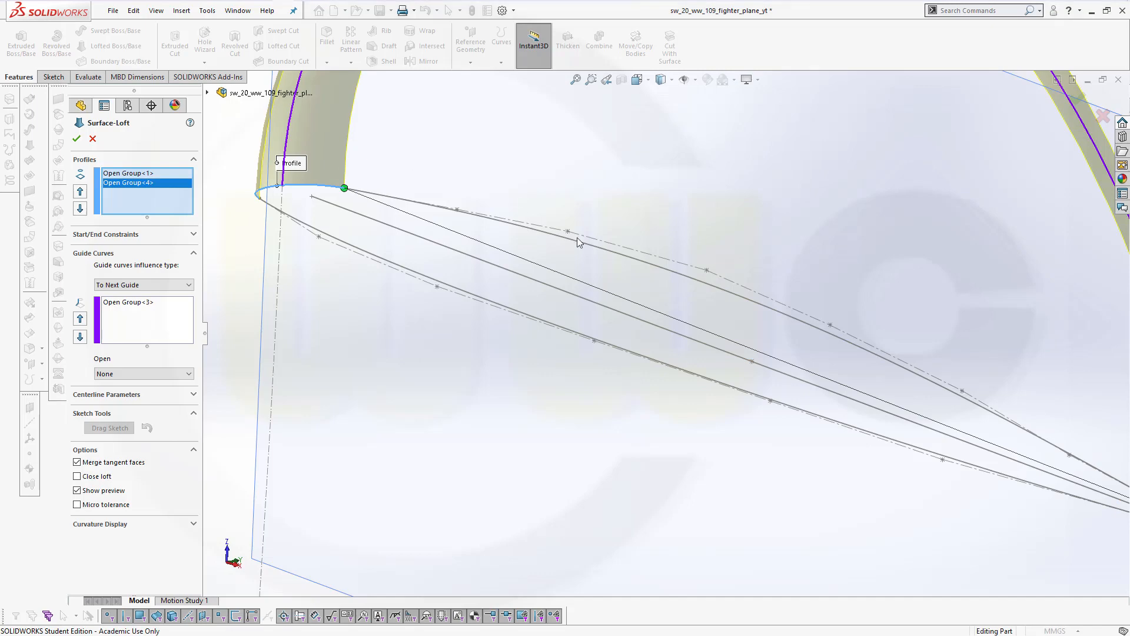
# Step: Set the loft's start and end constraints to Normal To Profile and create the curved surface strip
pyautogui.scroll(-3, 585, 246)
pyautogui.scroll(5, 619, 274)
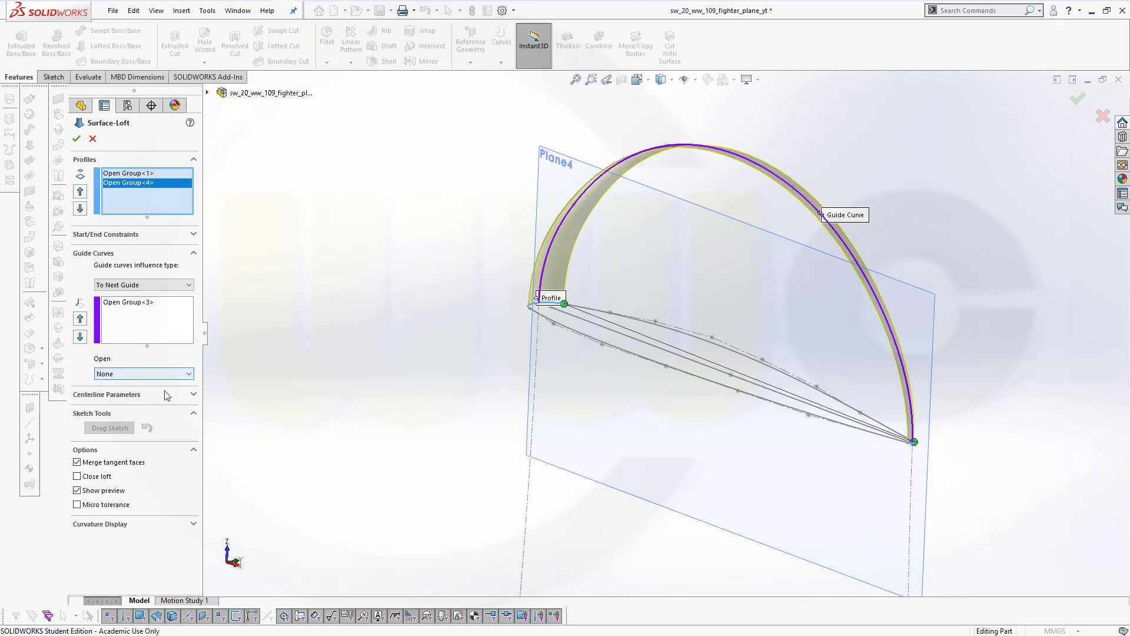
pyautogui.click(193, 235)
pyautogui.click(193, 261)
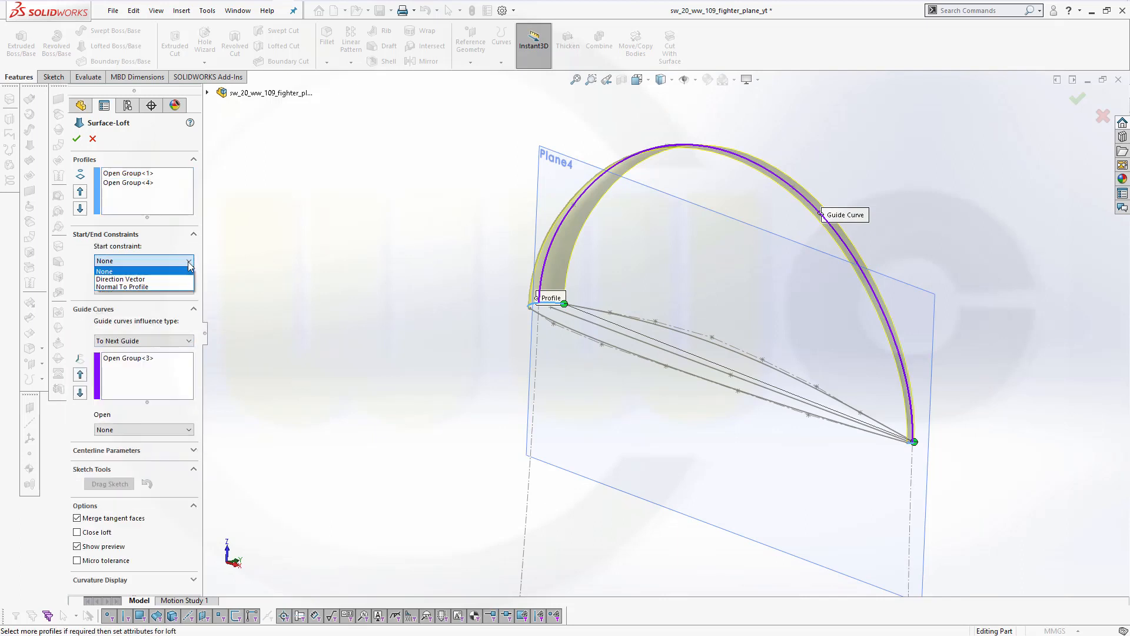
pyautogui.click(169, 286)
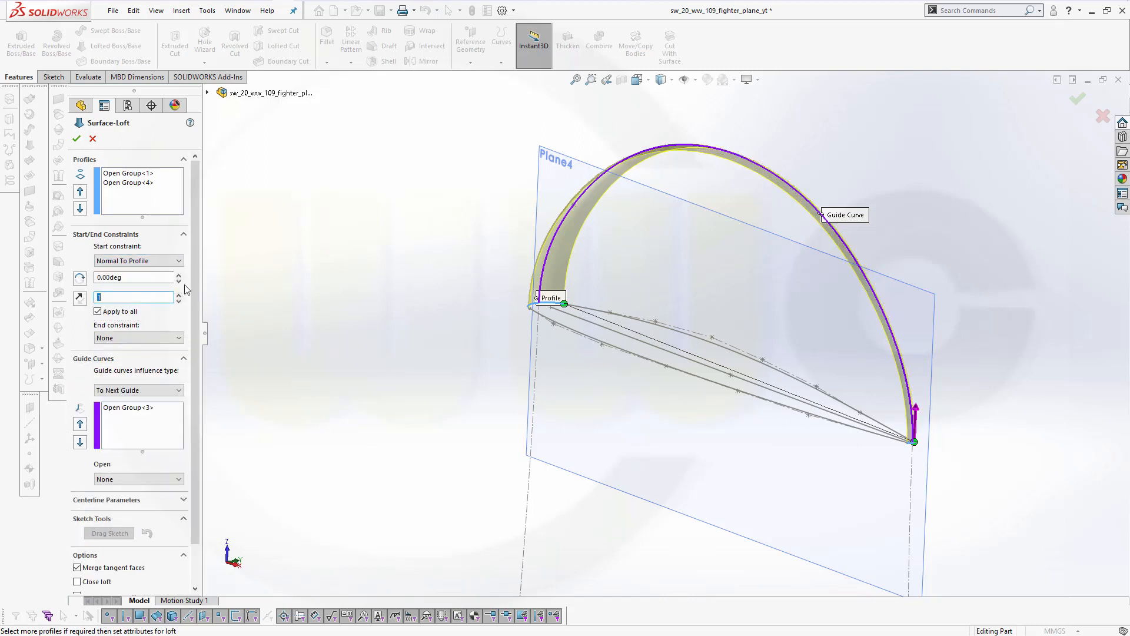
pyautogui.click(177, 338)
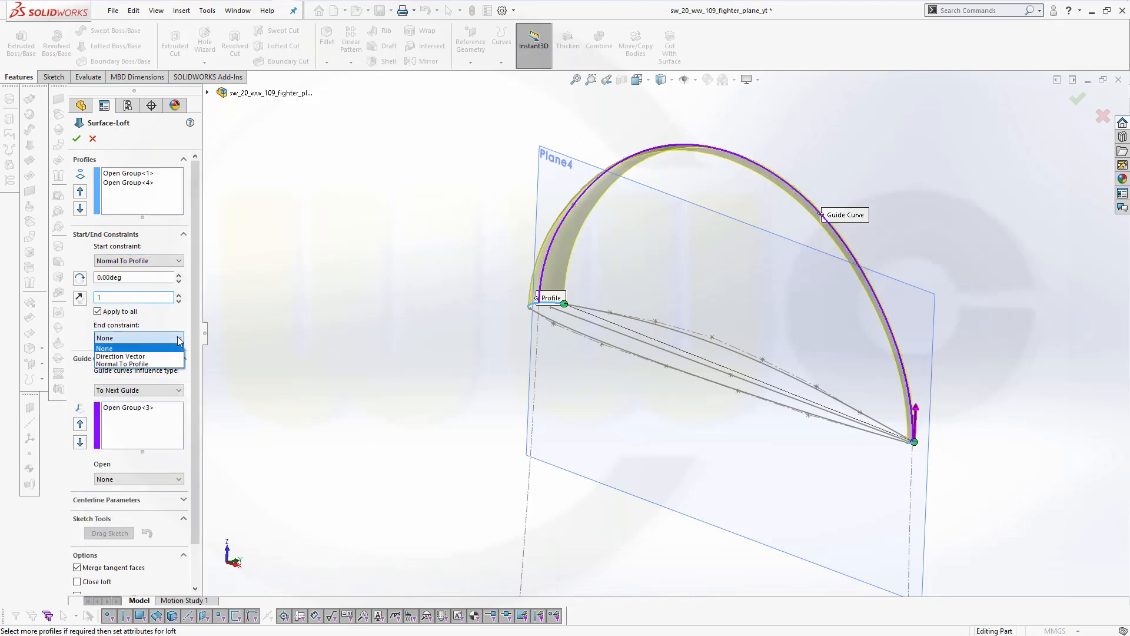
pyautogui.click(164, 366)
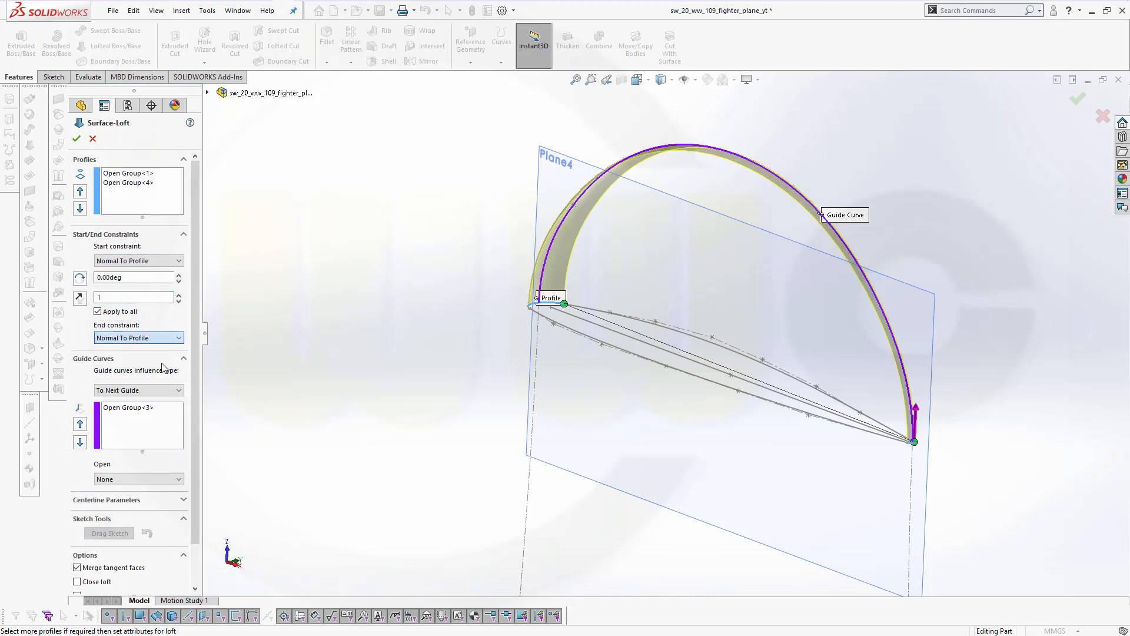
pyautogui.click(76, 140)
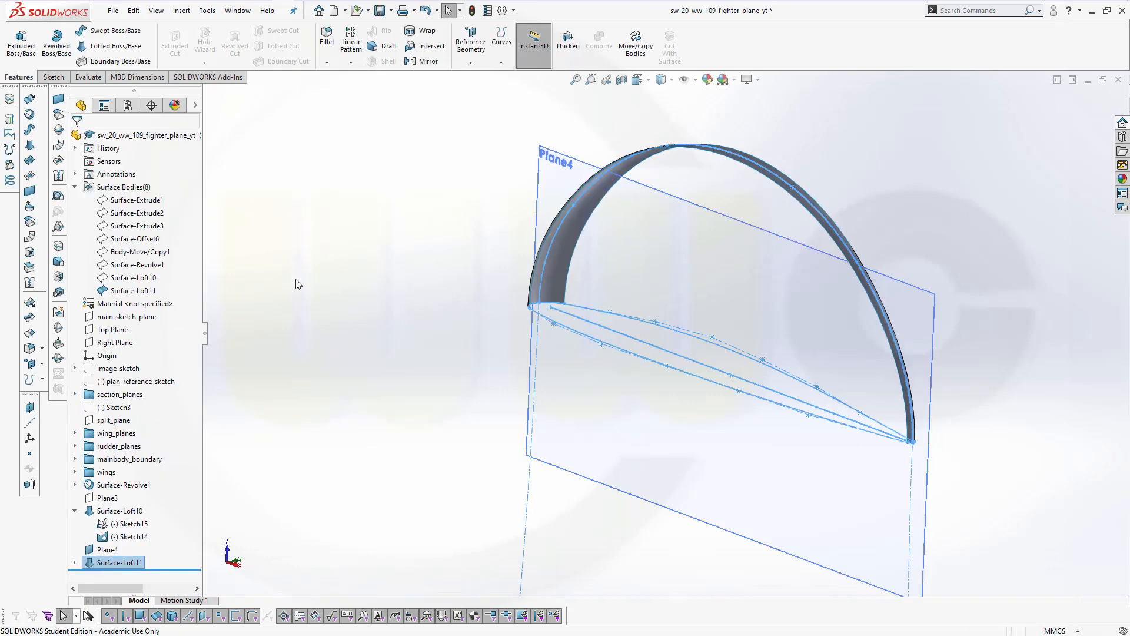
# Step: Show the Surface-Loft10 body and hide Sketch14 and Sketch15
pyautogui.moveTo(363, 352); pyautogui.dragTo(335, 369, button='middle')
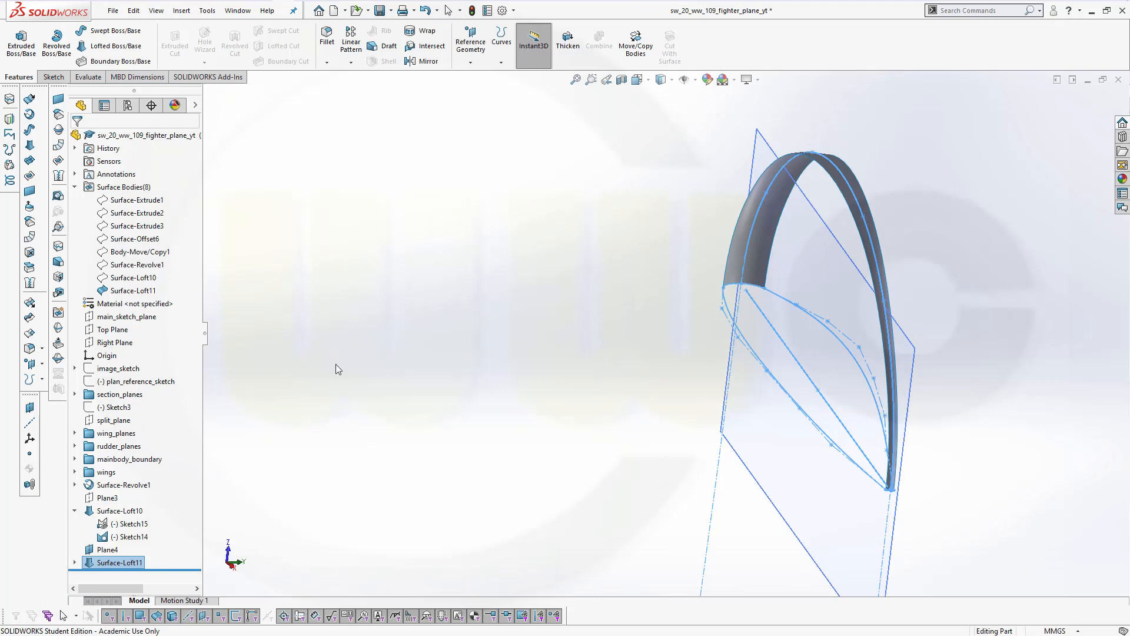
pyautogui.click(143, 284)
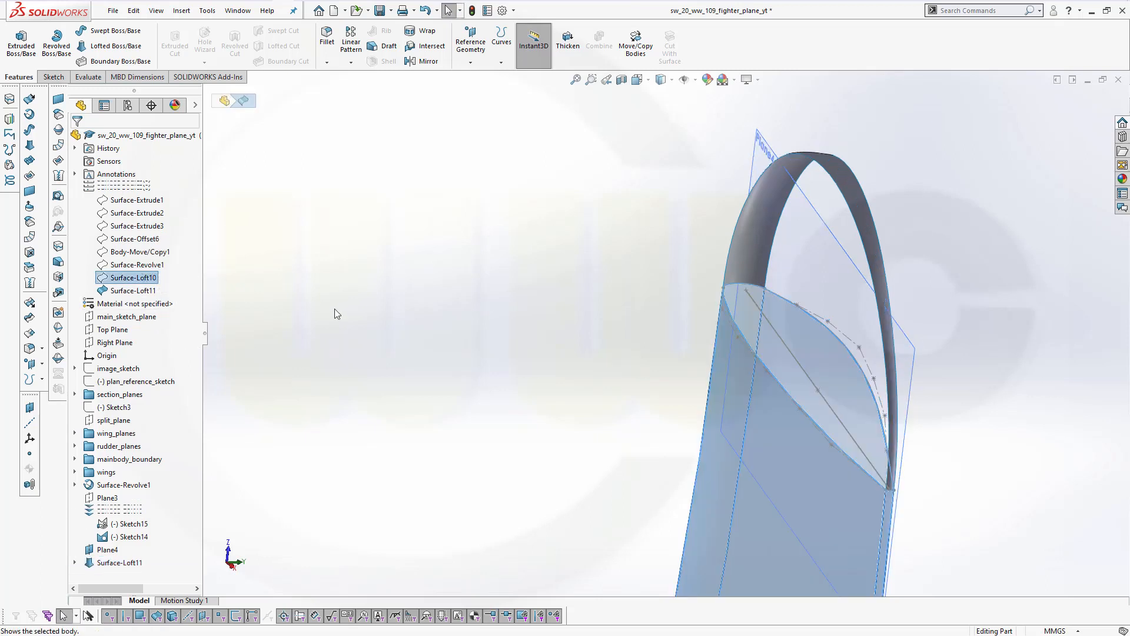
pyautogui.click(352, 314)
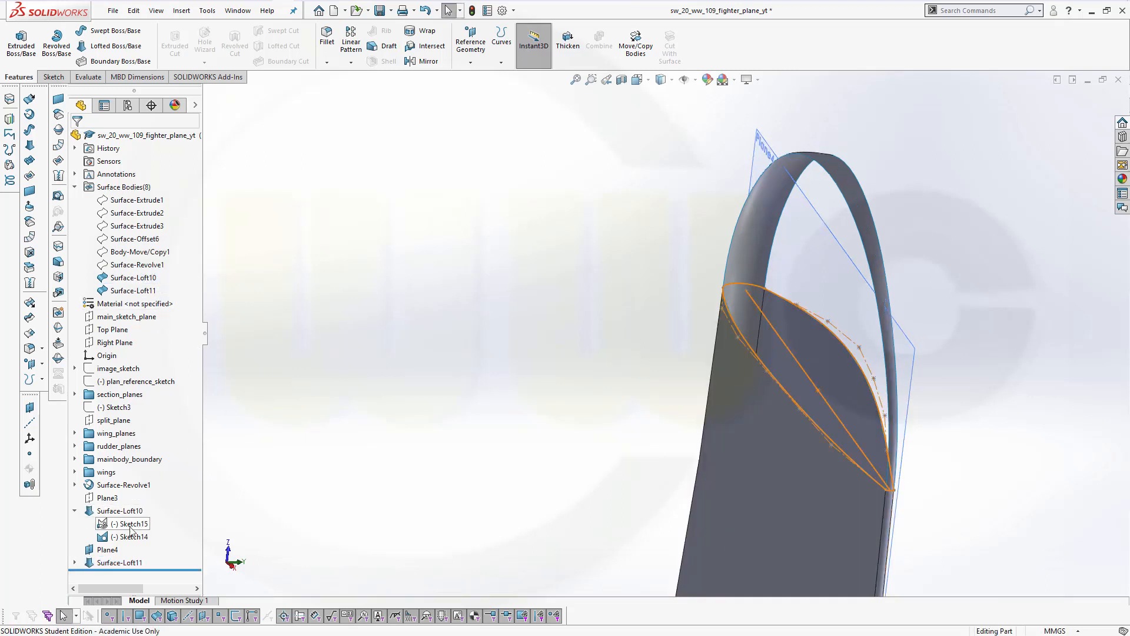
pyautogui.click(124, 537)
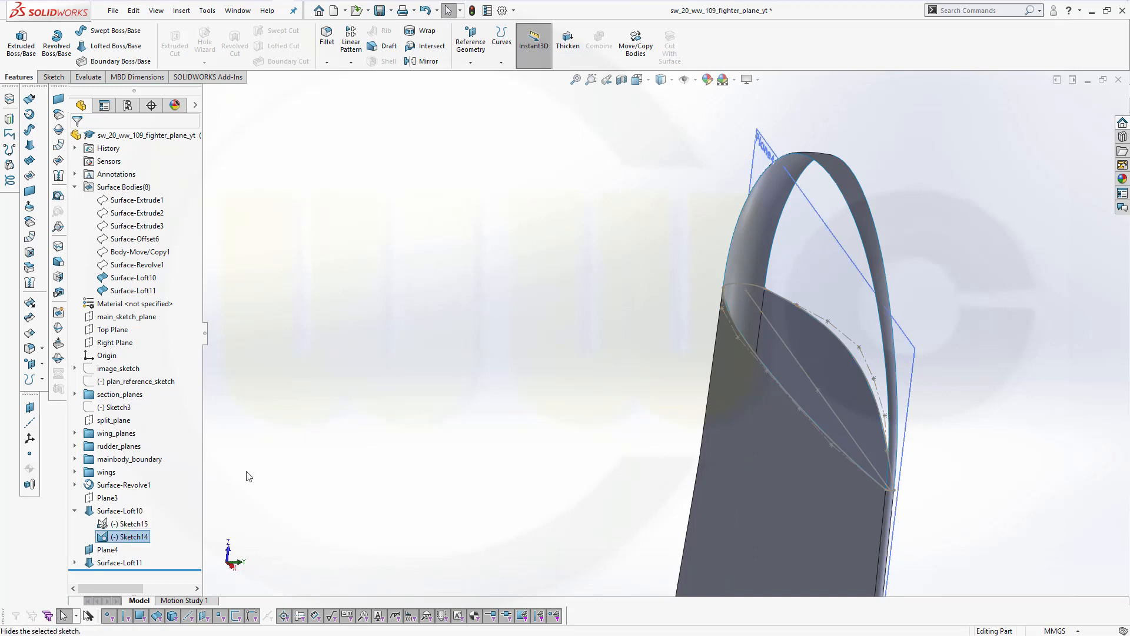
pyautogui.click(331, 424)
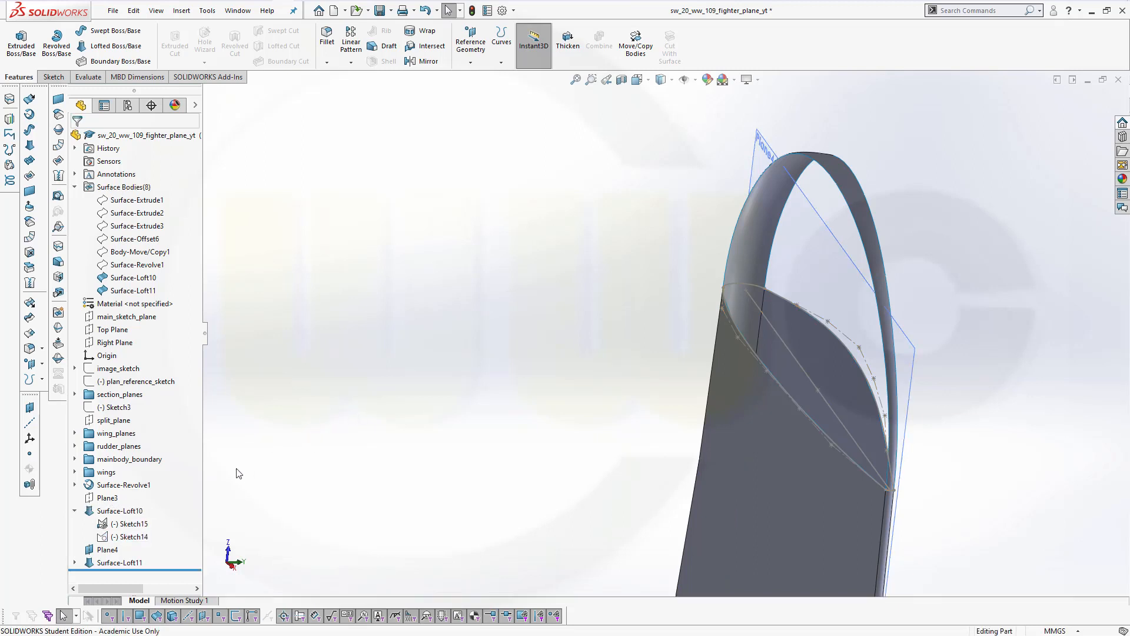
pyautogui.click(144, 523)
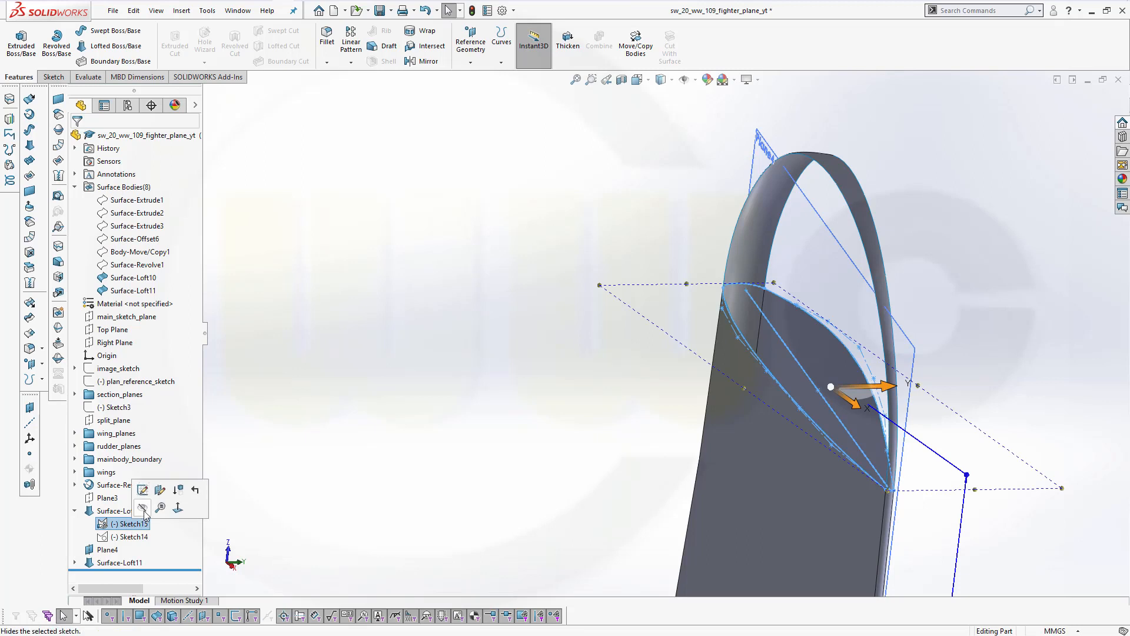
pyautogui.click(143, 508)
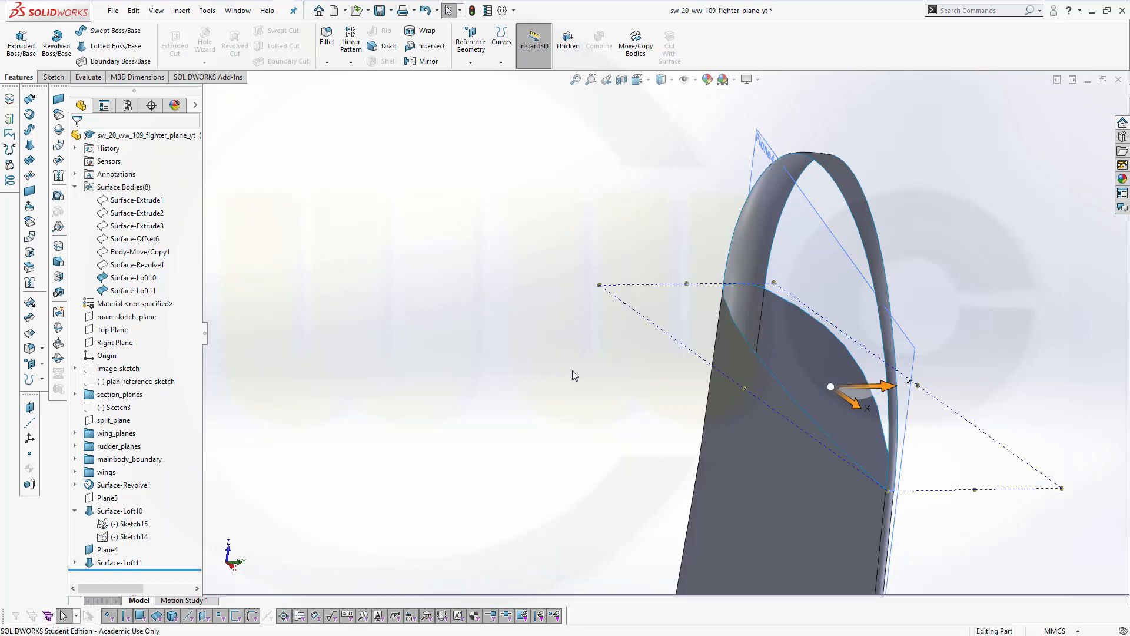
pyautogui.moveTo(572, 372); pyautogui.dragTo(588, 249, button='middle')
pyautogui.scroll(4, 873, 497)
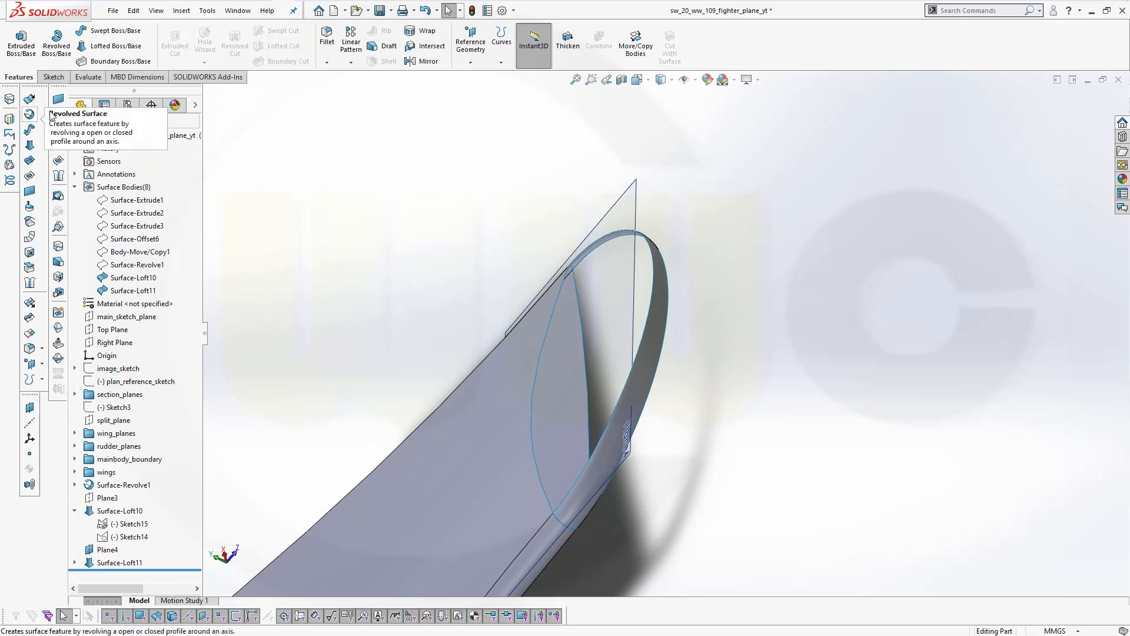
pyautogui.click(30, 145)
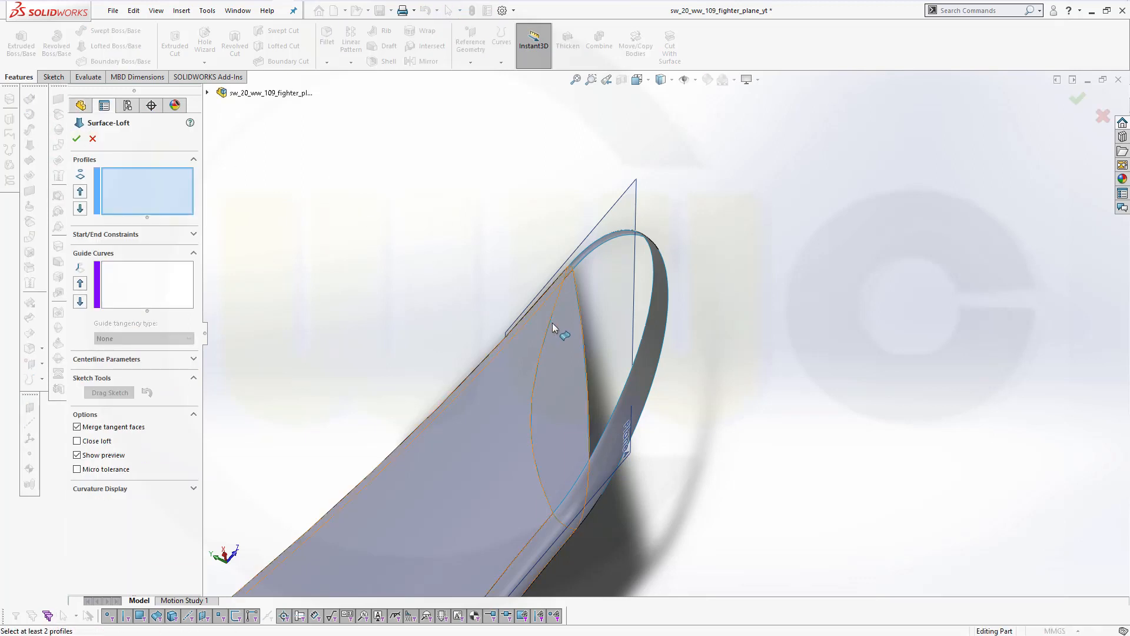
pyautogui.click(157, 200)
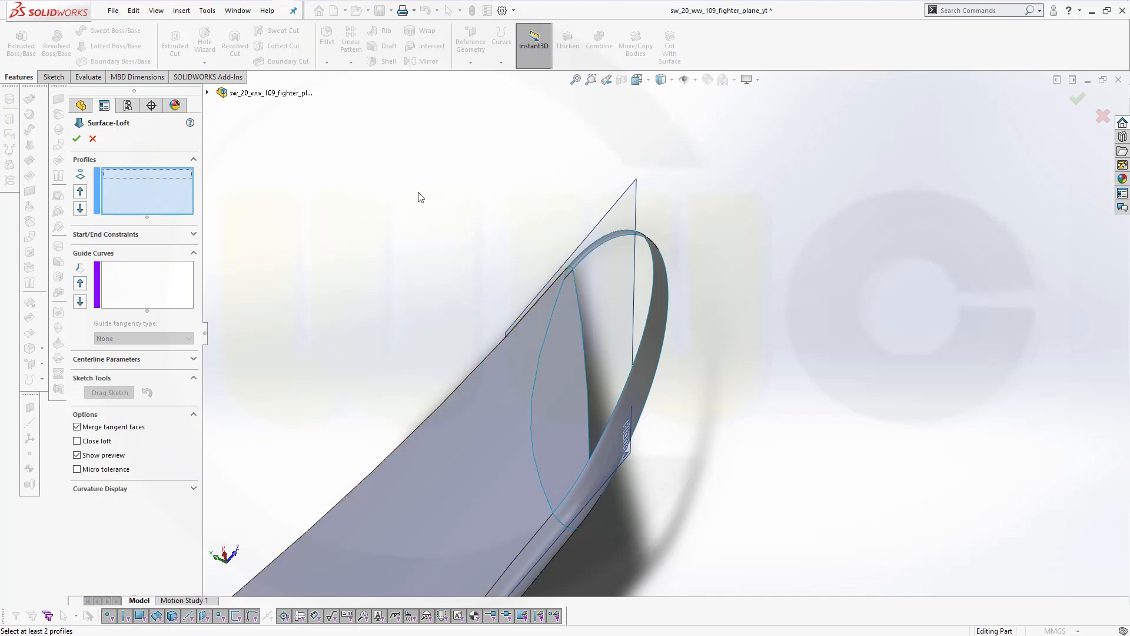
pyautogui.rightClick(395, 201)
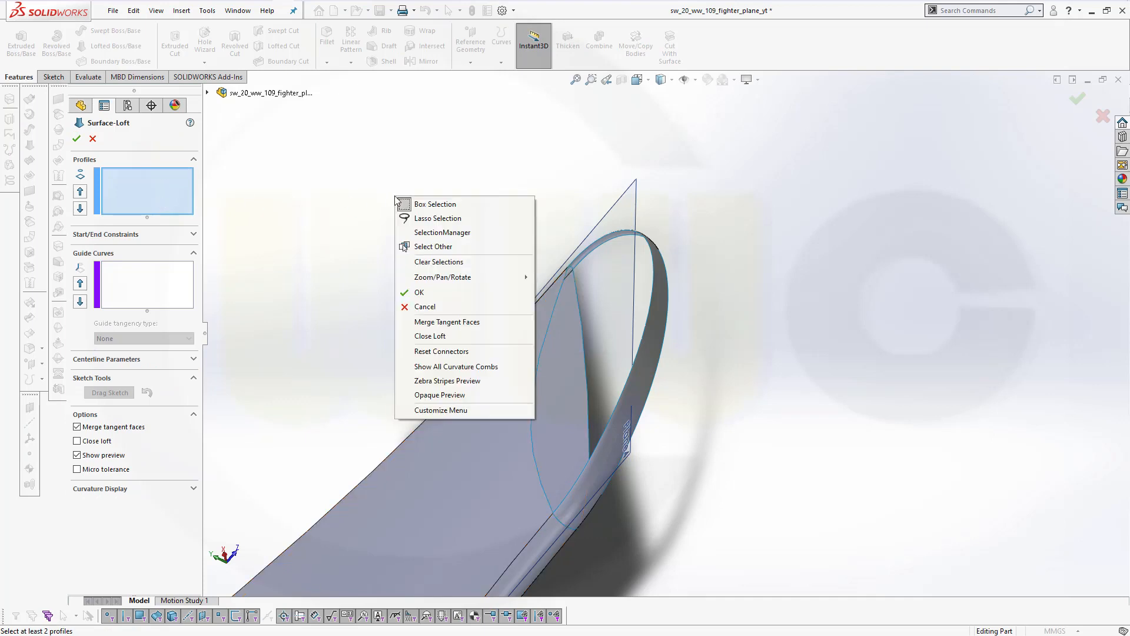
pyautogui.click(436, 233)
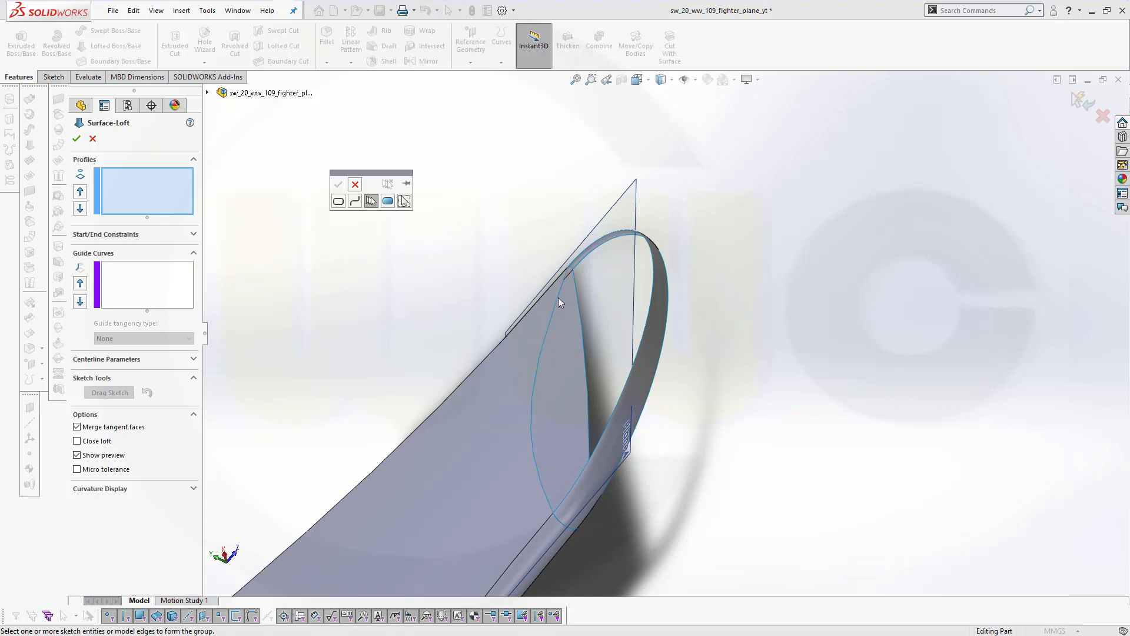
pyautogui.scroll(-5, 569, 281)
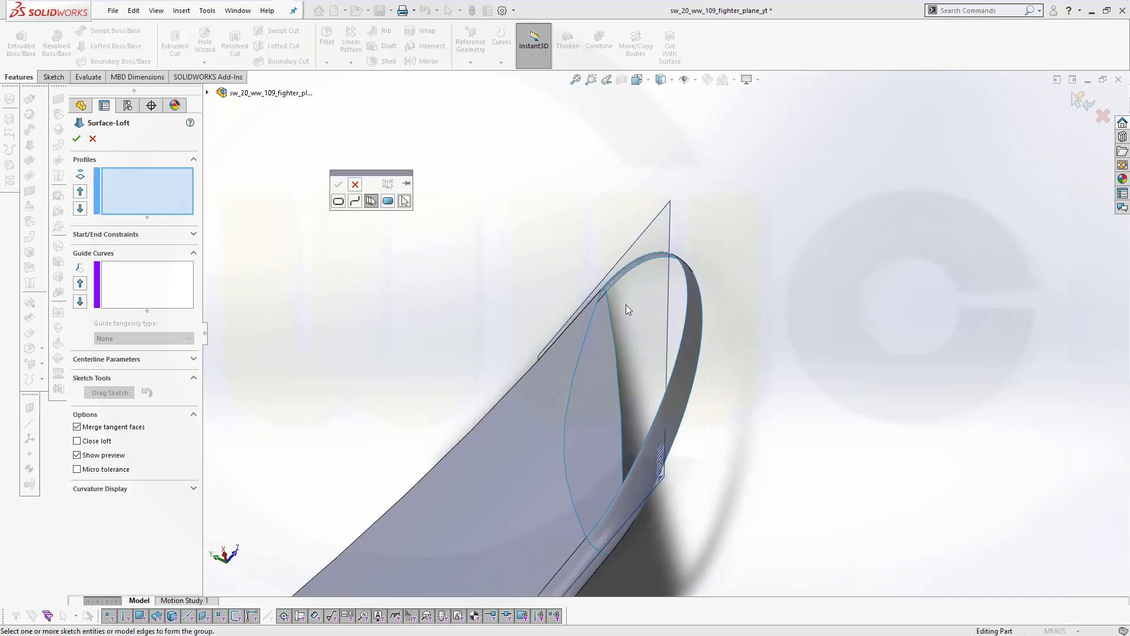
pyautogui.scroll(-3, 583, 301)
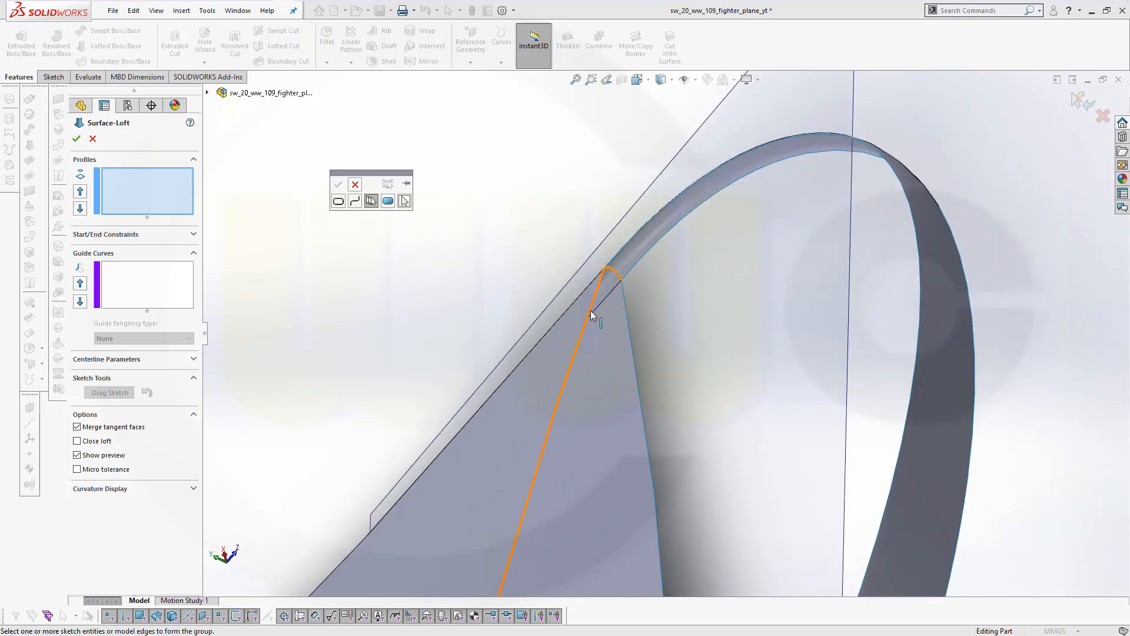
pyautogui.click(355, 185)
pyautogui.click(92, 138)
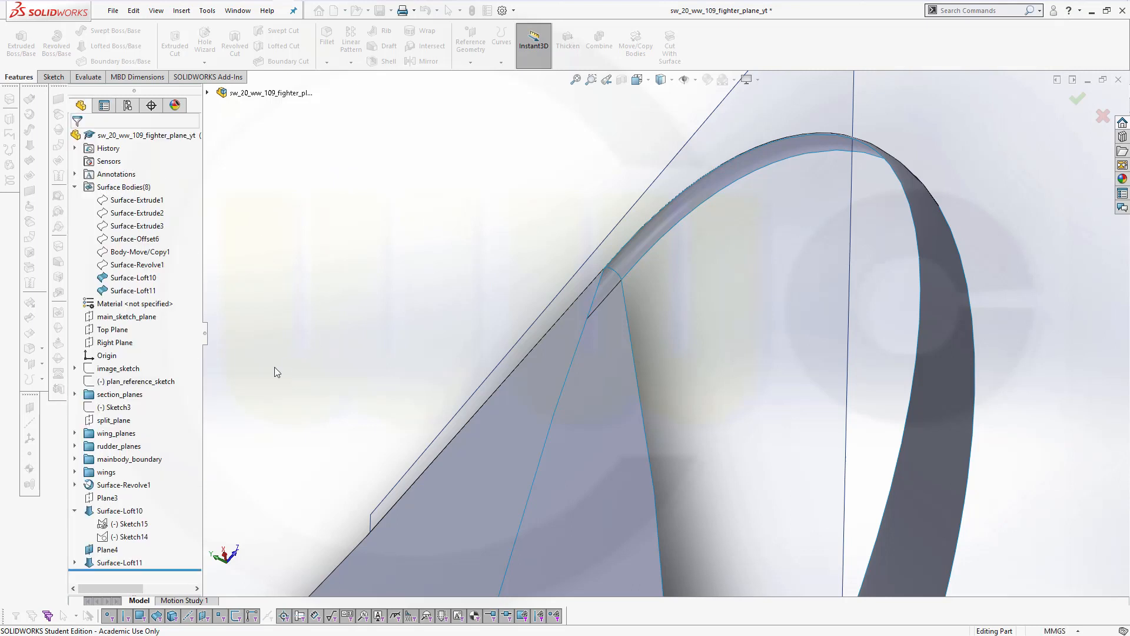
# Step: Show Sketch15 under Surface-Loft10 again and clear the selection
pyautogui.click(125, 524)
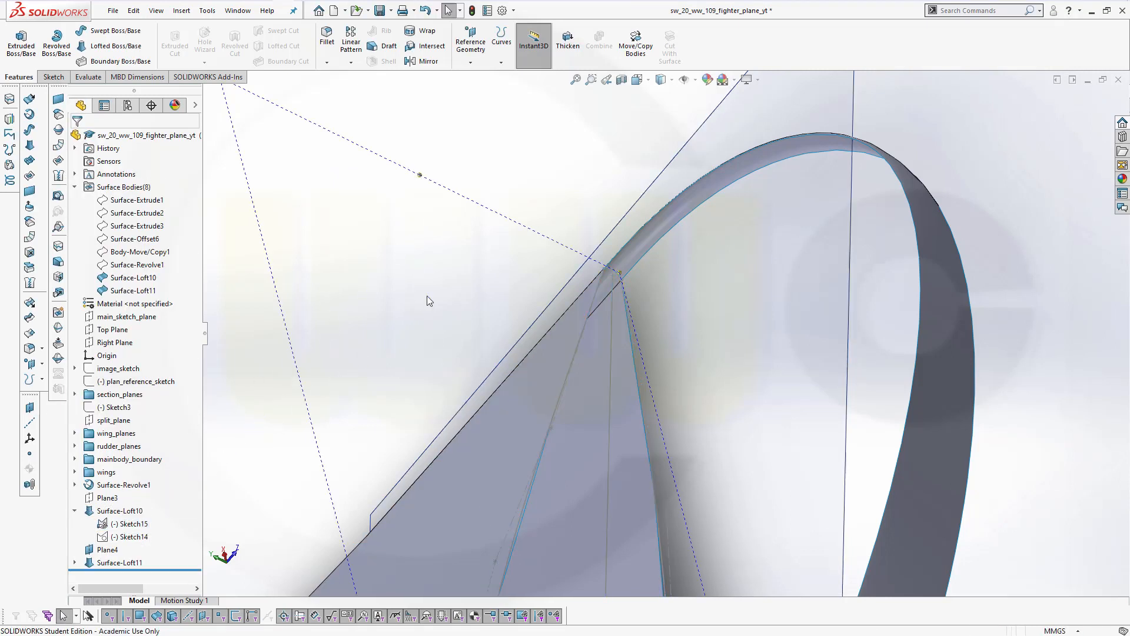
pyautogui.moveTo(439, 297); pyautogui.dragTo(514, 263, button='middle')
pyautogui.click(504, 262)
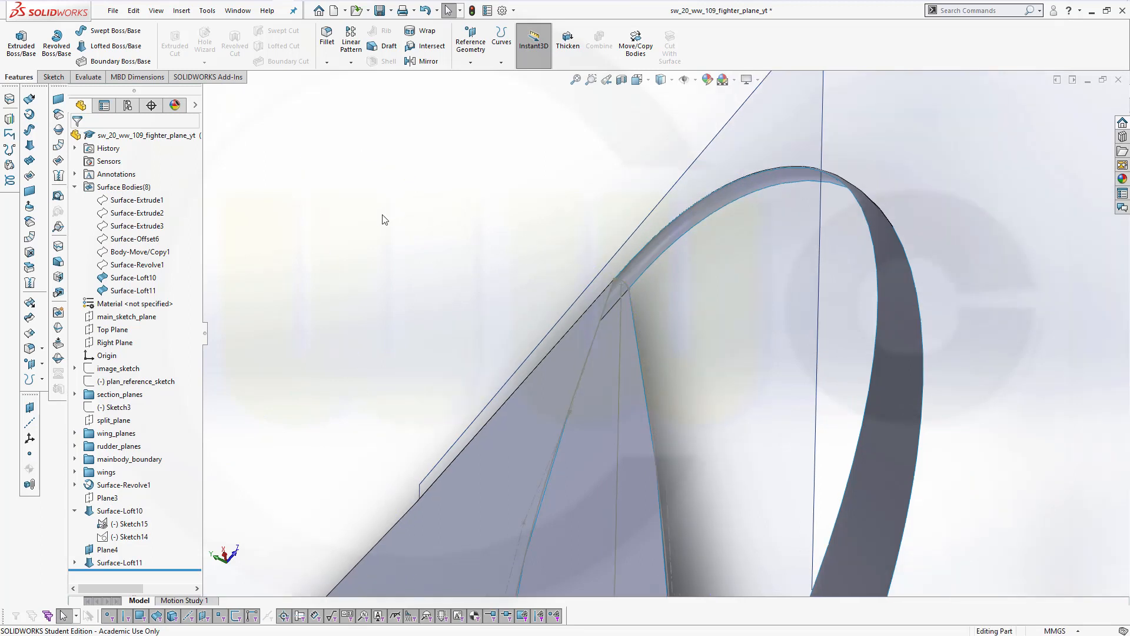
# Step: Start a surface loft and remove the whole Sketch15 from its profiles after picking it
pyautogui.click(29, 145)
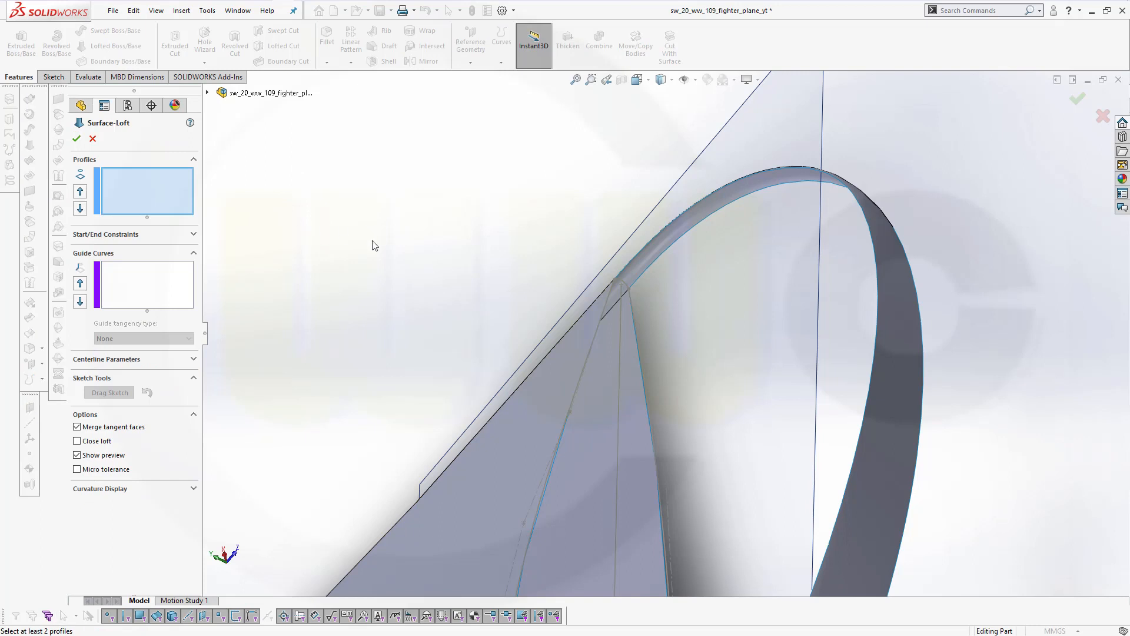
pyautogui.click(586, 366)
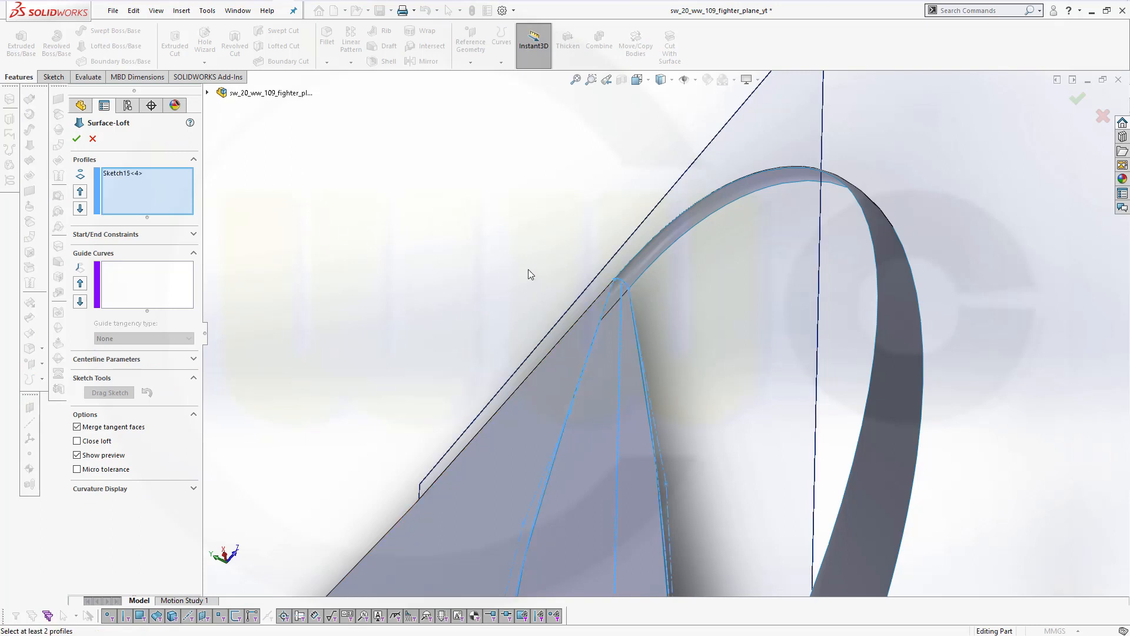
pyautogui.click(133, 173)
pyautogui.rightClick(130, 176)
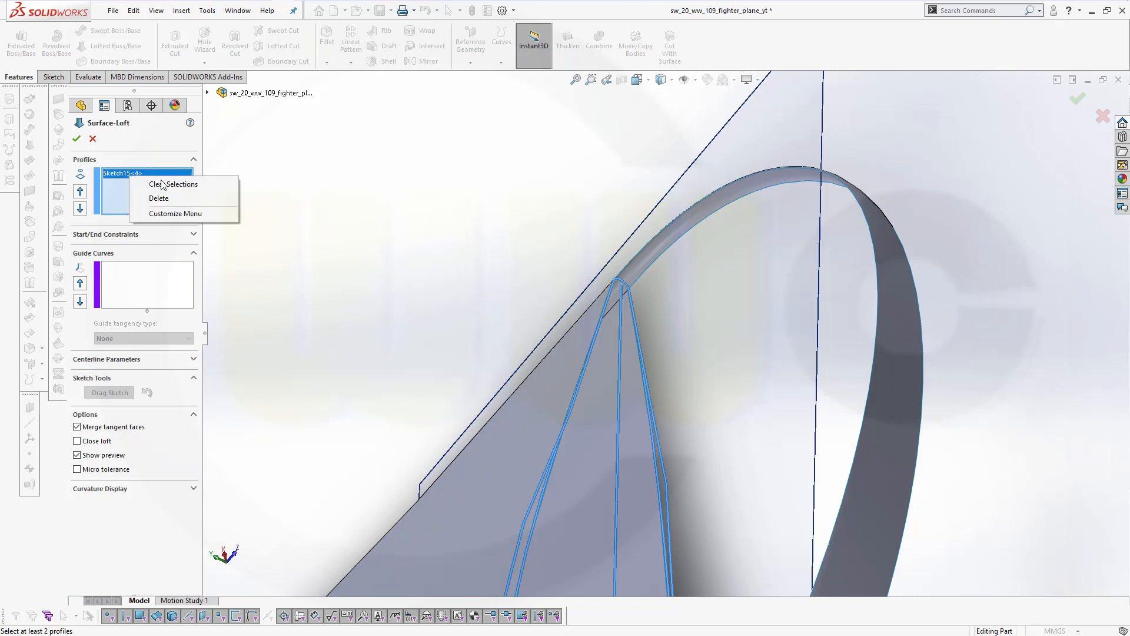
pyautogui.click(163, 200)
# Step: Use SelectionManager to add Sketch15's one side curve as the first loft profile and the curved strip's adjoining edge as the second
pyautogui.rightClick(285, 189)
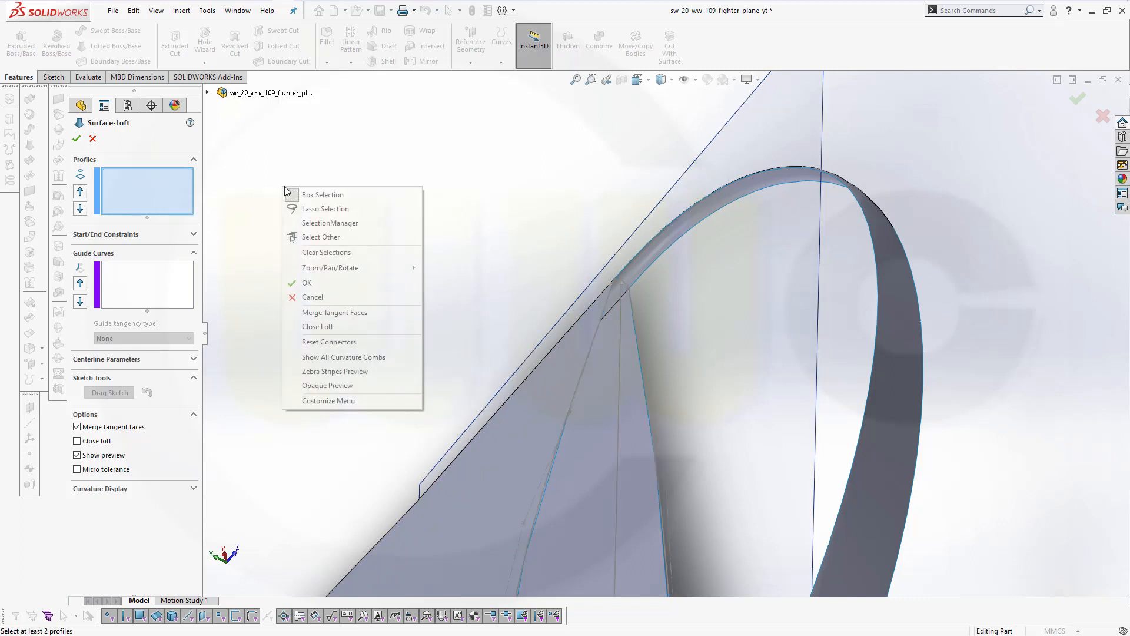
pyautogui.click(311, 222)
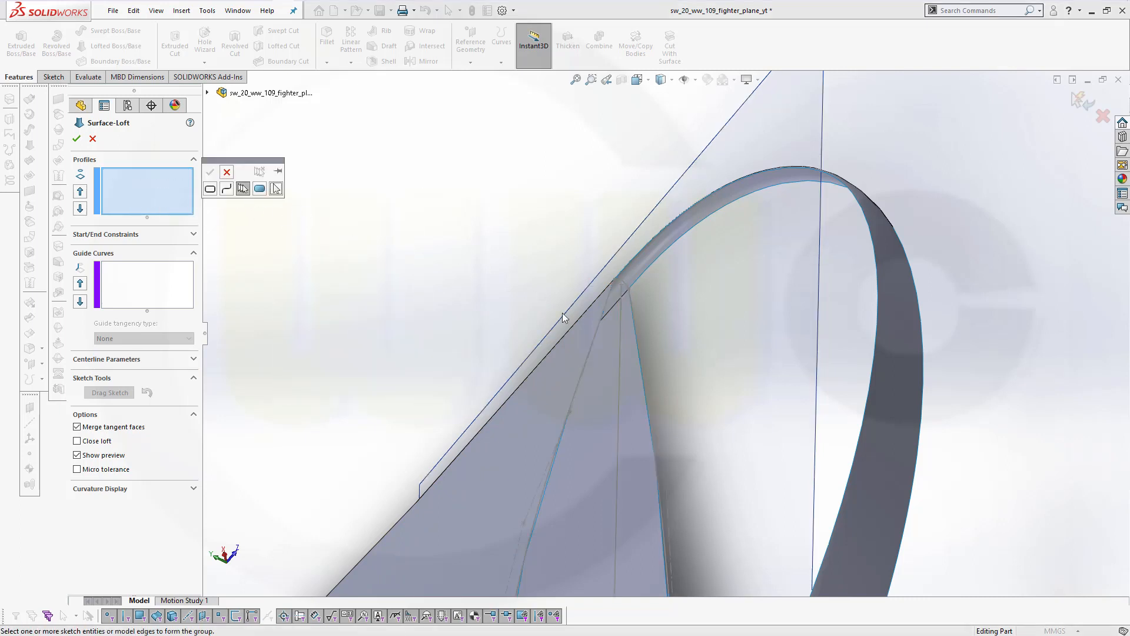
pyautogui.click(585, 362)
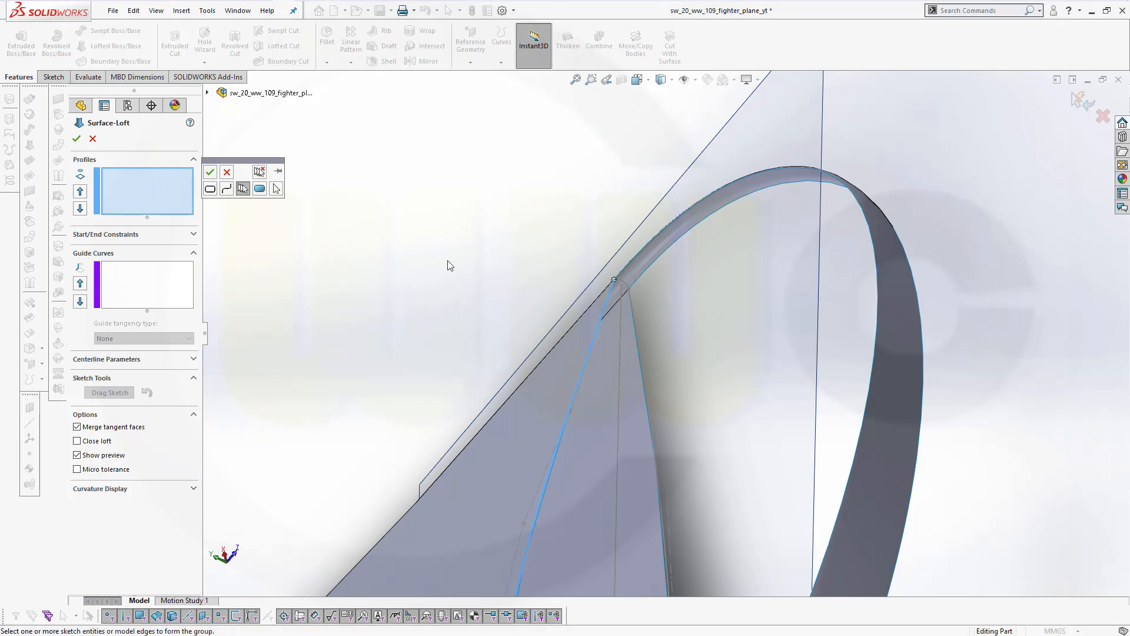
pyautogui.click(209, 172)
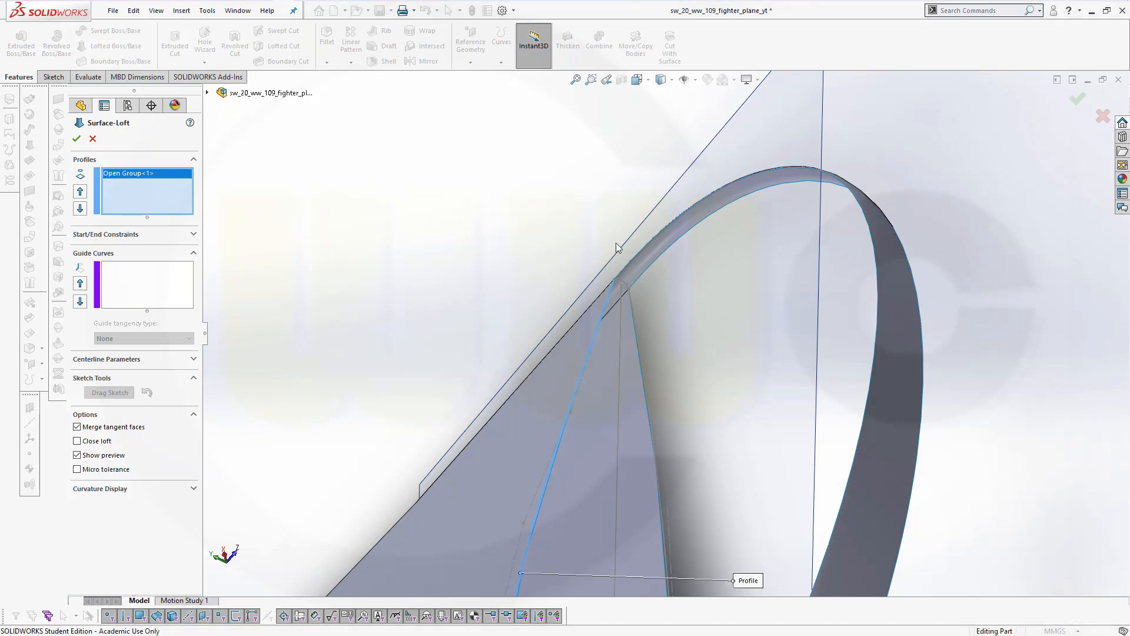
pyautogui.click(638, 251)
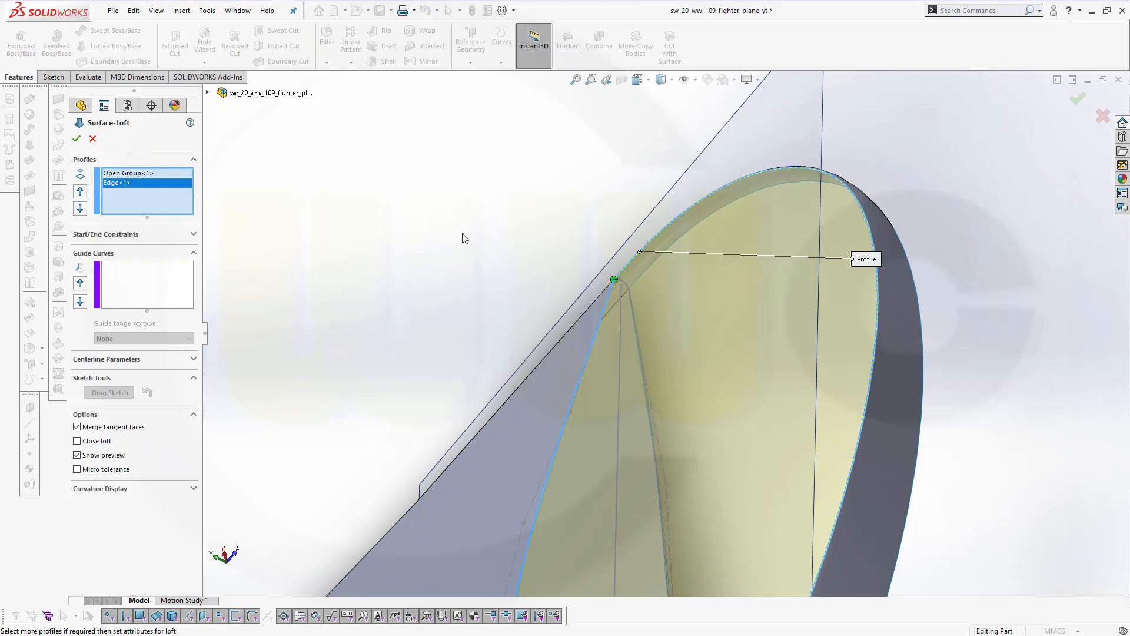
# Step: Set the loft's start constraint to Normal To Profile and its end constraint to Tangency To Face
pyautogui.moveTo(400, 238); pyautogui.dragTo(391, 202, button='middle')
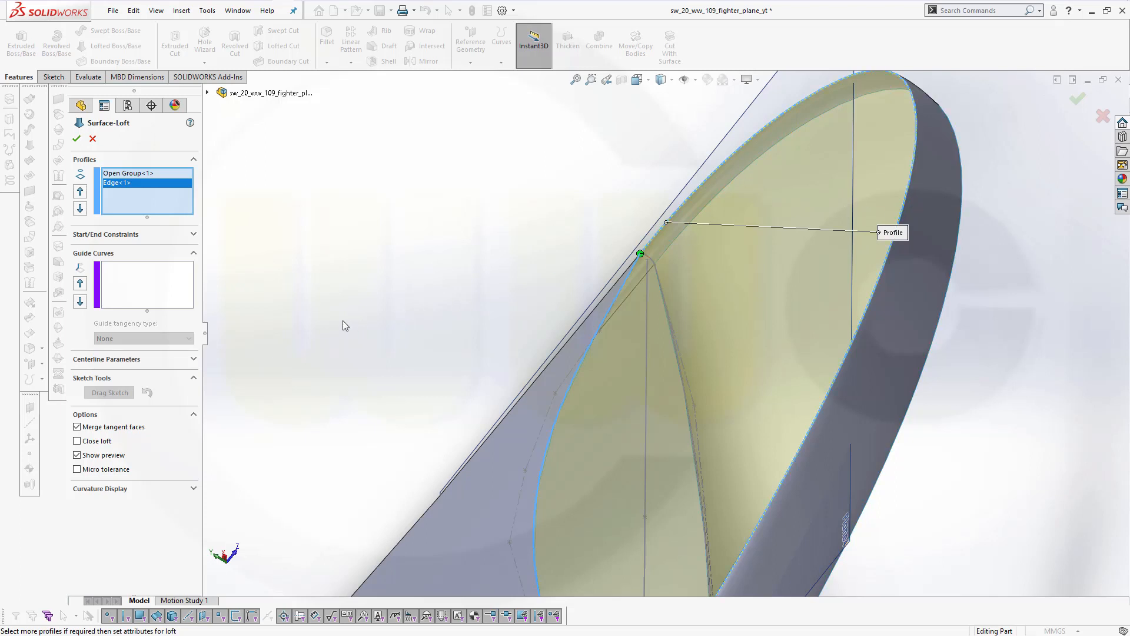
pyautogui.click(194, 235)
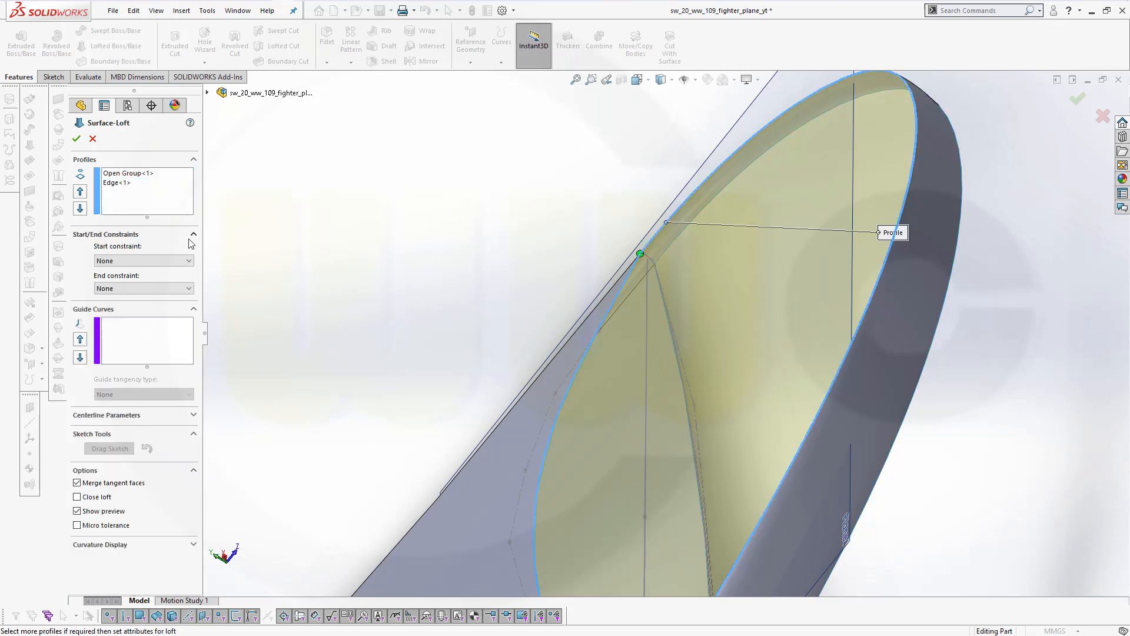
pyautogui.click(187, 261)
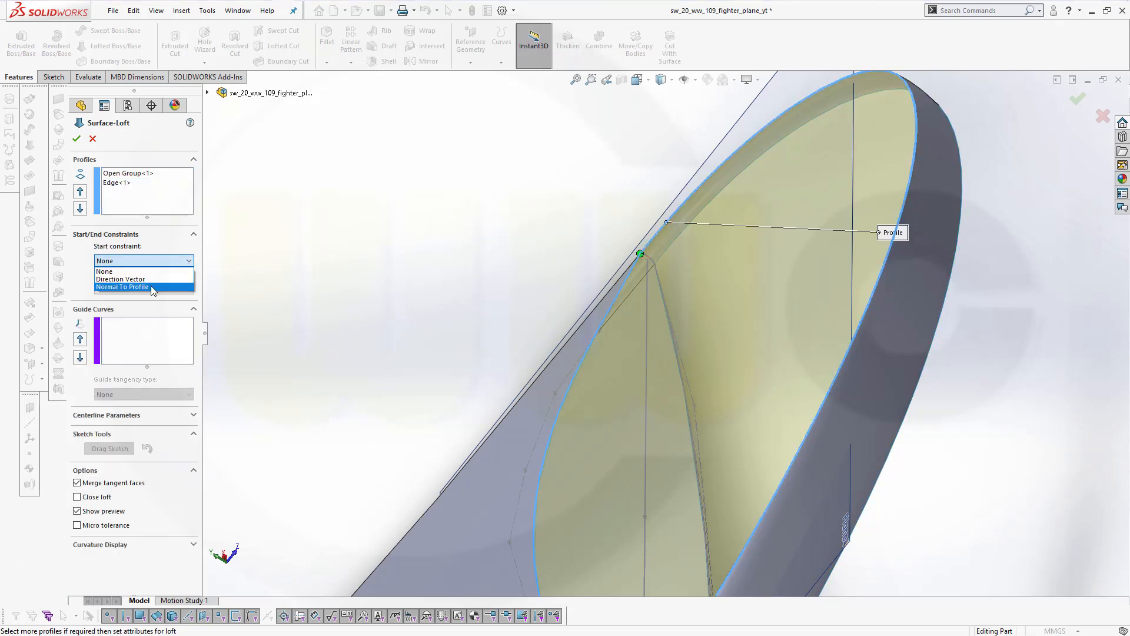
pyautogui.click(148, 286)
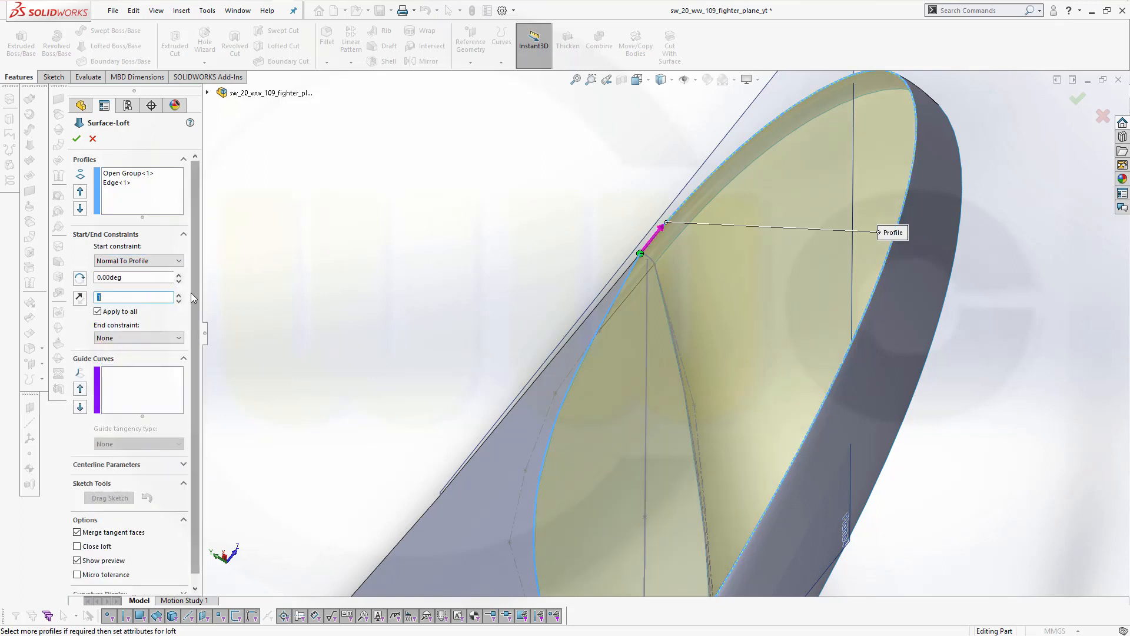
pyautogui.click(176, 339)
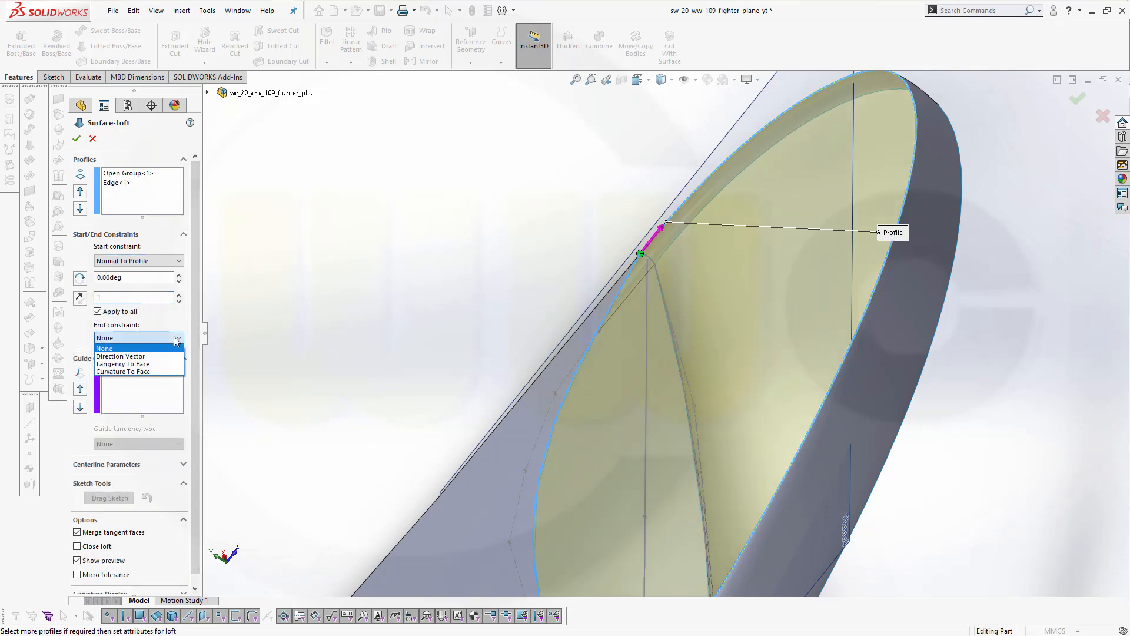
pyautogui.click(150, 364)
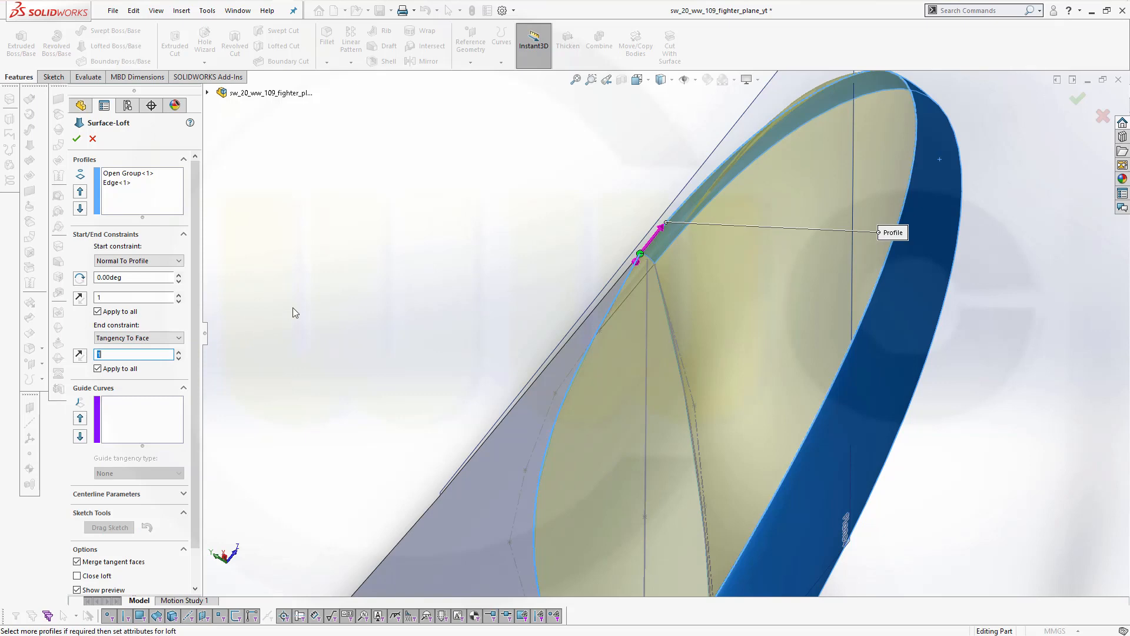
# Step: Set the end tangency length to 0.5 and create the lofted surface on this side of the tip
pyautogui.moveTo(294, 312); pyautogui.dragTo(292, 287, button='middle')
pyautogui.scroll(4, 529, 372)
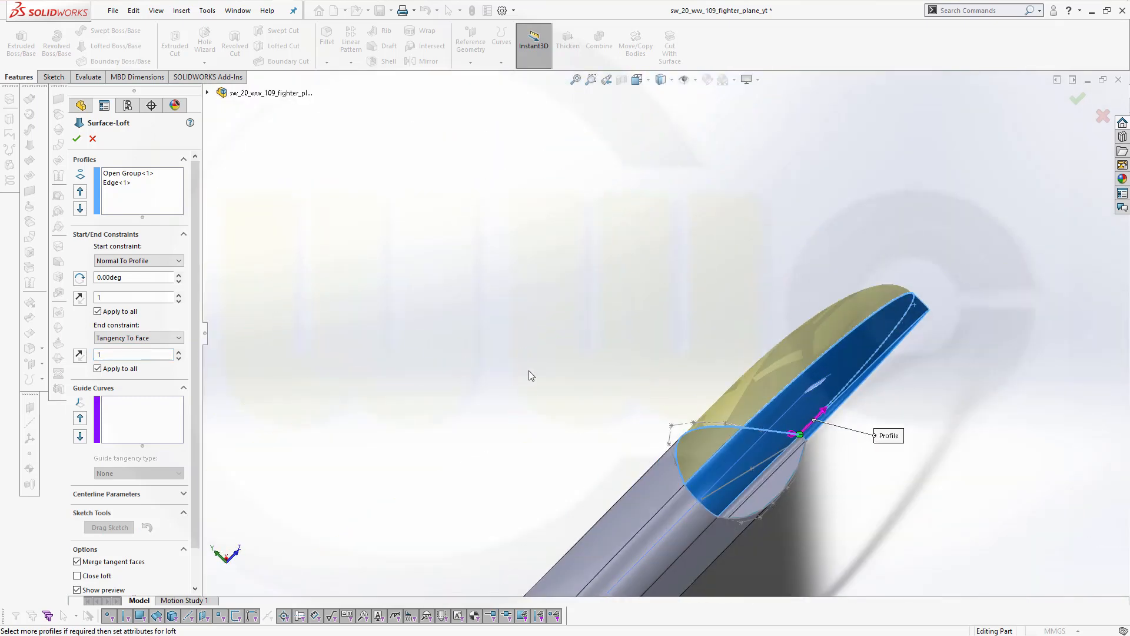
pyautogui.moveTo(865, 383); pyautogui.dragTo(880, 365, button='middle')
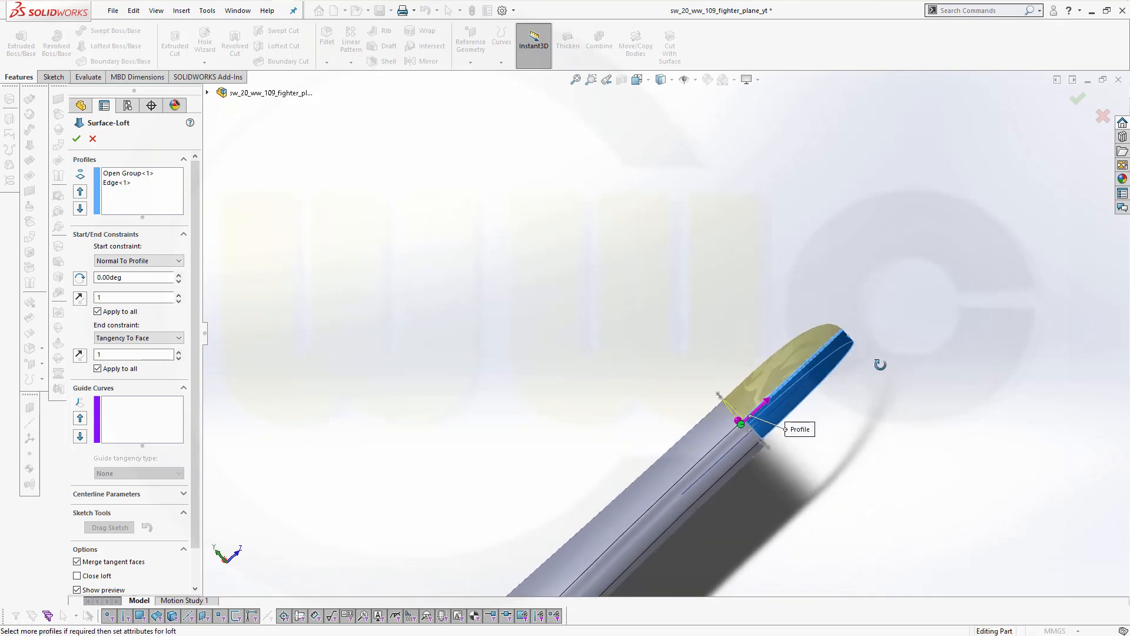
pyautogui.doubleClick(119, 353)
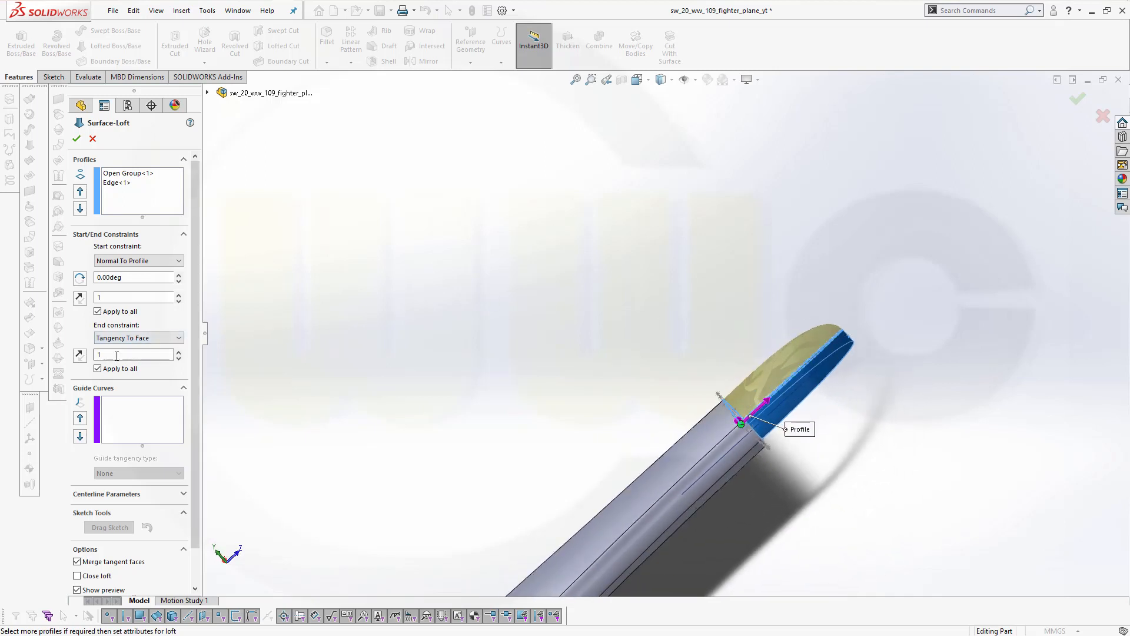
pyautogui.write('0.5')
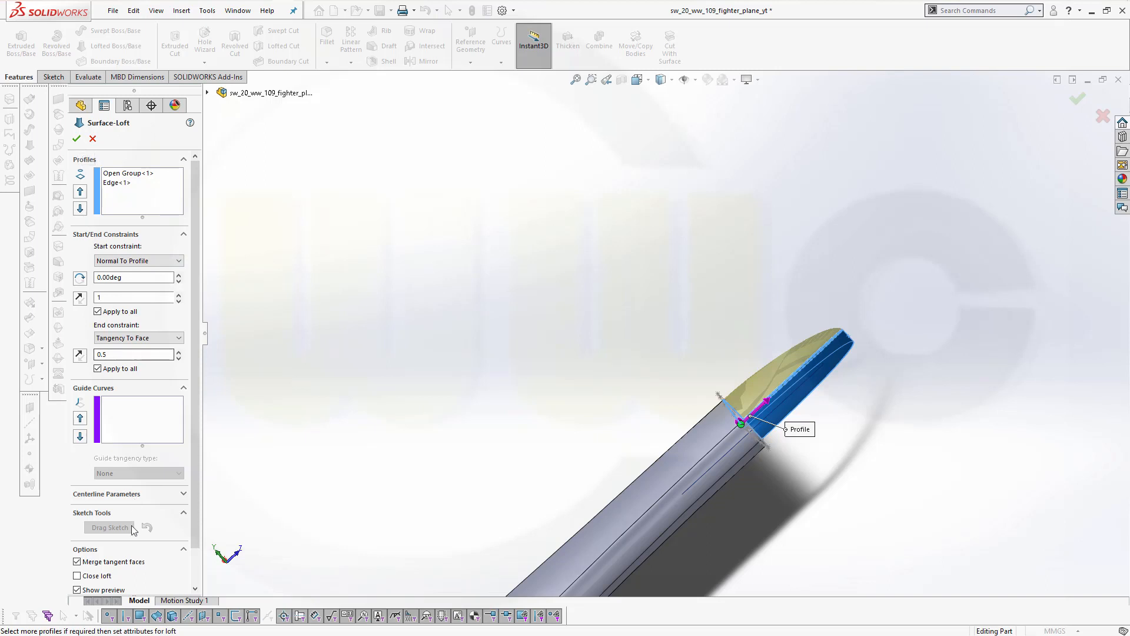
pyautogui.click(77, 140)
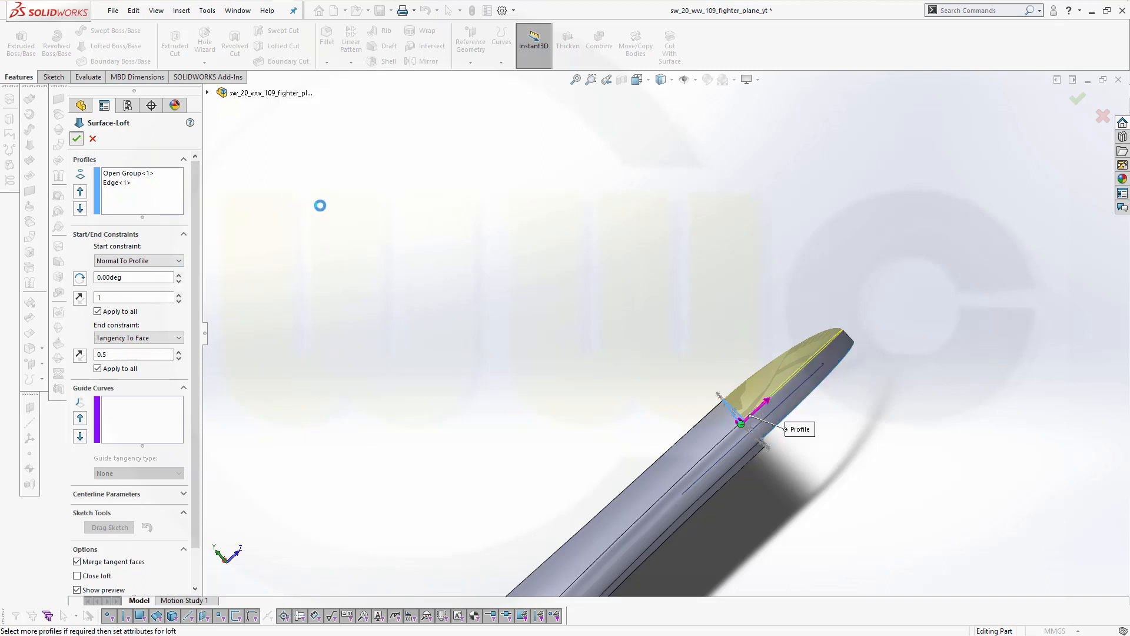
# Step: Examine the new tip surface and the remaining open side from several angles, and clear the selection
pyautogui.moveTo(489, 382); pyautogui.dragTo(349, 88, button='middle')
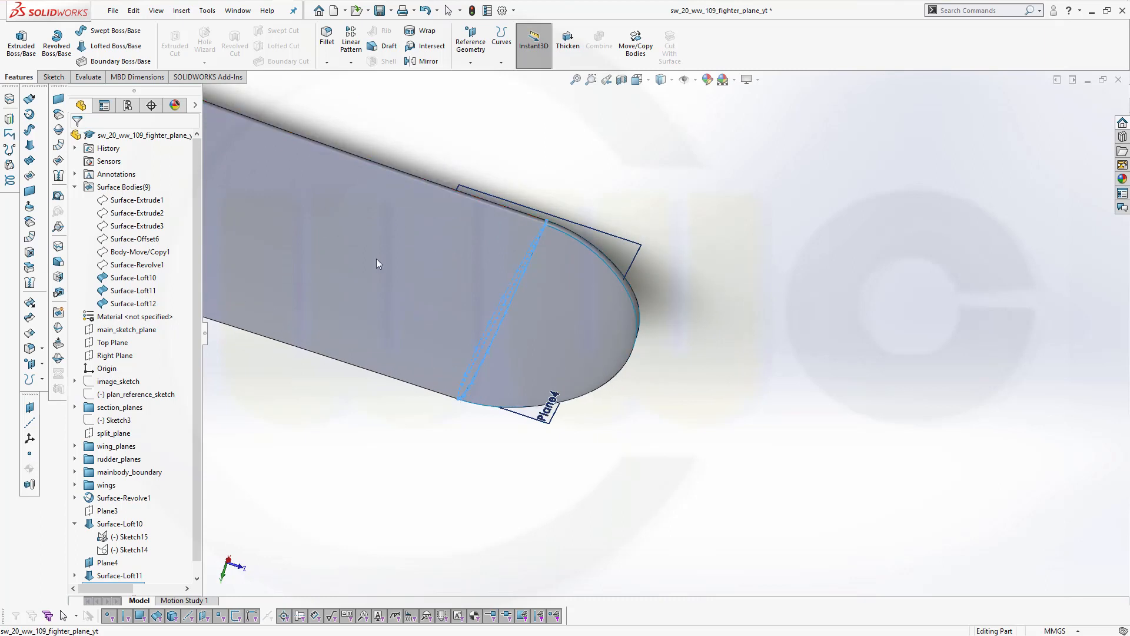
pyautogui.scroll(-3, 347, 291)
pyautogui.scroll(3, 385, 299)
pyautogui.scroll(1, 506, 358)
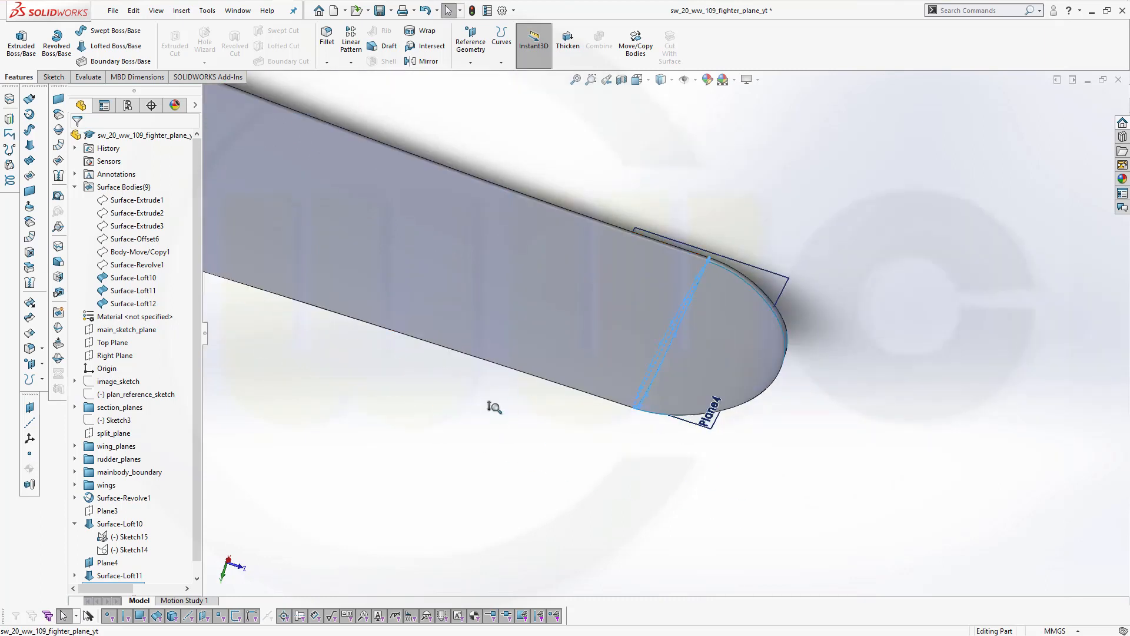
pyautogui.scroll(-4, 484, 399)
pyautogui.scroll(2, 477, 396)
pyautogui.moveTo(477, 403); pyautogui.dragTo(524, 136, button='middle')
pyautogui.moveTo(495, 370); pyautogui.dragTo(543, 112, button='middle')
pyautogui.moveTo(557, 303); pyautogui.dragTo(909, 242, button='middle')
pyautogui.scroll(2, 715, 416)
pyautogui.scroll(2, 676, 218)
pyautogui.moveTo(675, 218); pyautogui.dragTo(693, 373, button='middle')
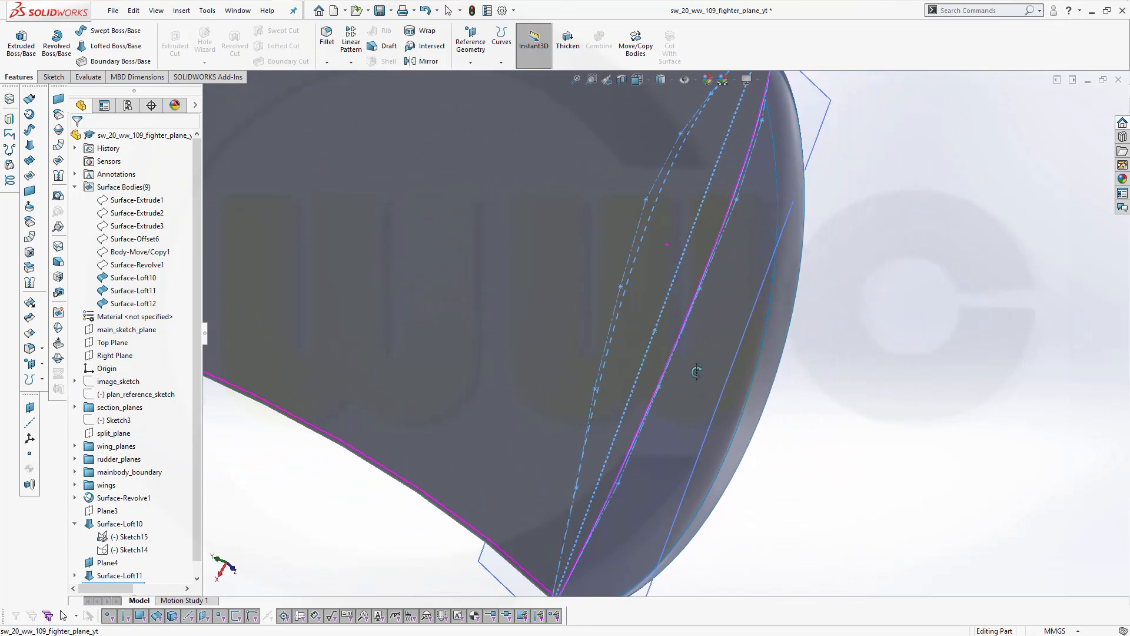
pyautogui.press('Escape')
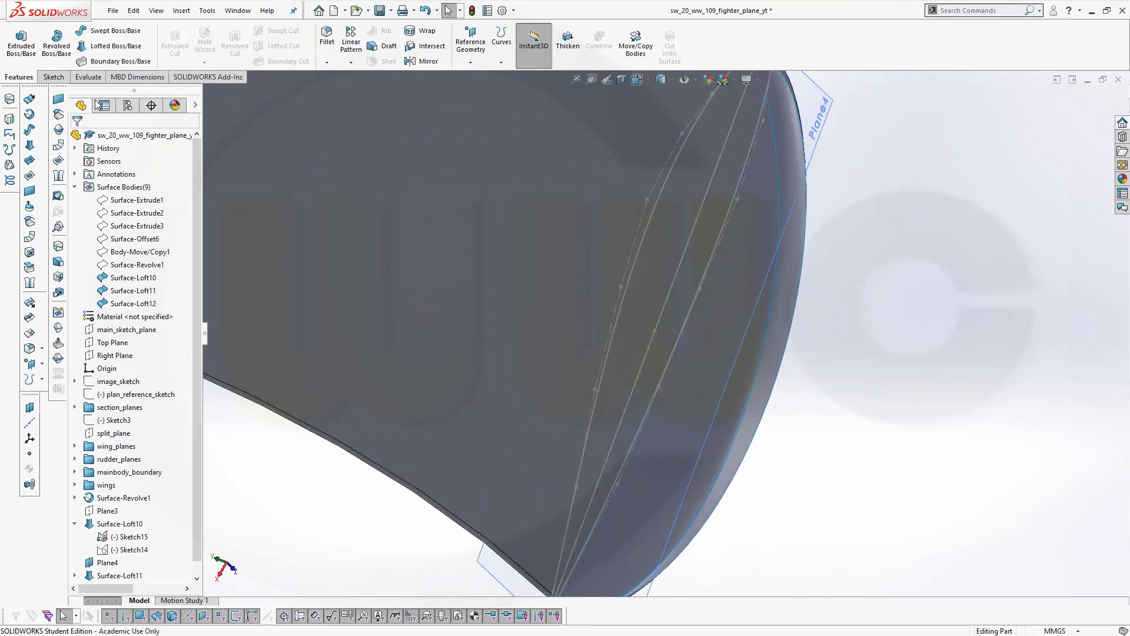
pyautogui.click(29, 146)
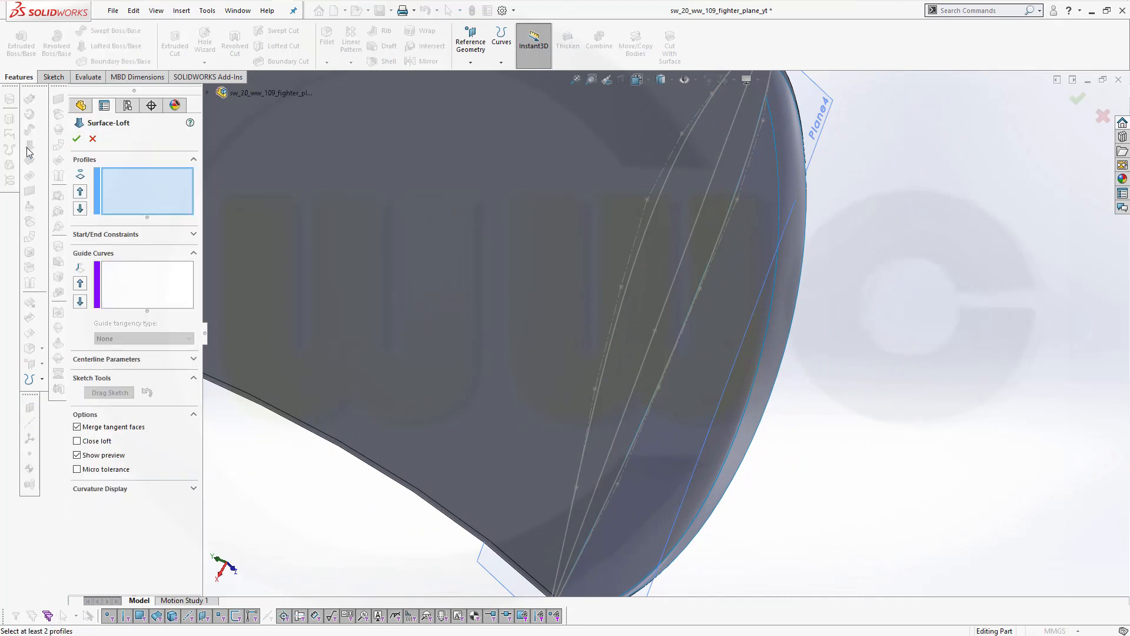
pyautogui.rightClick(140, 189)
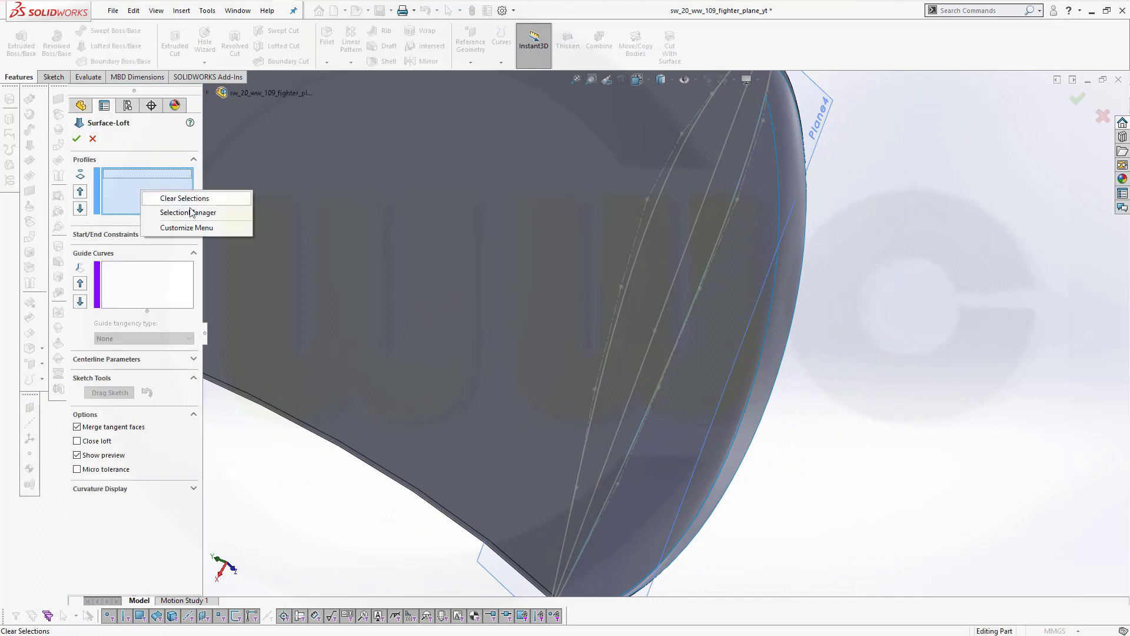
pyautogui.click(200, 212)
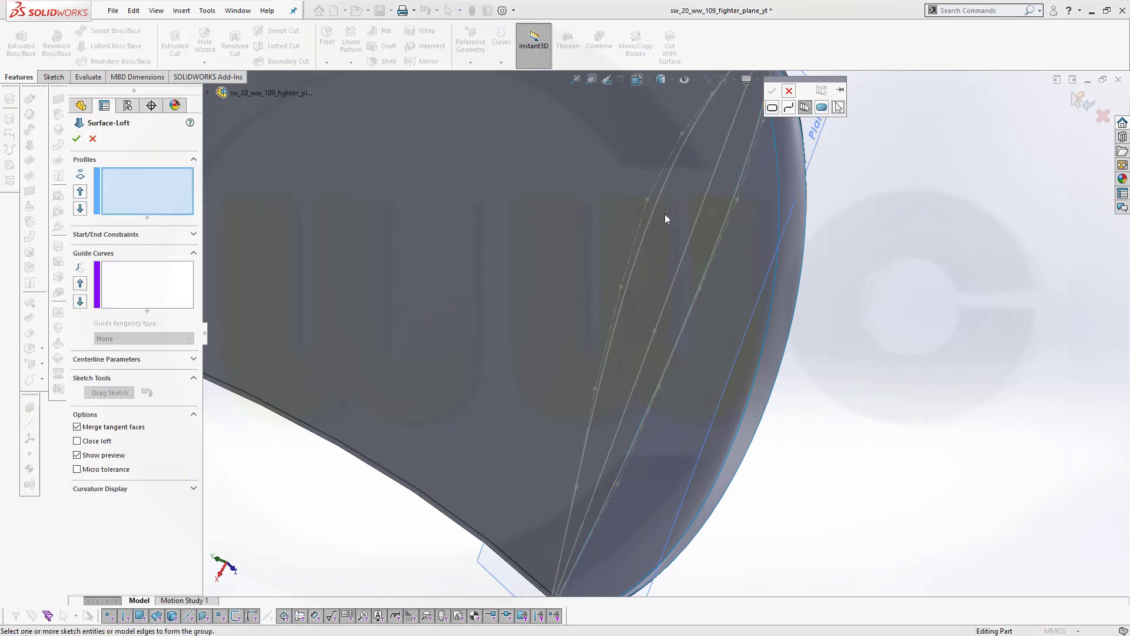
pyautogui.click(647, 227)
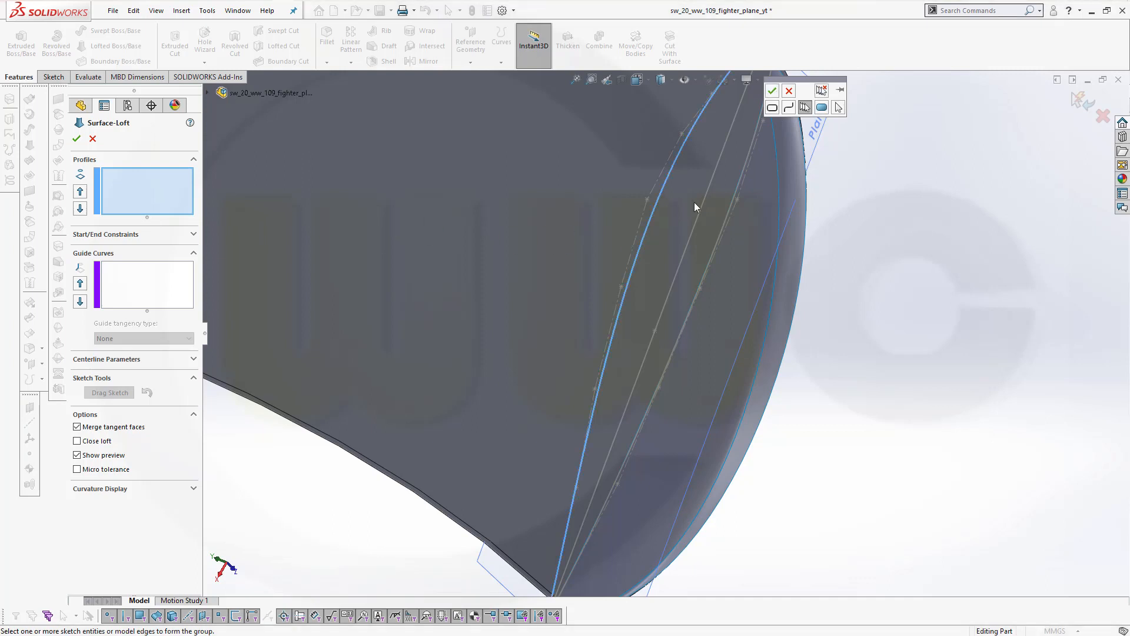
pyautogui.click(772, 91)
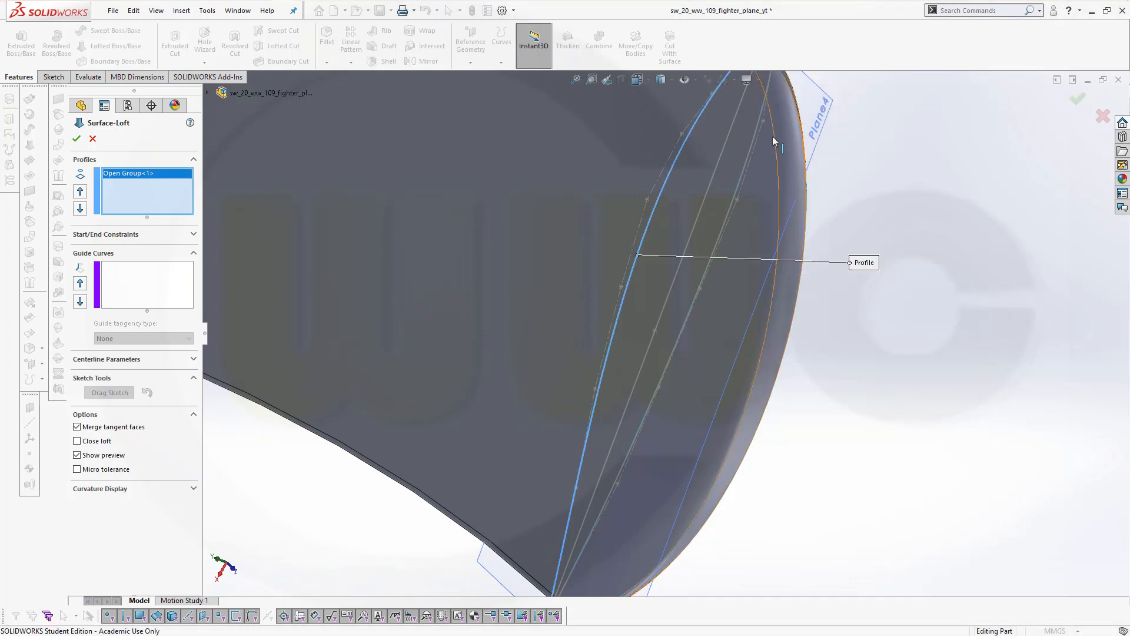
pyautogui.click(776, 150)
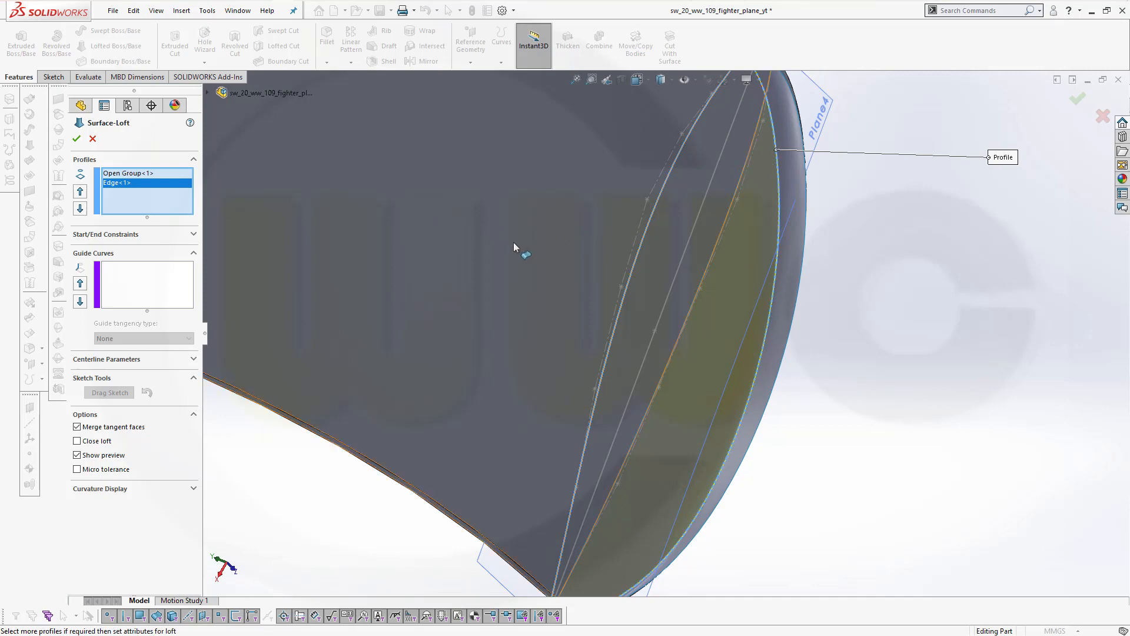
pyautogui.moveTo(485, 230); pyautogui.dragTo(699, 96, button='middle')
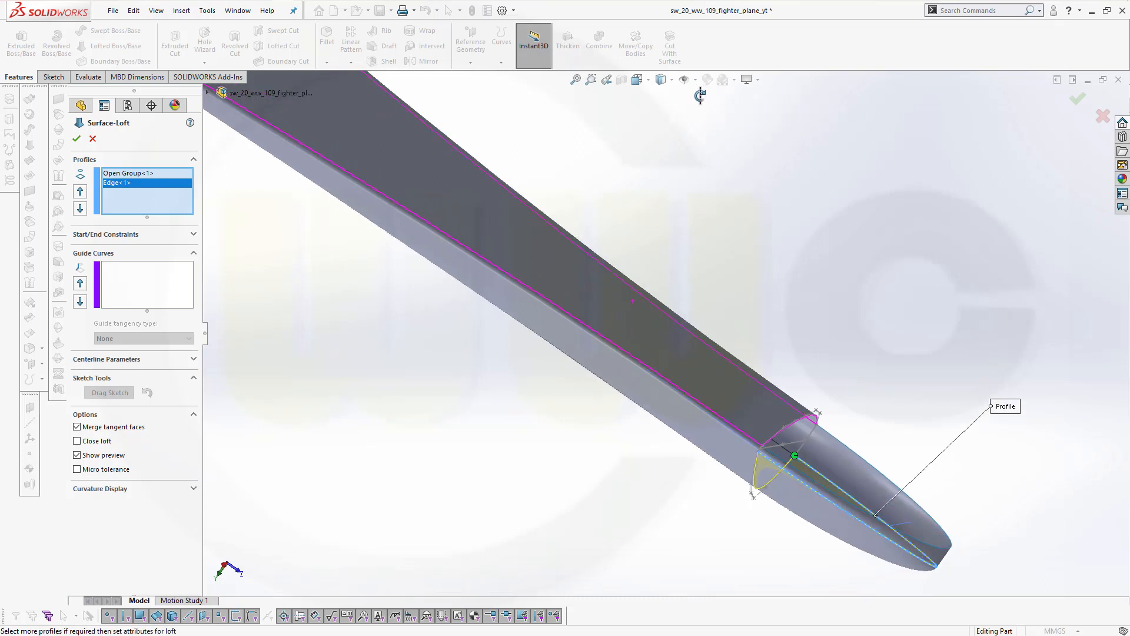
pyautogui.click(93, 140)
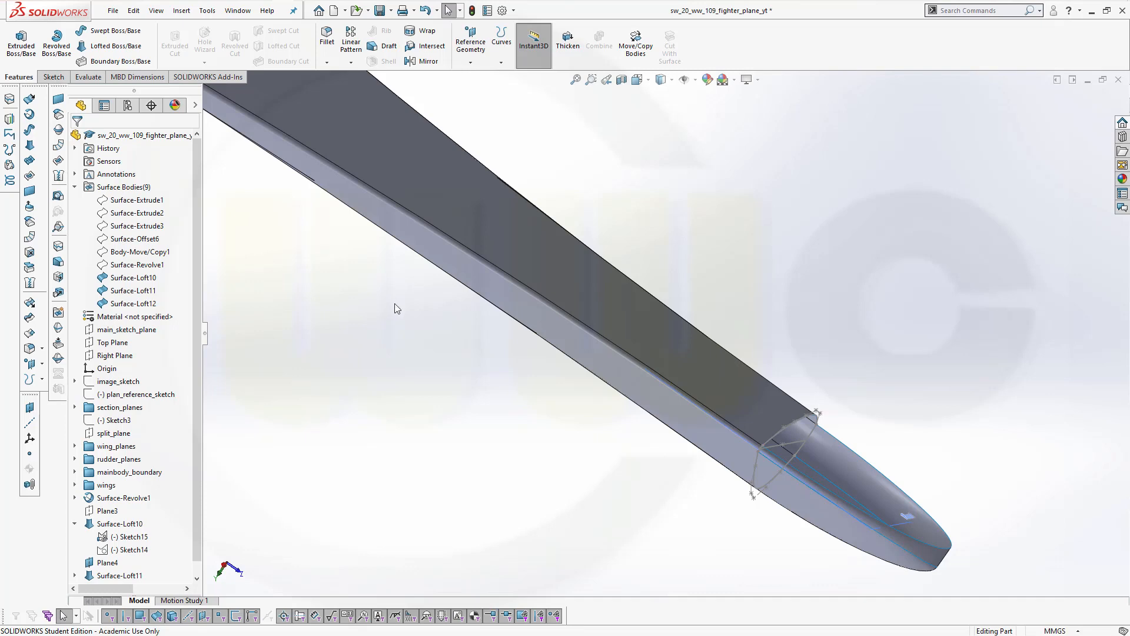
# Step: Start a surface loft with Sketch15's curve on the remaining open side as first profile and the strip's adjoining edge as second
pyautogui.moveTo(394, 304)
pyautogui.mouseDown(button='middle')
pyautogui.moveTo(379, 308)
pyautogui.moveTo(396, 290)
pyautogui.moveTo(389, 303)
pyautogui.mouseUp(button='middle')
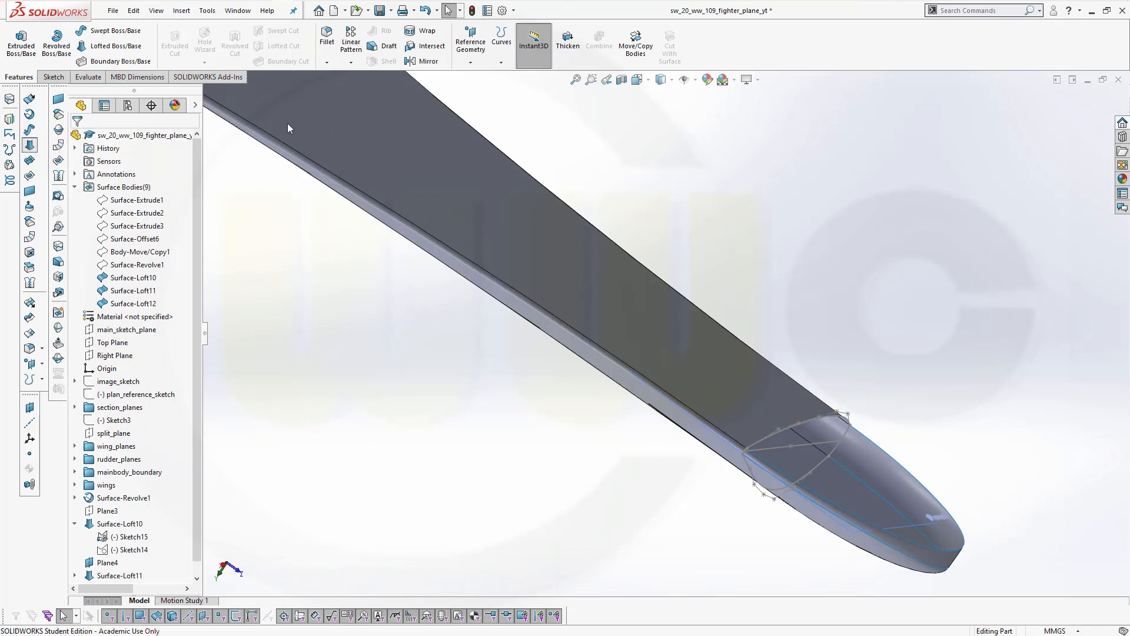
pyautogui.rightClick(843, 261)
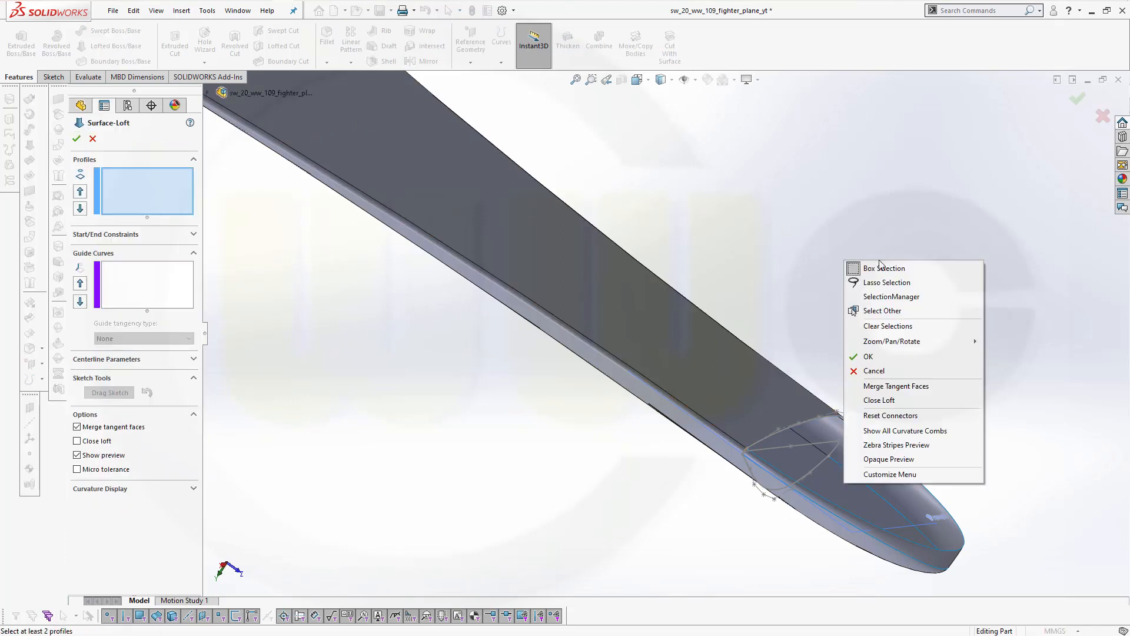
pyautogui.click(879, 297)
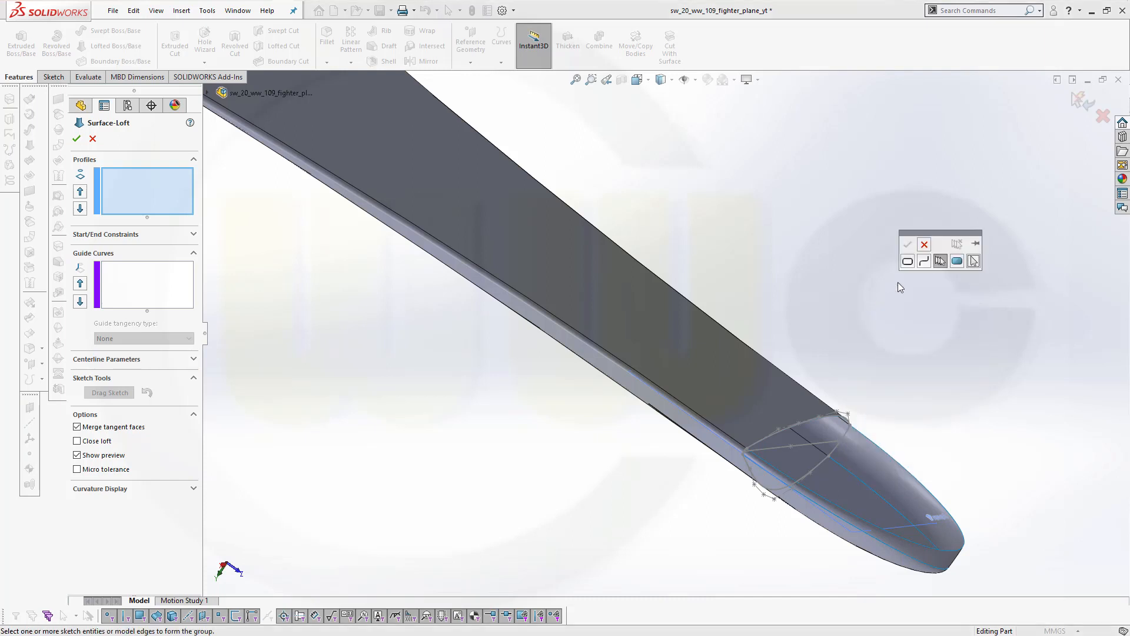
pyautogui.click(791, 426)
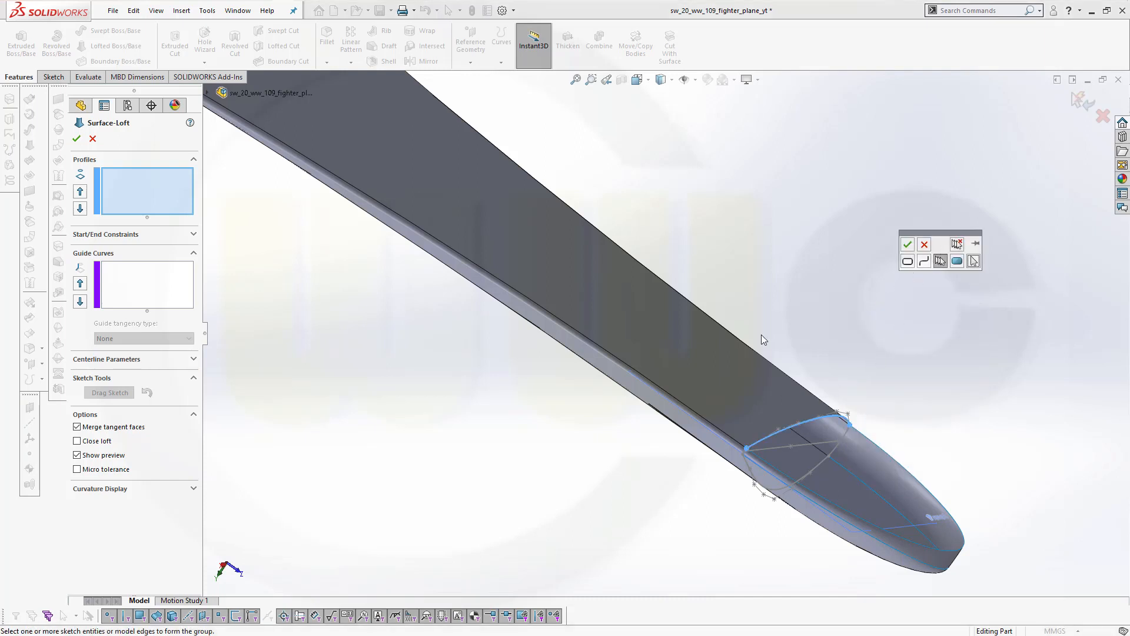
pyautogui.click(907, 246)
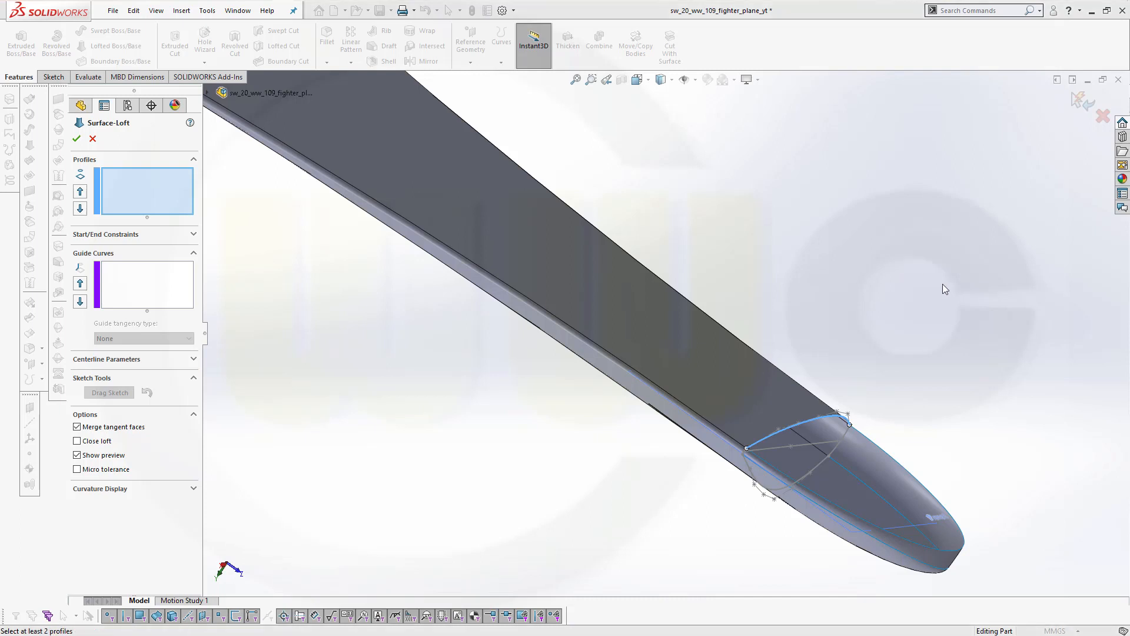
pyautogui.click(912, 473)
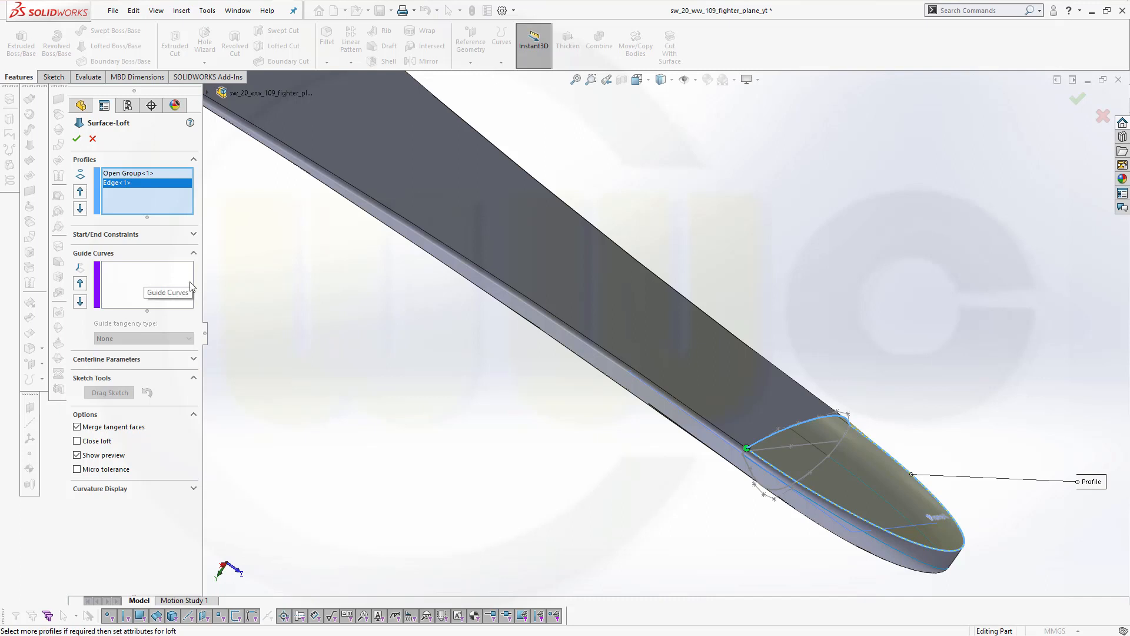
# Step: Constrain this second side's loft with Normal To Profile at the start and Tangency To Face at the end
pyautogui.click(194, 235)
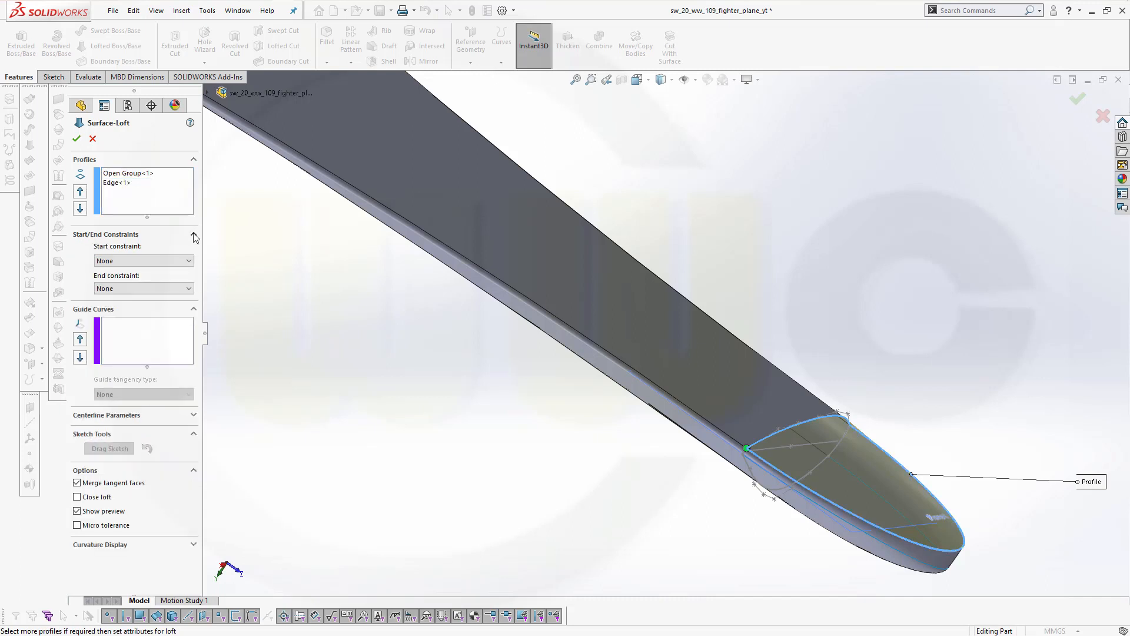
pyautogui.click(188, 260)
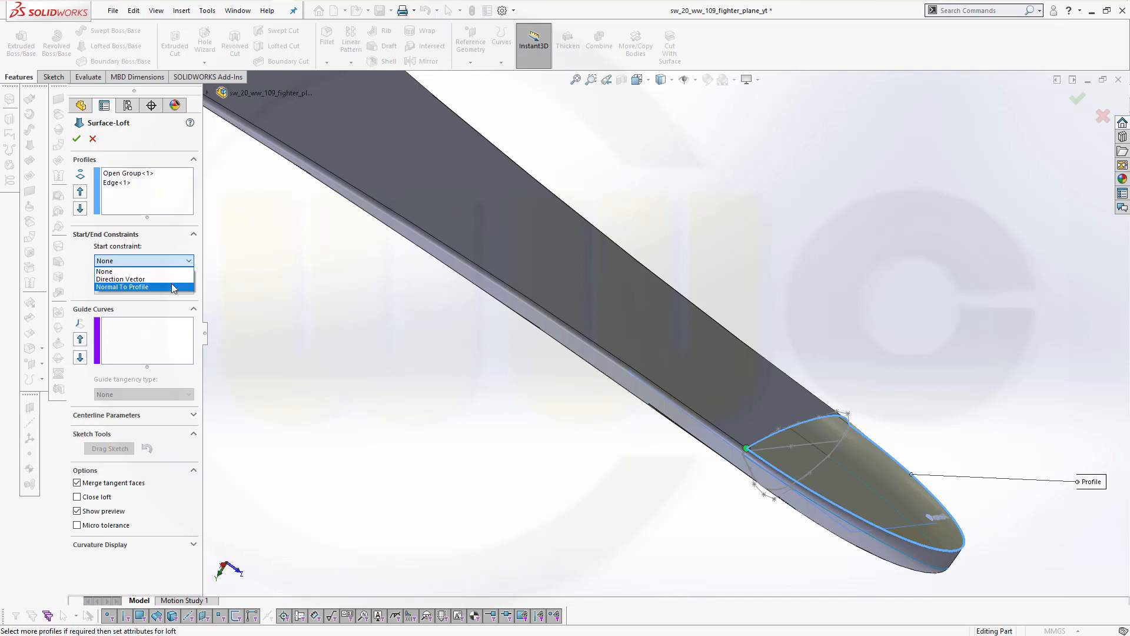
pyautogui.click(174, 286)
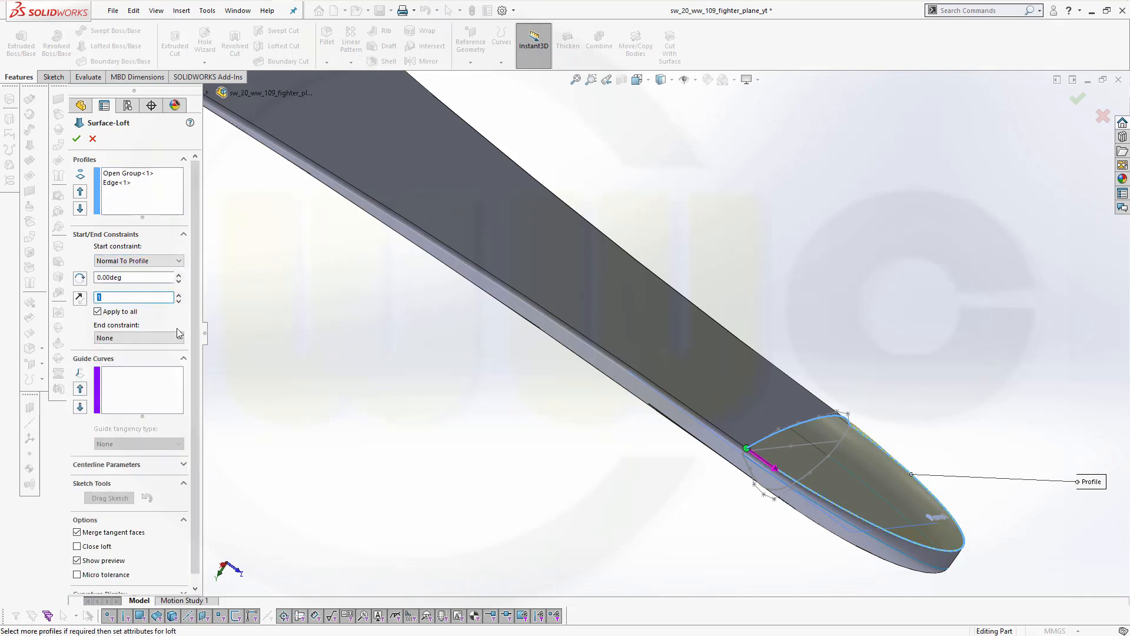
pyautogui.click(179, 337)
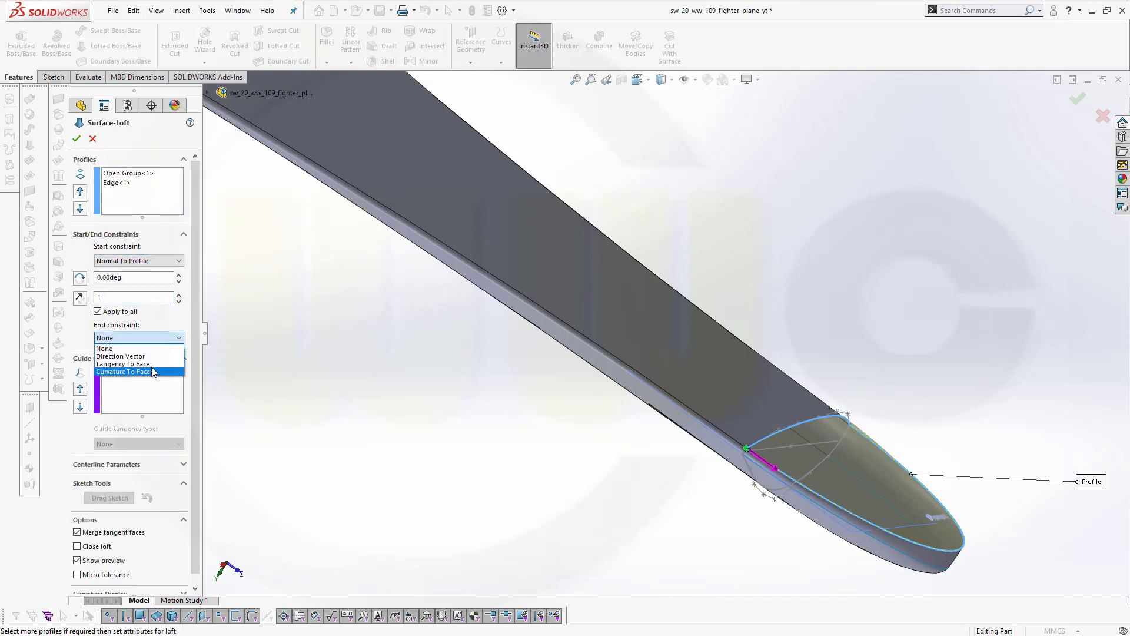
pyautogui.click(123, 364)
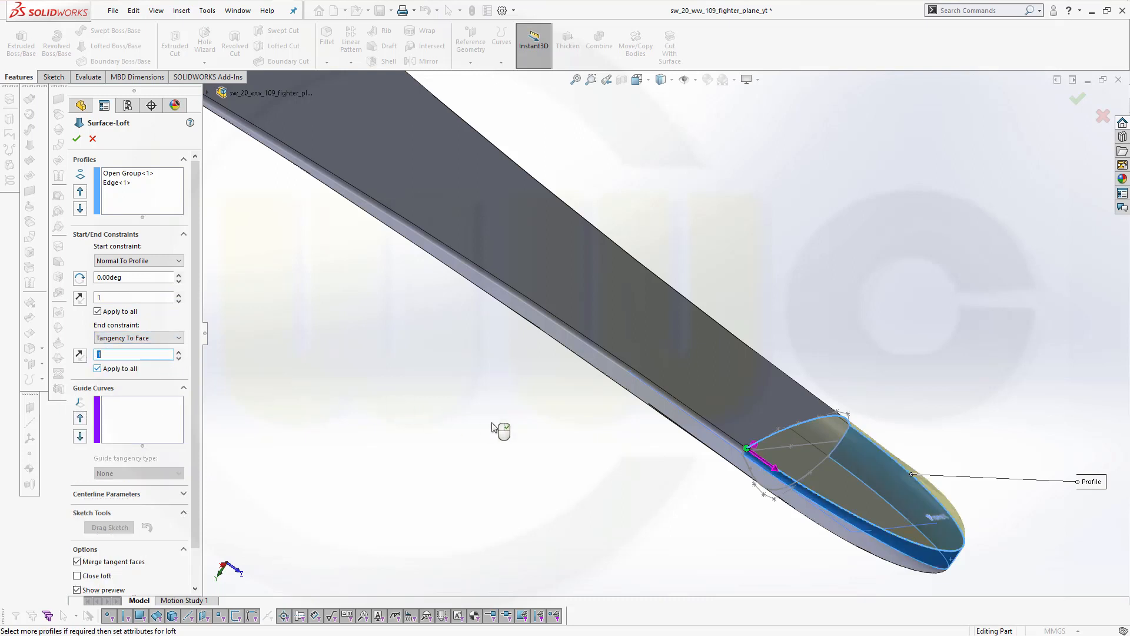
# Step: Set the end tangency length to 0.5 and create the lofted surface that closes the tip's remaining side
pyautogui.moveTo(528, 380); pyautogui.dragTo(527, 368, button='middle')
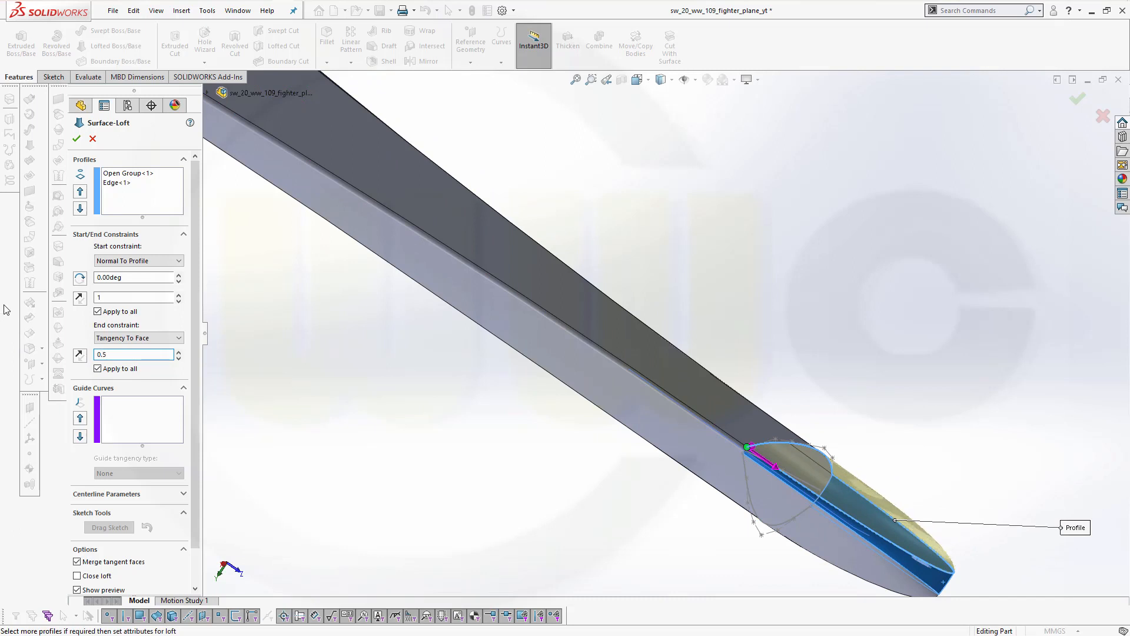
pyautogui.moveTo(801, 354); pyautogui.dragTo(777, 375, button='middle')
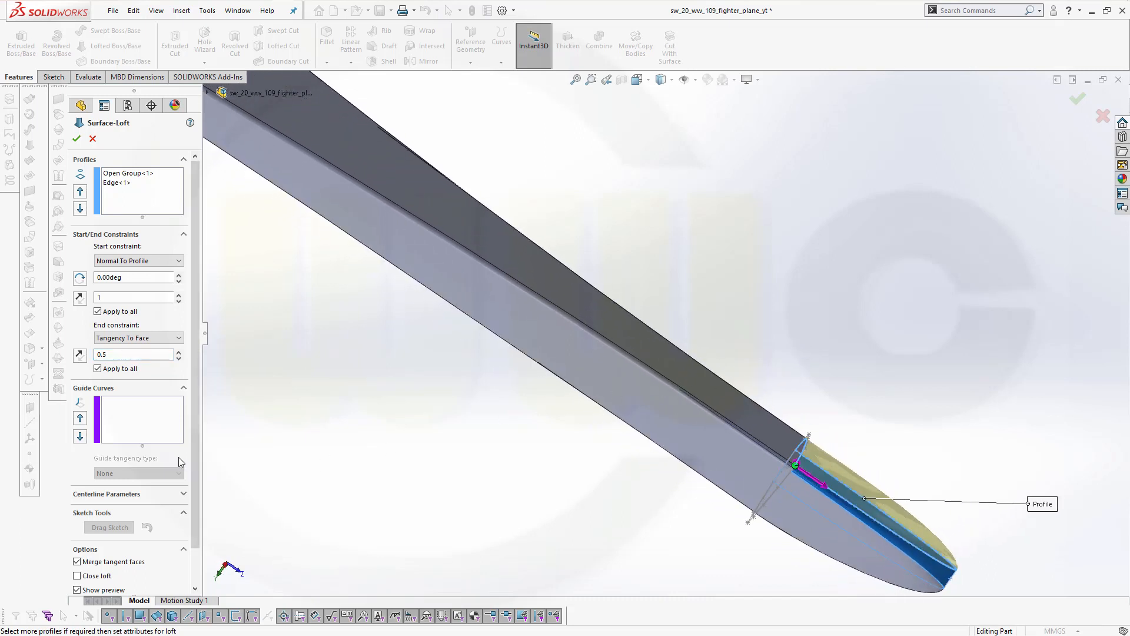
pyautogui.click(75, 140)
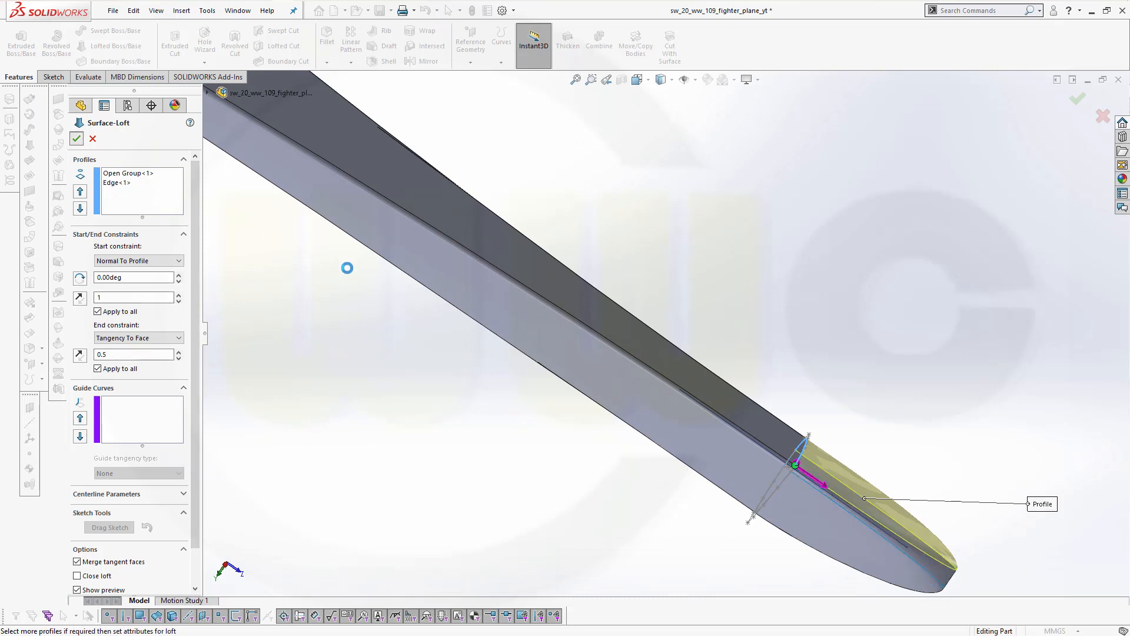
# Step: Create a reference plane offset 700 mm from main_sketch_plane, with the offset flipped to the side opposite the finished airfoil
pyautogui.scroll(2, 369, 295)
pyautogui.scroll(1, 398, 312)
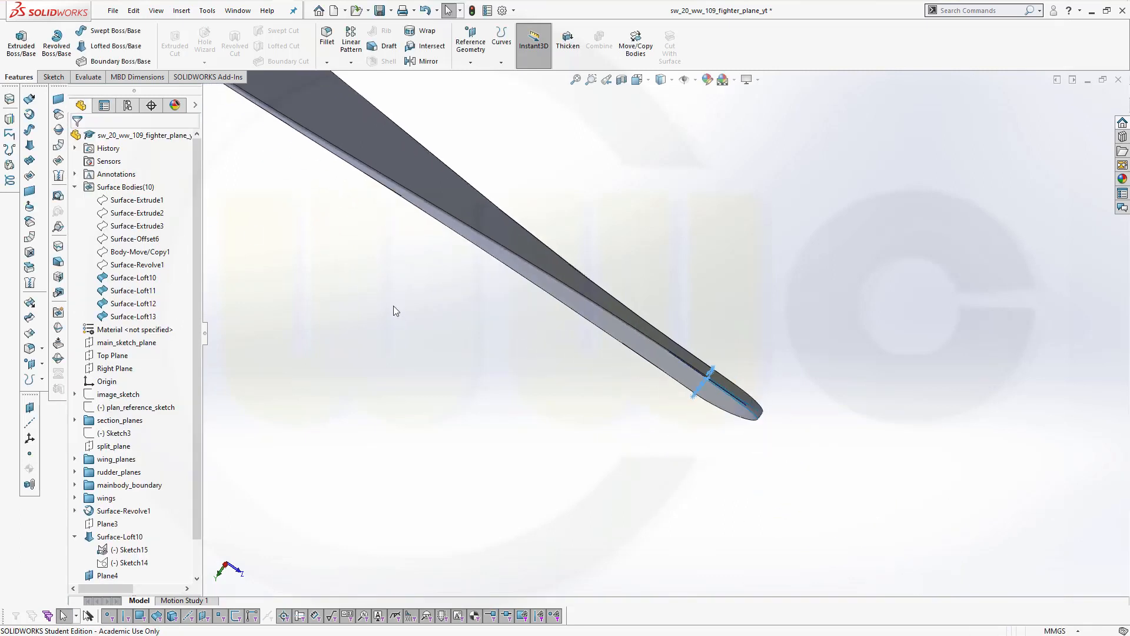
pyautogui.scroll(5, 347, 271)
pyautogui.moveTo(489, 230); pyautogui.dragTo(547, 355, button='middle')
pyautogui.moveTo(631, 409); pyautogui.dragTo(560, 328, button='middle')
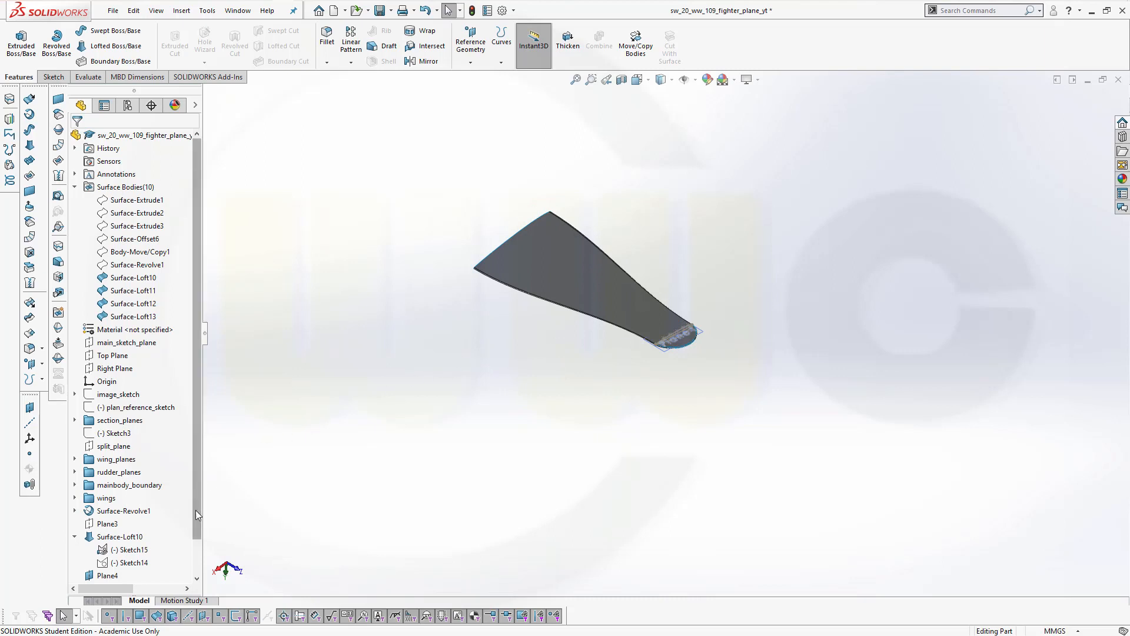
pyautogui.scroll(-1, 196, 511)
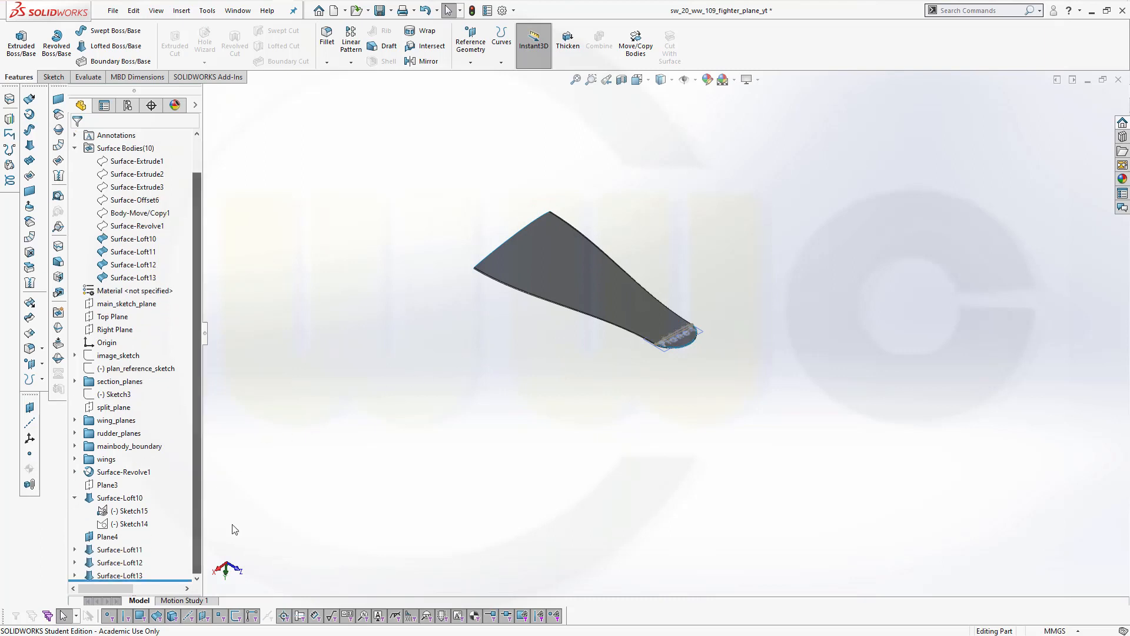
pyautogui.click(470, 62)
pyautogui.click(478, 77)
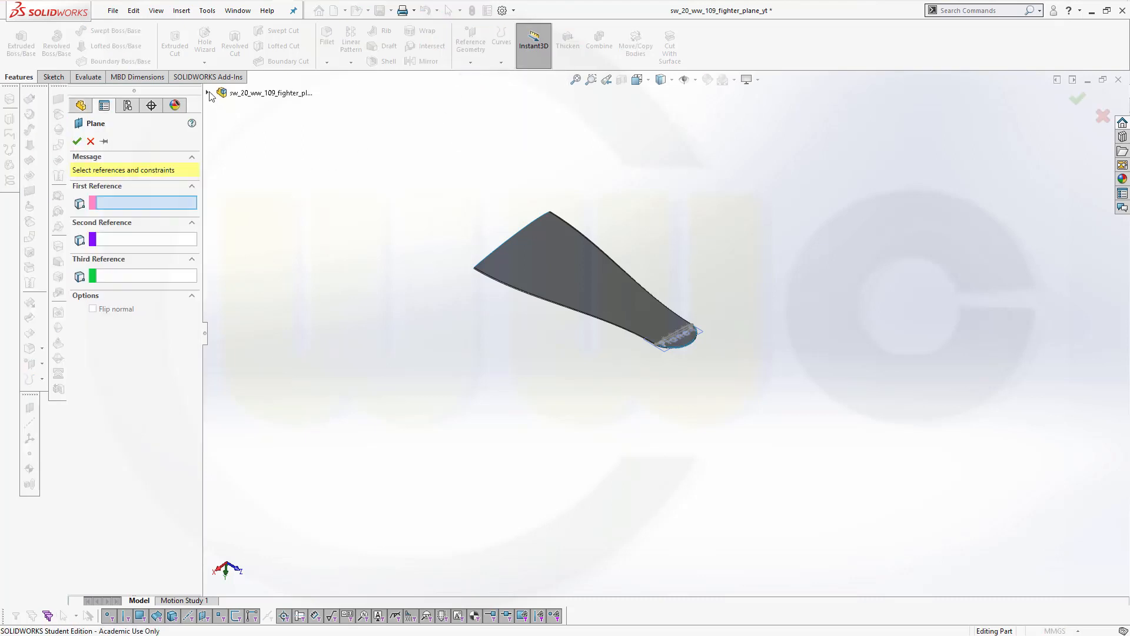
pyautogui.click(207, 93)
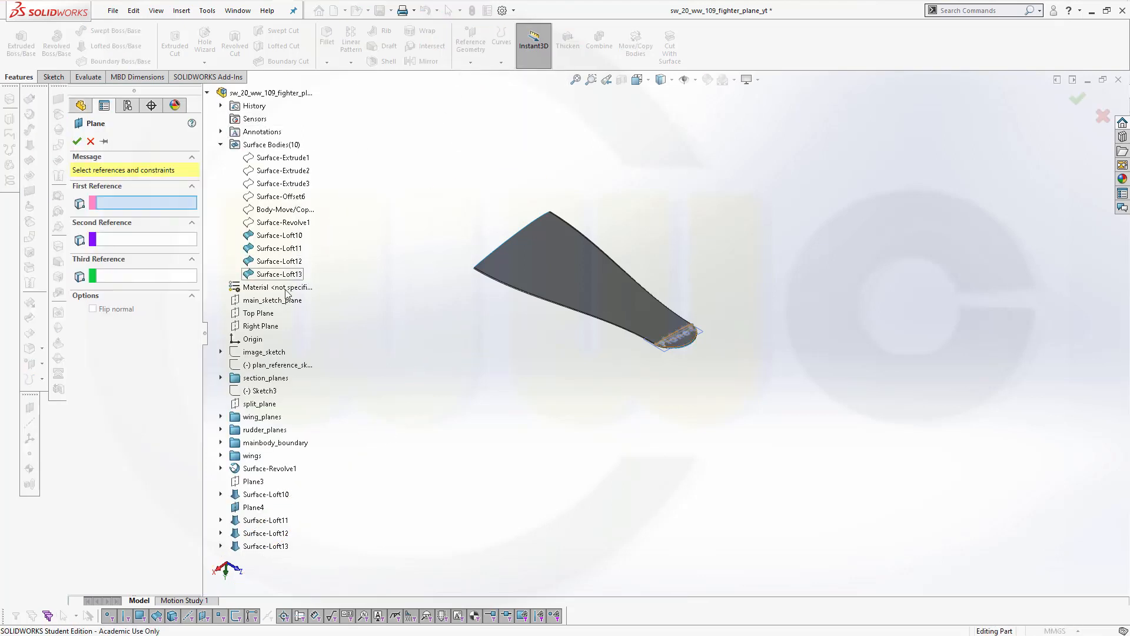
pyautogui.click(277, 300)
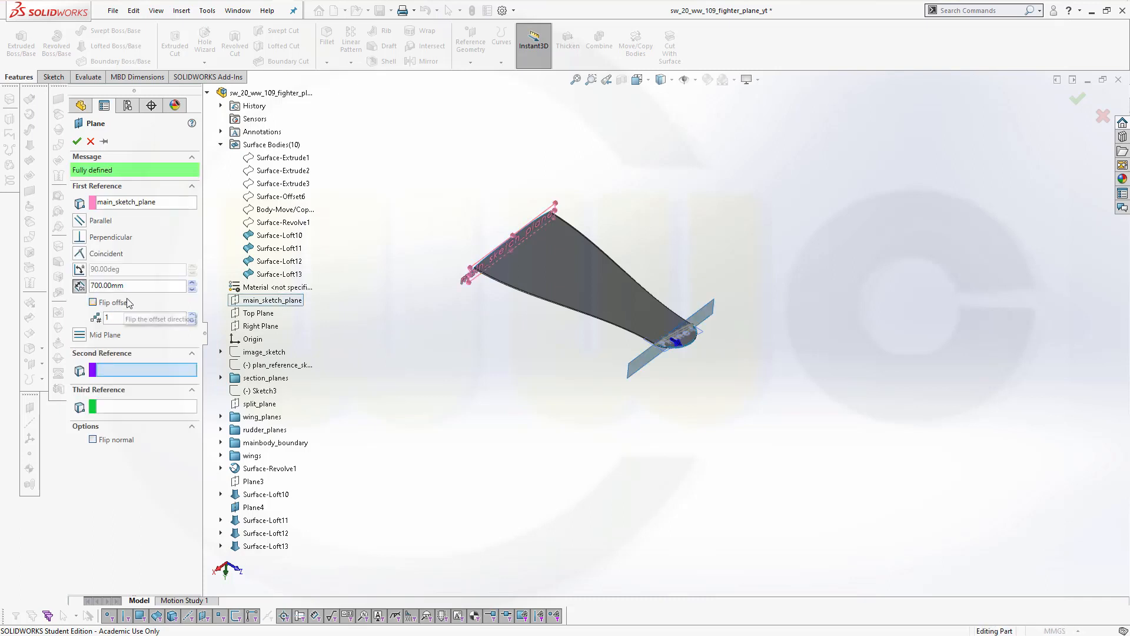
pyautogui.click(93, 302)
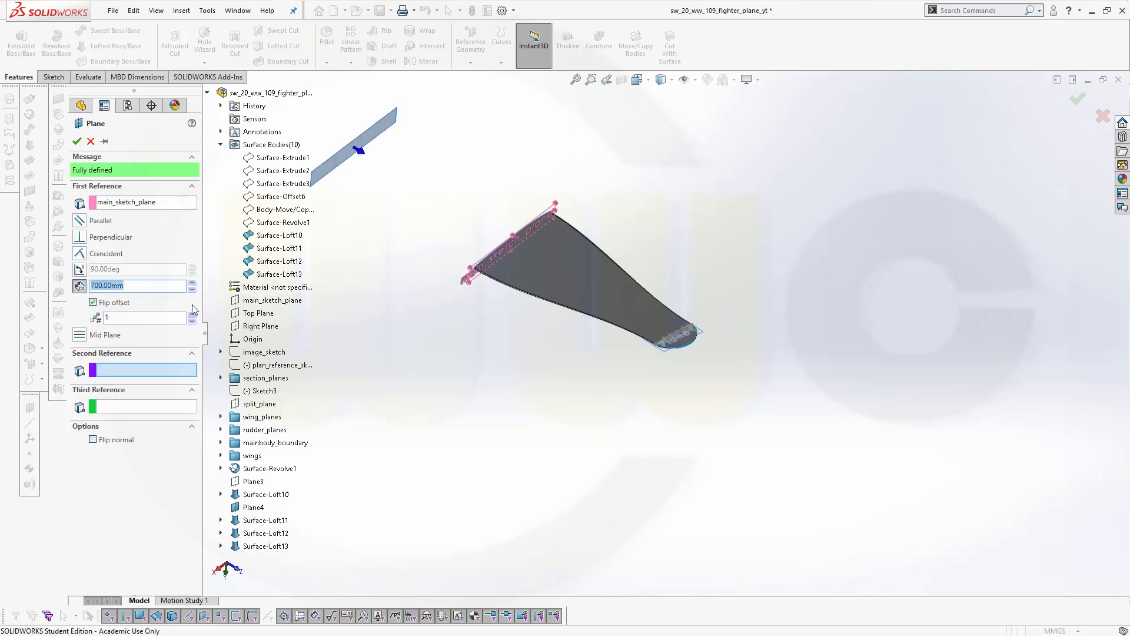
pyautogui.click(76, 142)
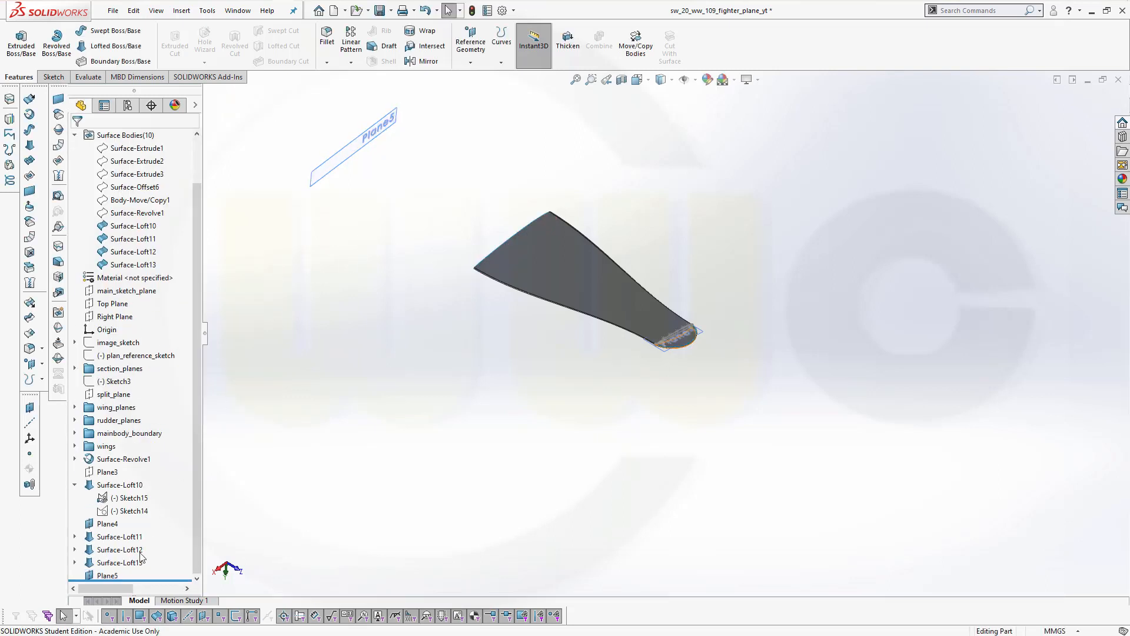
# Step: Copy the airfoil profile Sketch15 and paste it onto the new offset plane
pyautogui.click(126, 498)
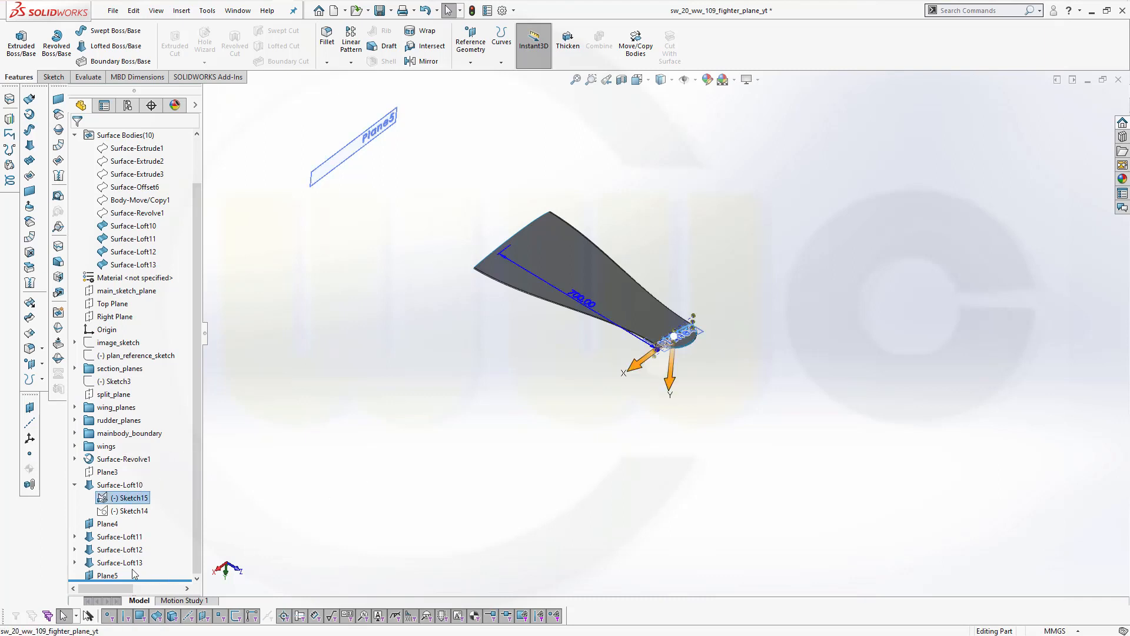
pyautogui.click(111, 577)
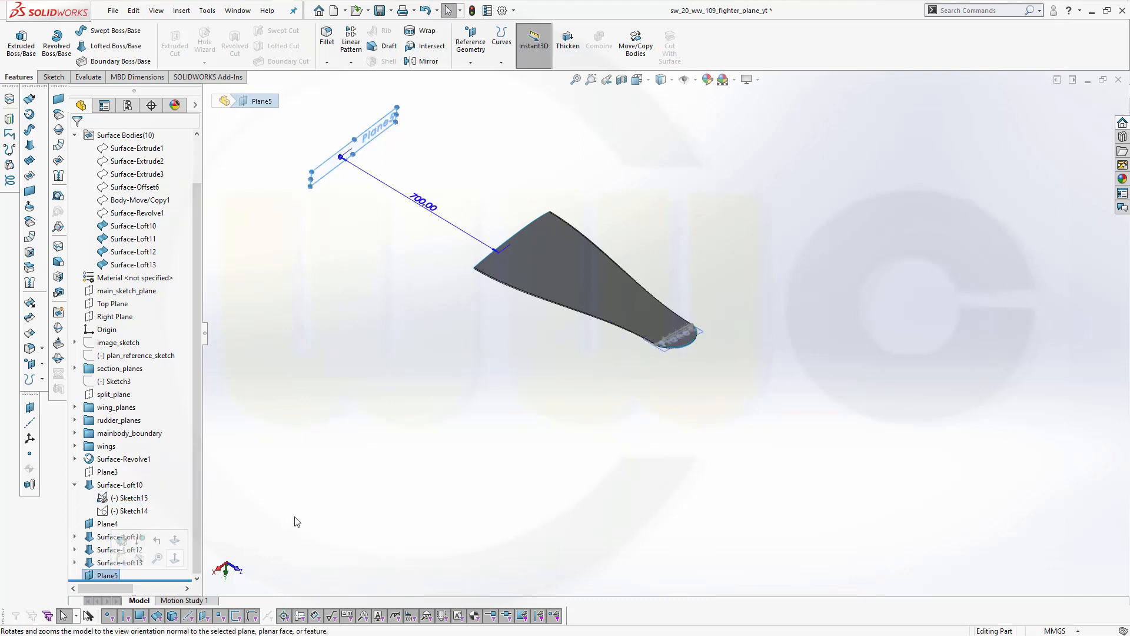
pyautogui.click(433, 468)
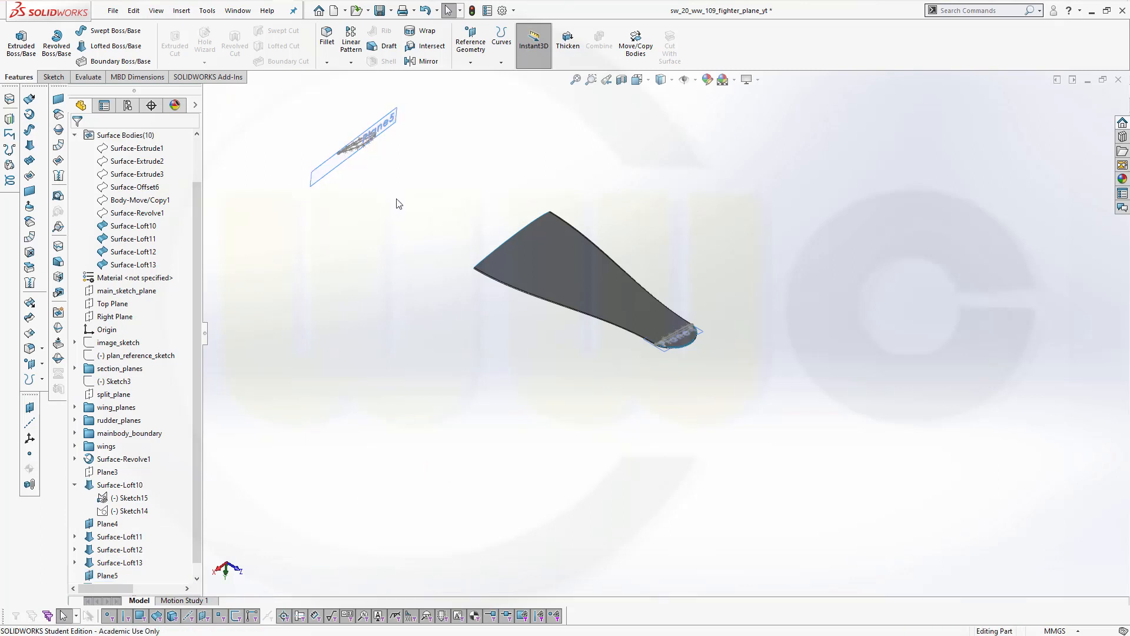
# Step: Open the pasted airfoil sketch on the new offset plane for editing
pyautogui.moveTo(386, 237); pyautogui.dragTo(227, 202, button='middle')
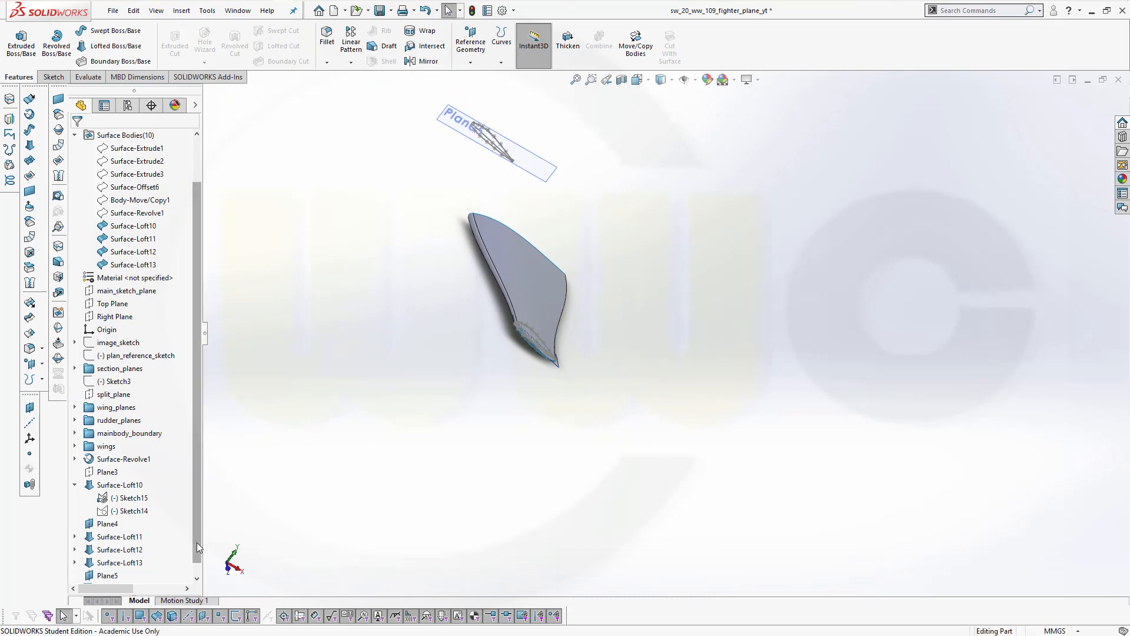
pyautogui.click(197, 578)
pyautogui.click(100, 576)
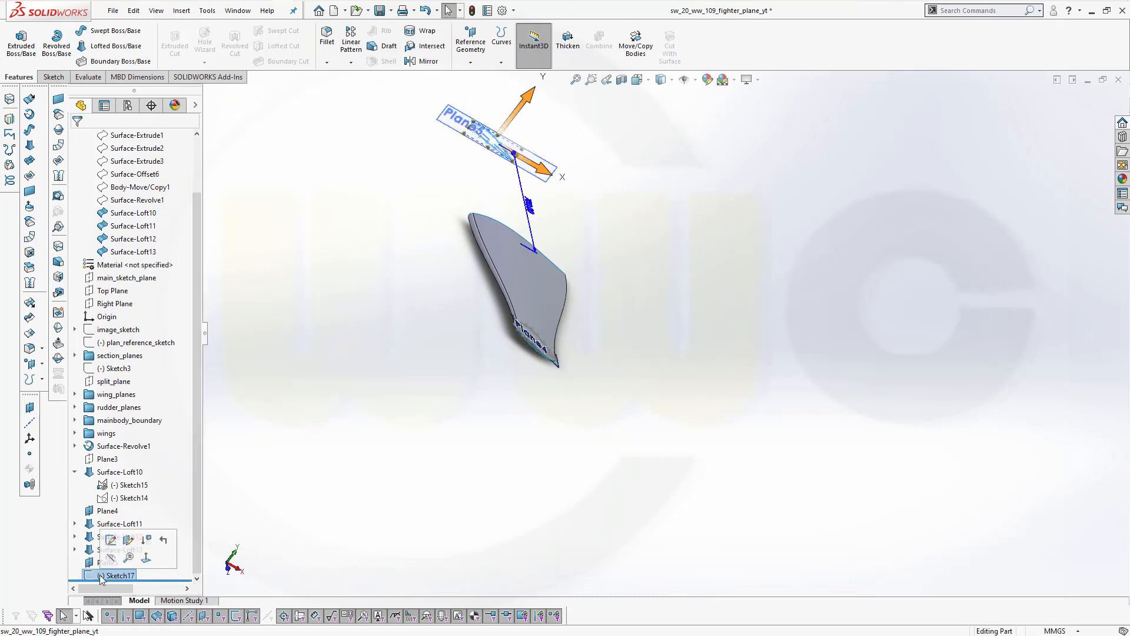
pyautogui.click(110, 541)
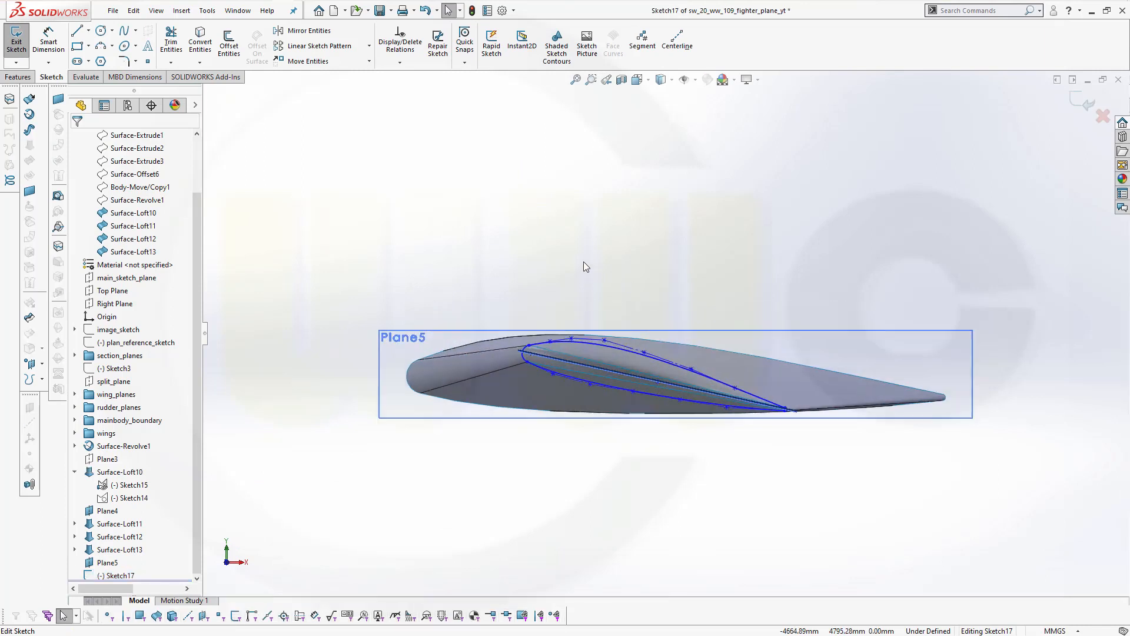
pyautogui.scroll(-2, 588, 262)
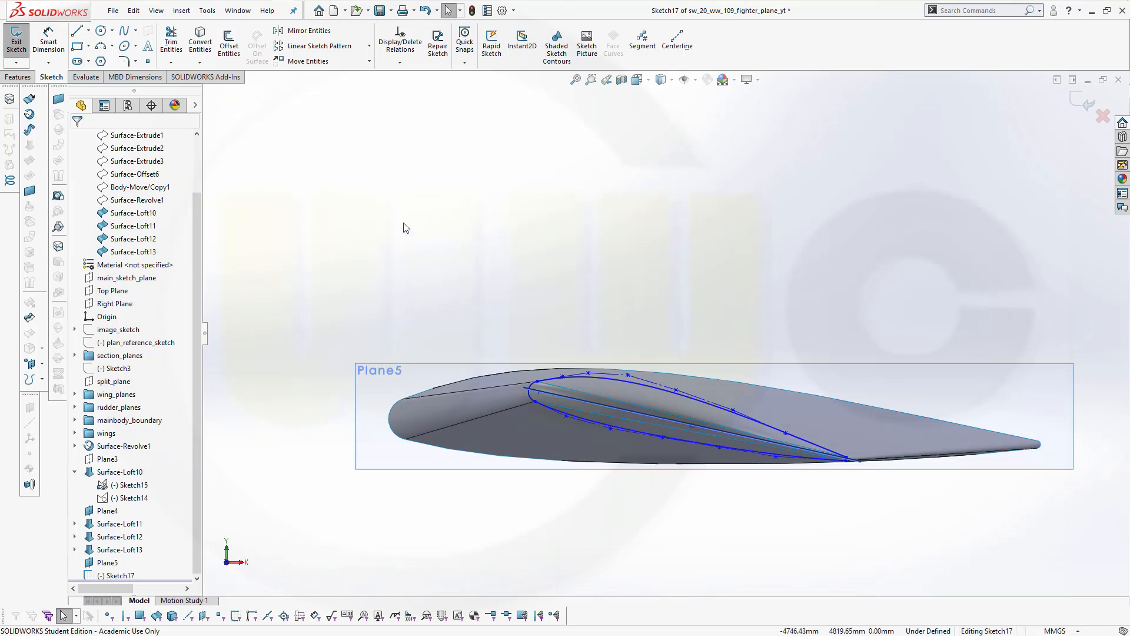
# Step: Rotate the pasted profile's two splines and two end arcs by 20 degrees about the chord line's midpoint, and exit the sketch
pyautogui.click(369, 62)
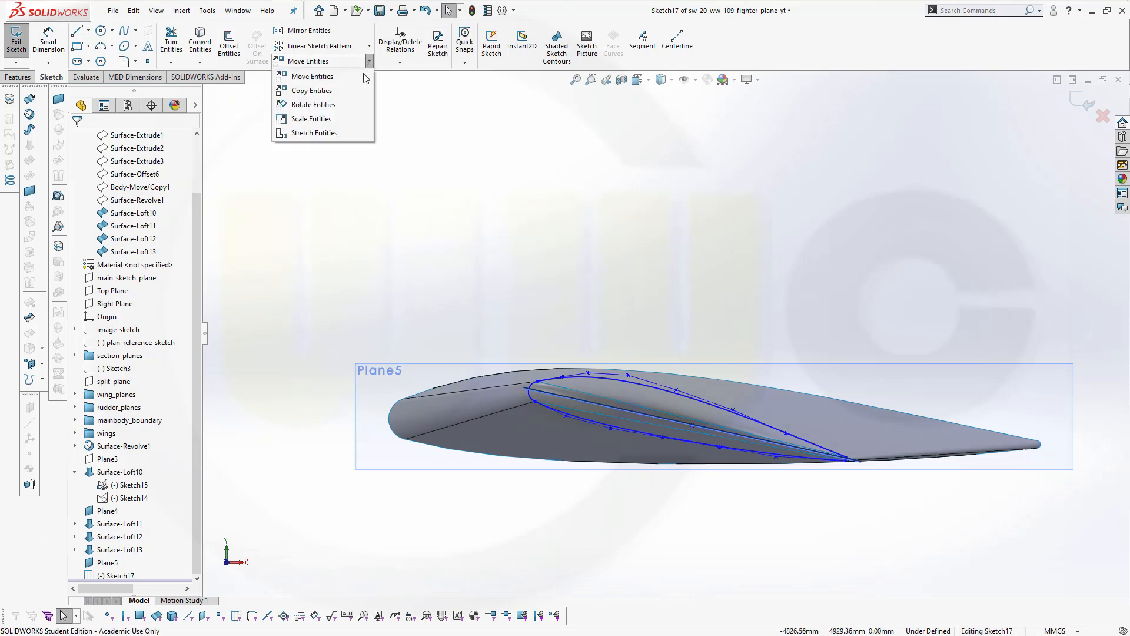
pyautogui.click(602, 381)
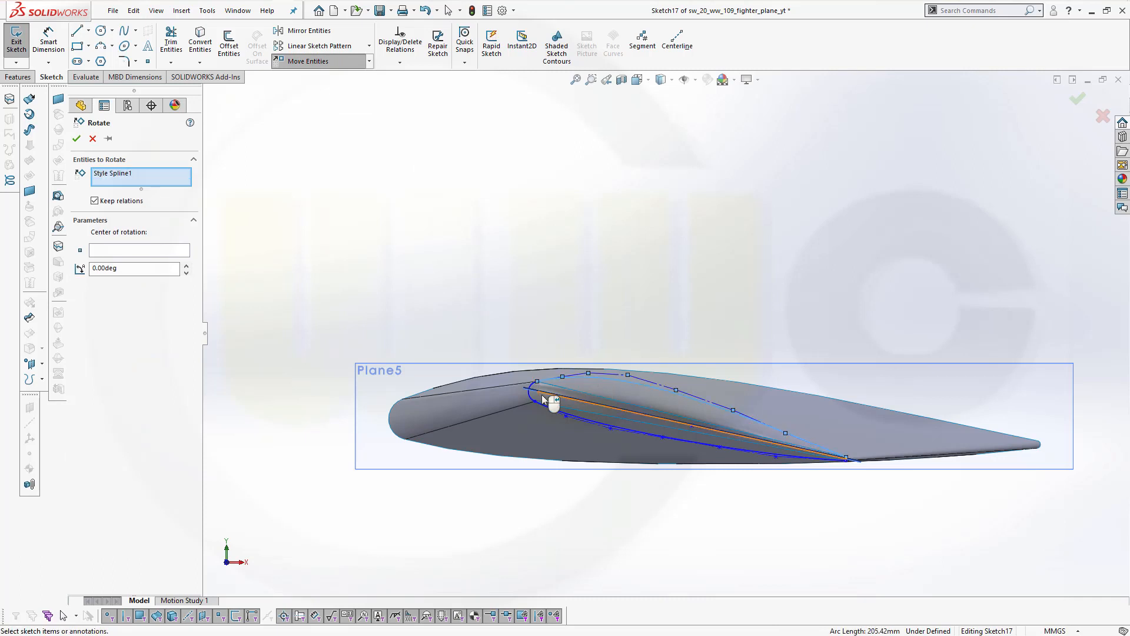
pyautogui.click(526, 395)
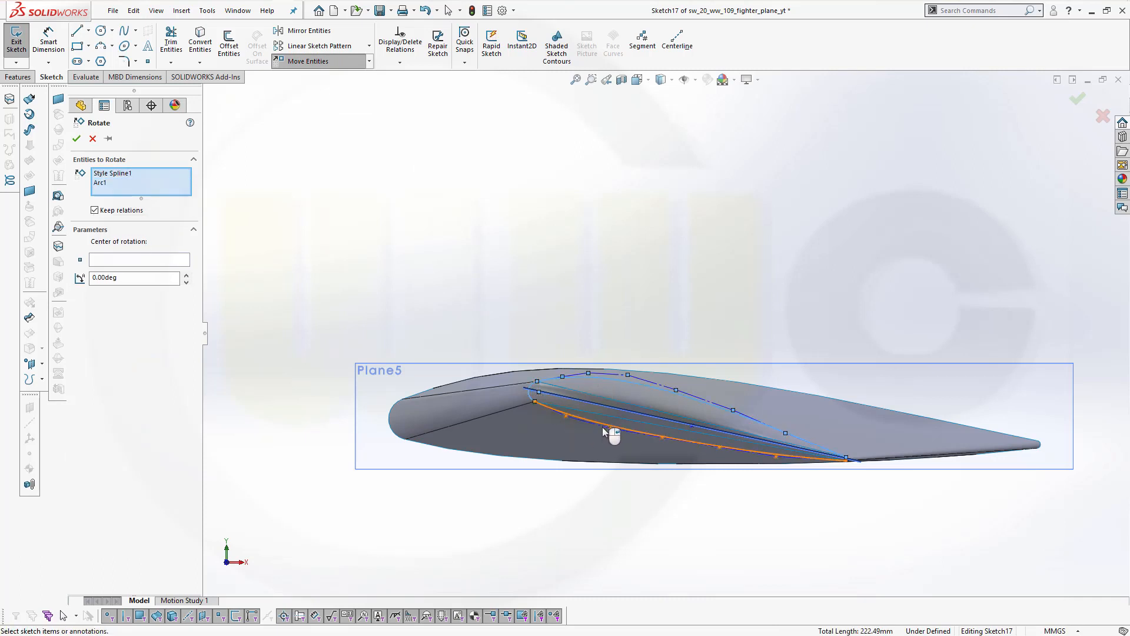
pyautogui.click(605, 430)
pyautogui.scroll(-6, 868, 479)
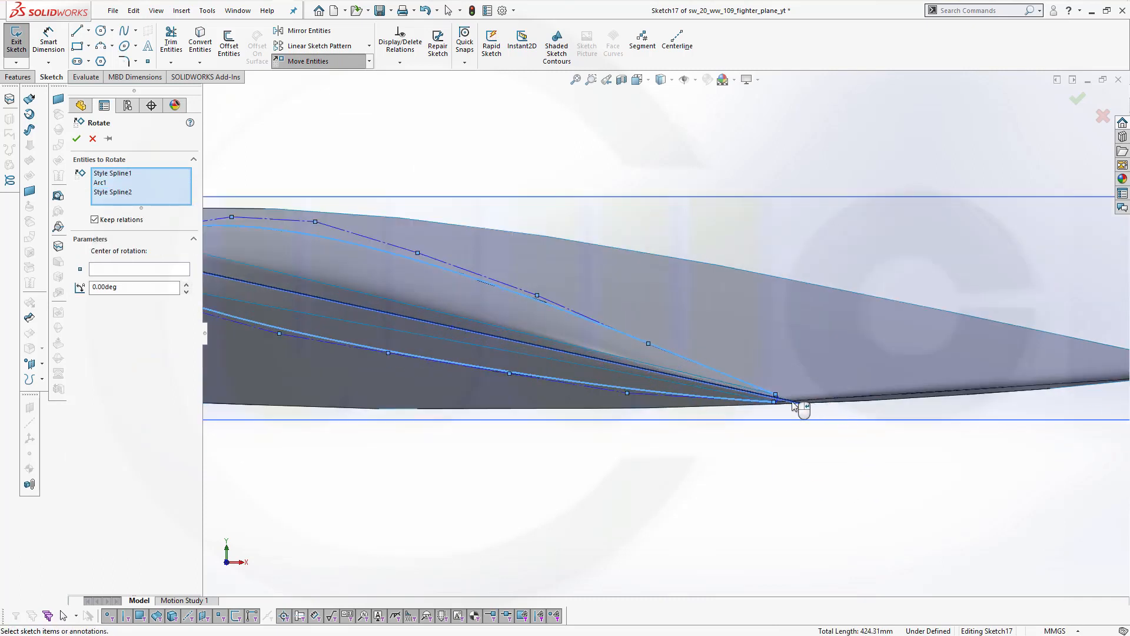
pyautogui.scroll(-3, 766, 396)
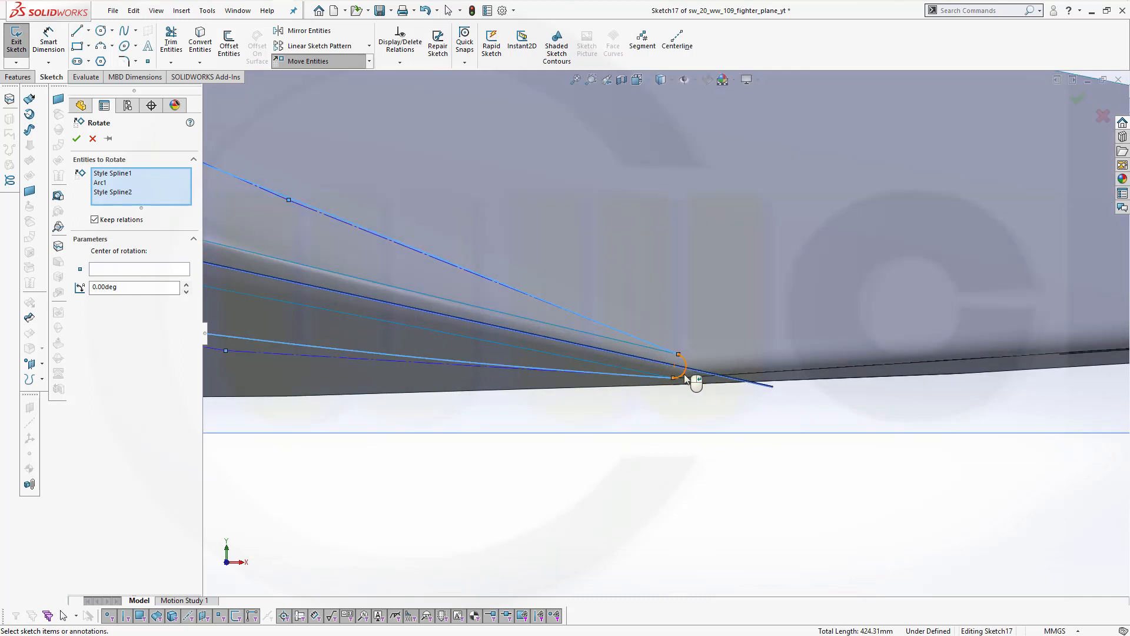
pyautogui.click(685, 378)
pyautogui.scroll(3, 631, 396)
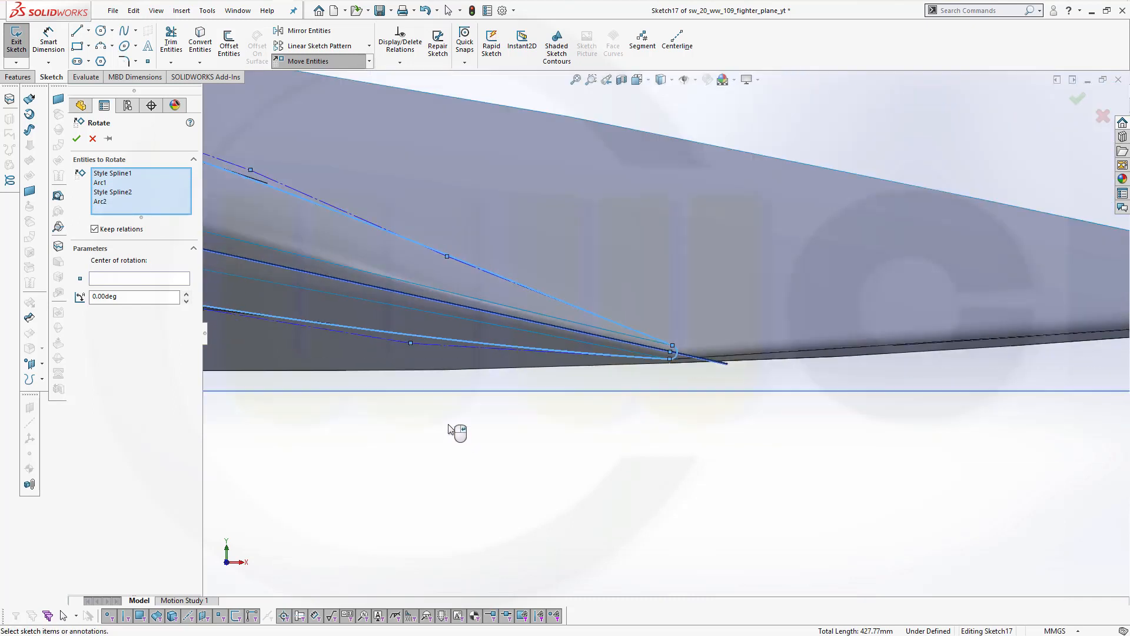
pyautogui.click(134, 282)
pyautogui.scroll(3, 318, 350)
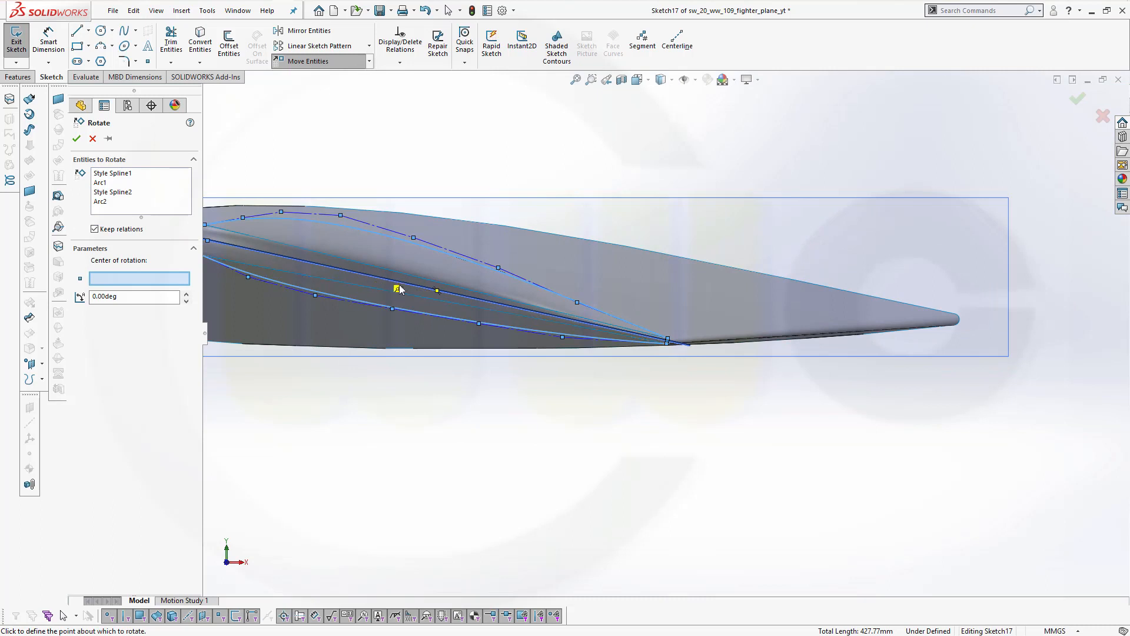
pyautogui.click(437, 290)
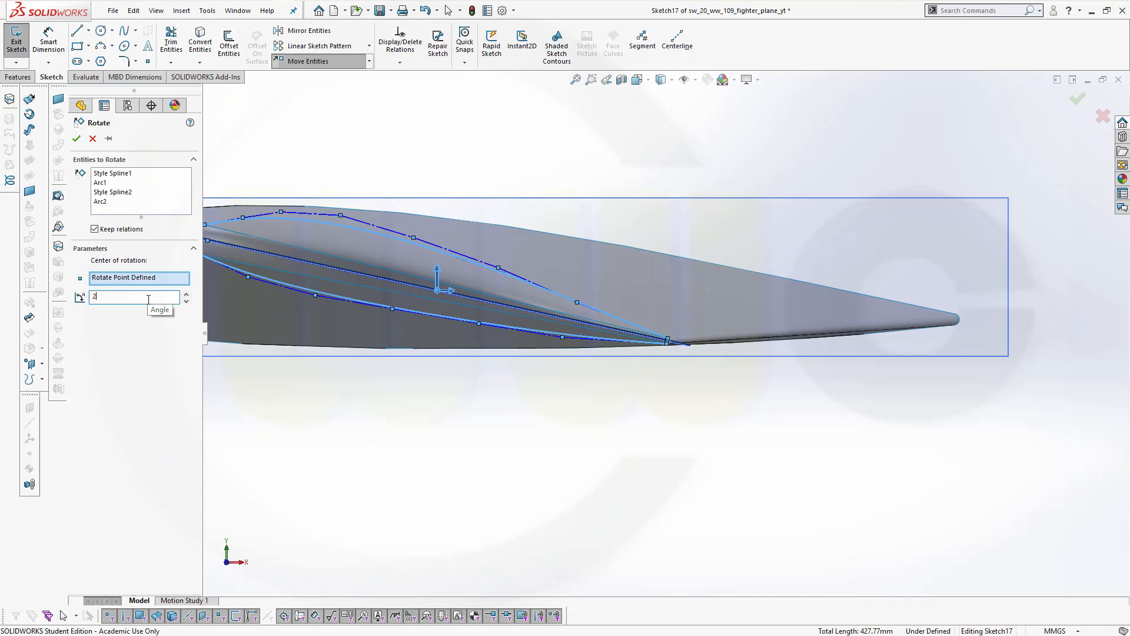
pyautogui.press('Return')
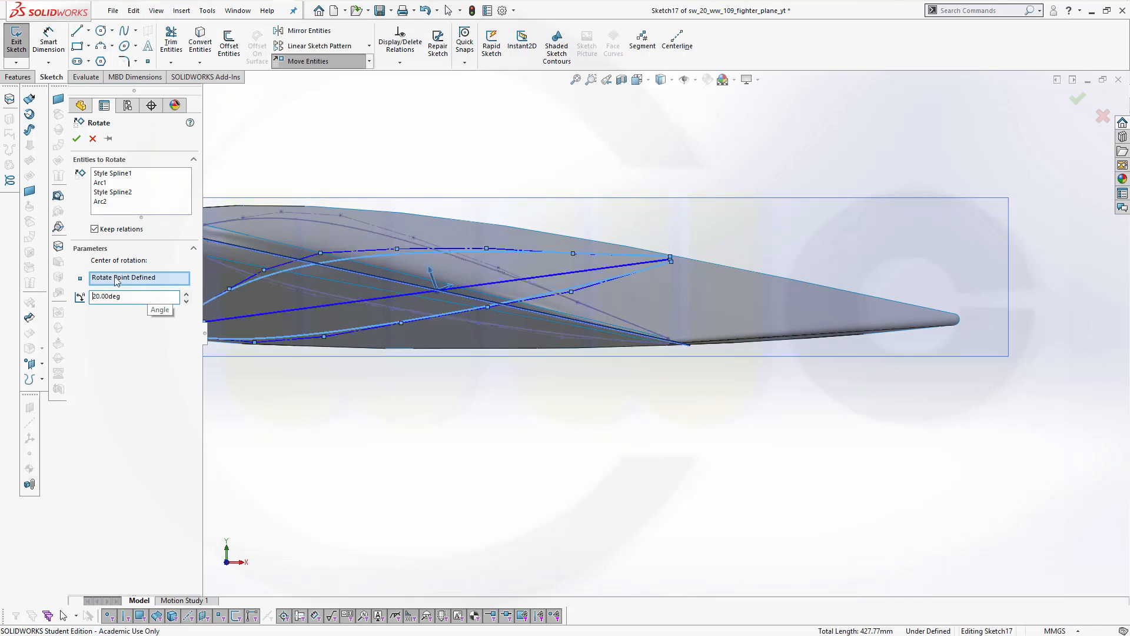
pyautogui.click(78, 140)
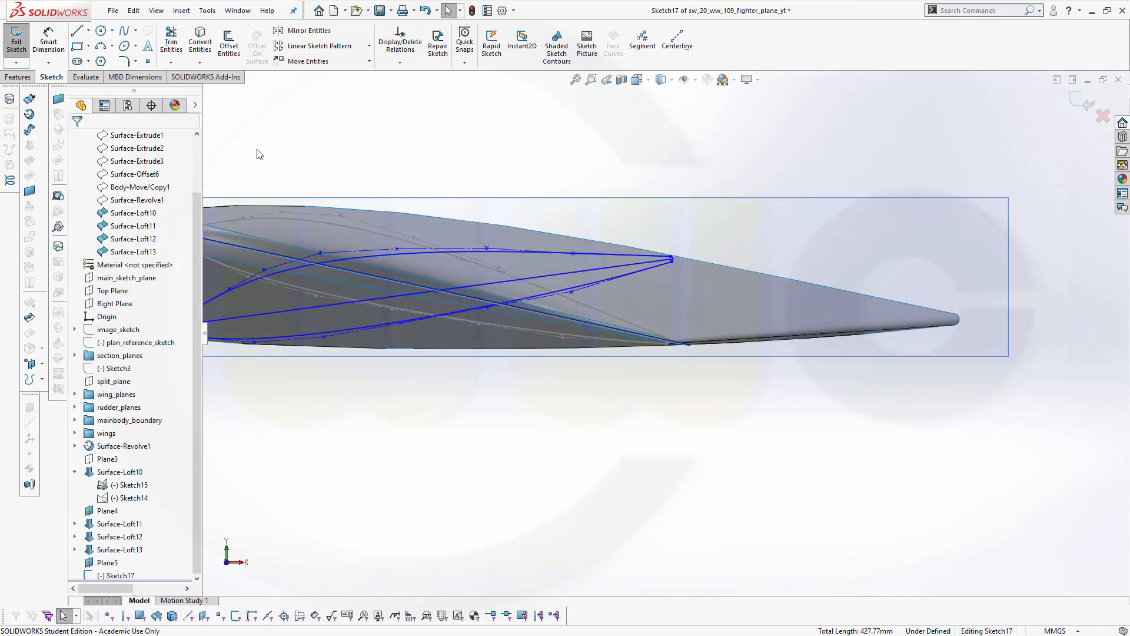
pyautogui.scroll(4, 272, 195)
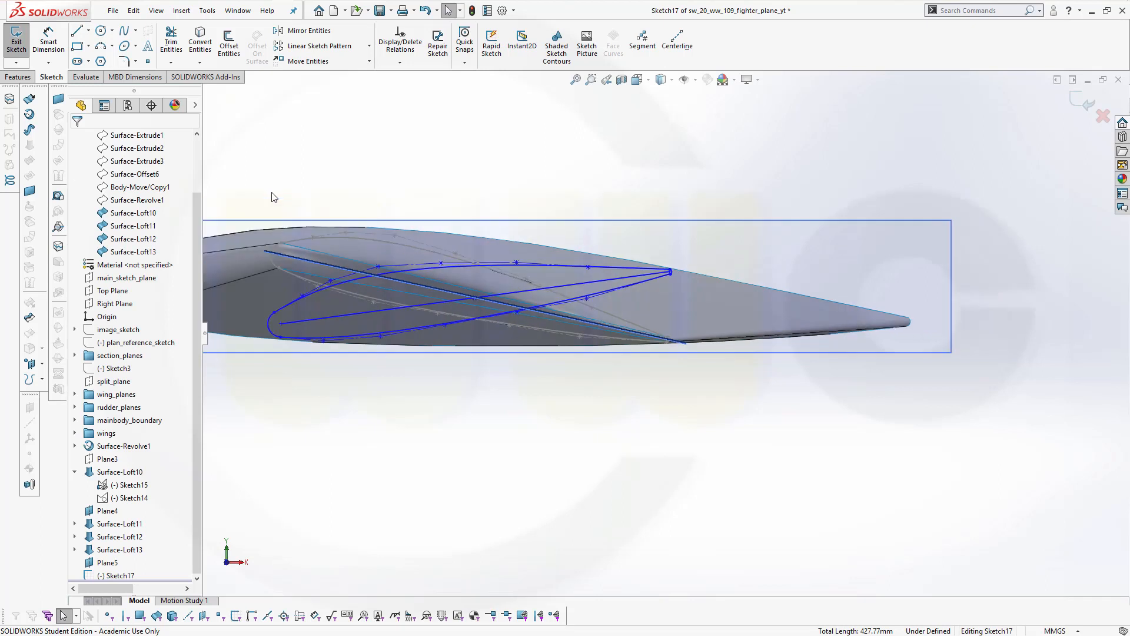
pyautogui.click(1084, 102)
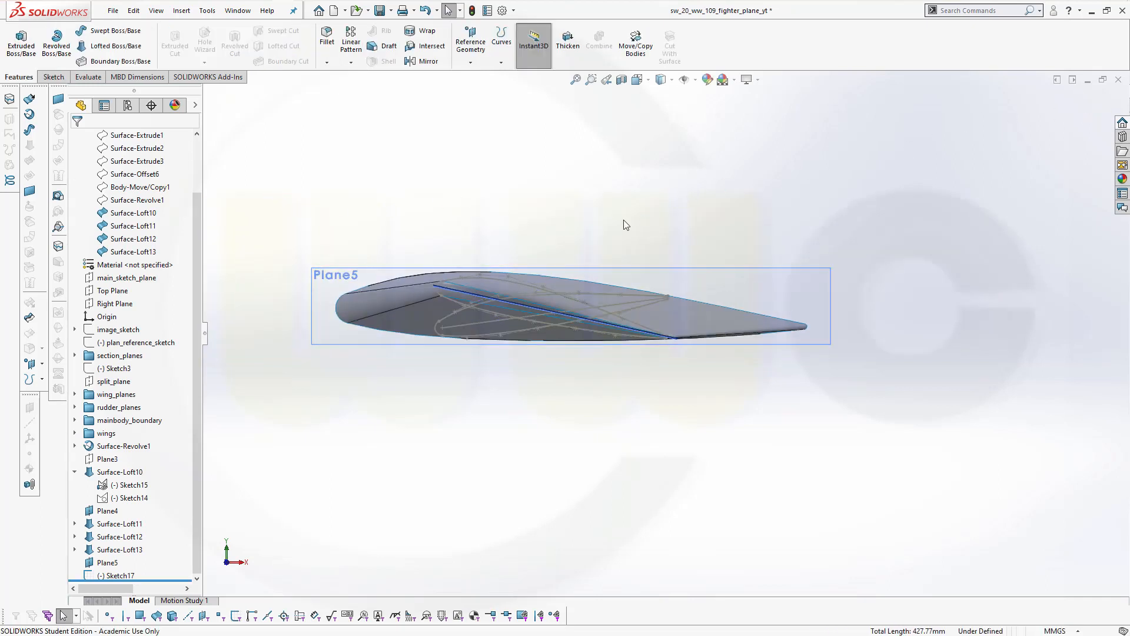
# Step: Start a lofted surface with the closed loop of the rotated airfoil sketch on Plane5 as its first profile
pyautogui.moveTo(442, 262)
pyautogui.mouseDown(button='middle')
pyautogui.moveTo(517, 346)
pyautogui.moveTo(440, 284)
pyautogui.moveTo(463, 258)
pyautogui.moveTo(486, 269)
pyautogui.mouseUp(button='middle')
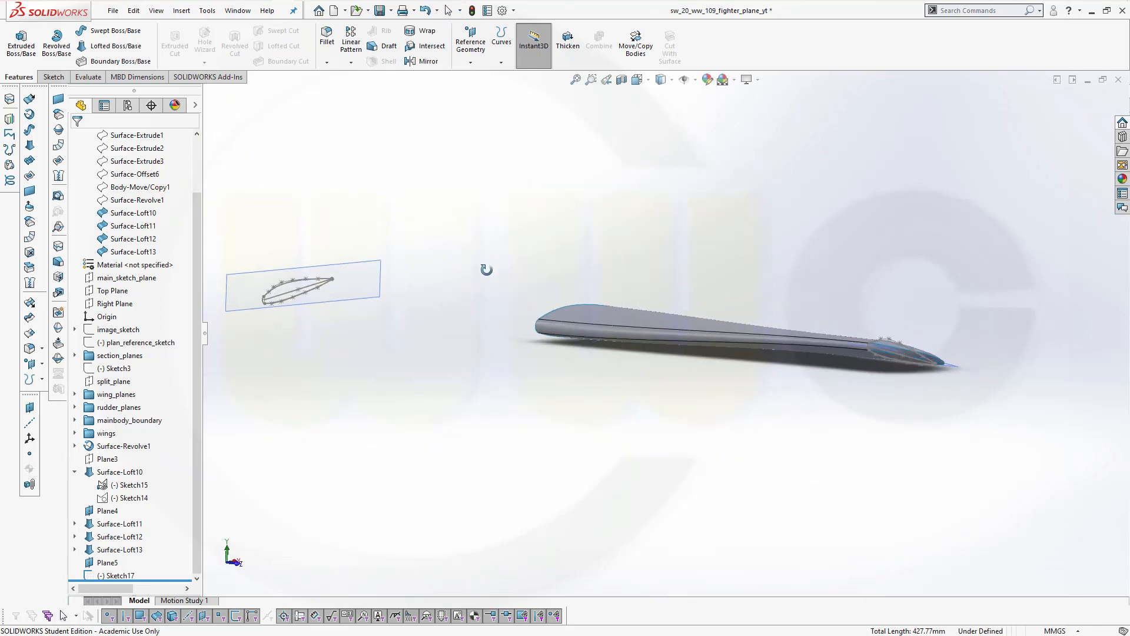
pyautogui.press('Escape')
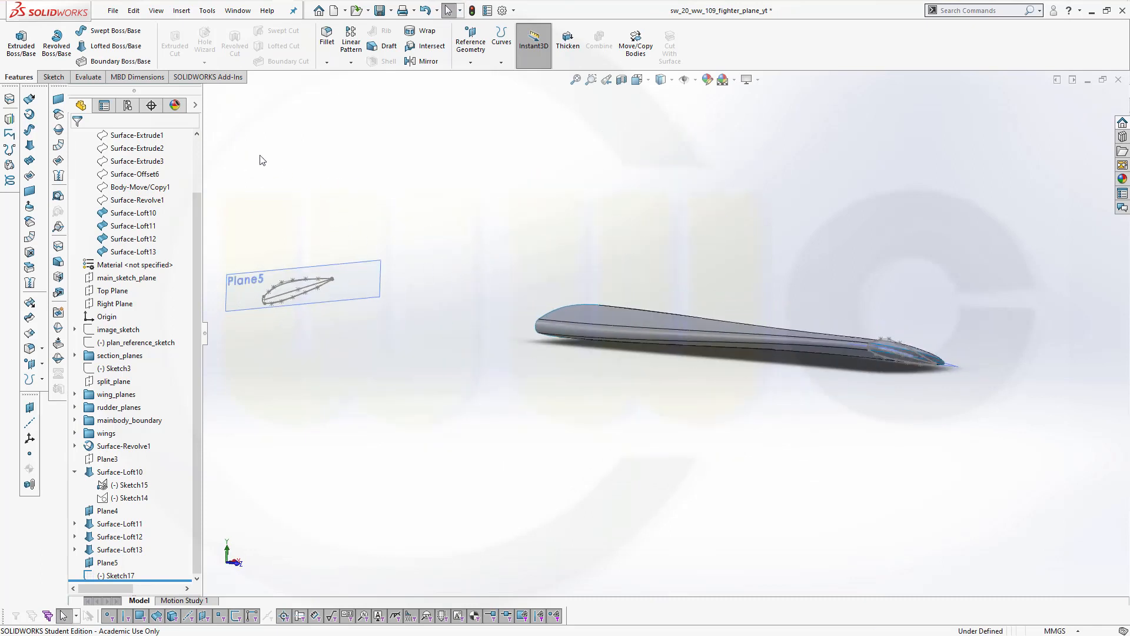
pyautogui.click(31, 146)
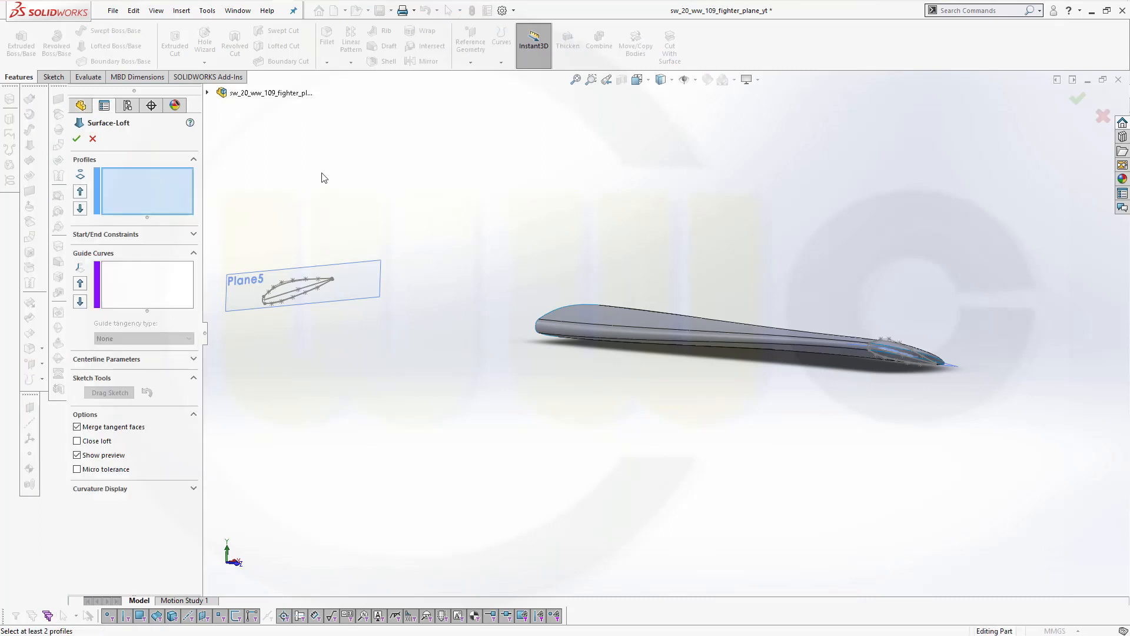
pyautogui.rightClick(322, 173)
pyautogui.click(355, 211)
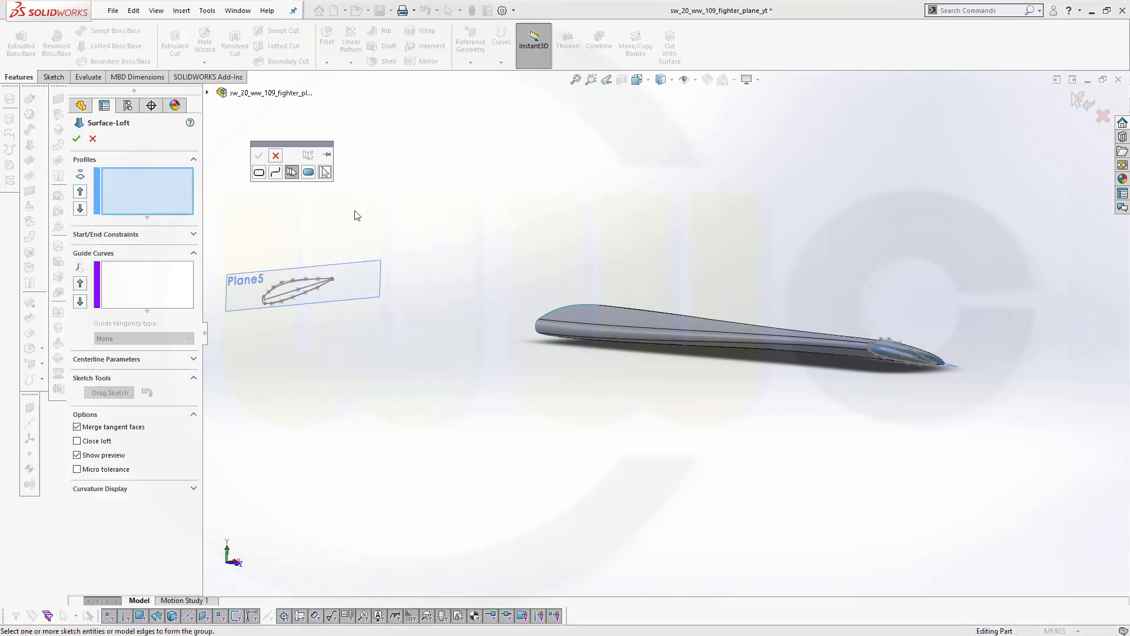
pyautogui.click(260, 173)
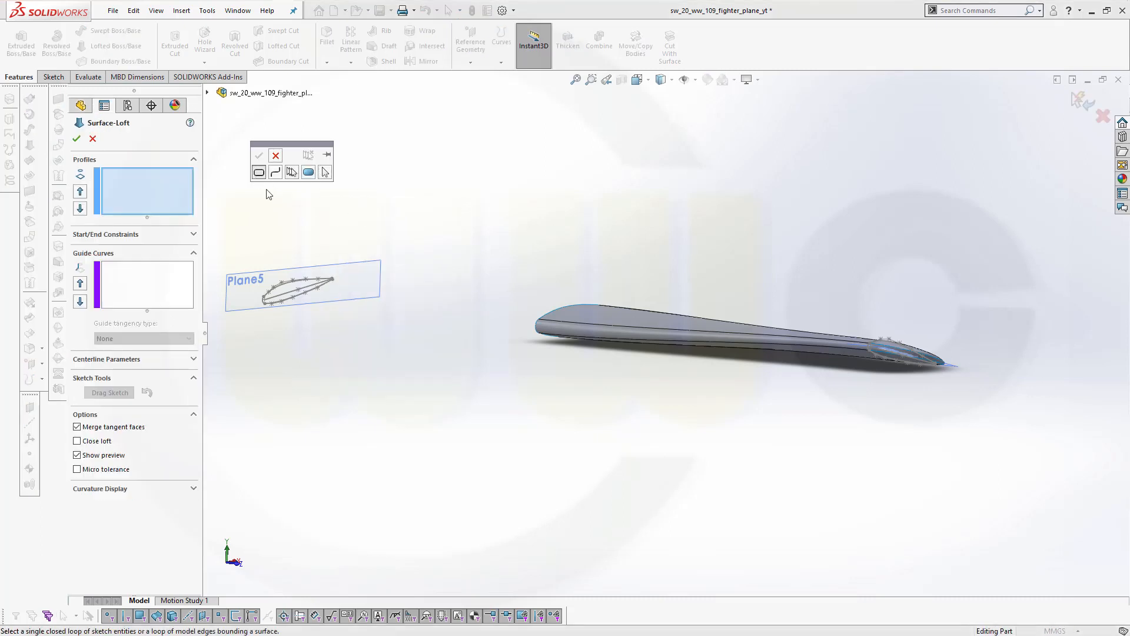
pyautogui.click(271, 297)
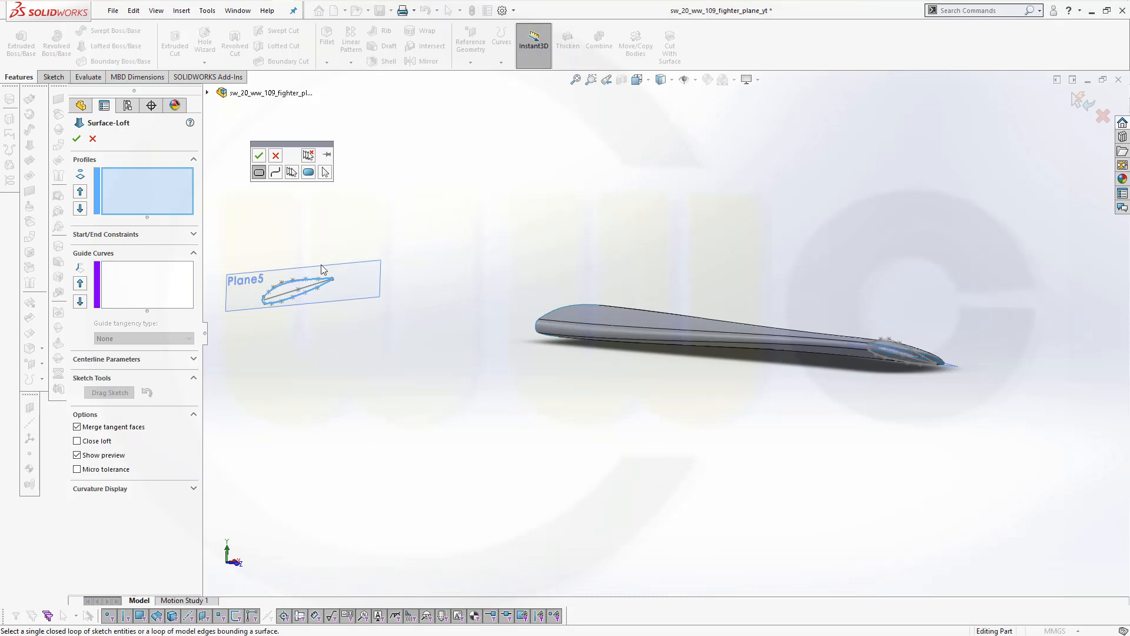
pyautogui.click(258, 156)
# Step: Add the closed edge loop at the finished airfoil's open inner end as the loft's second profile
pyautogui.moveTo(343, 212); pyautogui.dragTo(436, 235, button='middle')
pyautogui.rightClick(443, 221)
pyautogui.click(460, 257)
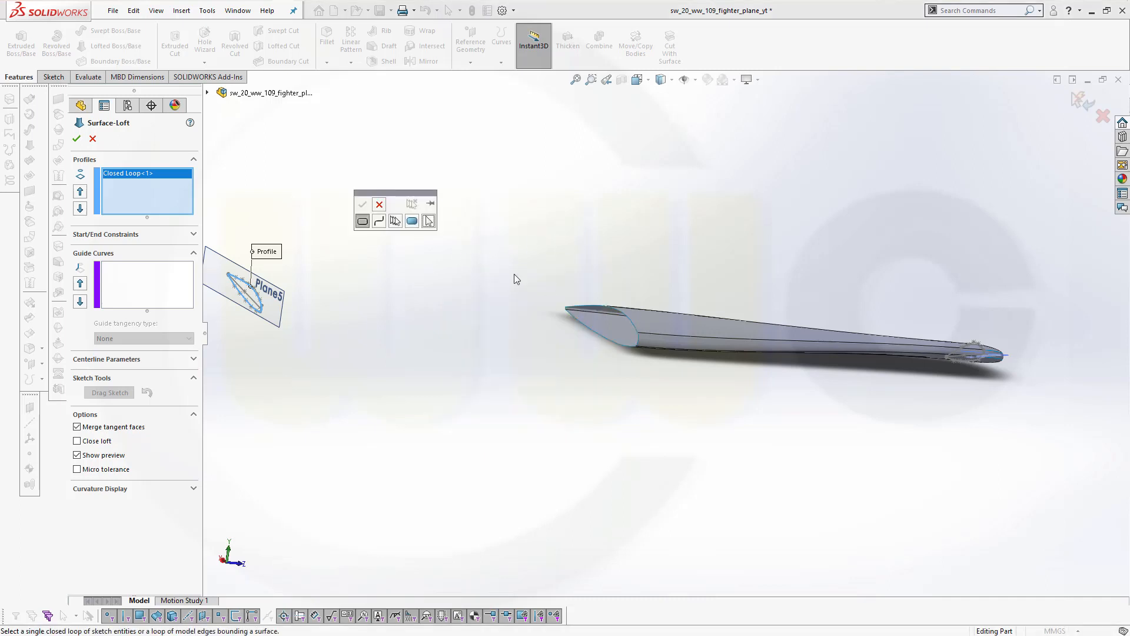
pyautogui.click(635, 328)
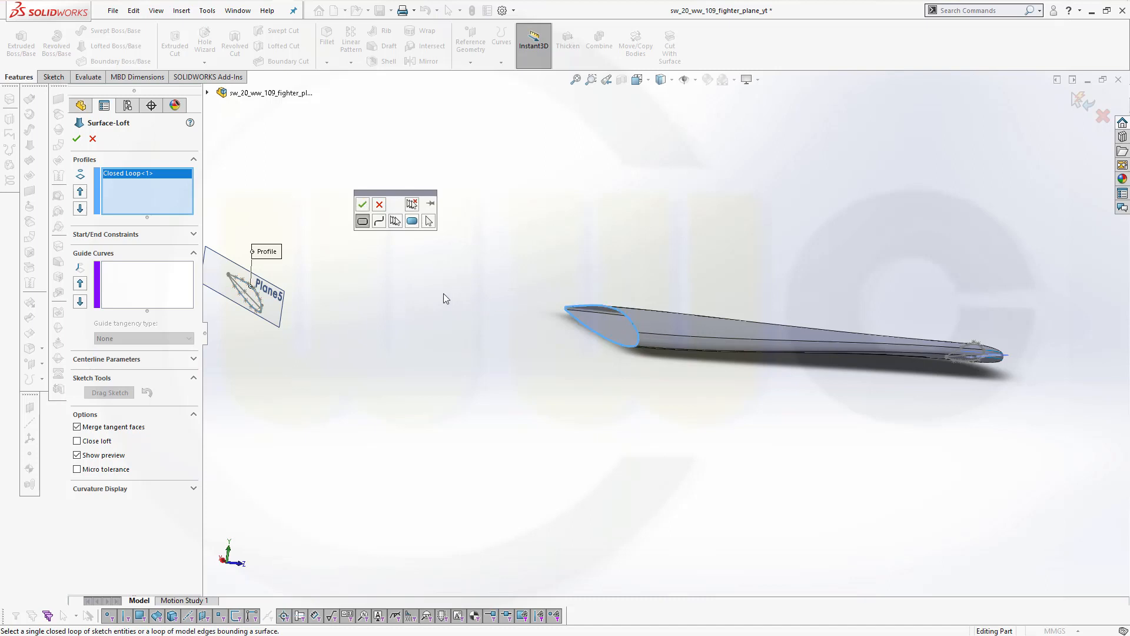
pyautogui.click(362, 203)
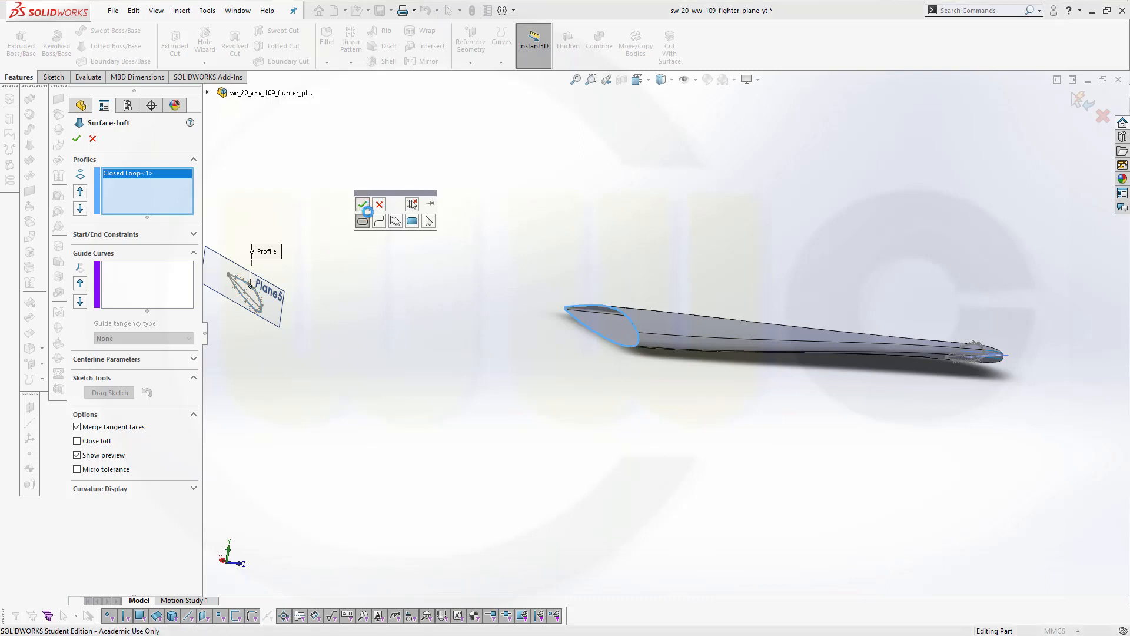
pyautogui.moveTo(406, 379); pyautogui.dragTo(315, 383, button='middle')
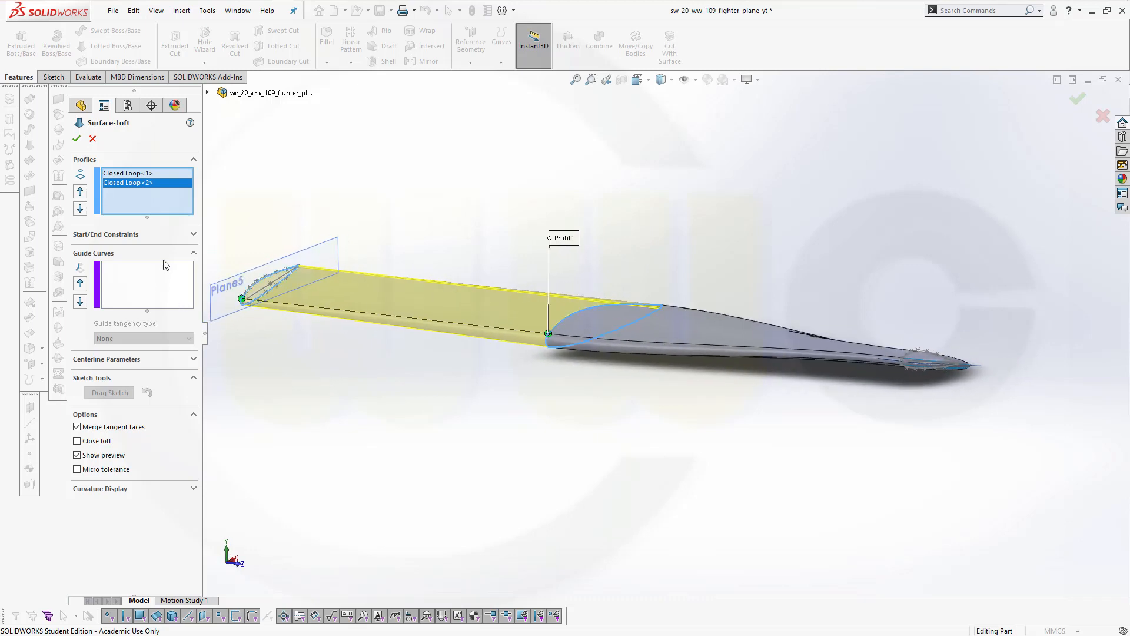
# Step: Set the start constraint to Normal To Profile and the end constraint to Tangency To Face, and create the lofted surface
pyautogui.click(194, 235)
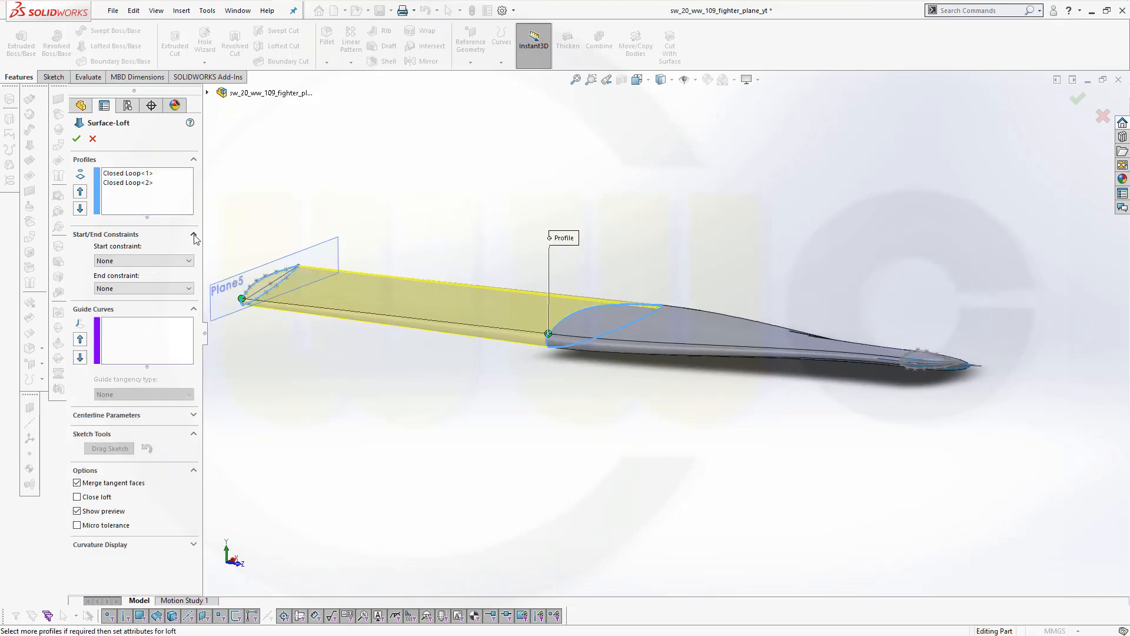
pyautogui.click(191, 266)
pyautogui.click(161, 284)
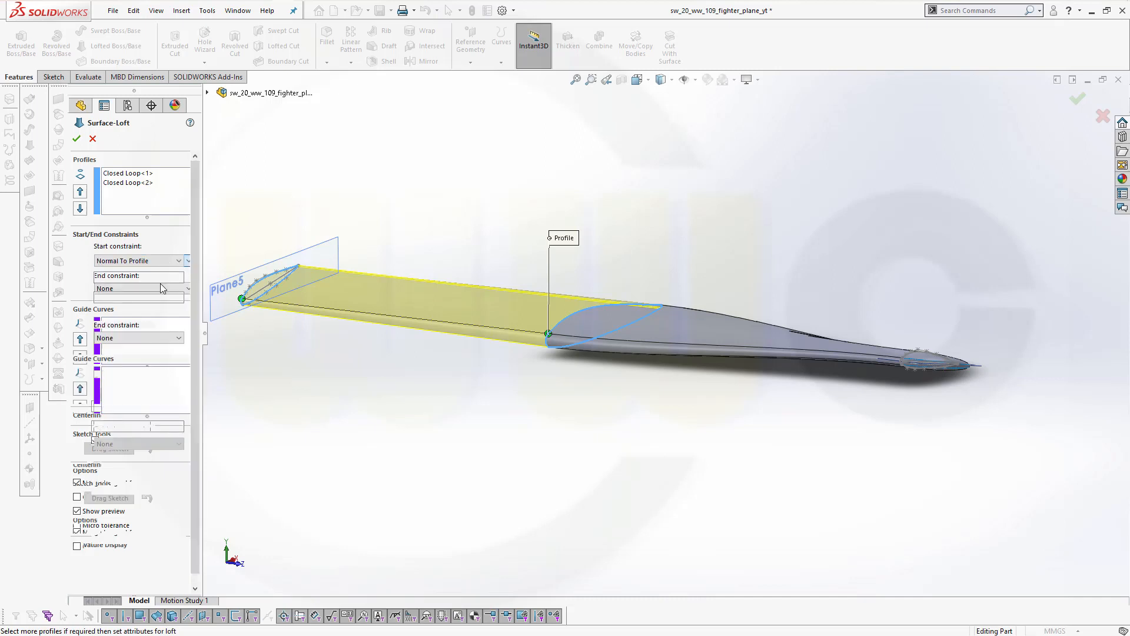
pyautogui.click(179, 336)
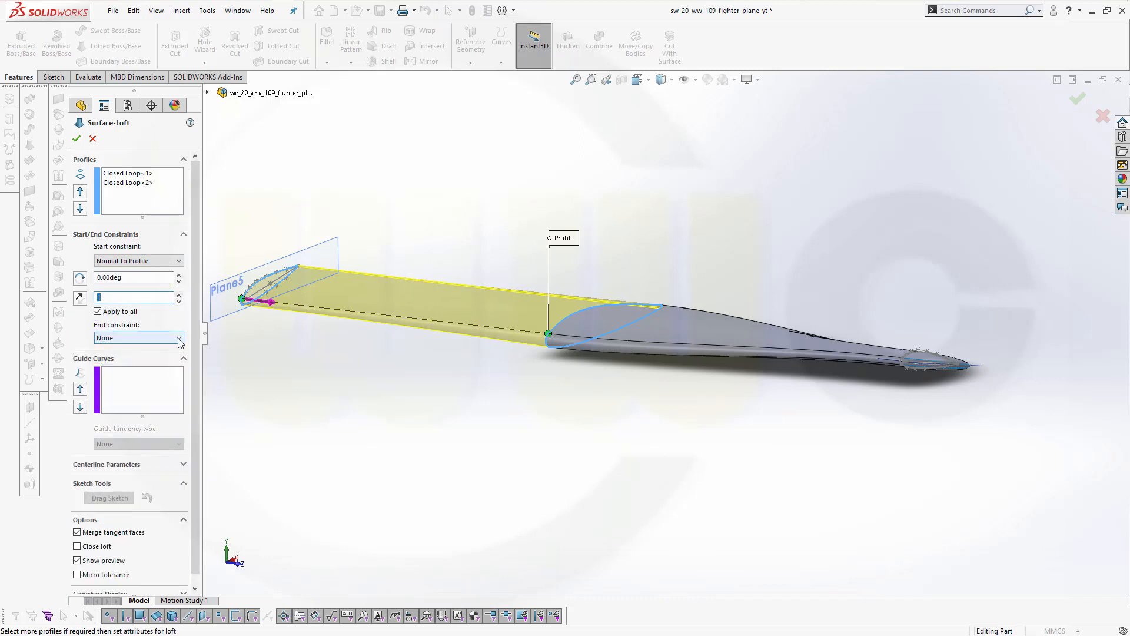
pyautogui.click(137, 365)
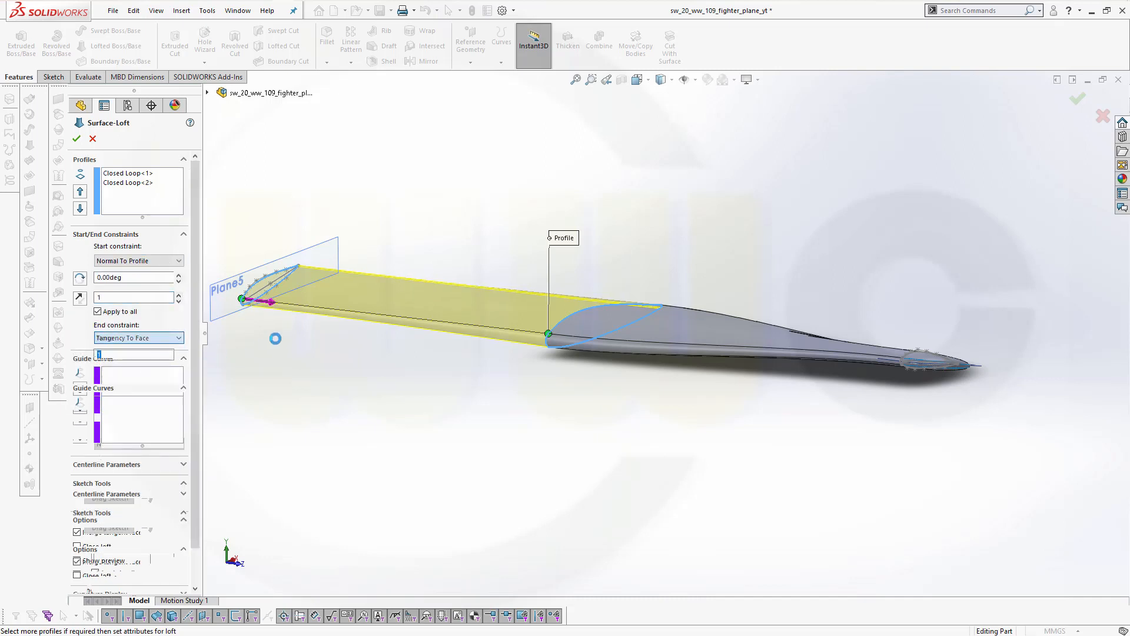
pyautogui.click(76, 138)
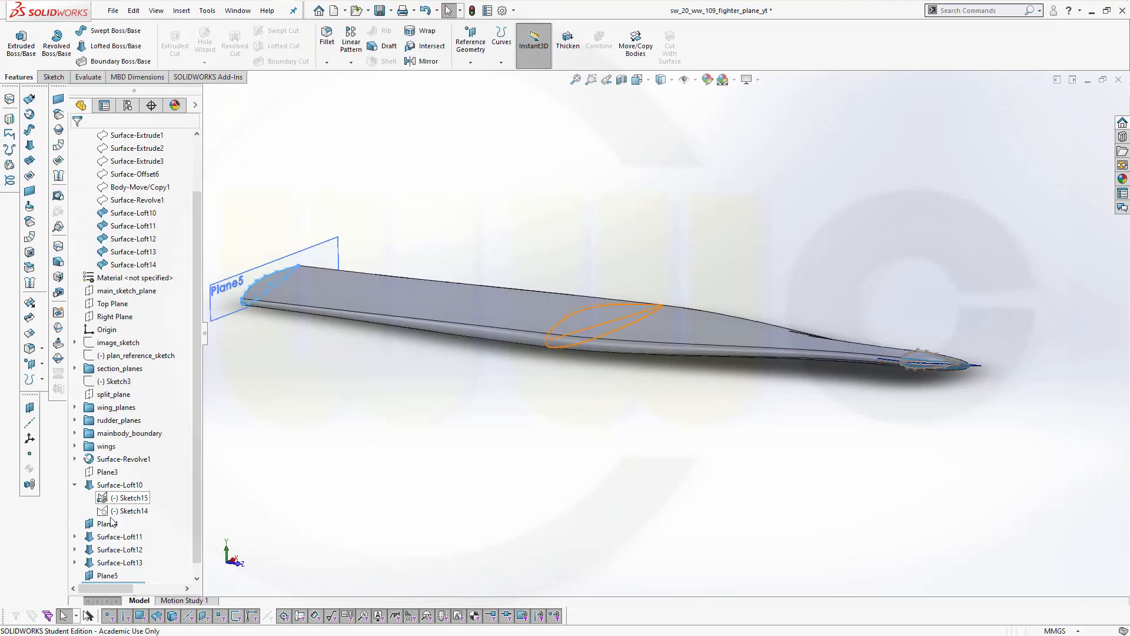
# Step: Hide reference plane Plane5 and the airfoil profile Sketch15
pyautogui.scroll(-1, 109, 565)
pyautogui.click(109, 564)
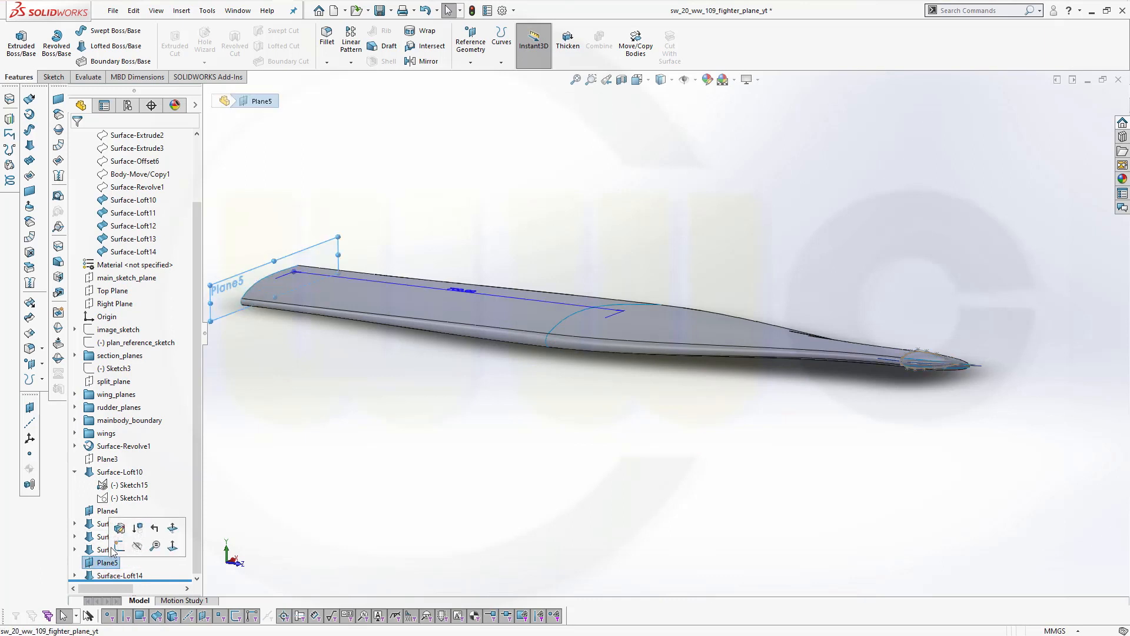
pyautogui.click(135, 548)
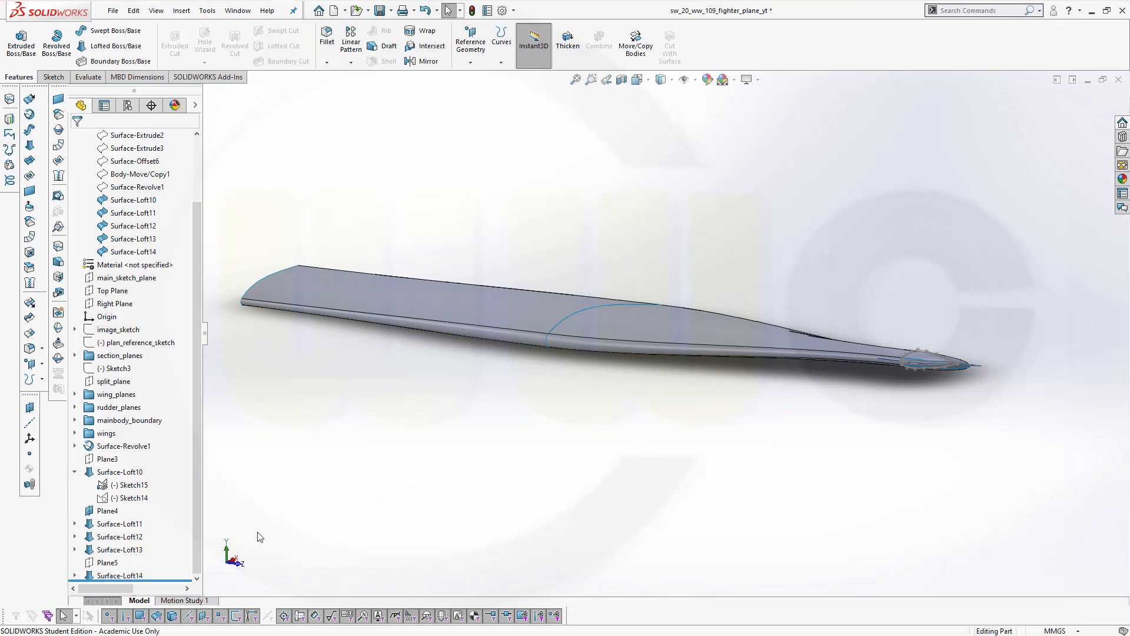
pyautogui.click(131, 484)
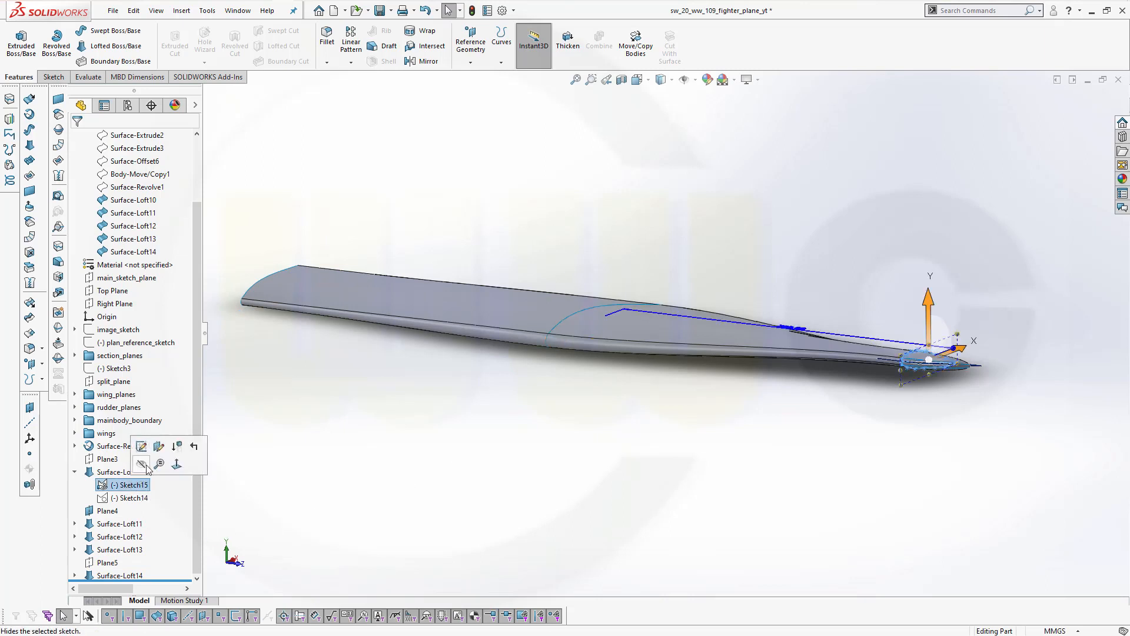
pyautogui.click(330, 433)
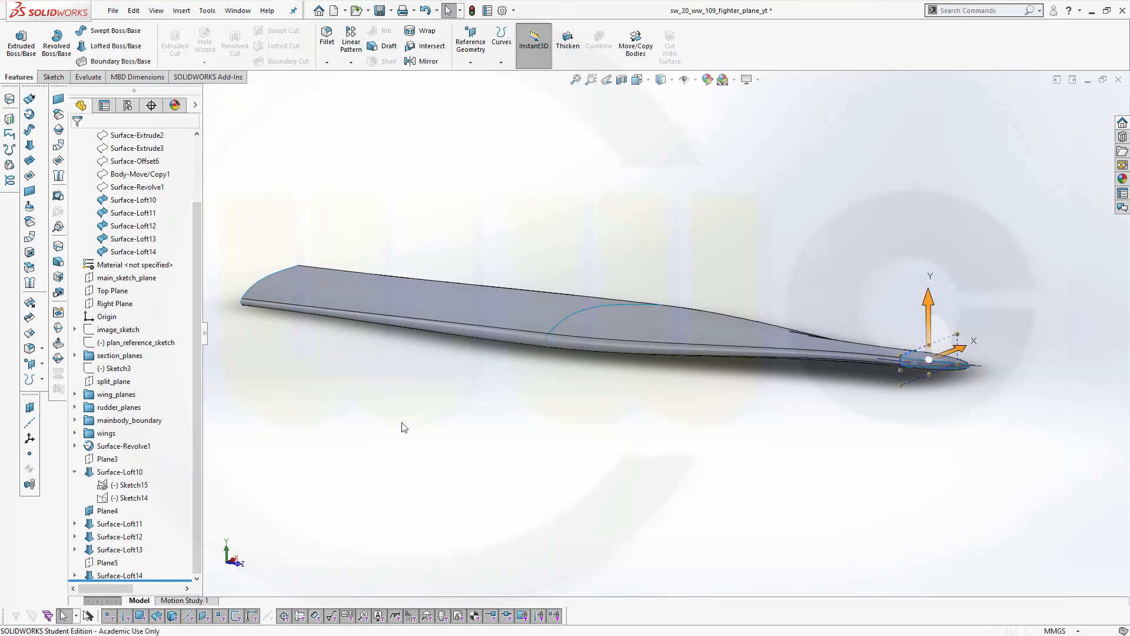
# Step: Knit the five lofted airfoil surfaces, Surface-Loft10 through Surface-Loft14, into one surface body
pyautogui.click(30, 284)
pyautogui.click(397, 324)
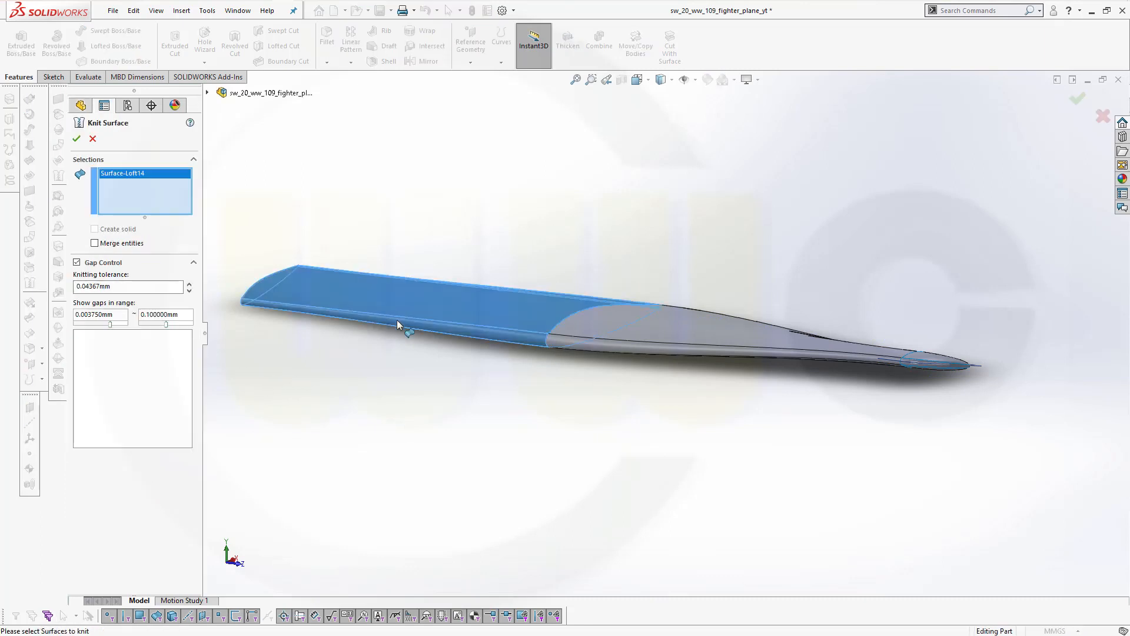
pyautogui.click(853, 360)
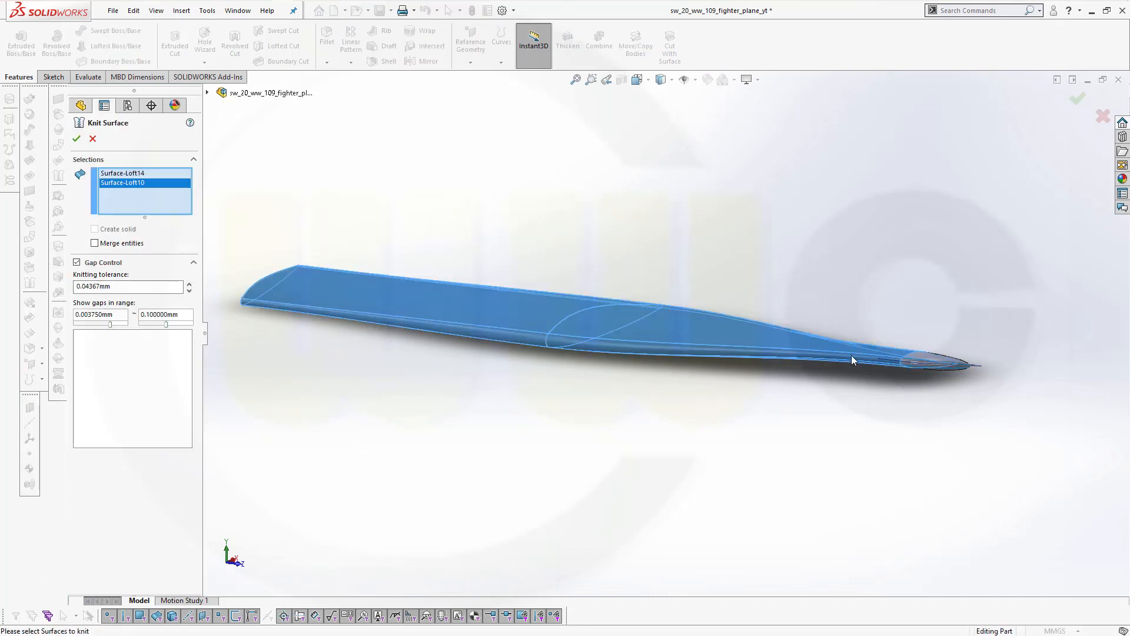
pyautogui.scroll(-5, 883, 365)
pyautogui.click(848, 327)
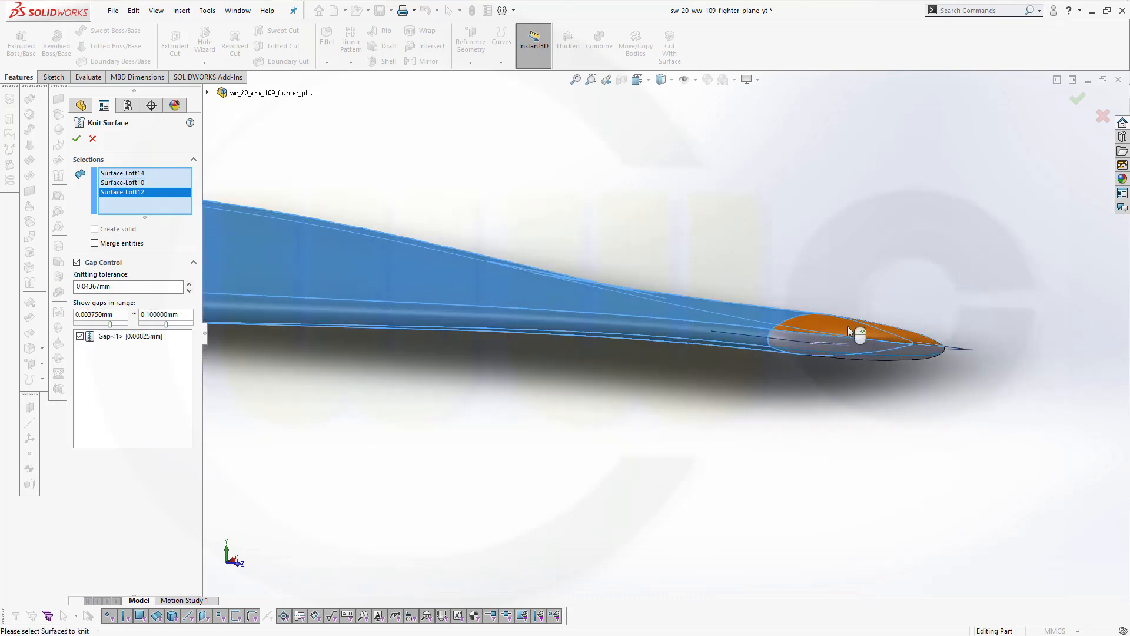
pyautogui.click(797, 338)
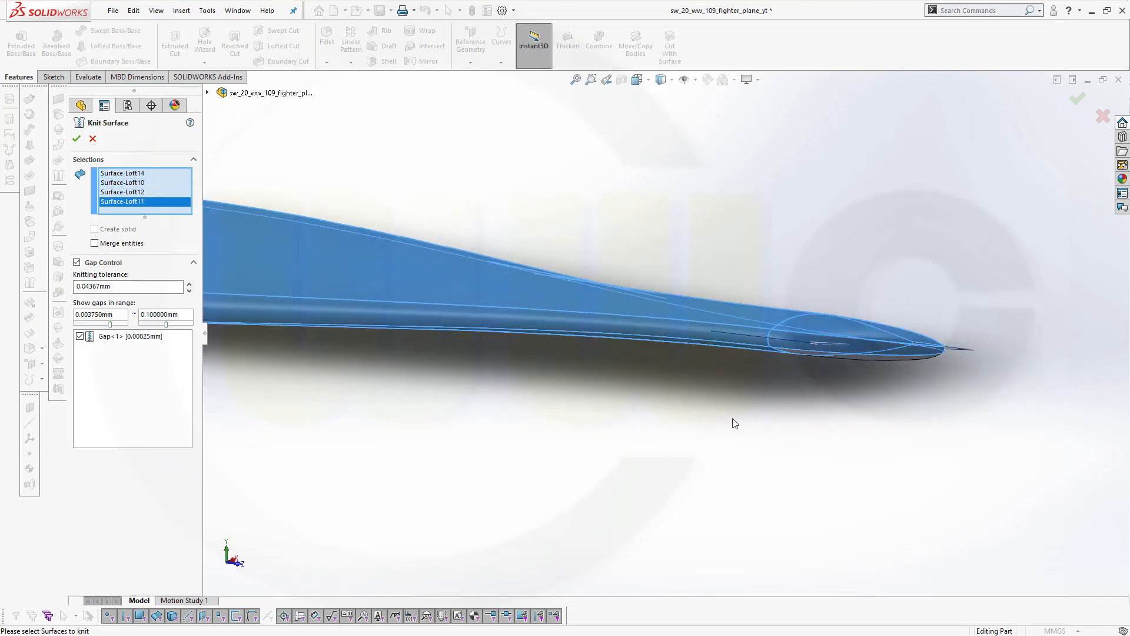
pyautogui.moveTo(735, 422); pyautogui.dragTo(783, 342, button='middle')
pyautogui.click(837, 353)
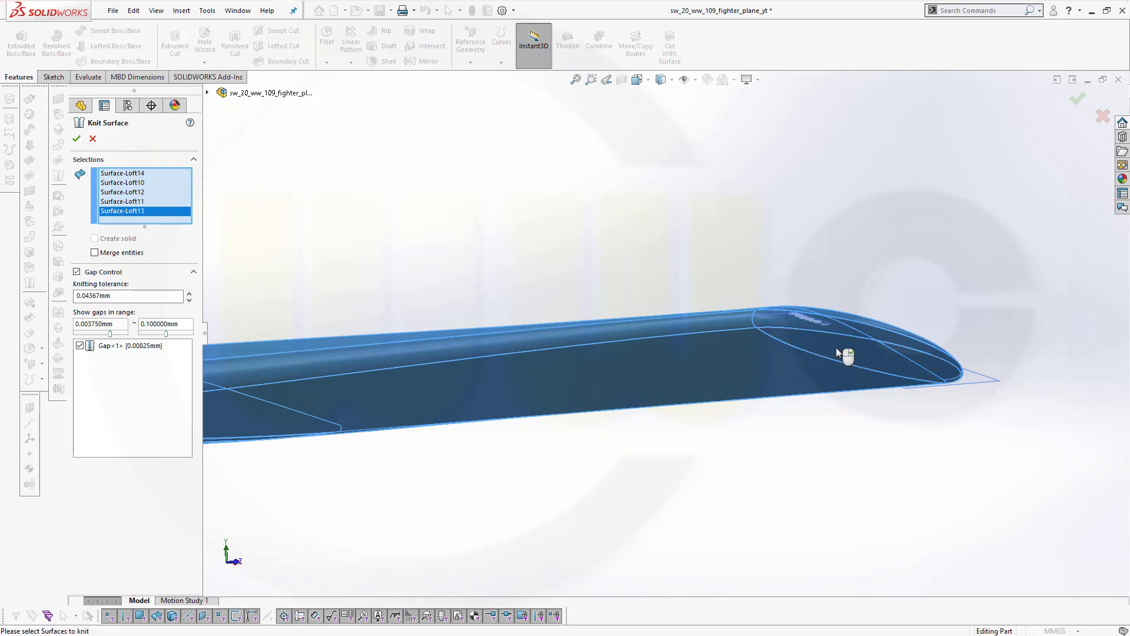
pyautogui.click(76, 139)
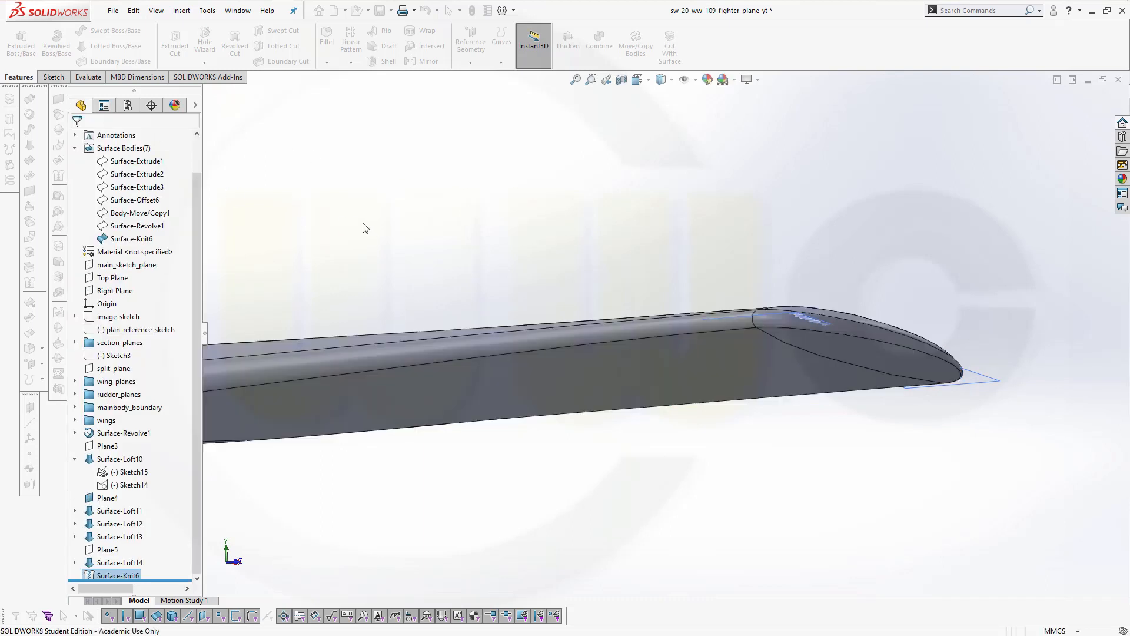
# Step: Hide reference plane Plane4 at the airfoil's rounded end
pyautogui.scroll(3, 416, 244)
pyautogui.scroll(2, 436, 273)
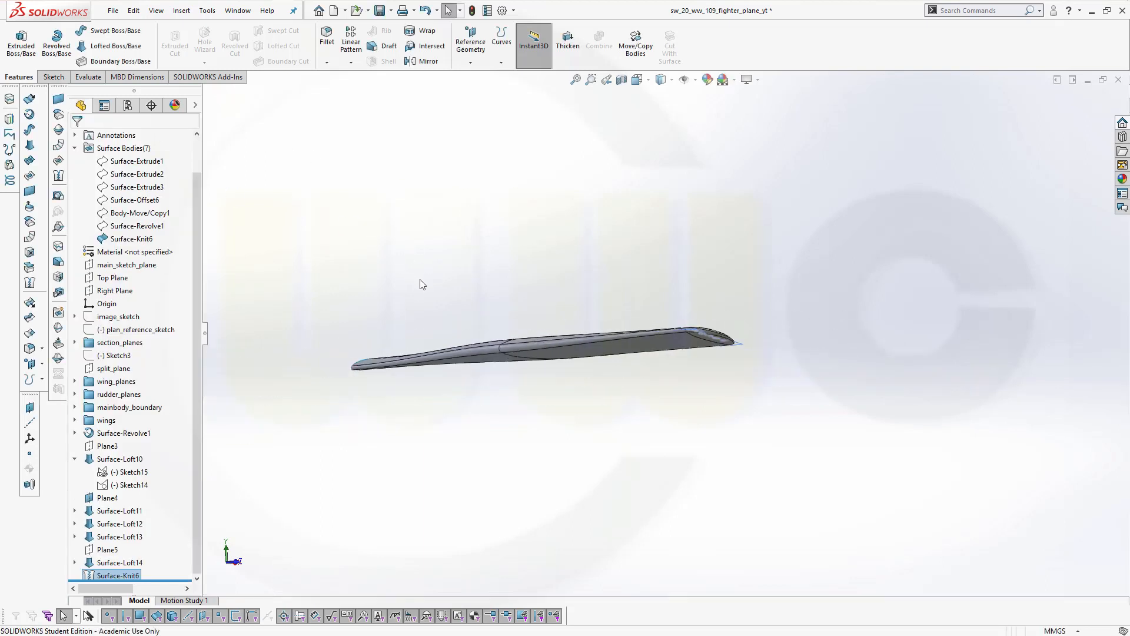
pyautogui.click(104, 499)
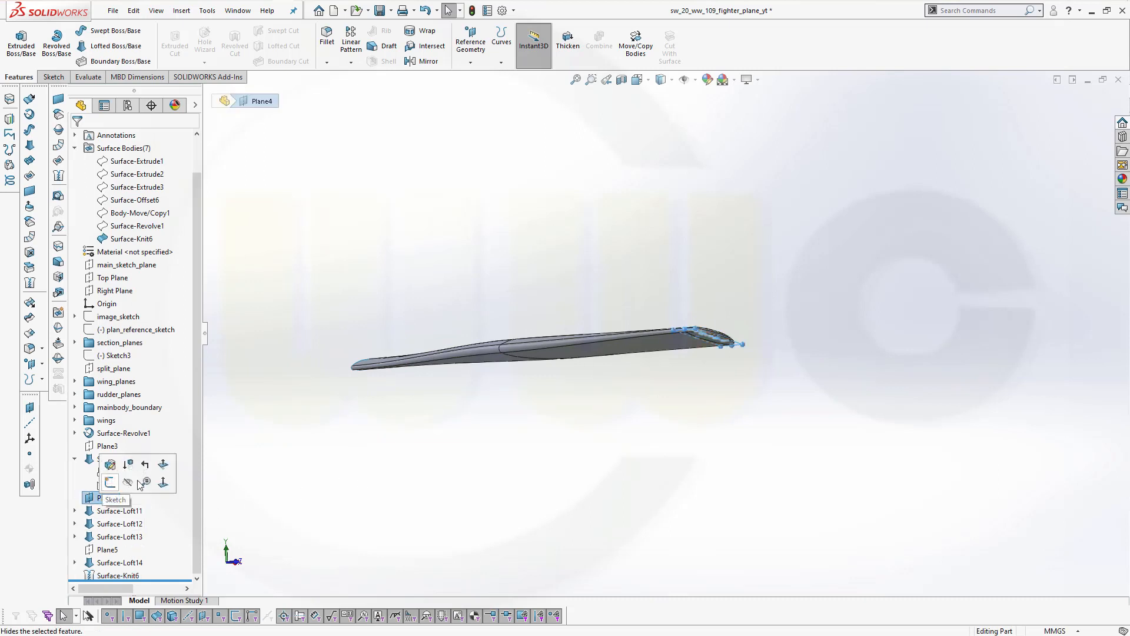
pyautogui.press('Escape')
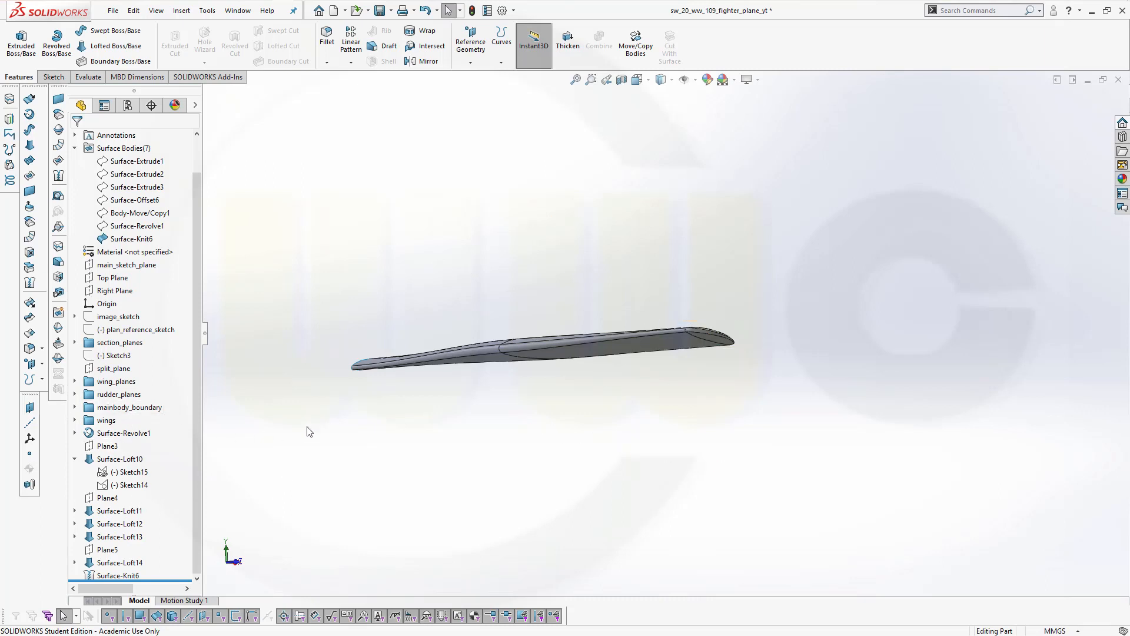
pyautogui.moveTo(461, 448); pyautogui.dragTo(475, 524, button='middle')
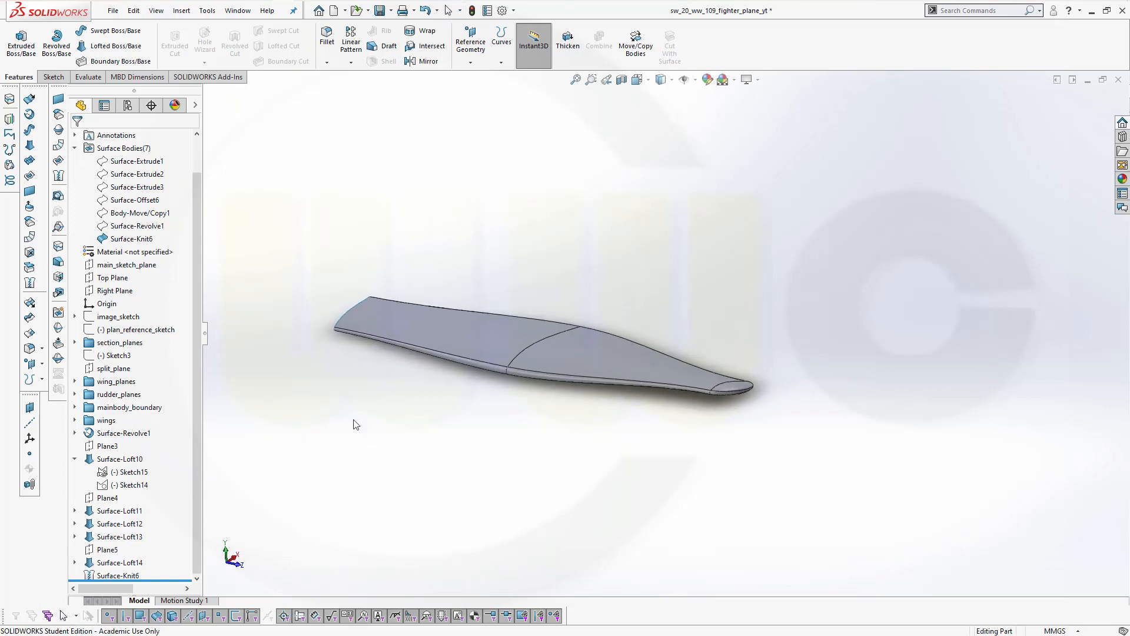
pyautogui.press('f')
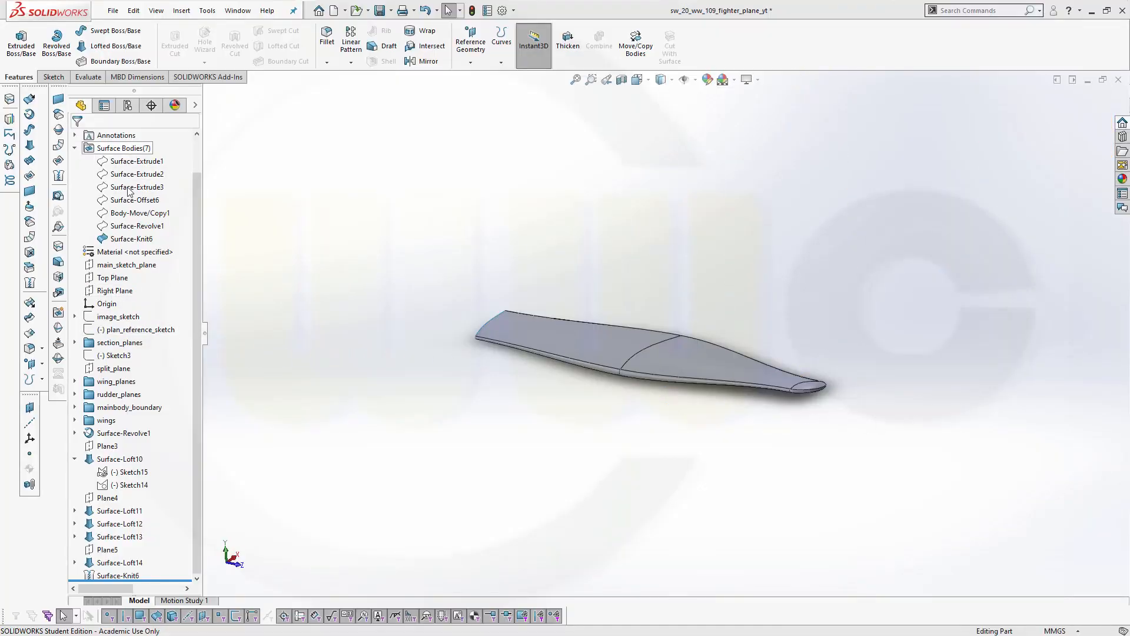
# Step: Show the image_sketch blueprint and set the Front view, framing the aircraft nose and propeller around the airfoil
pyautogui.click(131, 318)
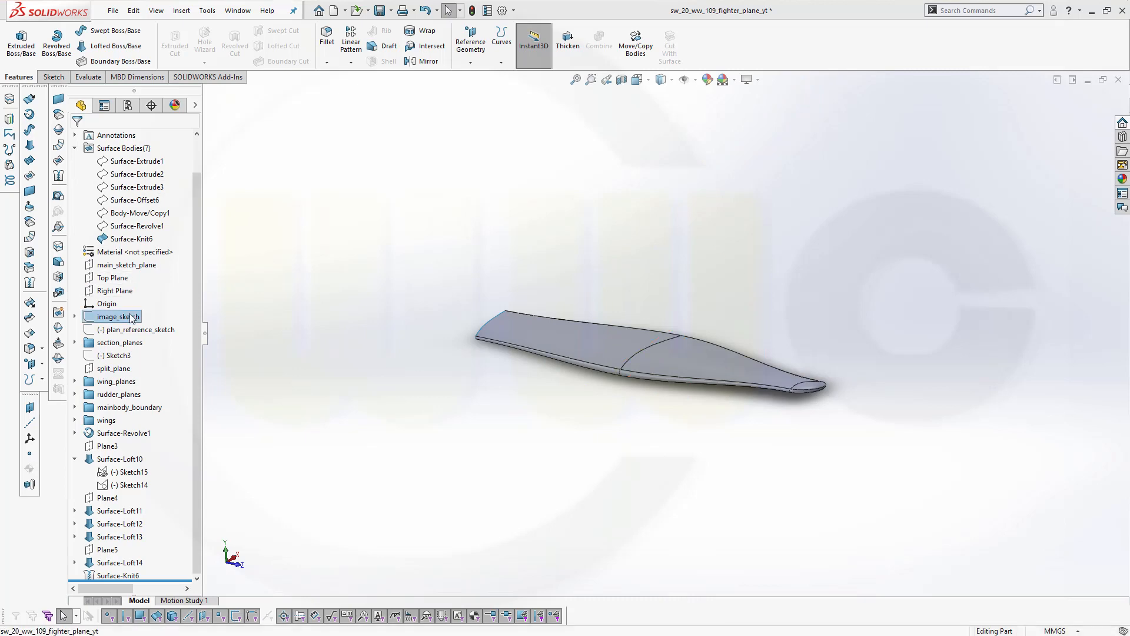
pyautogui.click(140, 300)
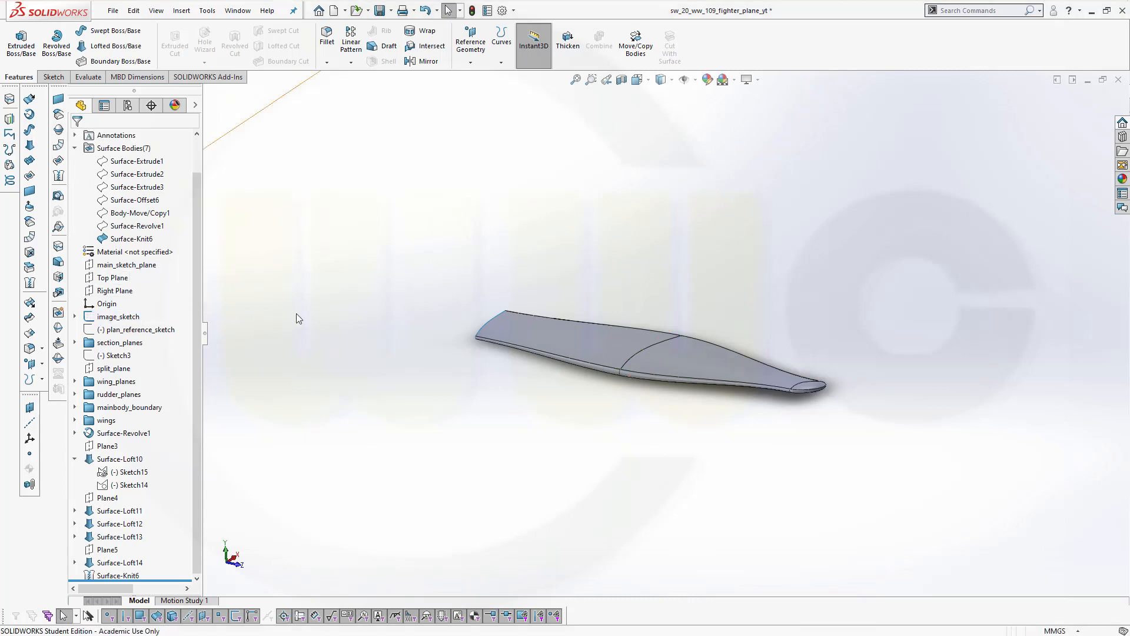
pyautogui.scroll(3, 296, 314)
pyautogui.scroll(1, 420, 319)
pyautogui.moveTo(444, 336); pyautogui.dragTo(418, 308, button='middle')
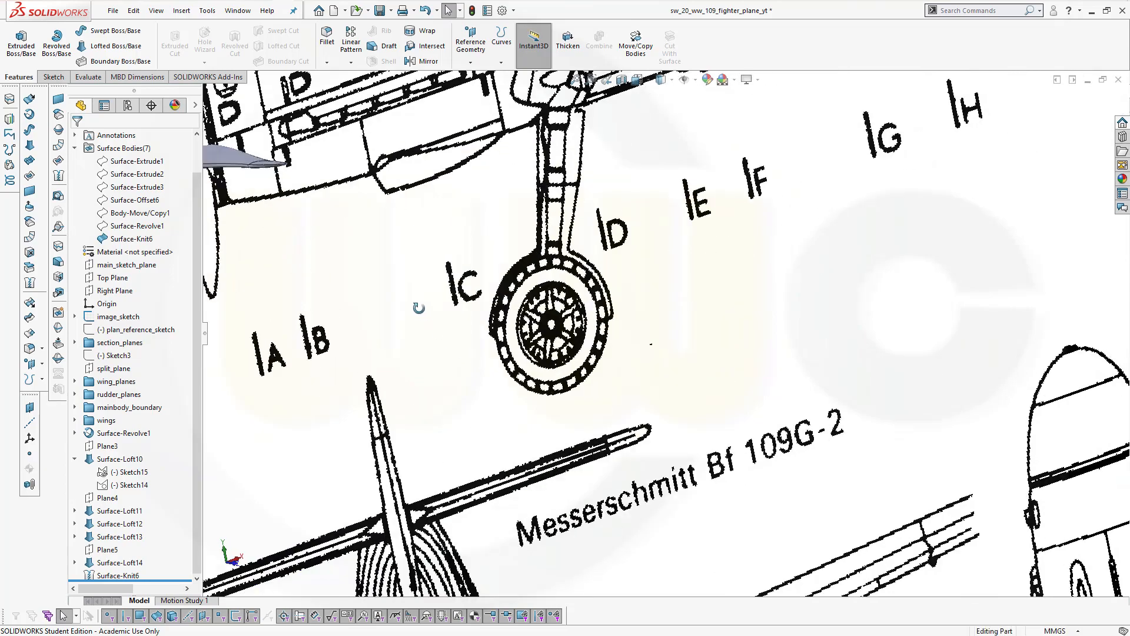
pyautogui.hotkey('ctrl', '1')
pyautogui.scroll(-6, 532, 238)
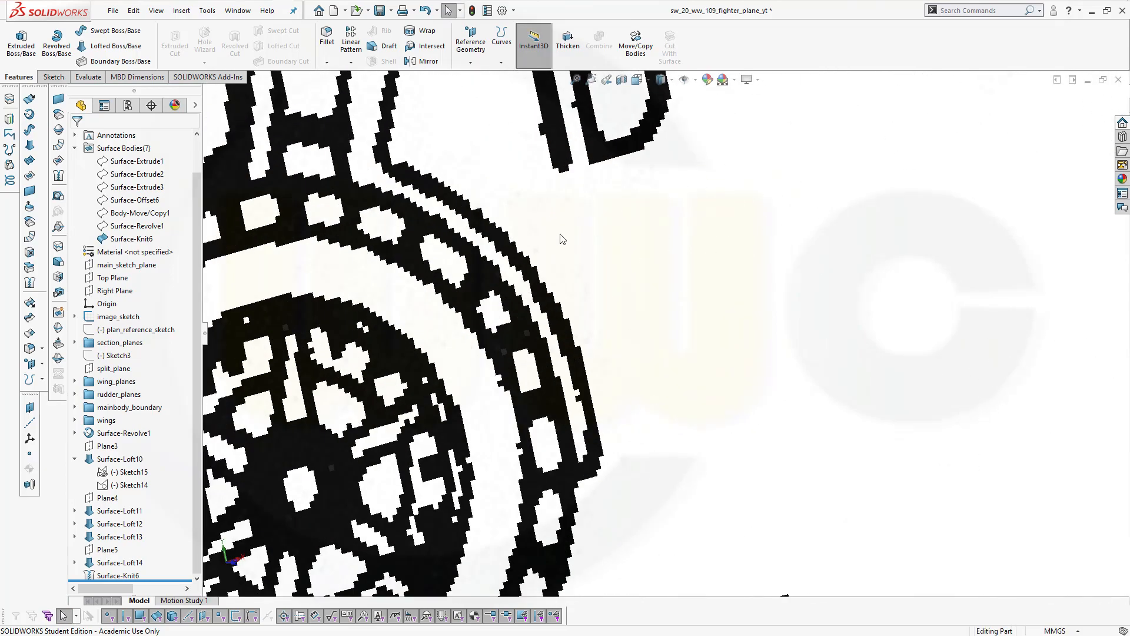
pyautogui.scroll(6, 562, 238)
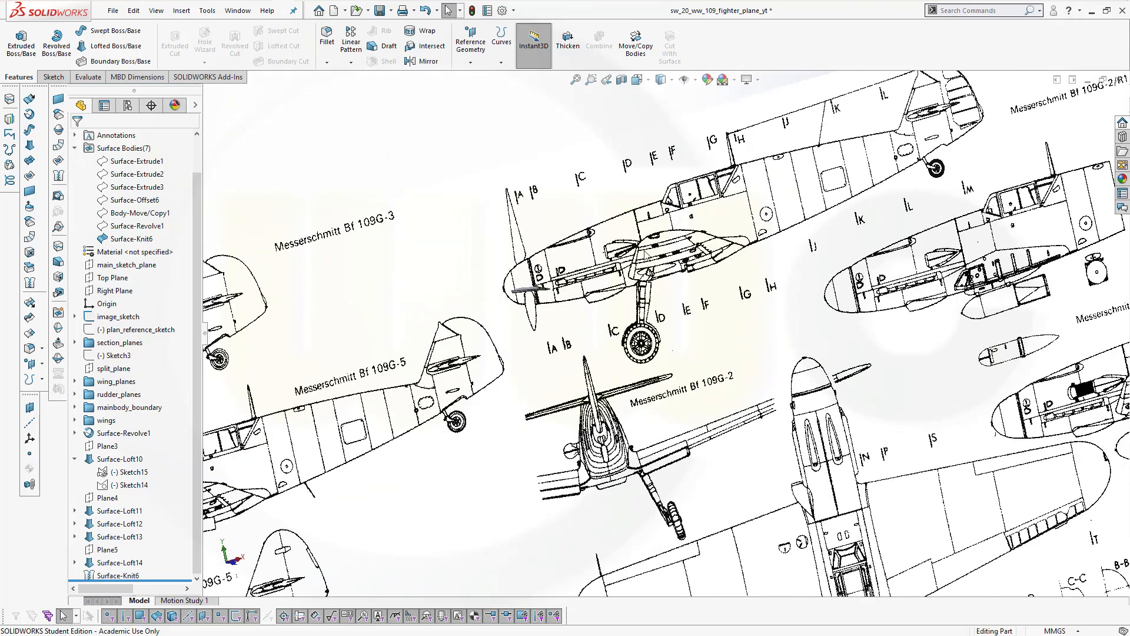
pyautogui.press('space')
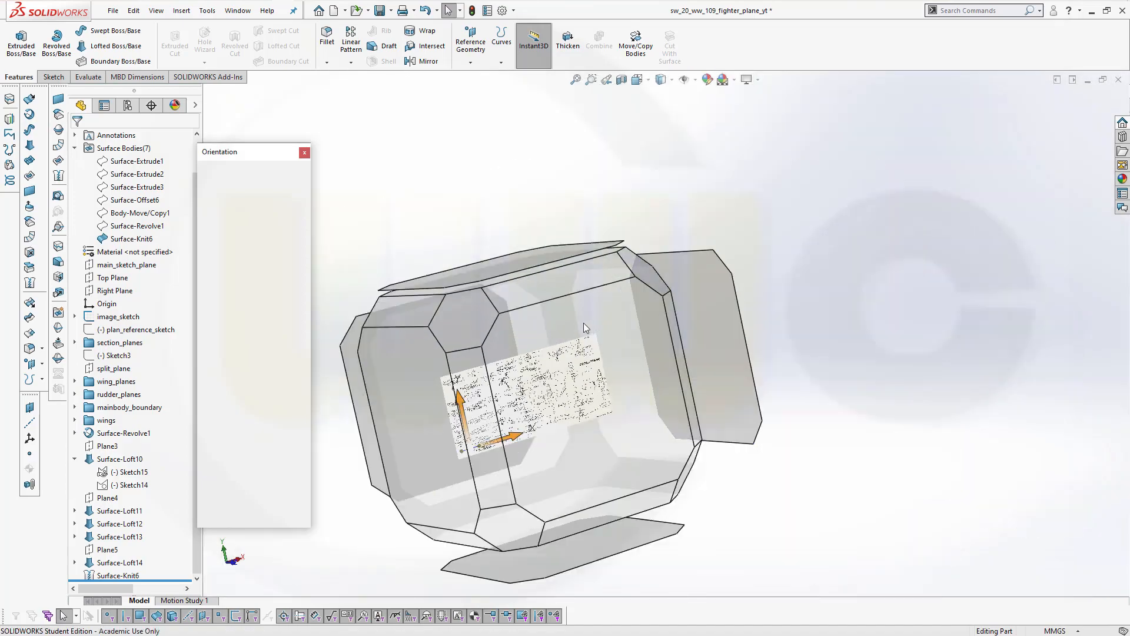
pyautogui.click(584, 322)
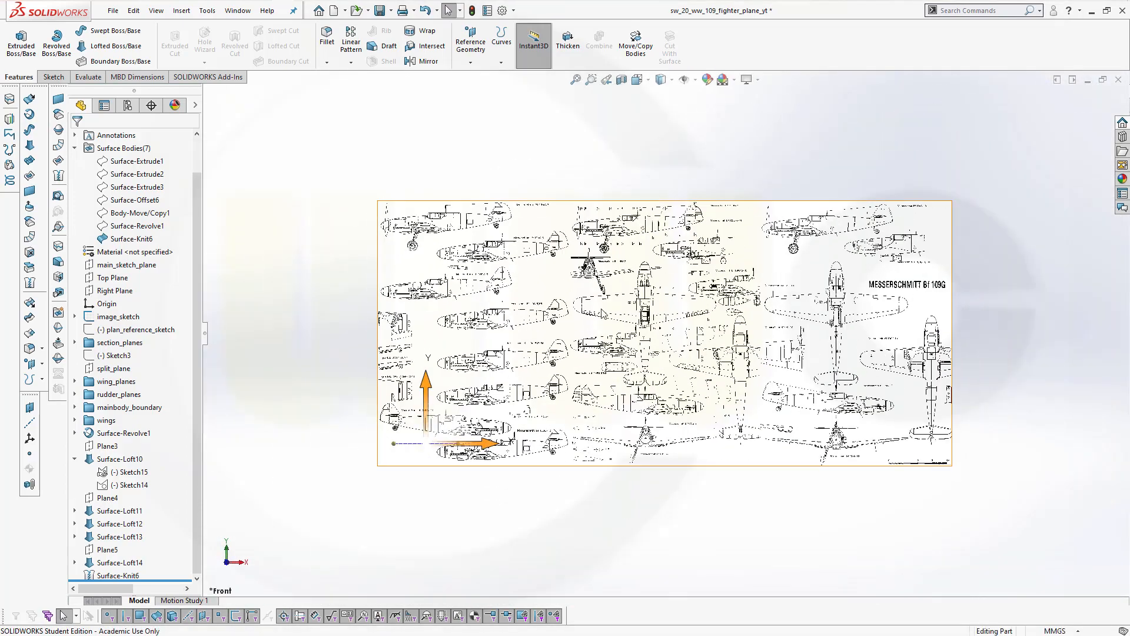
pyautogui.scroll(4, 568, 230)
pyautogui.scroll(-4, 627, 224)
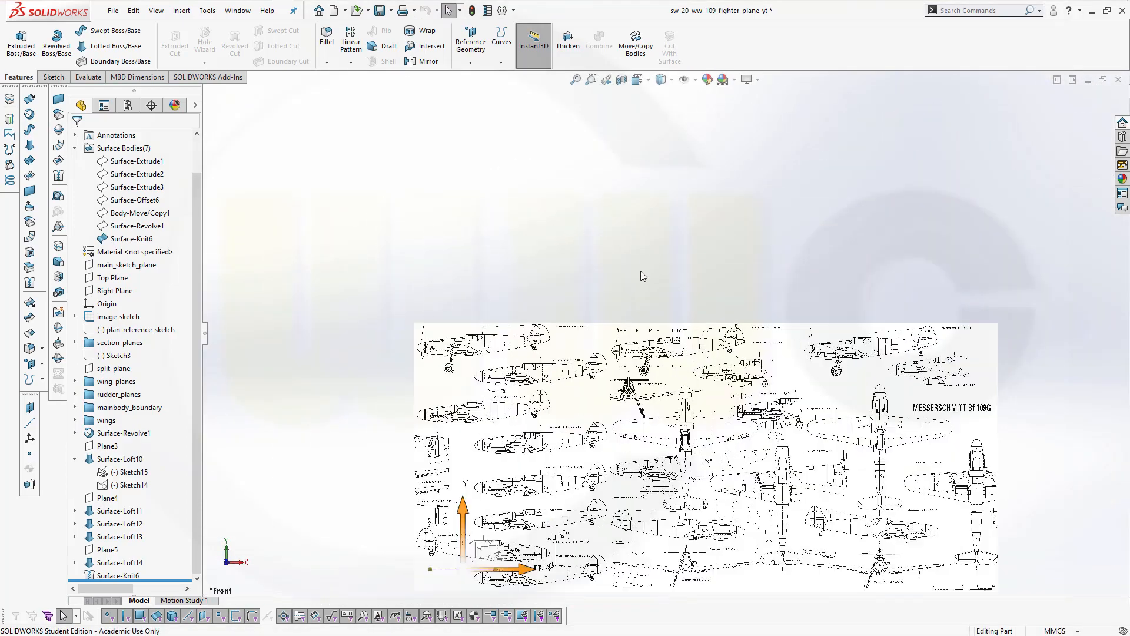
pyautogui.scroll(-4, 666, 404)
pyautogui.scroll(-4, 516, 328)
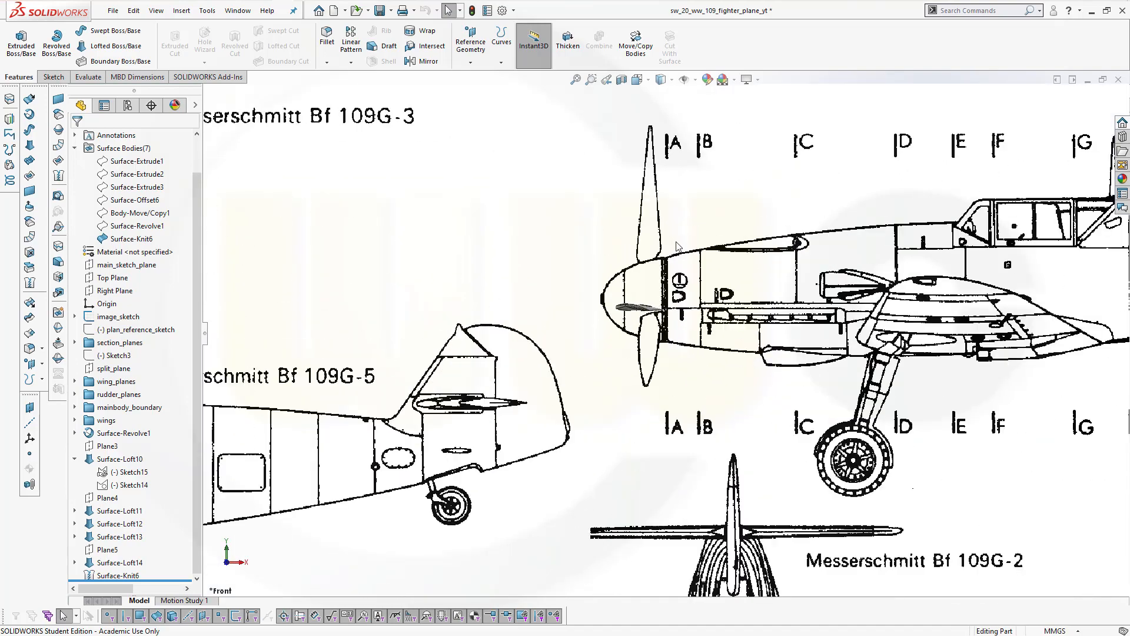
pyautogui.scroll(-6, 671, 250)
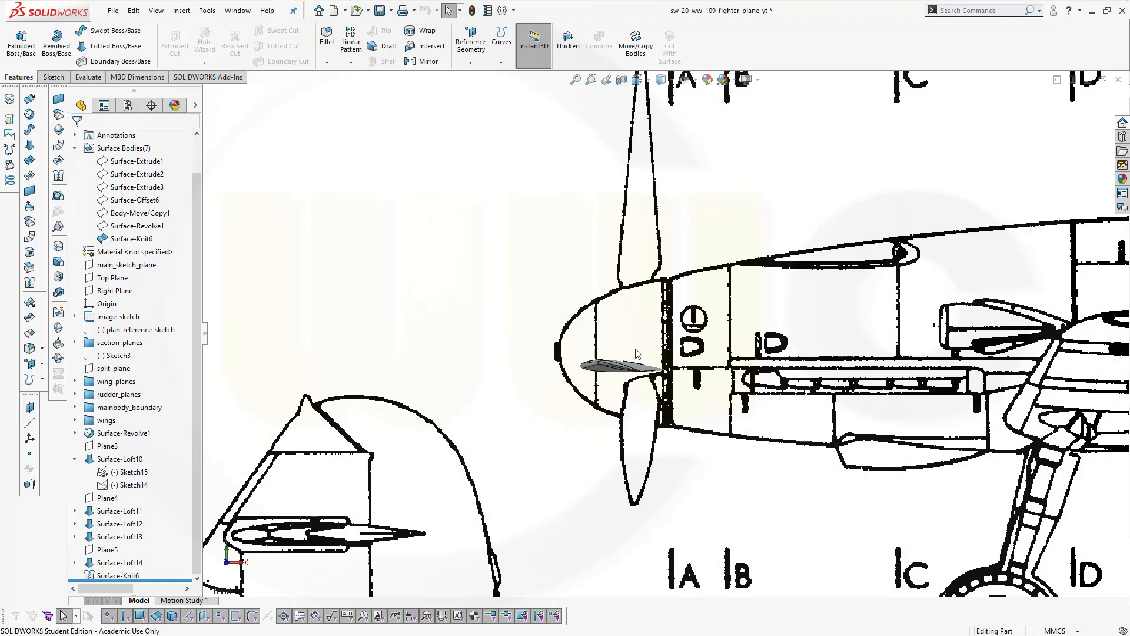
pyautogui.click(635, 42)
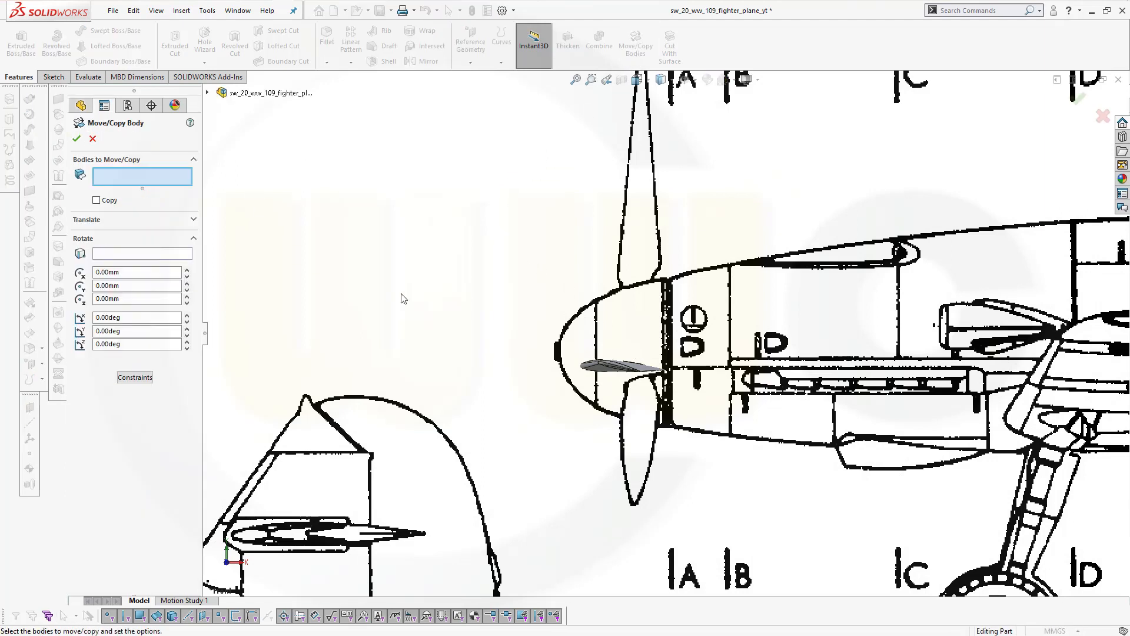
pyautogui.click(599, 377)
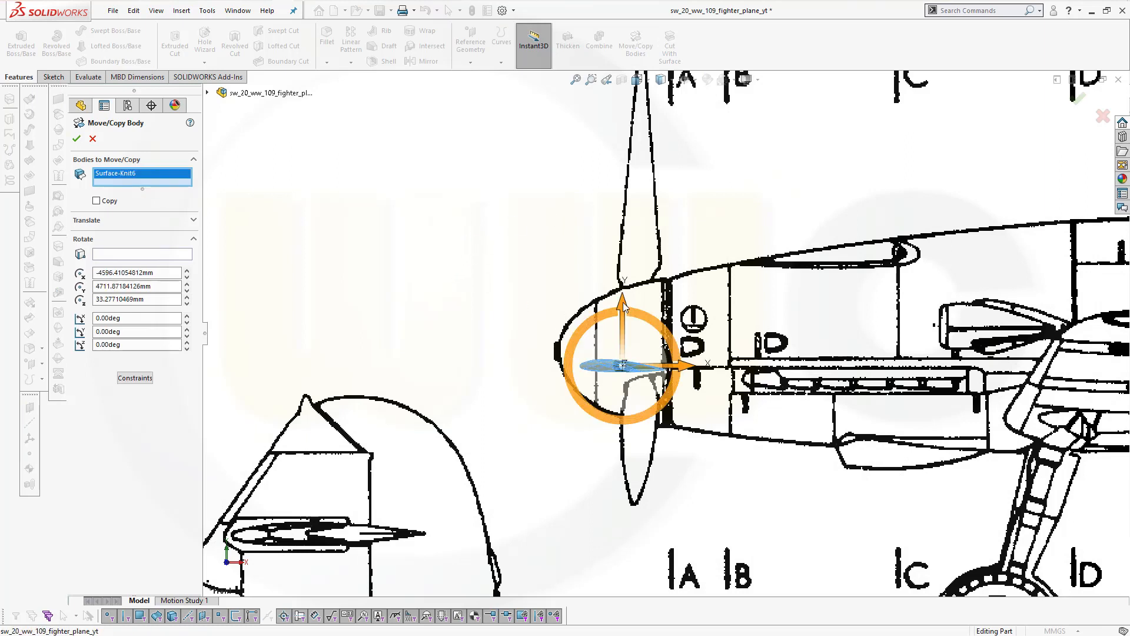
pyautogui.moveTo(624, 283); pyautogui.dragTo(622, 266)
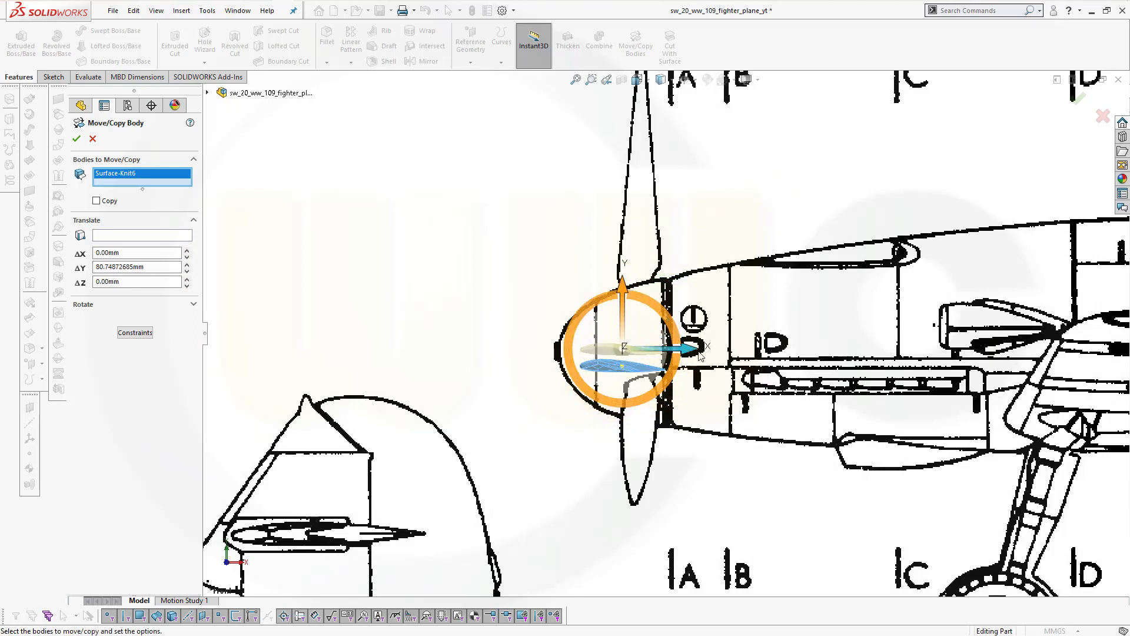
pyautogui.moveTo(688, 350); pyautogui.dragTo(706, 352)
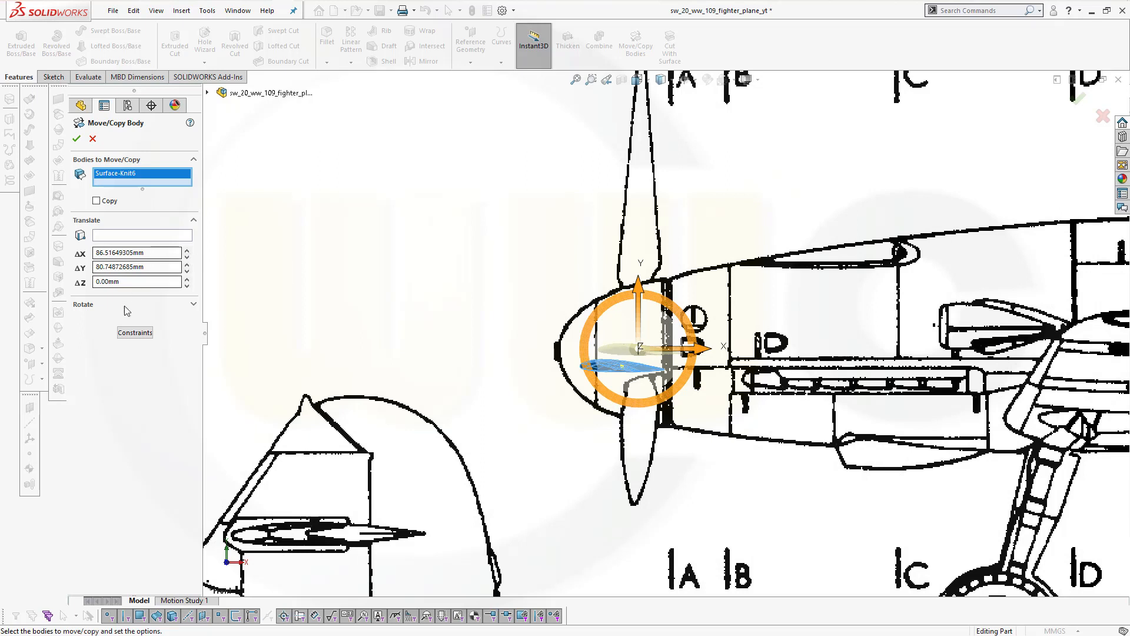
pyautogui.click(192, 305)
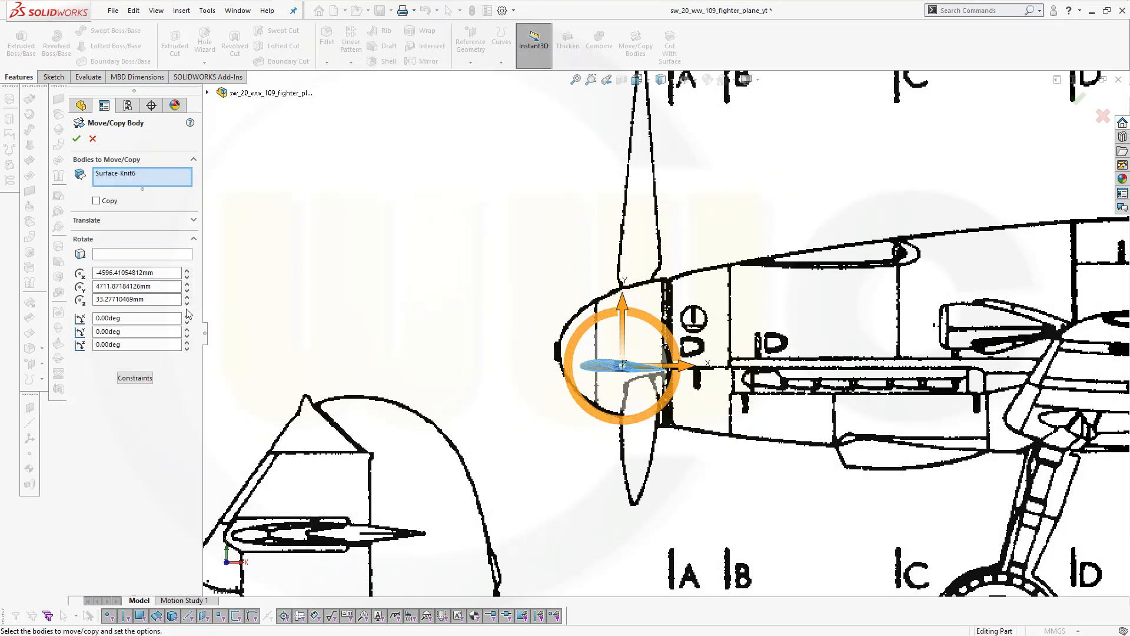
pyautogui.click(170, 317)
pyautogui.moveTo(623, 303); pyautogui.dragTo(621, 288)
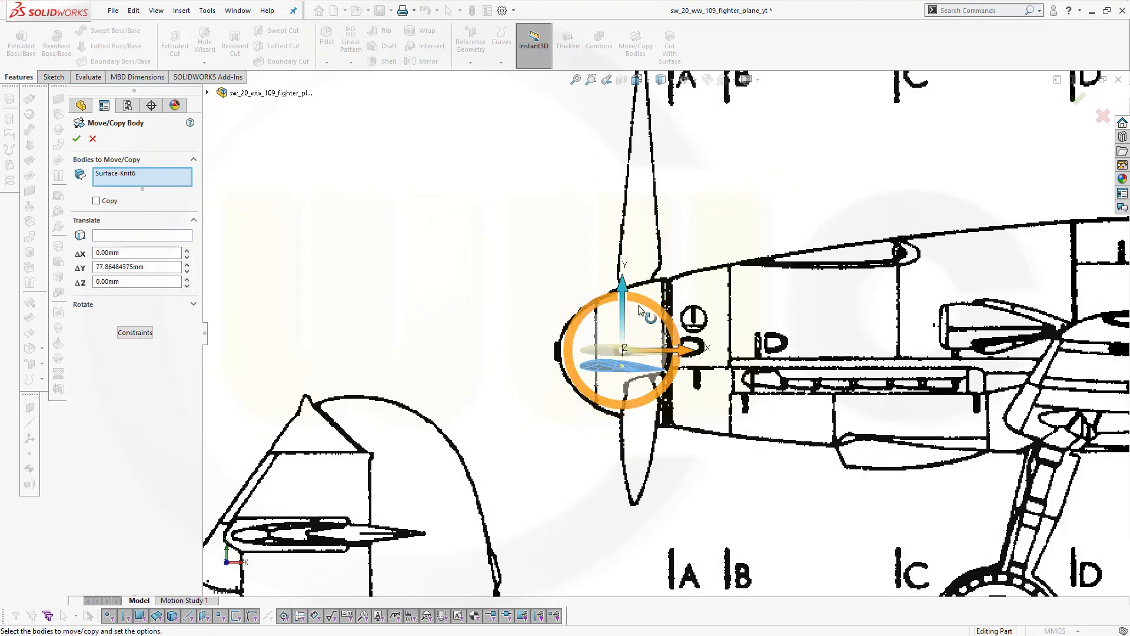
pyautogui.moveTo(691, 353); pyautogui.dragTo(650, 323)
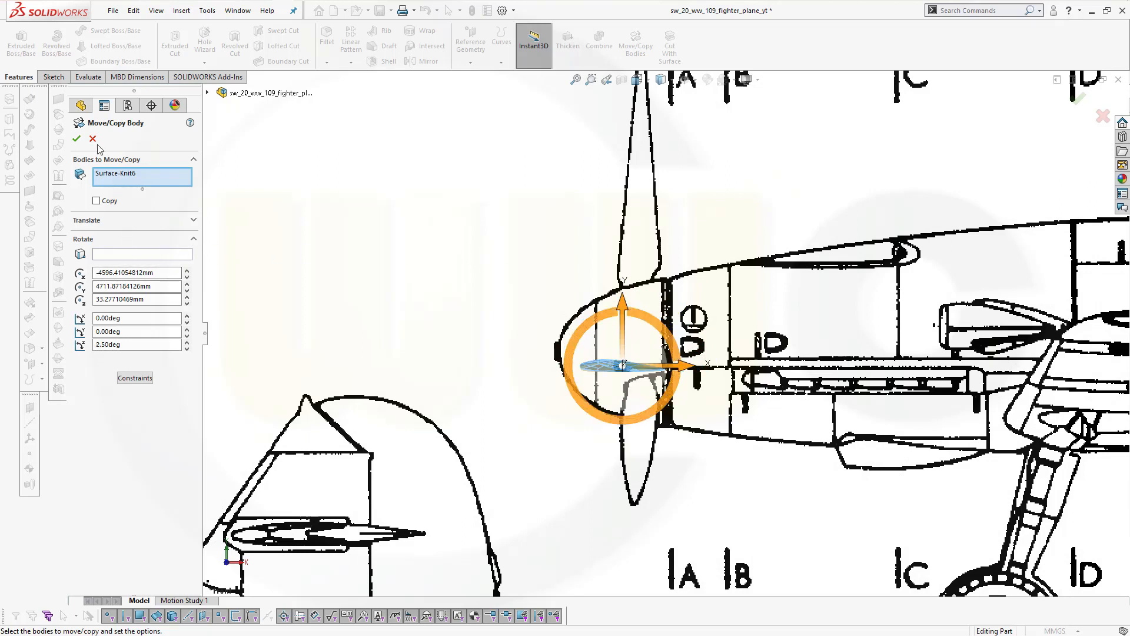
pyautogui.click(92, 138)
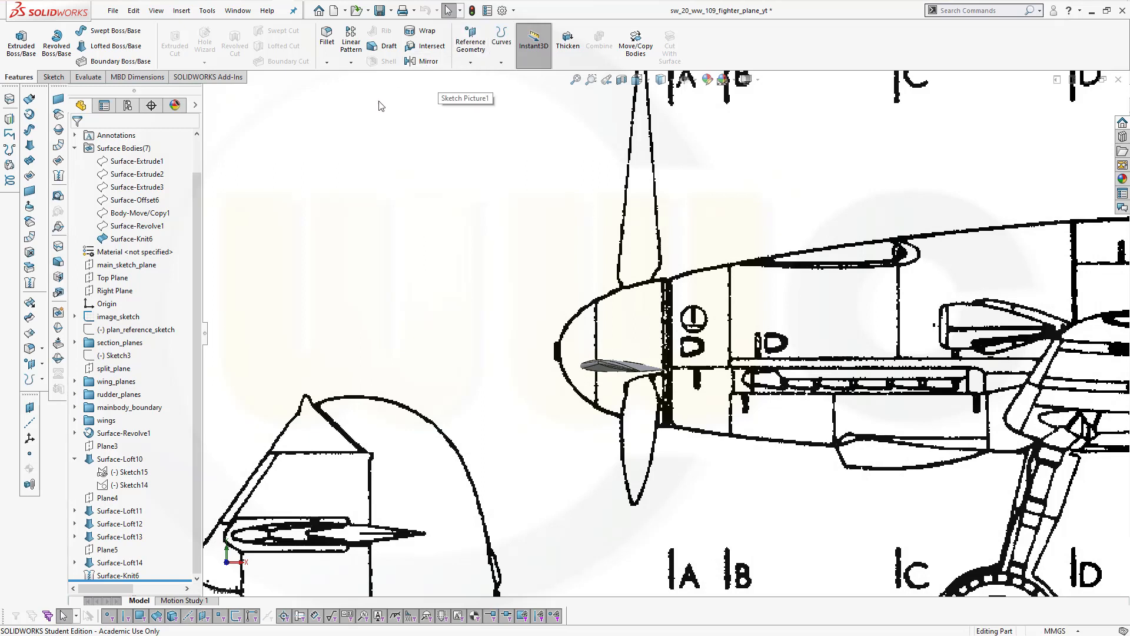
# Step: Move the knitted airfoil body about 80.7 mm in X and 69.2 mm in Y to align it with the blueprint's propeller spinner
pyautogui.click(636, 44)
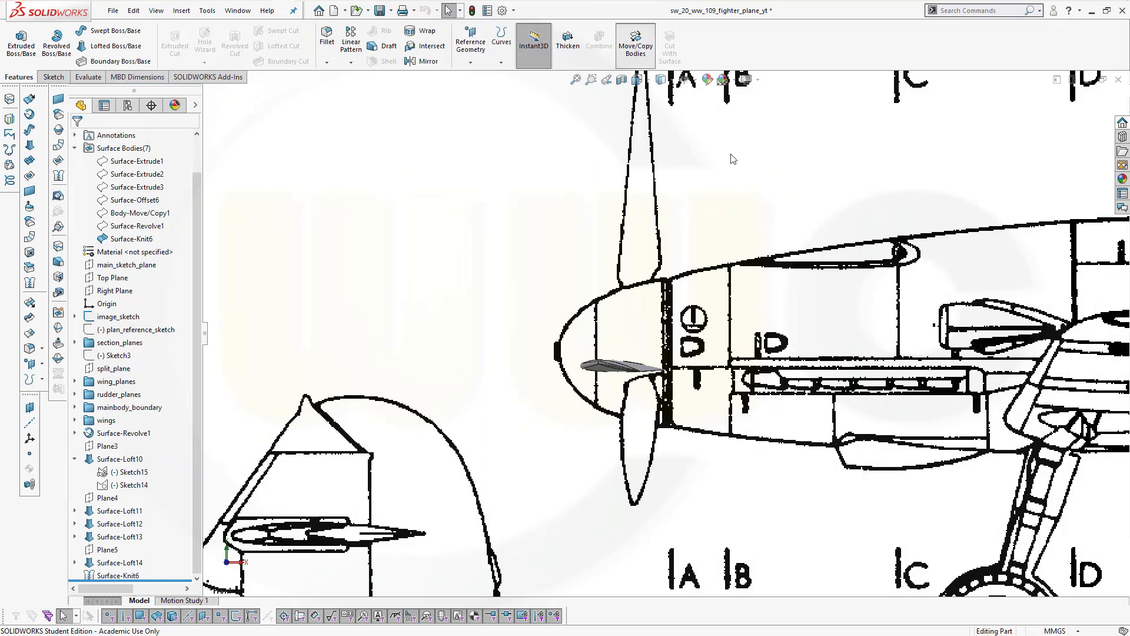
pyautogui.click(617, 369)
pyautogui.moveTo(624, 300); pyautogui.dragTo(622, 291)
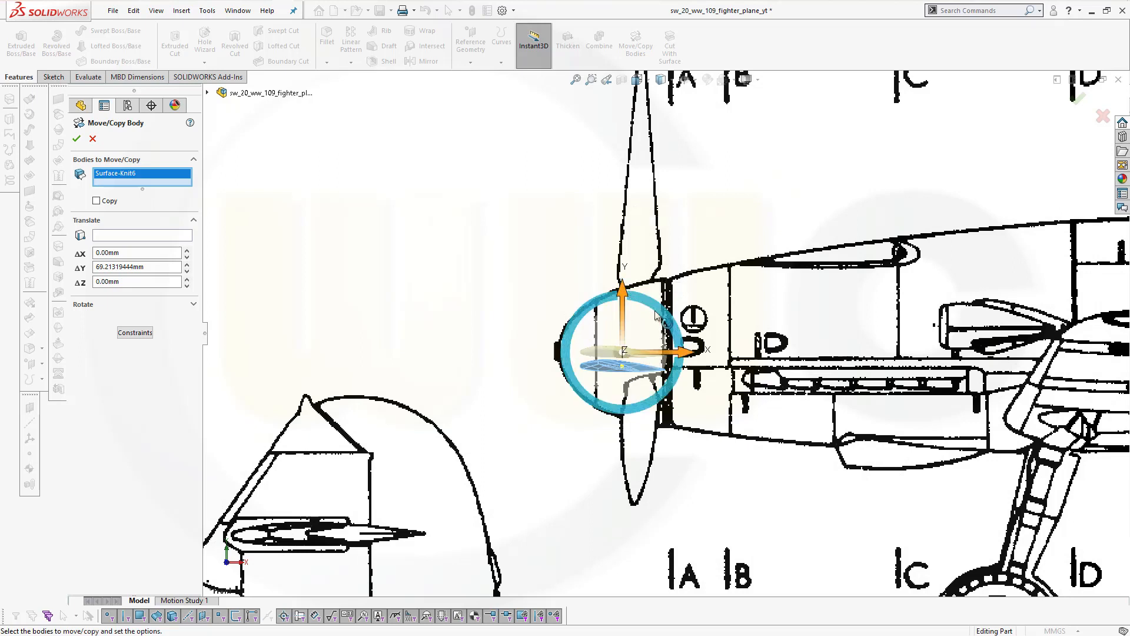
pyautogui.moveTo(686, 352); pyautogui.dragTo(704, 355)
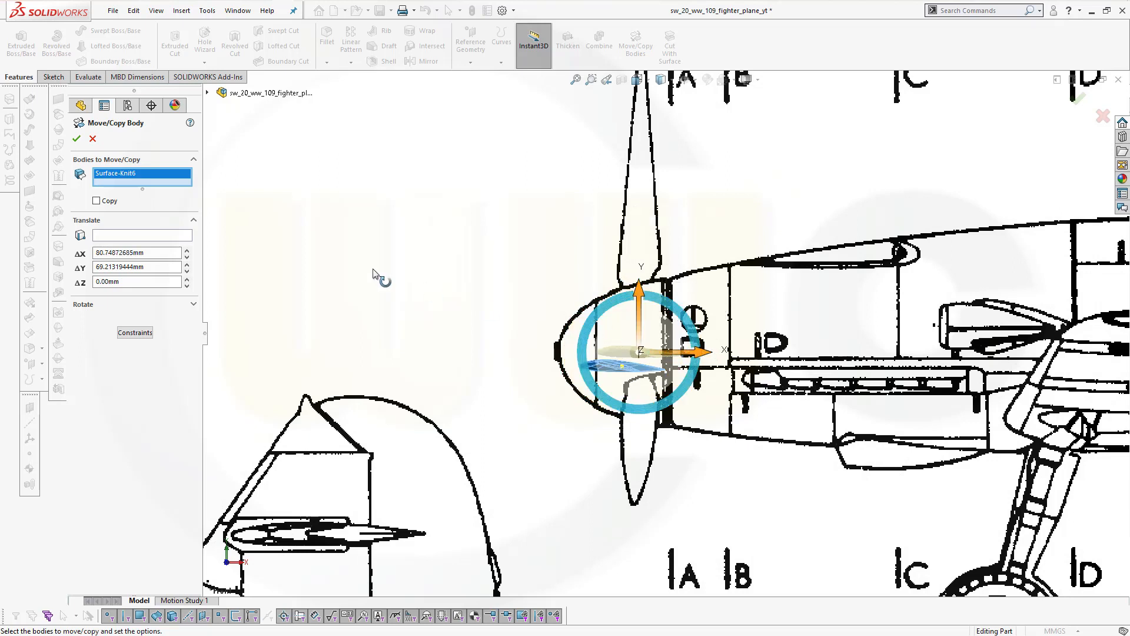
pyautogui.click(76, 138)
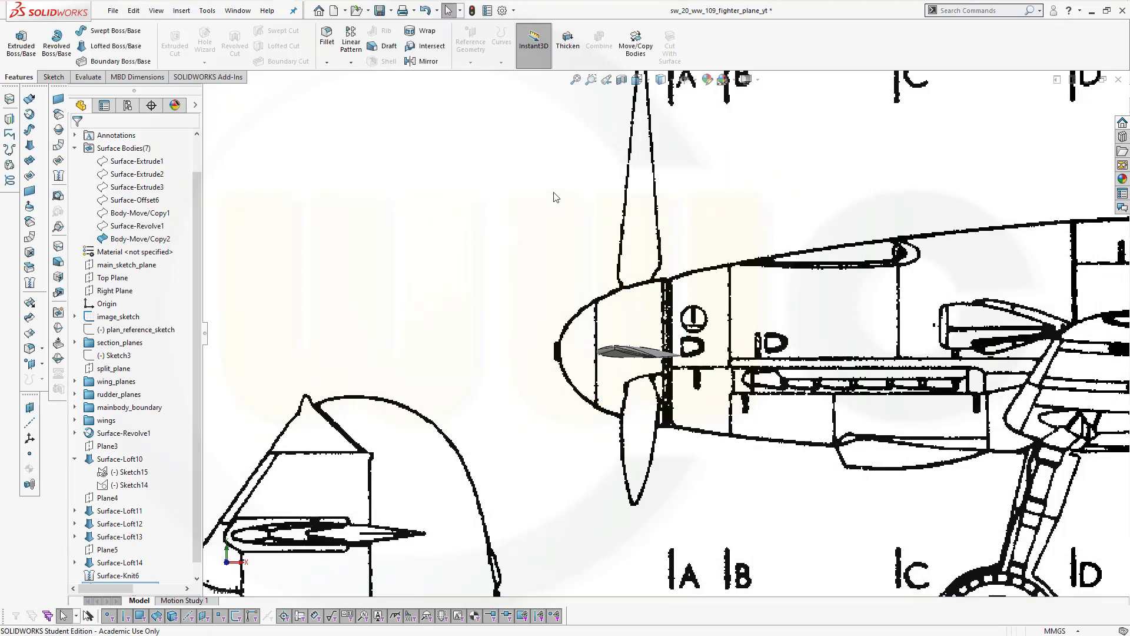
# Step: Rotate the knitted airfoil body by -90 degrees about the Z axis at the blueprint's spinner
pyautogui.click(636, 45)
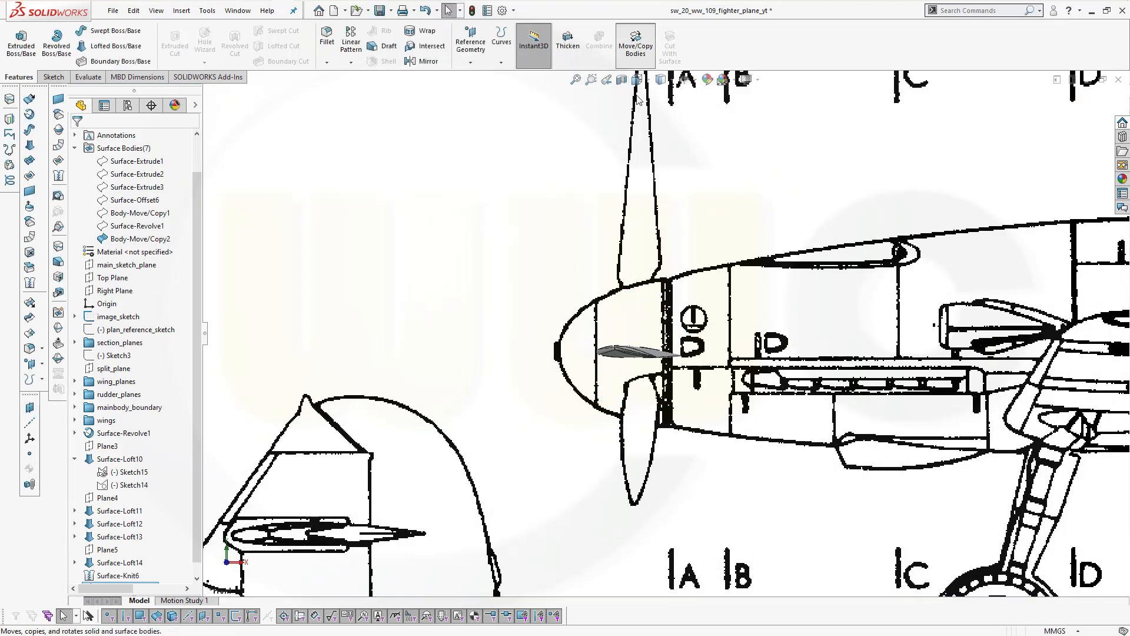
pyautogui.click(633, 353)
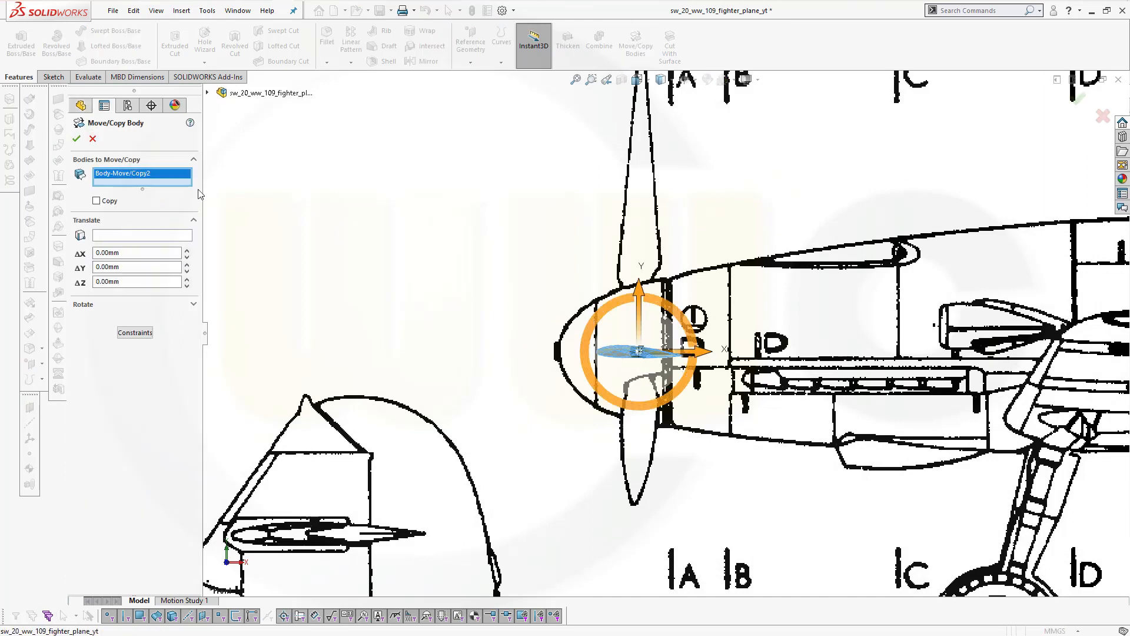
pyautogui.click(194, 305)
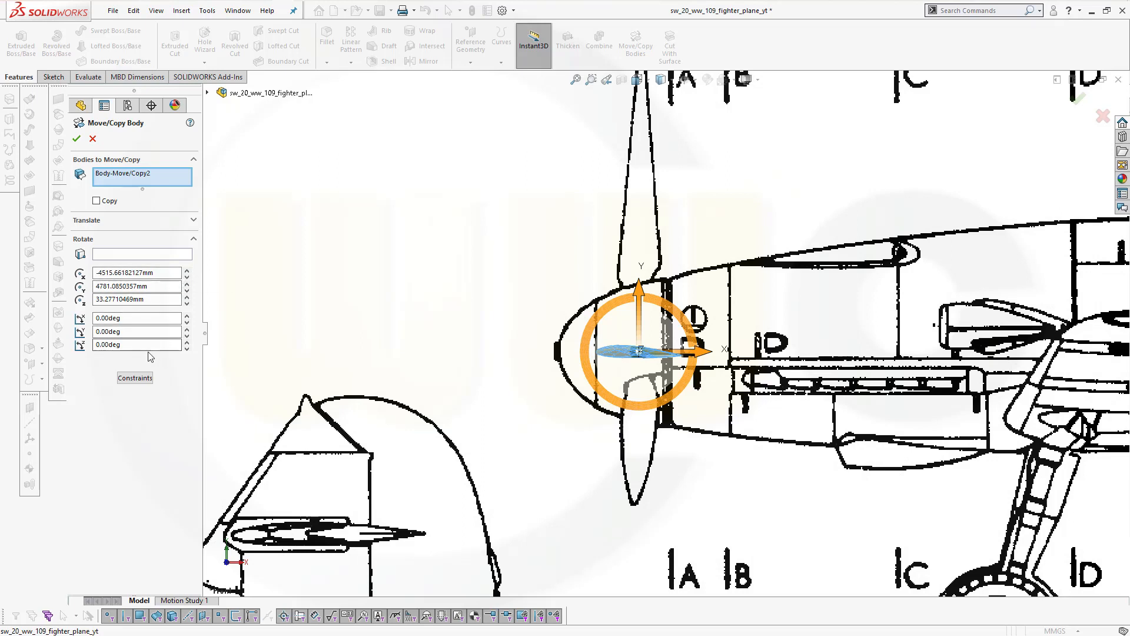
pyautogui.moveTo(134, 345); pyautogui.dragTo(28, 350)
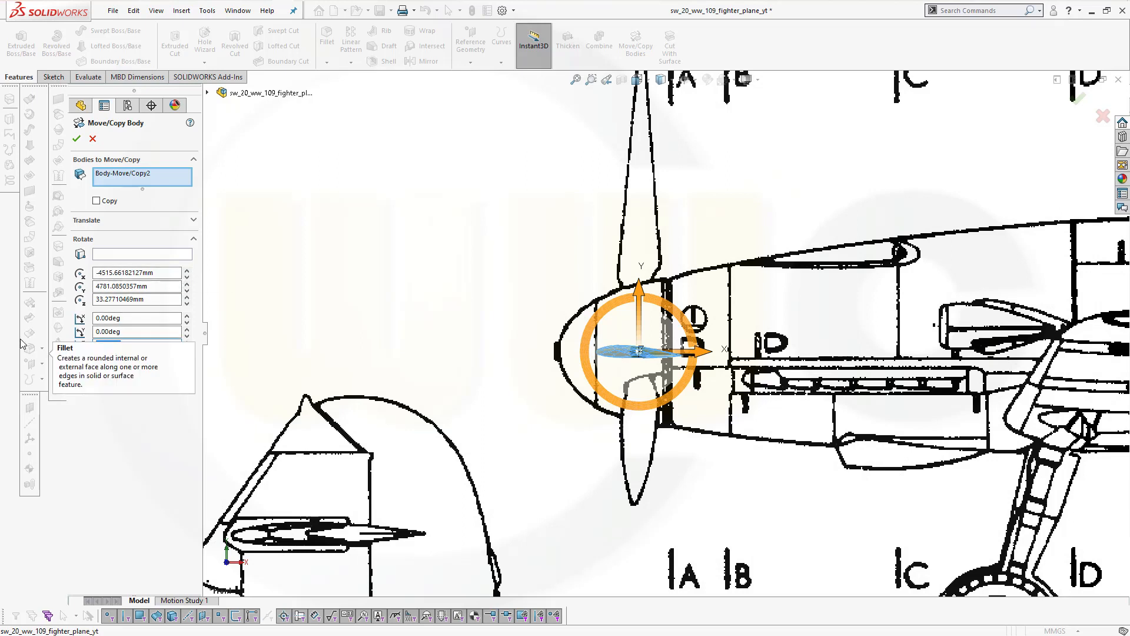
pyautogui.write('90')
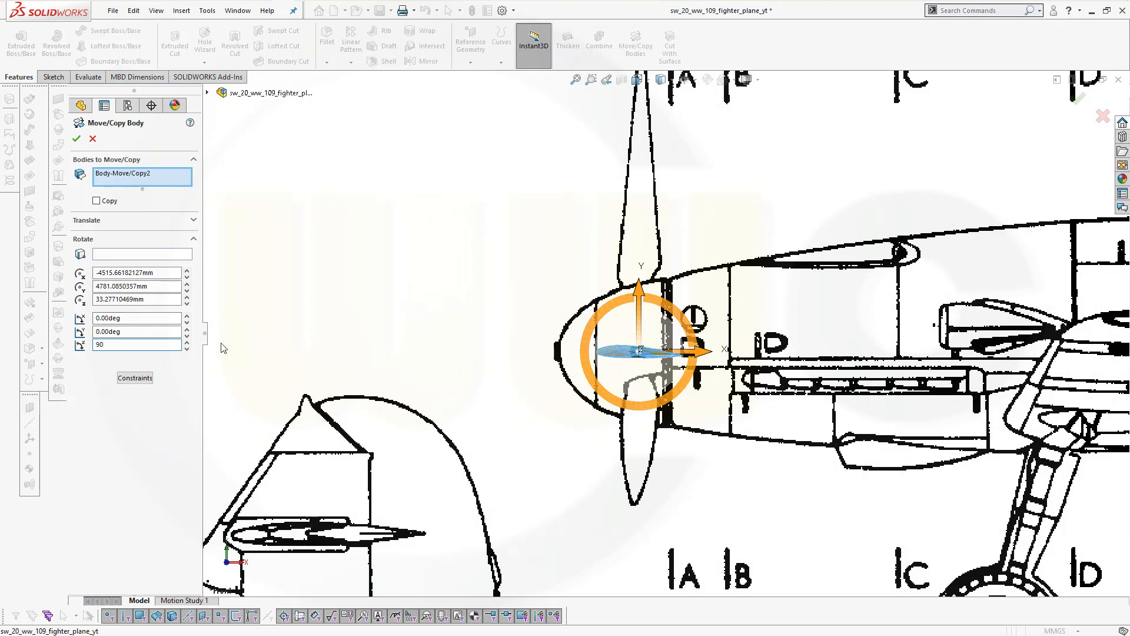
pyautogui.click(125, 331)
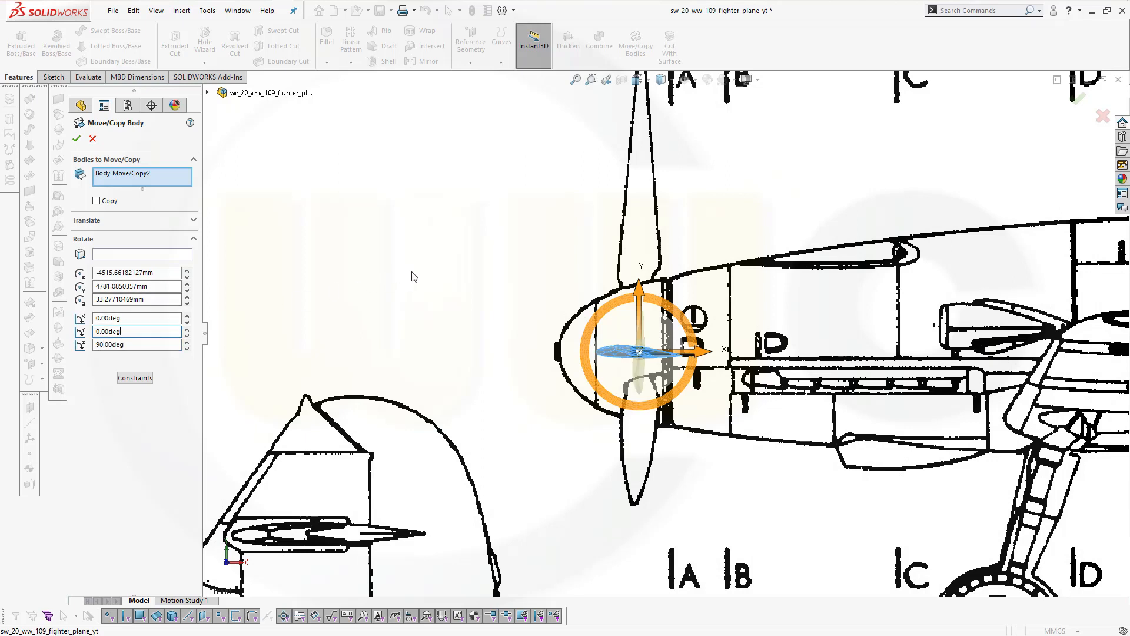
pyautogui.click(133, 345)
pyautogui.write('-')
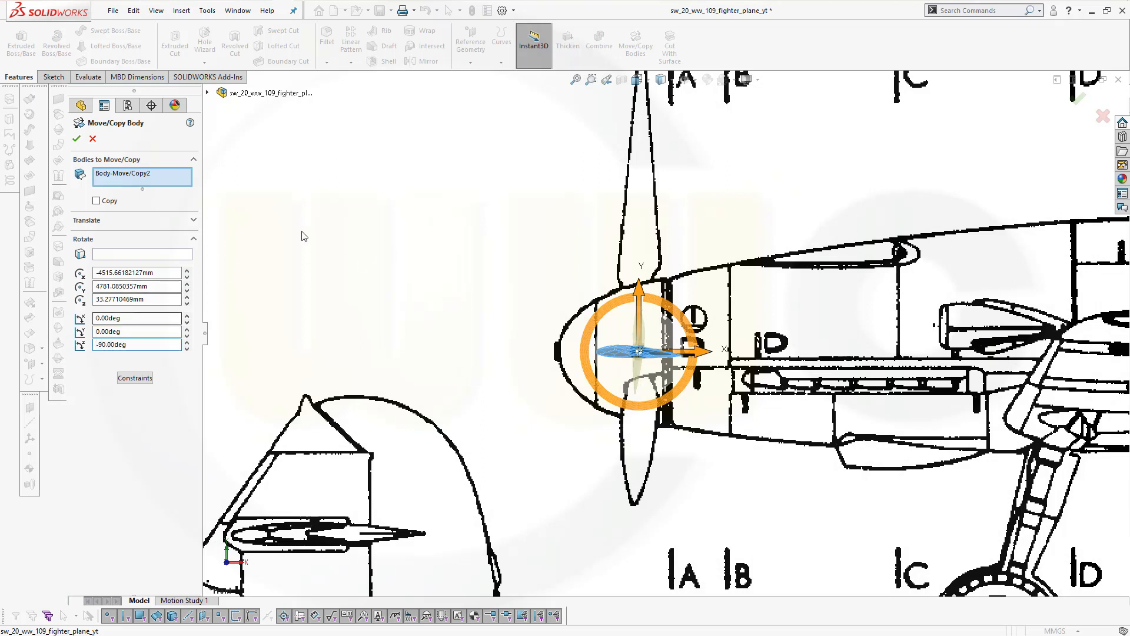
pyautogui.press('Return')
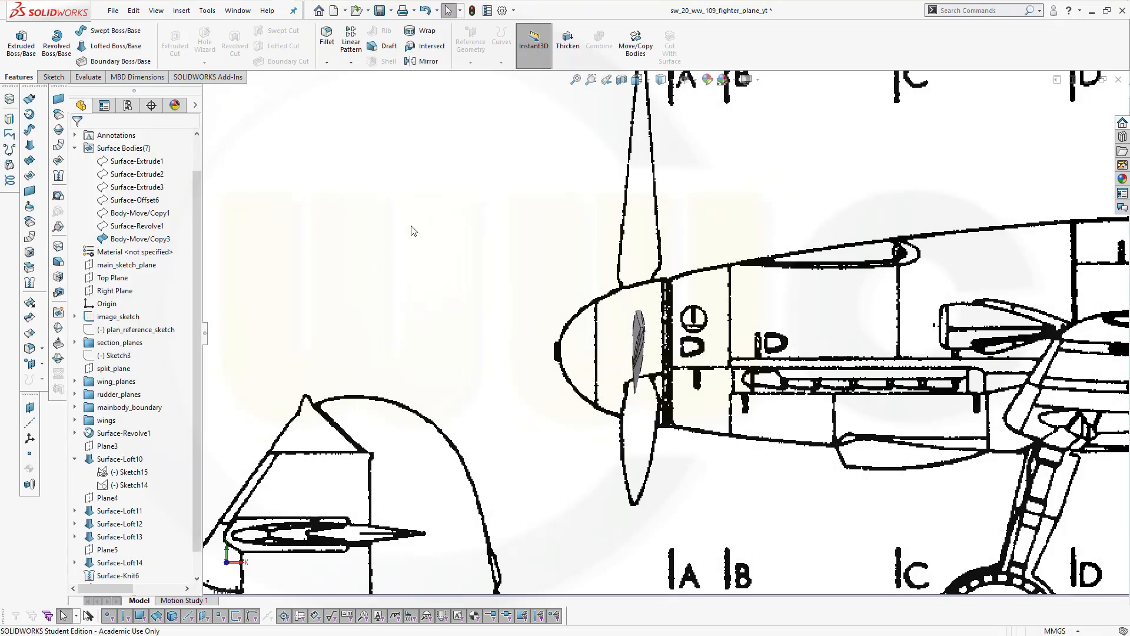
pyautogui.moveTo(435, 268)
pyautogui.mouseDown(button='middle')
pyautogui.moveTo(504, 257)
pyautogui.moveTo(431, 260)
pyautogui.moveTo(466, 348)
pyautogui.moveTo(593, 364)
pyautogui.mouseUp(button='middle')
pyautogui.scroll(-2, 593, 364)
pyautogui.scroll(6, 900, 415)
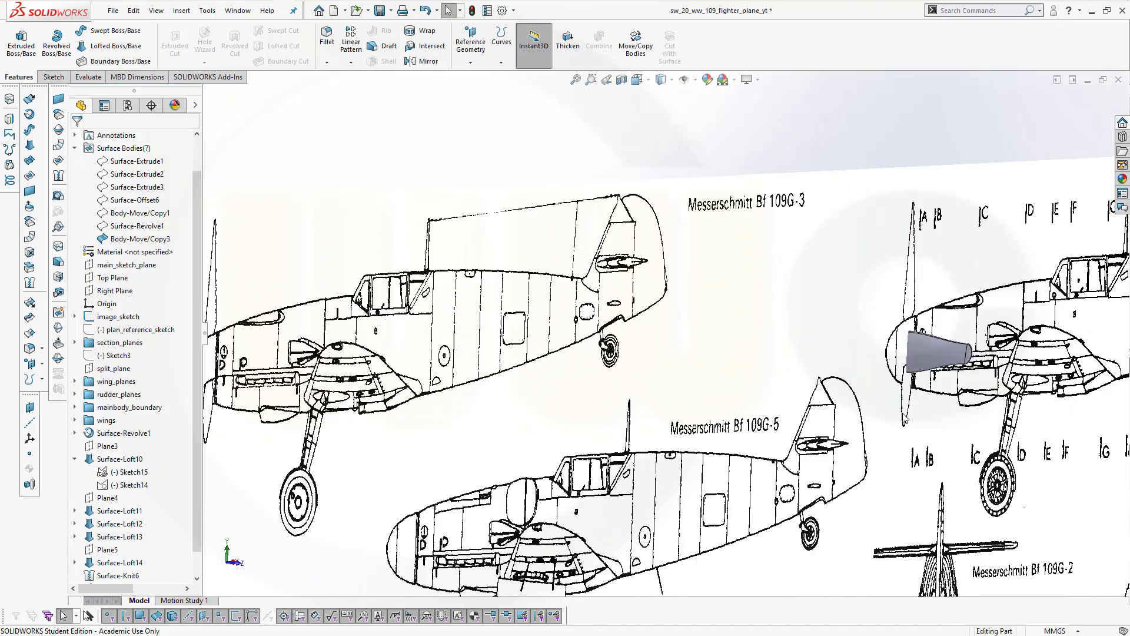
pyautogui.scroll(1, 900, 419)
pyautogui.moveTo(803, 383); pyautogui.dragTo(1008, 367, button='middle')
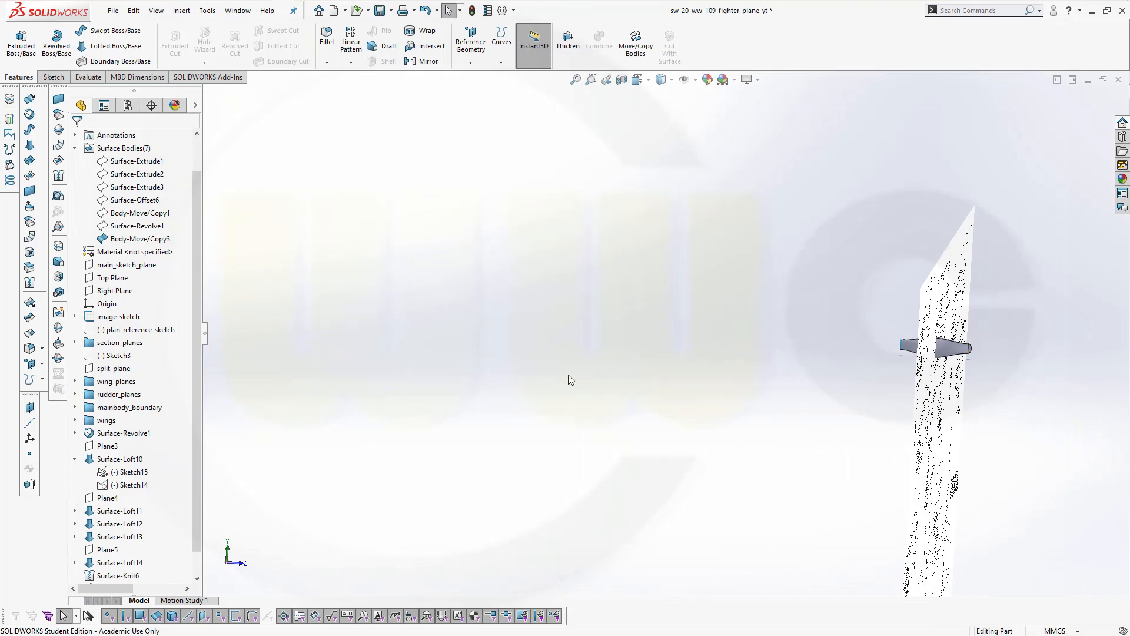
pyautogui.click(636, 44)
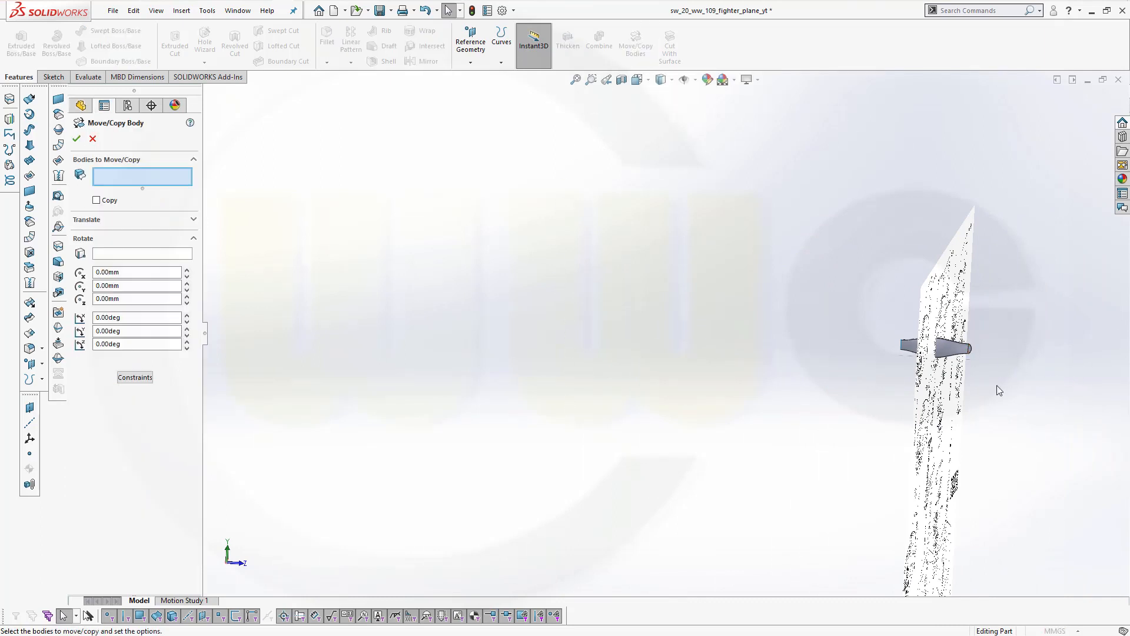
pyautogui.click(951, 348)
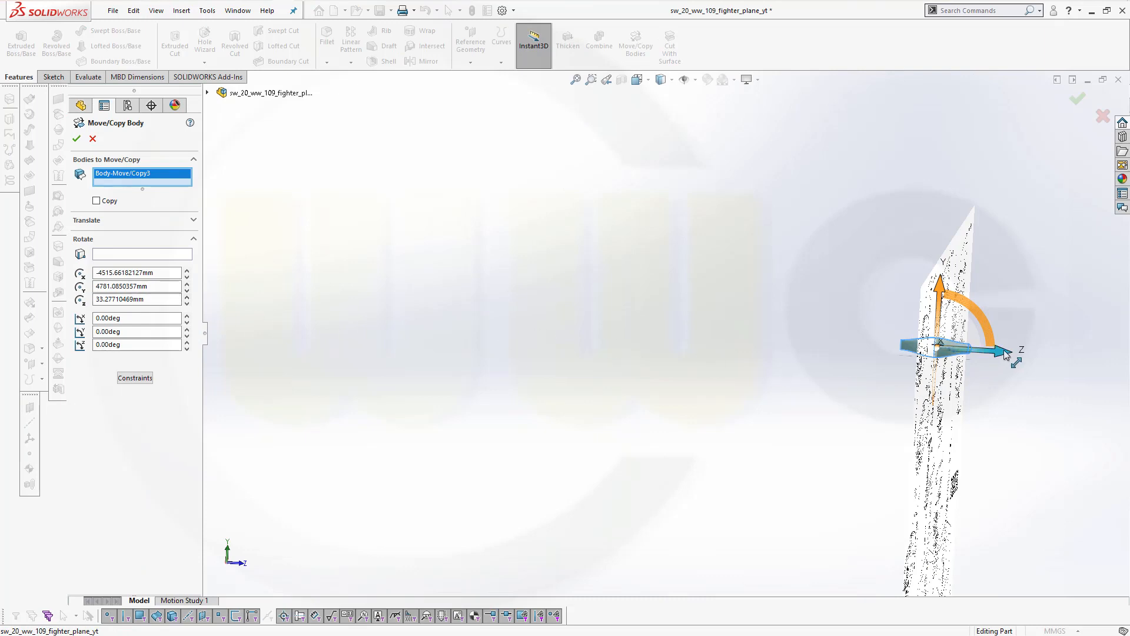
pyautogui.moveTo(1006, 354); pyautogui.dragTo(1039, 360)
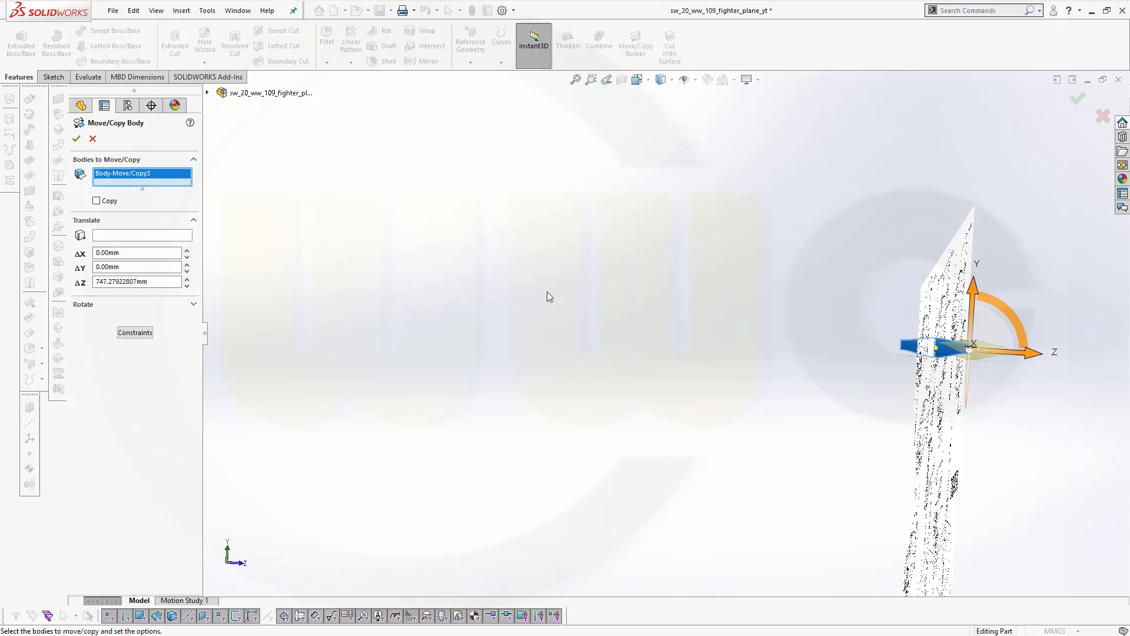
pyautogui.click(76, 139)
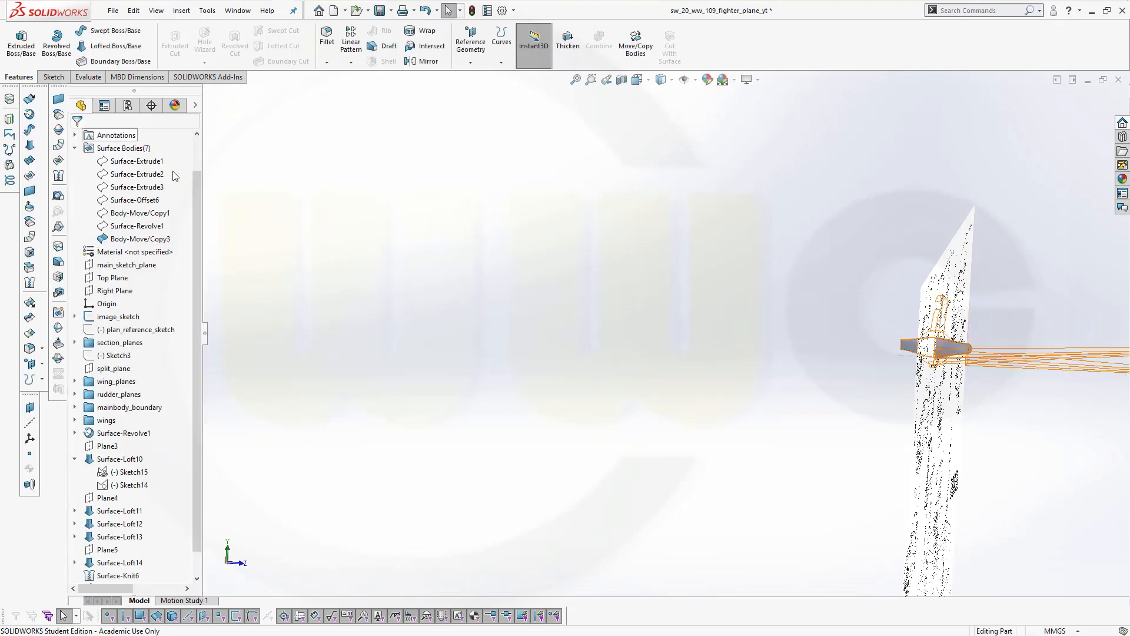
# Step: Show the Surface-Revolve1 spinner body around the airfoil
pyautogui.click(154, 227)
pyautogui.click(168, 205)
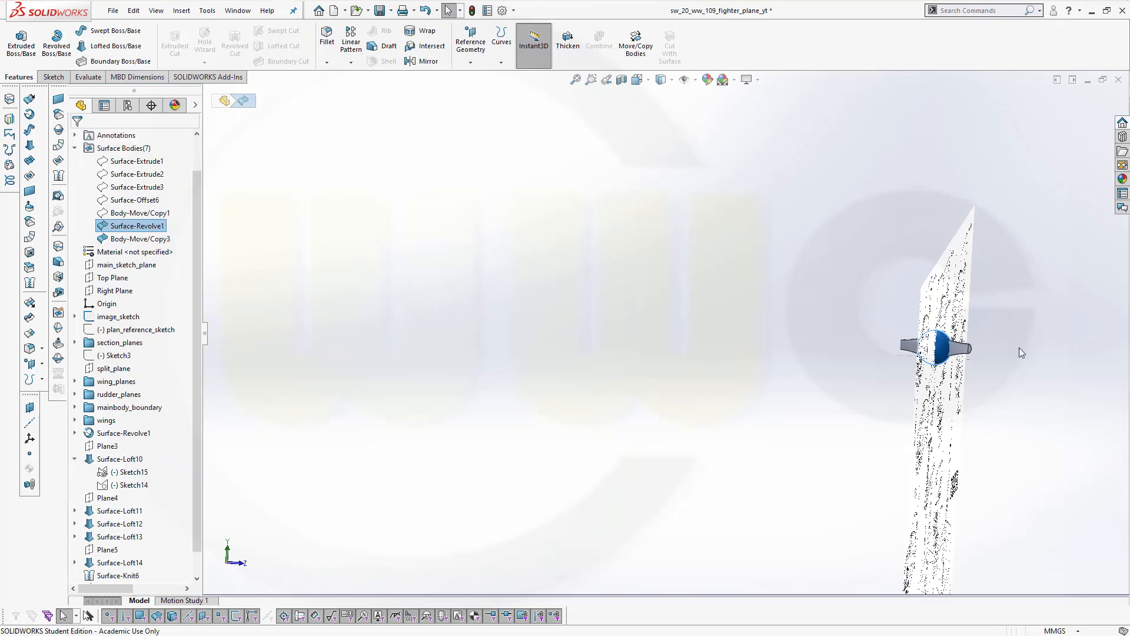
pyautogui.scroll(3, 1024, 335)
pyautogui.scroll(-7, 916, 342)
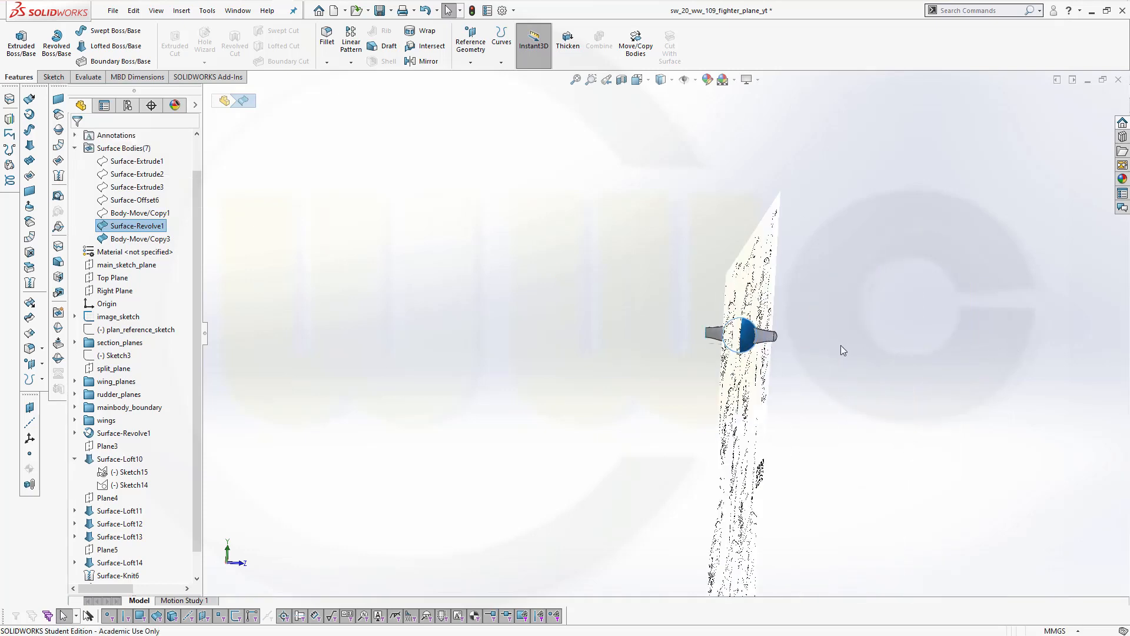
pyautogui.scroll(-4, 760, 343)
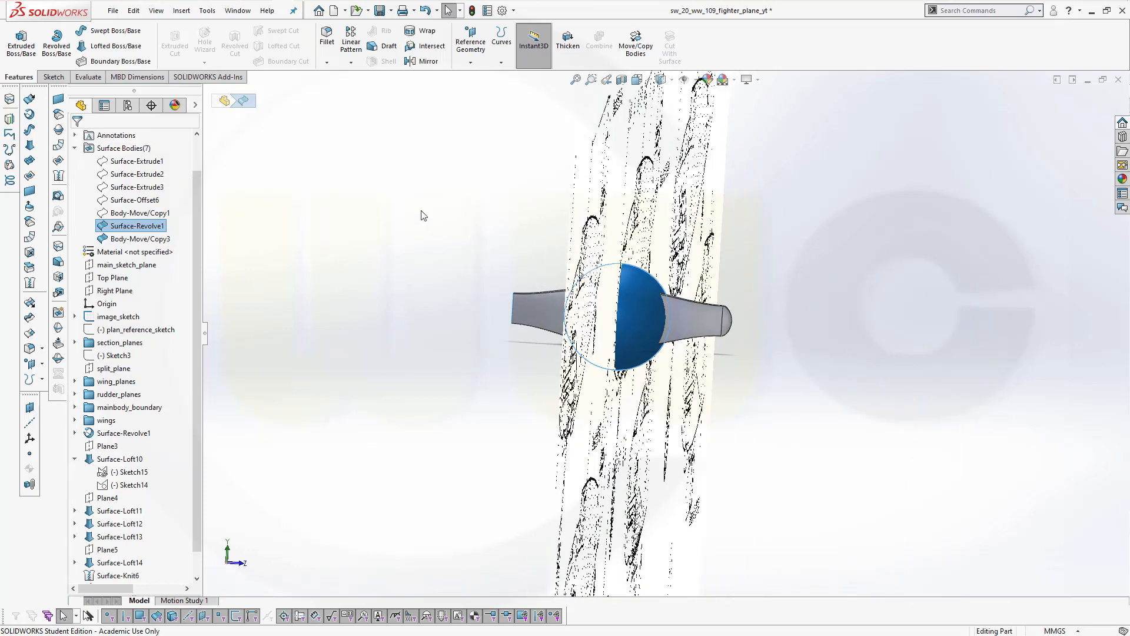
# Step: Move the airfoil body about 898 mm in Z so it extends outward from the spinner
pyautogui.click(636, 45)
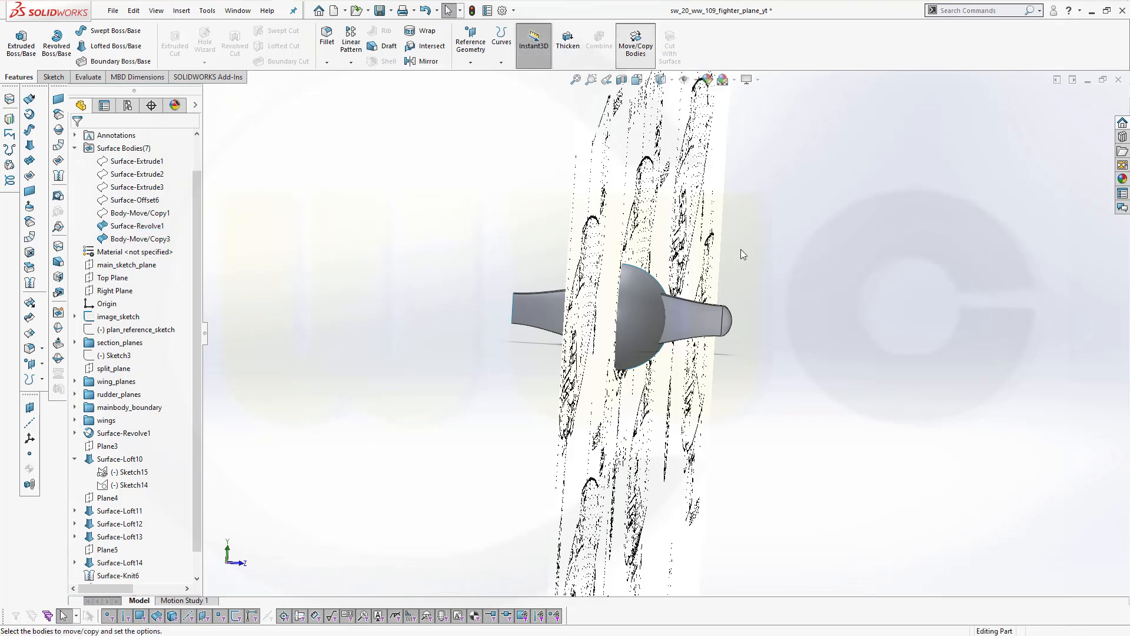
pyautogui.click(695, 319)
pyautogui.moveTo(683, 319); pyautogui.dragTo(821, 335)
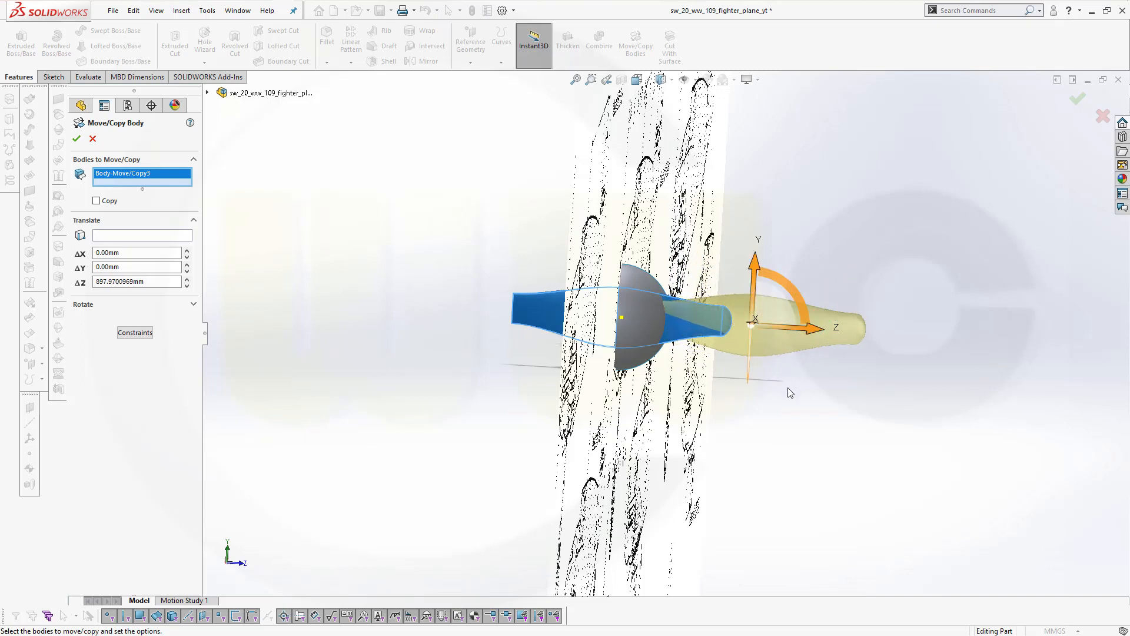
pyautogui.click(76, 139)
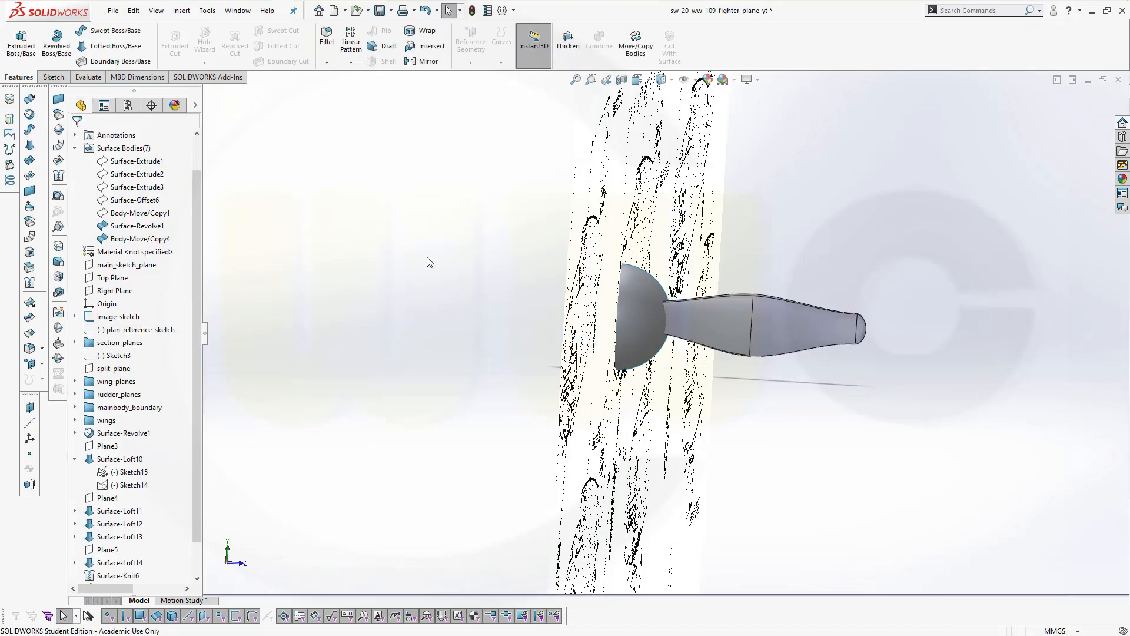
# Step: Show Sketch13 of Surface-Revolve1 so the spinner's centreline is available as an axis
pyautogui.moveTo(765, 422)
pyautogui.mouseDown(button='middle')
pyautogui.moveTo(457, 391)
pyautogui.moveTo(363, 399)
pyautogui.mouseUp(button='middle')
pyautogui.scroll(5, 456, 391)
pyautogui.scroll(4, 432, 384)
pyautogui.scroll(-3, 514, 393)
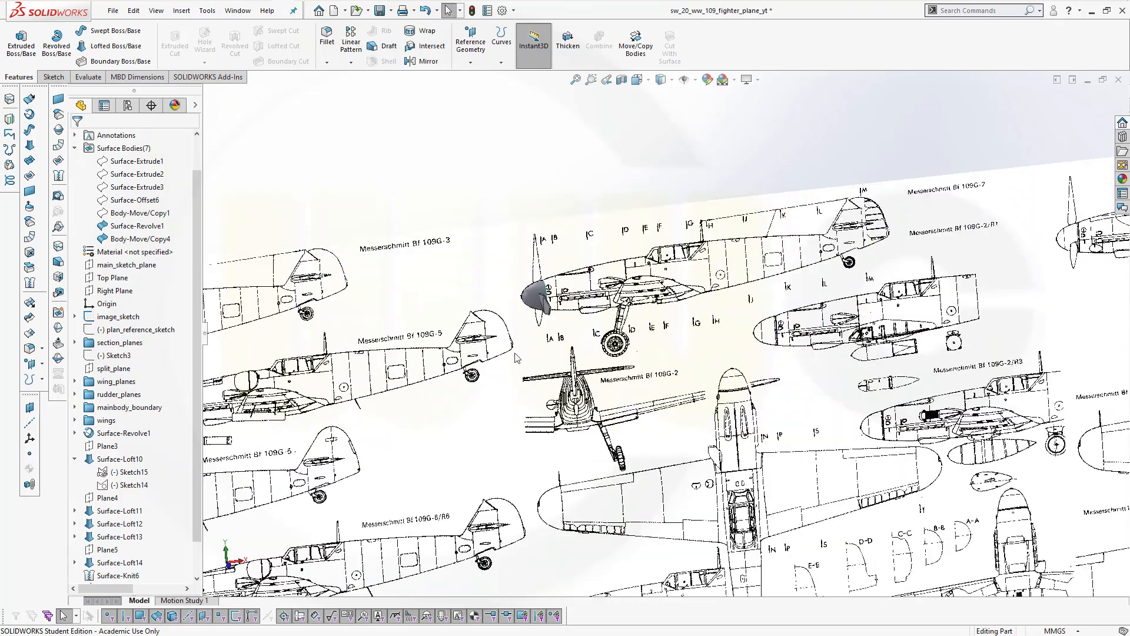
pyautogui.scroll(-6, 535, 297)
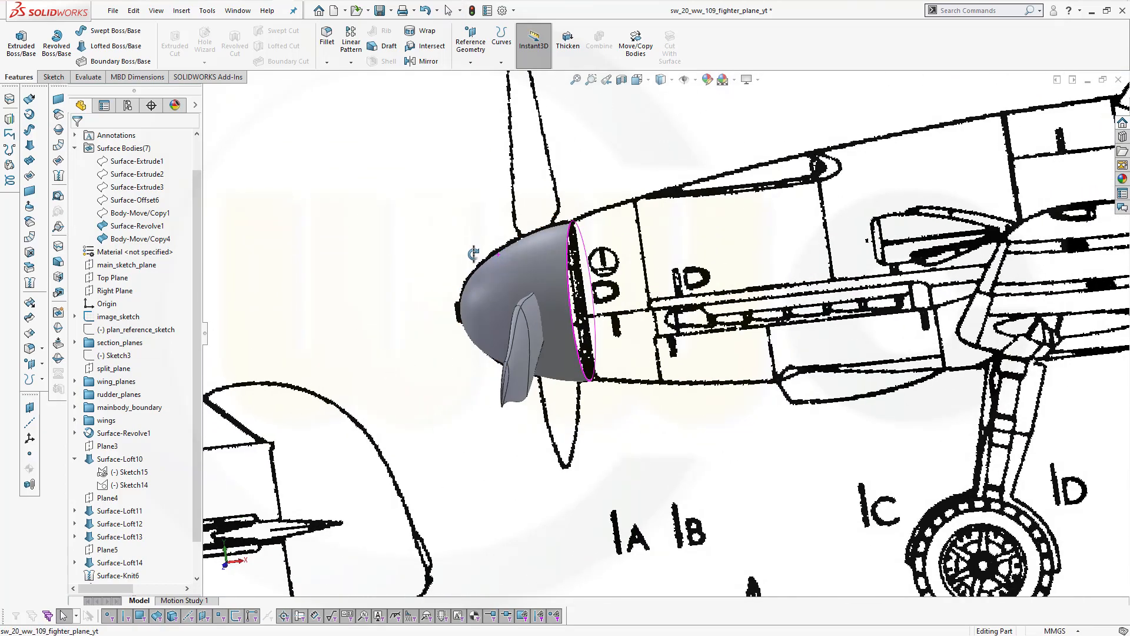
pyautogui.moveTo(474, 254); pyautogui.dragTo(471, 255, button='middle')
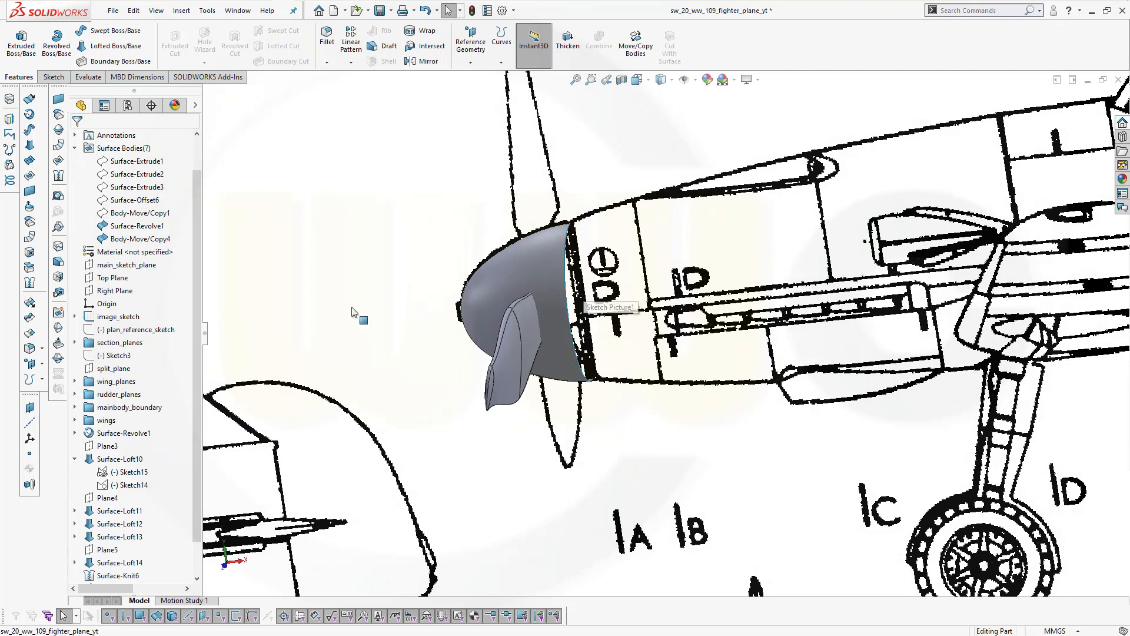
pyautogui.click(74, 432)
pyautogui.click(121, 446)
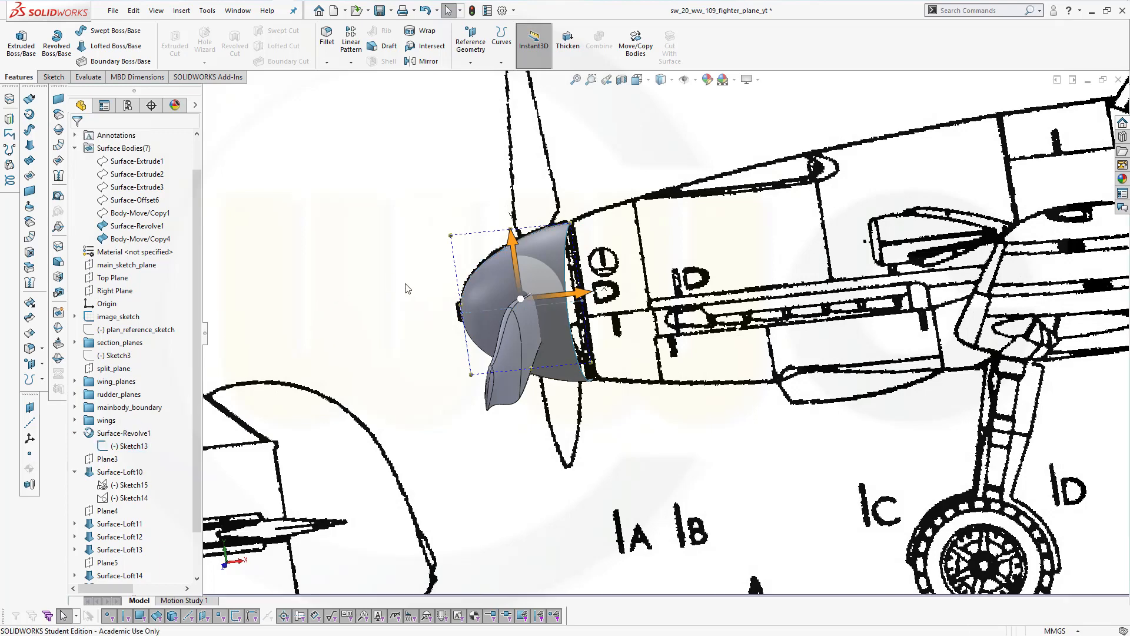
pyautogui.moveTo(405, 284); pyautogui.dragTo(384, 296, button='middle')
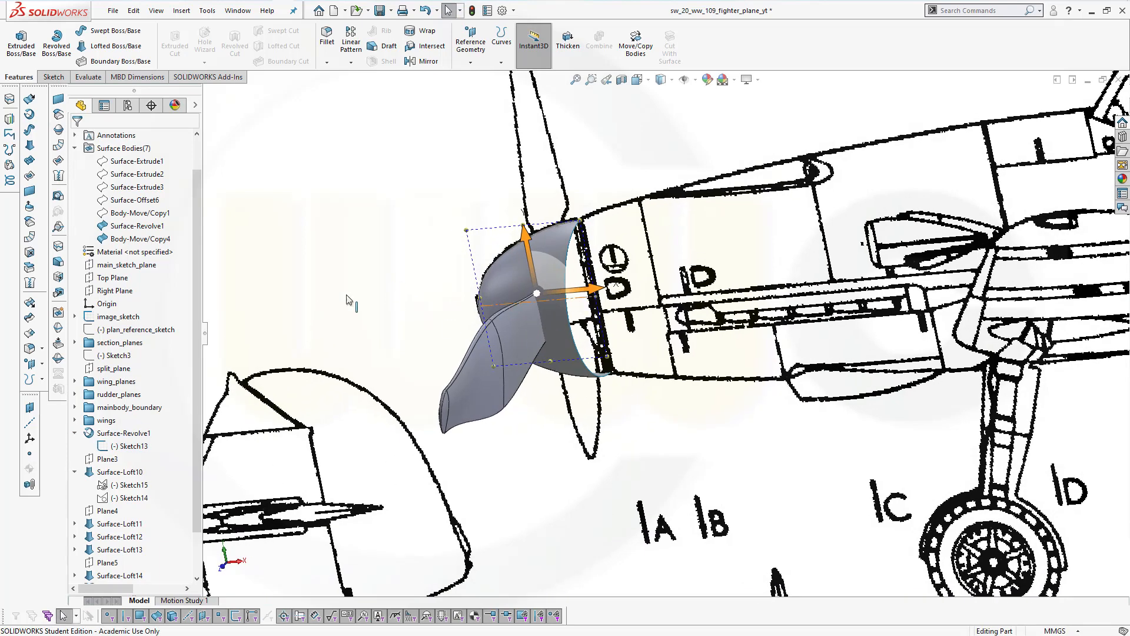
pyautogui.click(289, 273)
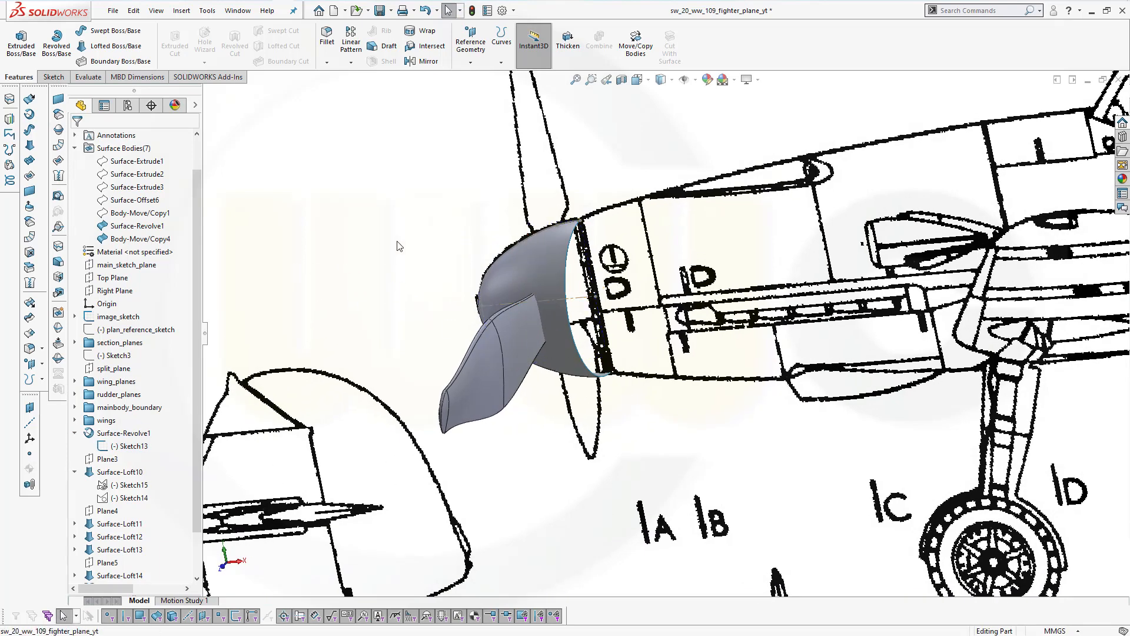
pyautogui.moveTo(403, 225)
pyautogui.mouseDown(button='middle')
pyautogui.moveTo(392, 195)
pyautogui.moveTo(376, 196)
pyautogui.moveTo(409, 197)
pyautogui.moveTo(419, 211)
pyautogui.mouseUp(button='middle')
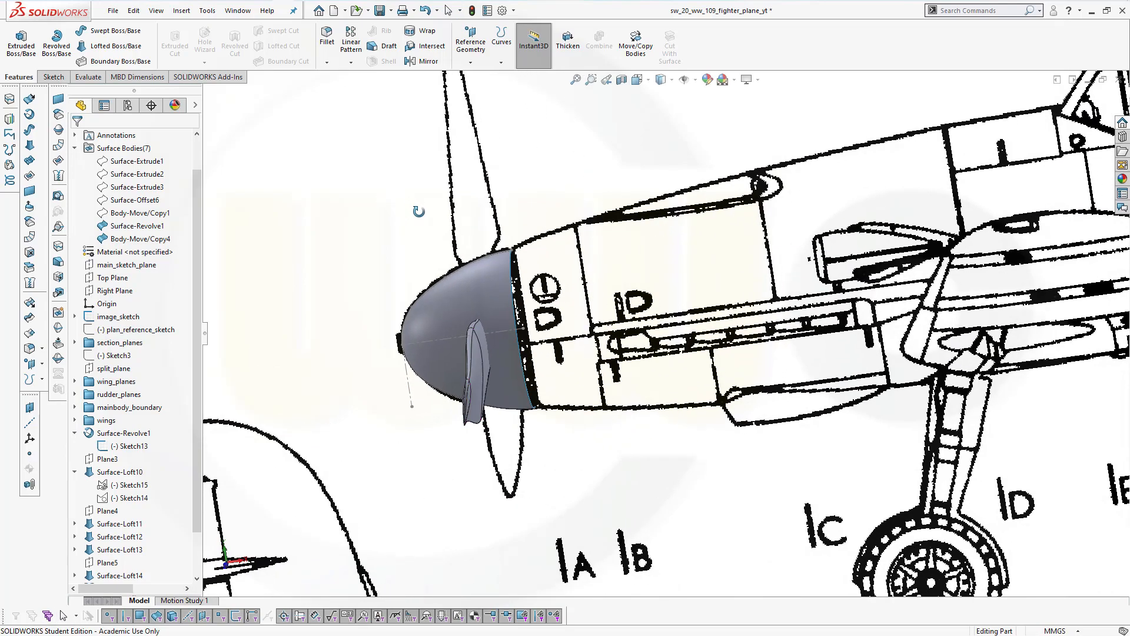
pyautogui.click(351, 63)
pyautogui.click(363, 92)
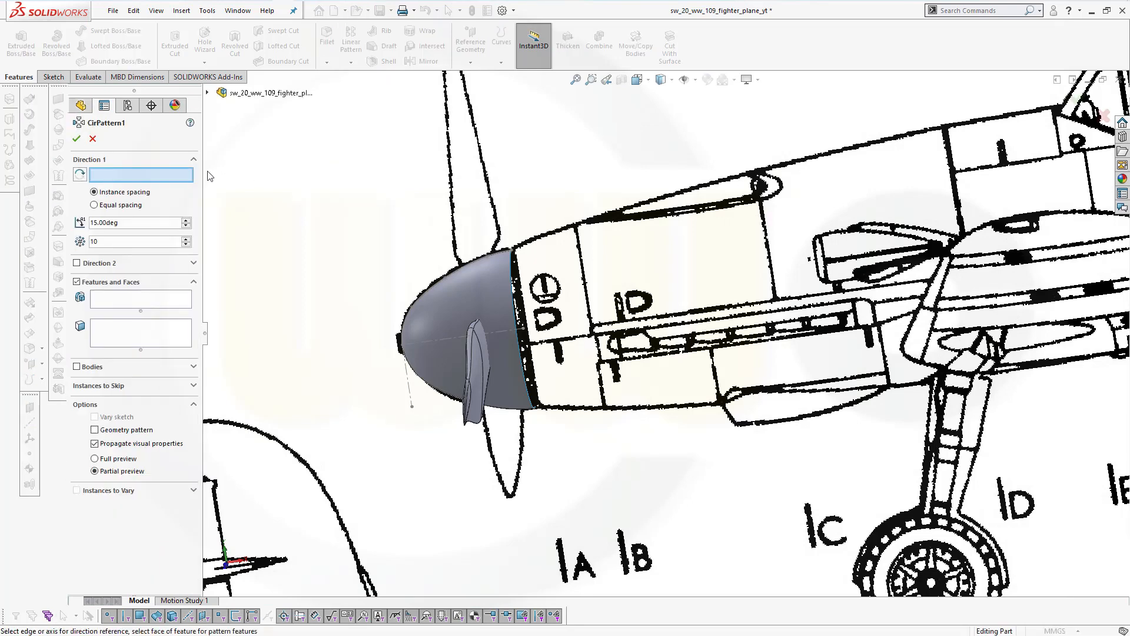
pyautogui.click(77, 366)
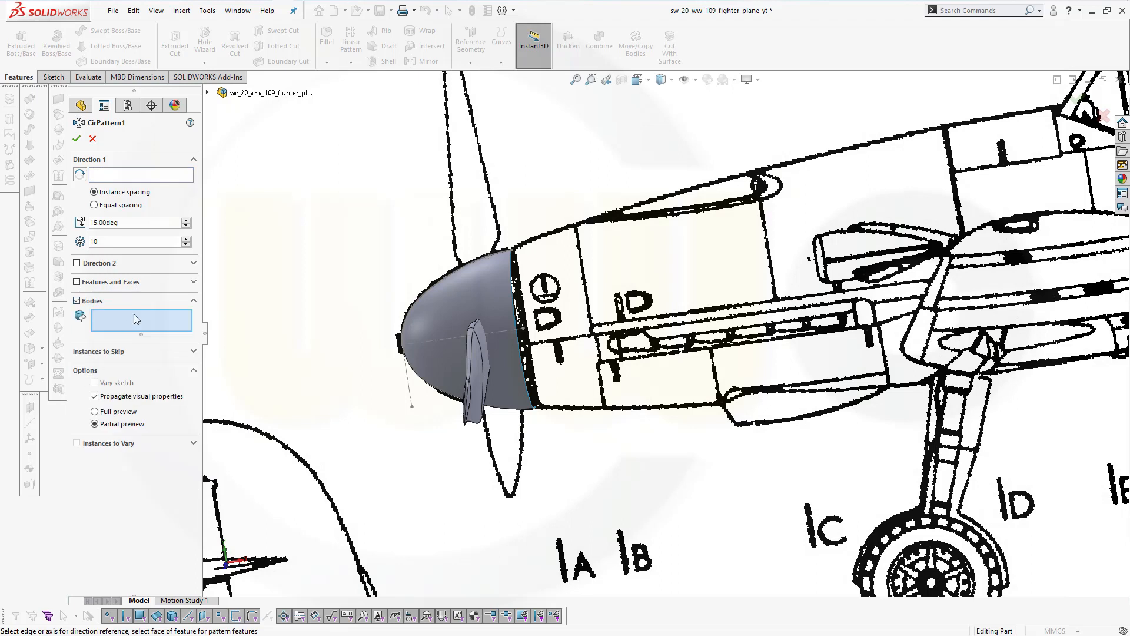
pyautogui.click(468, 345)
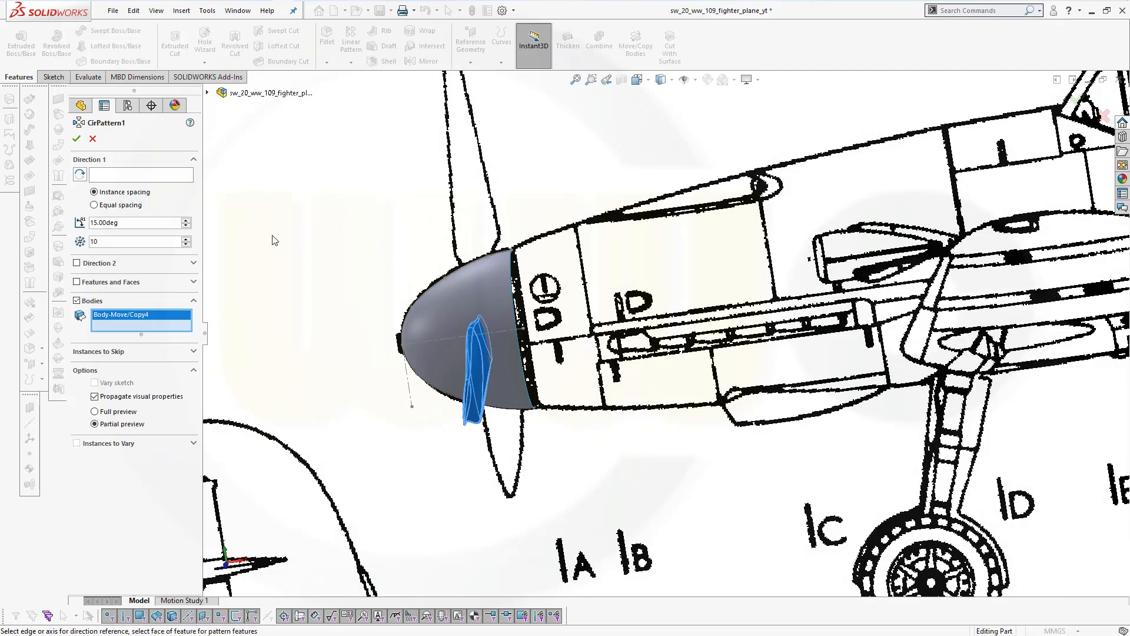
pyautogui.click(93, 139)
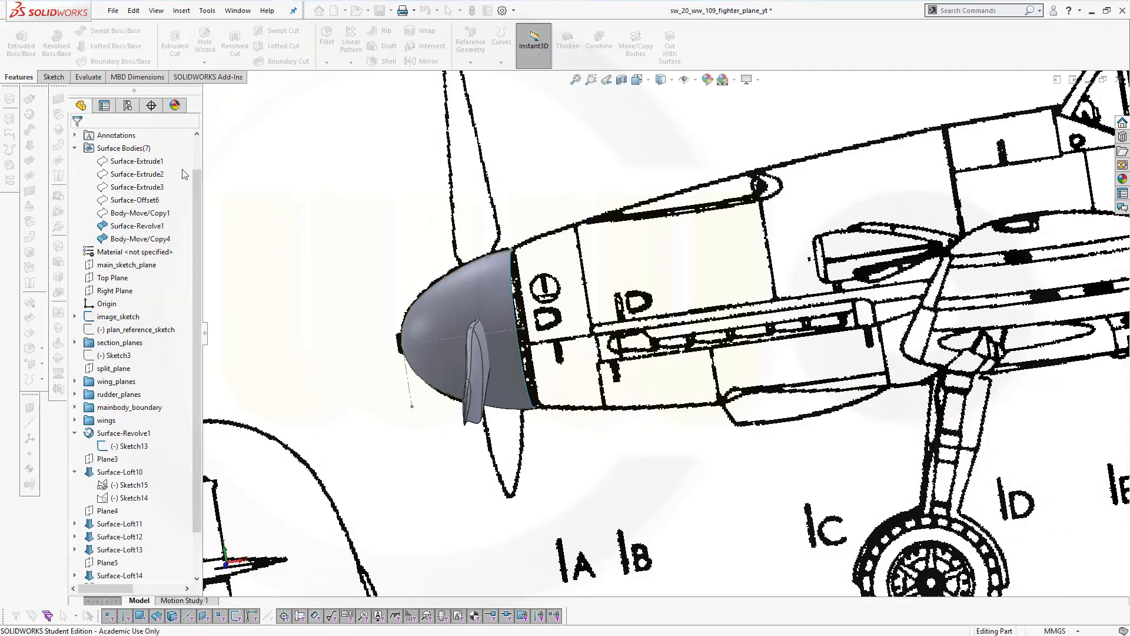
# Step: Trim the blade body with the Surface-Revolve1 spinner as the trim tool, keeping the blade portion outside the spinner
pyautogui.moveTo(333, 226)
pyautogui.mouseDown(button='middle')
pyautogui.moveTo(277, 219)
pyautogui.moveTo(245, 229)
pyautogui.moveTo(355, 245)
pyautogui.mouseUp(button='middle')
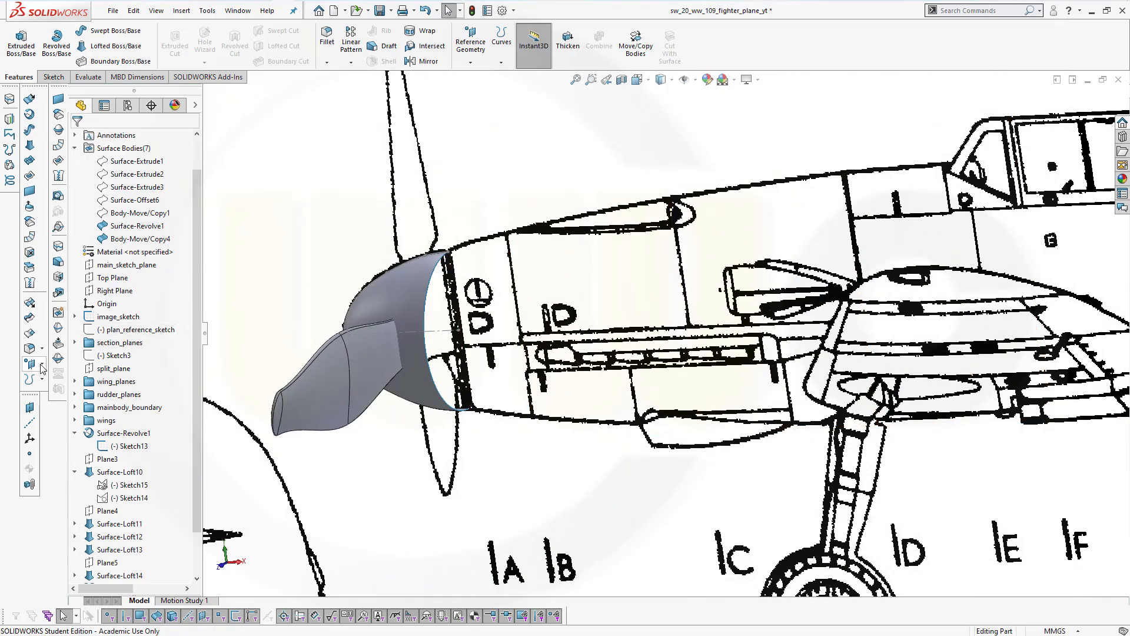
pyautogui.click(30, 321)
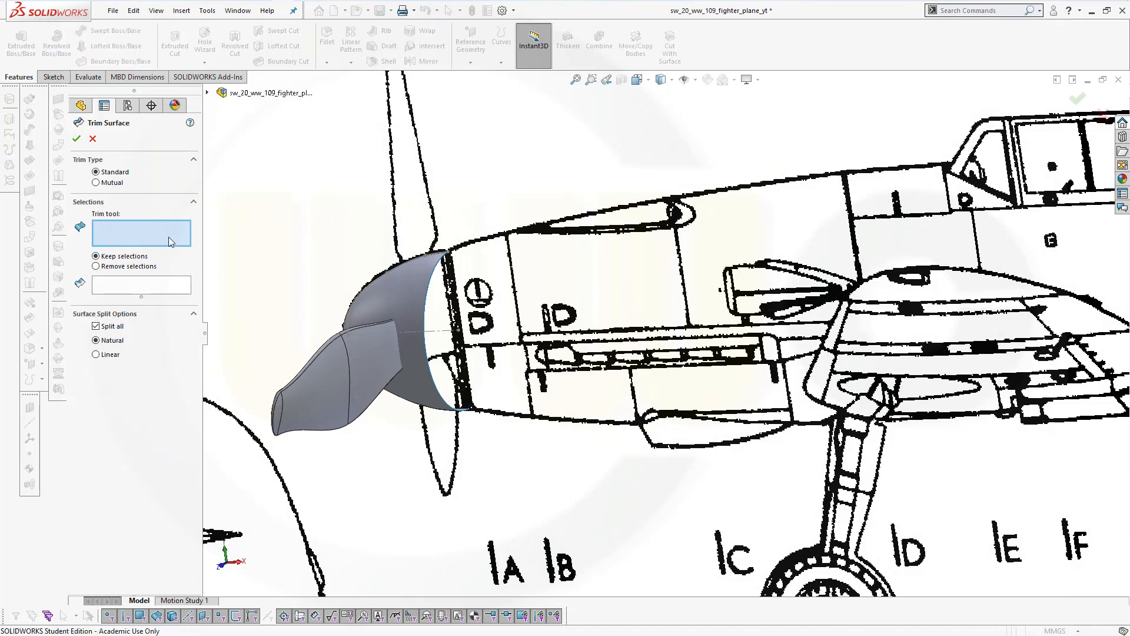
pyautogui.click(393, 305)
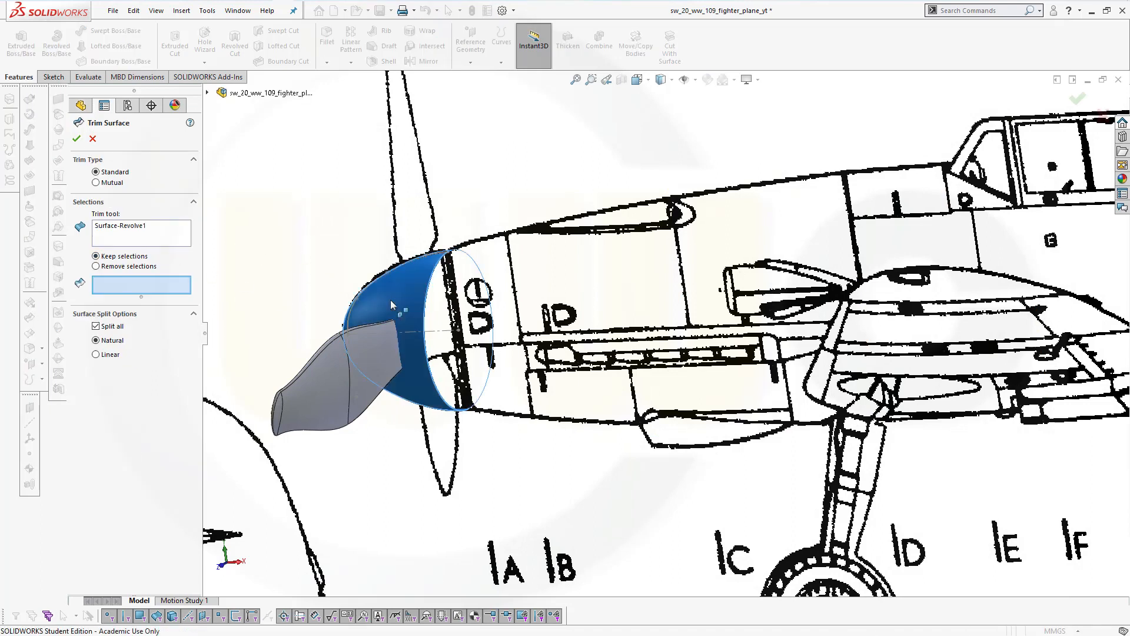
pyautogui.click(322, 378)
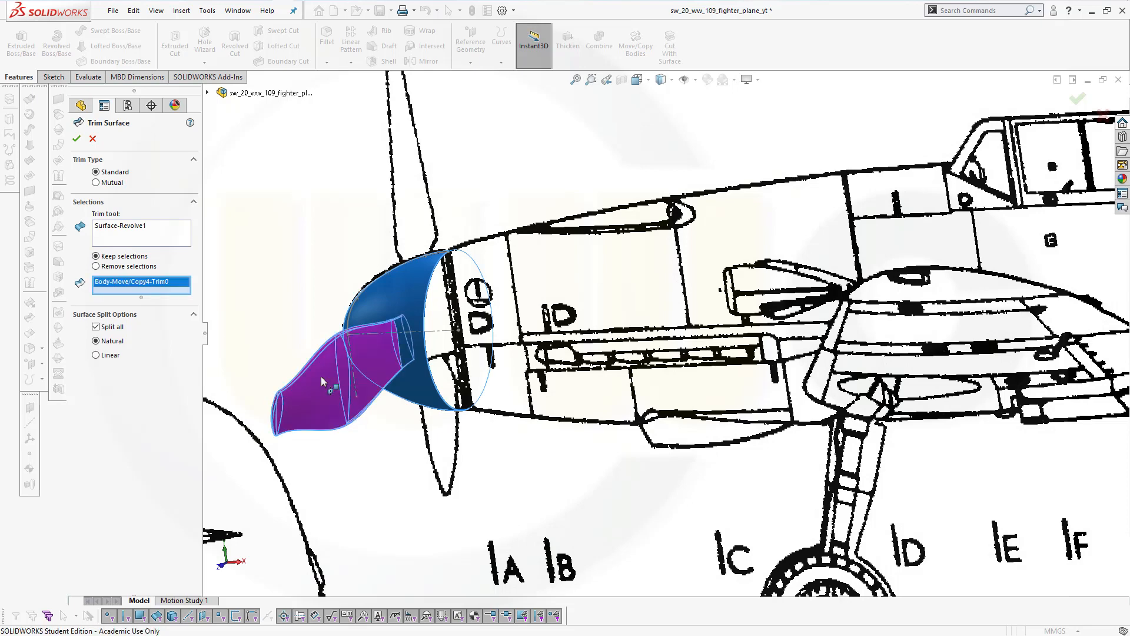
pyautogui.click(81, 142)
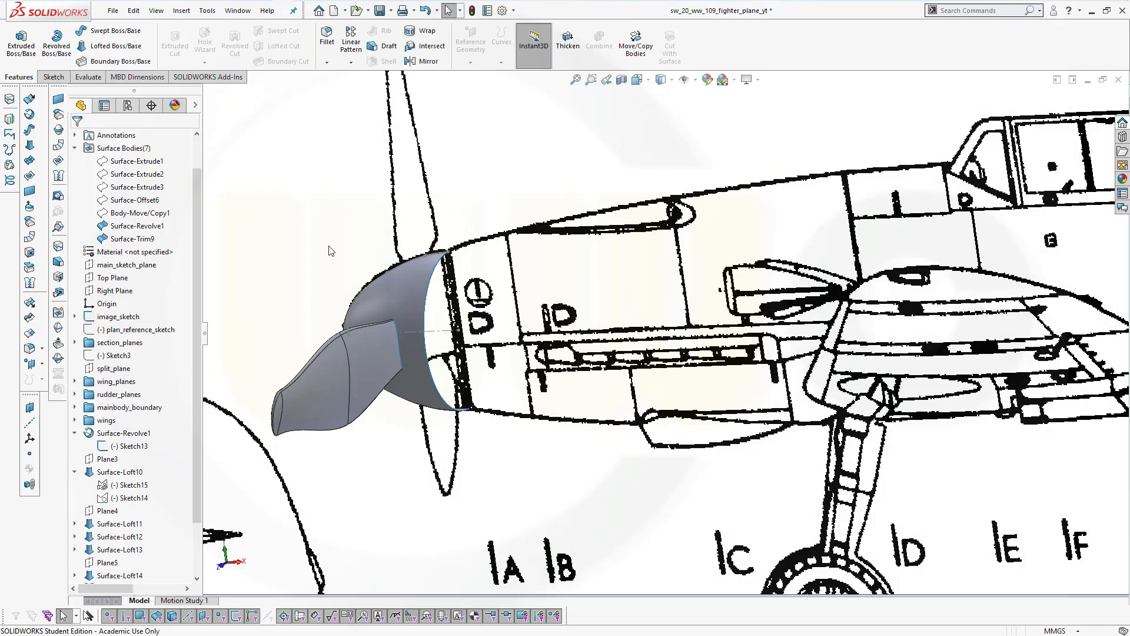
# Step: Trim the spinner with the trimmed blade as the trim tool, keeping the spinner shell outside the blade root
pyautogui.moveTo(331, 252); pyautogui.dragTo(307, 259, button='middle')
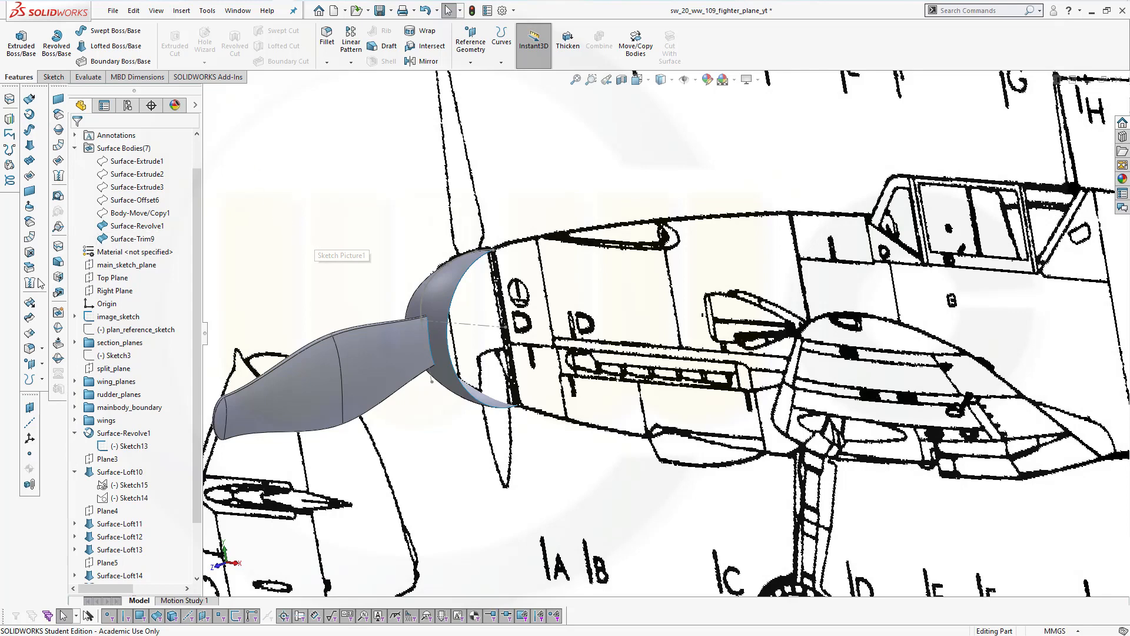
pyautogui.click(30, 318)
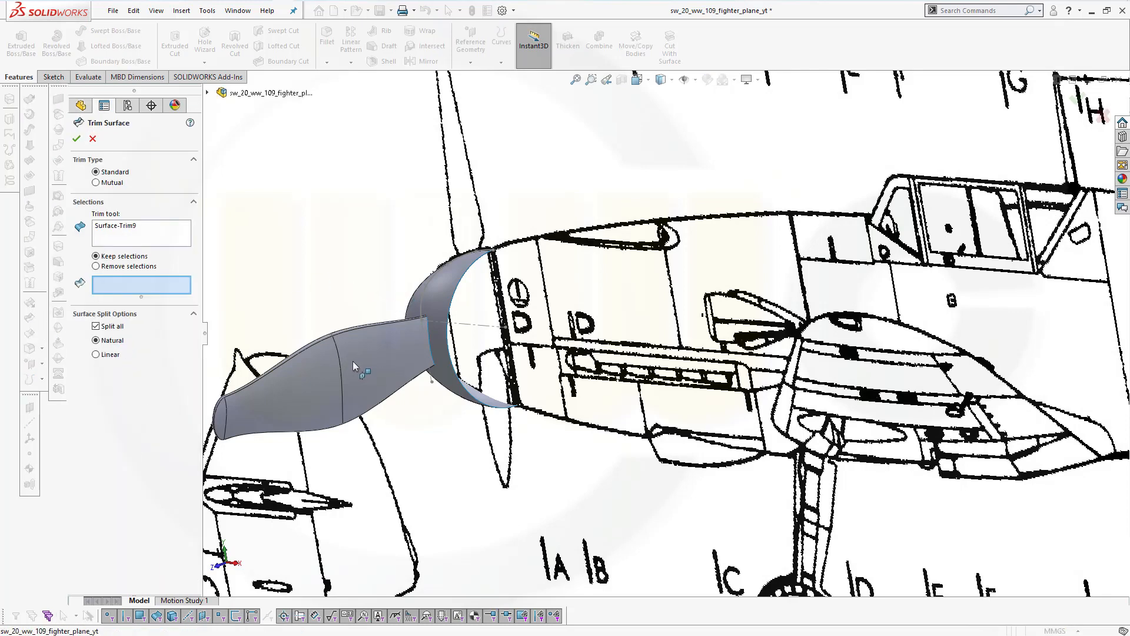
pyautogui.click(130, 229)
pyautogui.rightClick(131, 230)
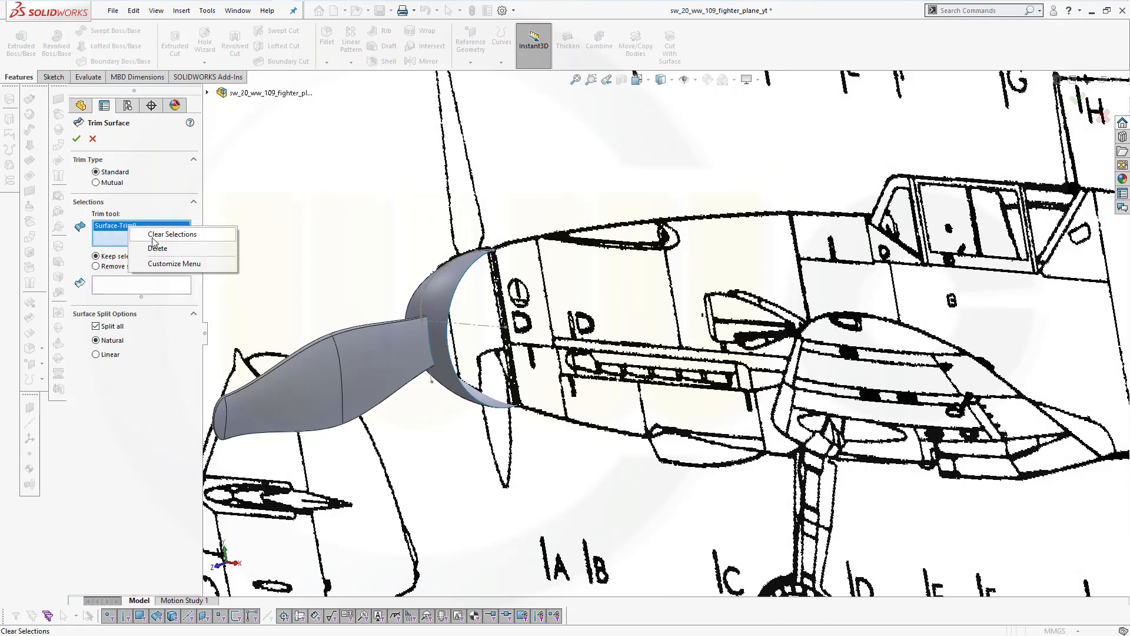
pyautogui.click(154, 236)
pyautogui.click(362, 369)
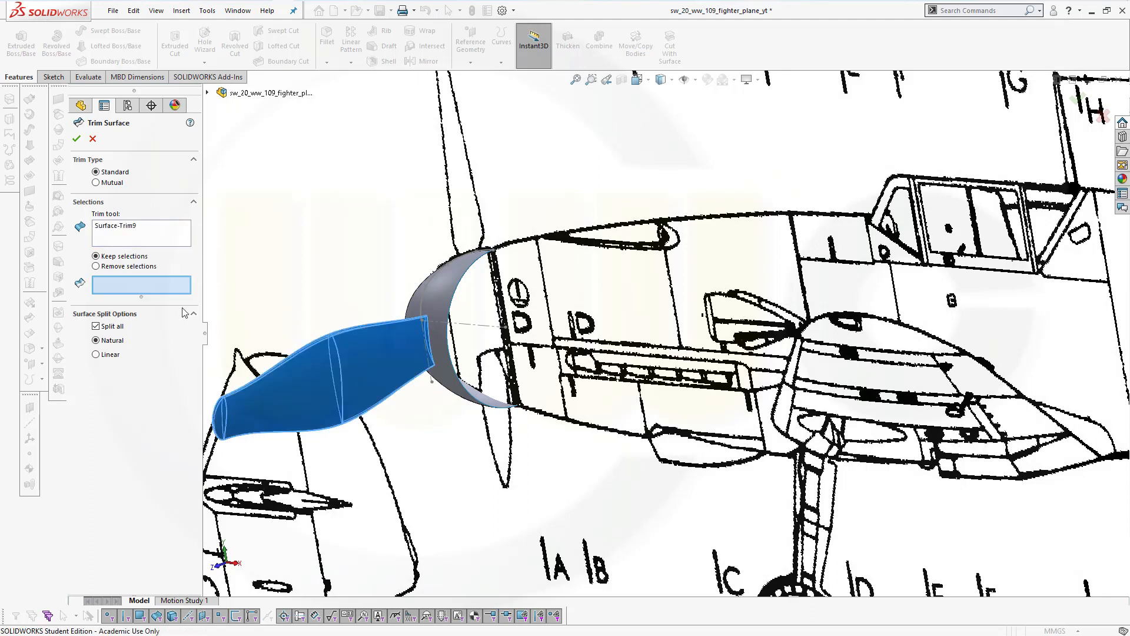
pyautogui.click(447, 293)
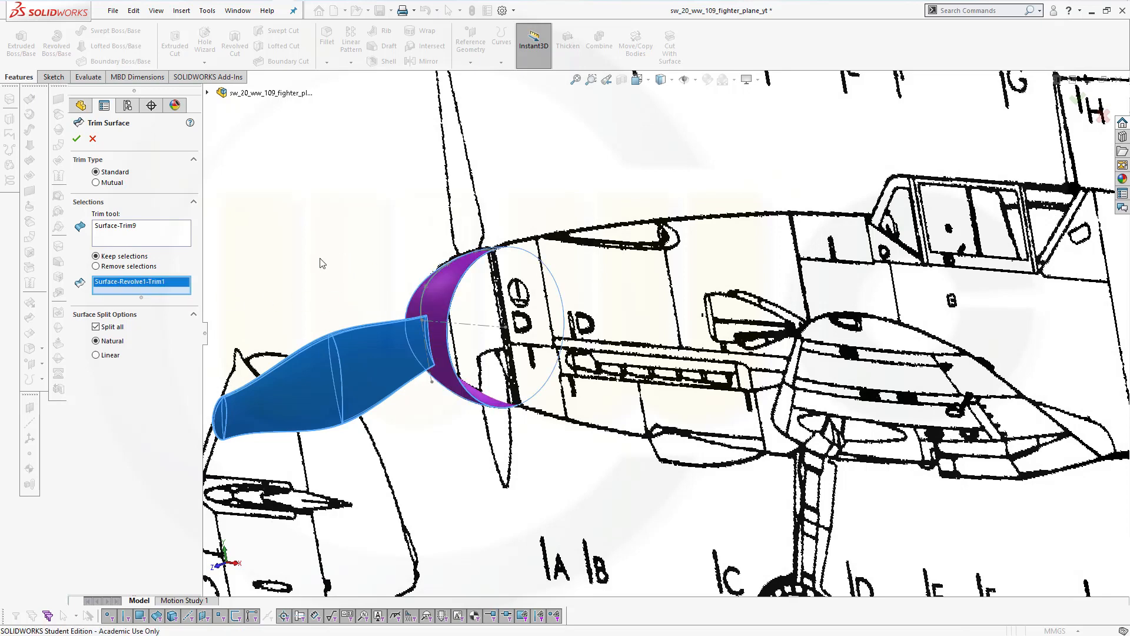
pyautogui.click(76, 139)
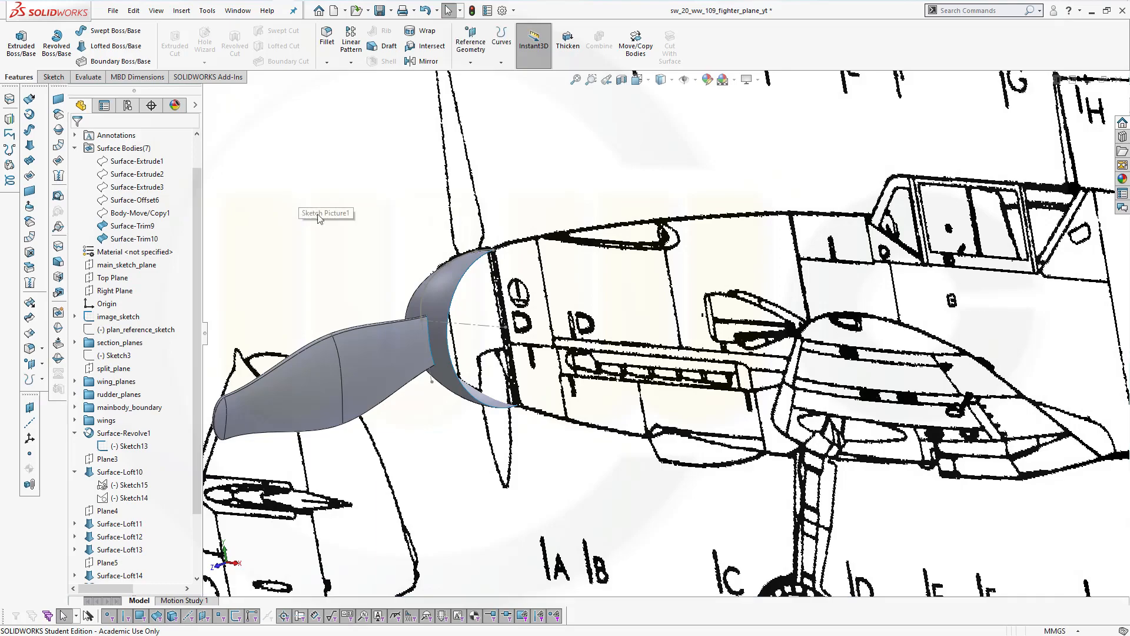
# Step: Hide the image_sketch blueprint so only the spinner and blade surfaces remain in view
pyautogui.moveTo(325, 252); pyautogui.dragTo(254, 254, button='middle')
pyautogui.press('f')
pyautogui.scroll(-10, 620, 175)
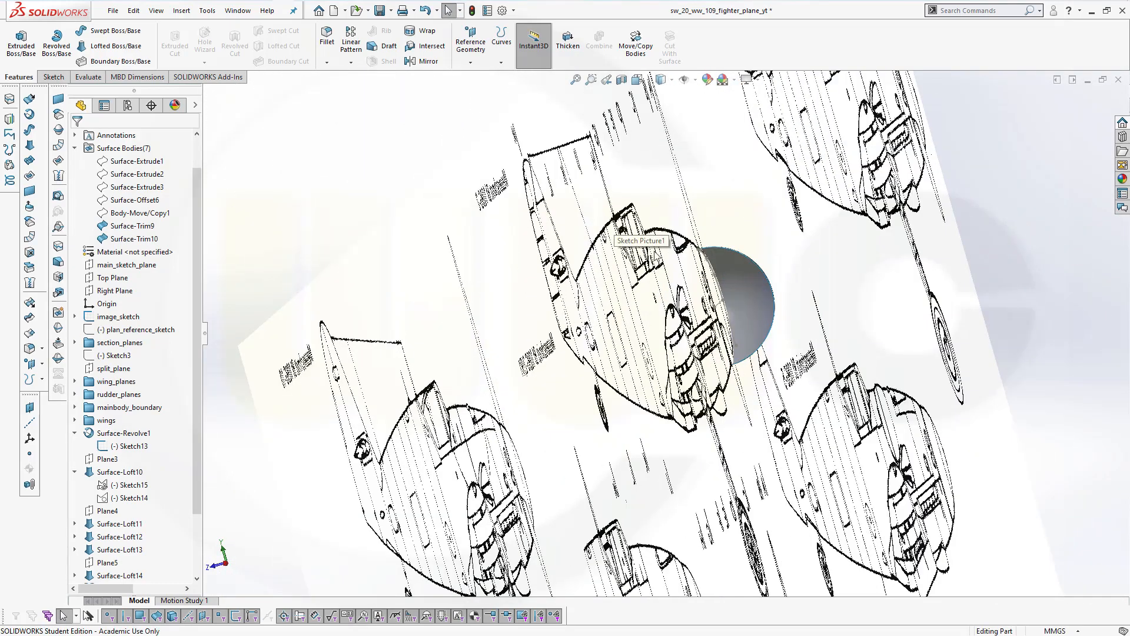
pyautogui.scroll(-3, 658, 258)
pyautogui.middleClick(810, 287)
pyautogui.moveTo(810, 286); pyautogui.dragTo(765, 308, button='middle')
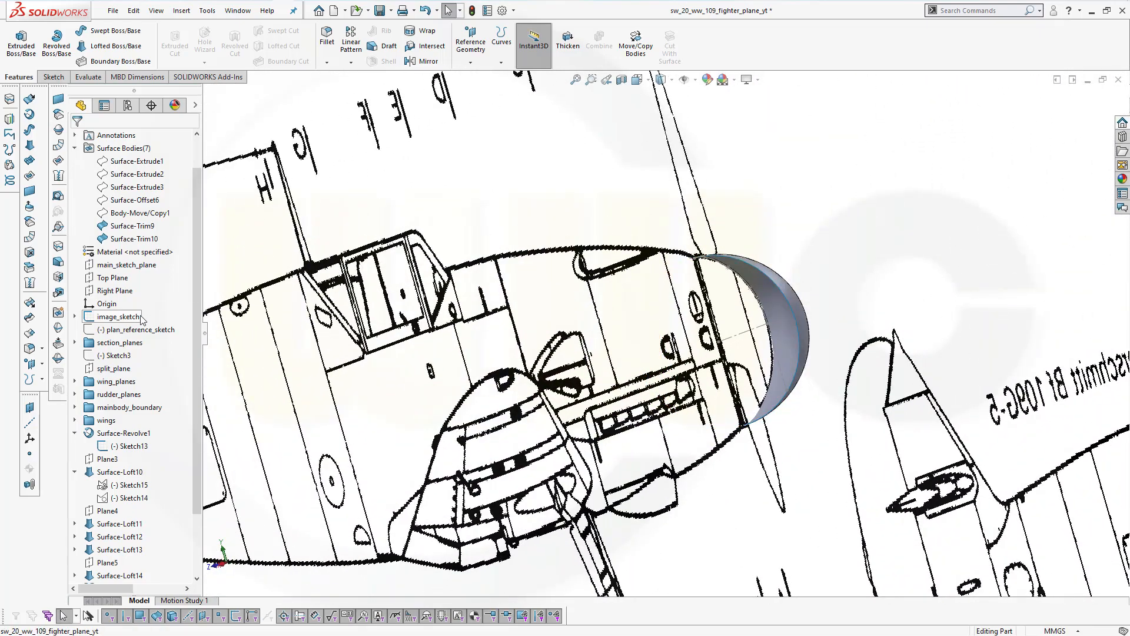
pyautogui.click(87, 317)
pyautogui.click(101, 297)
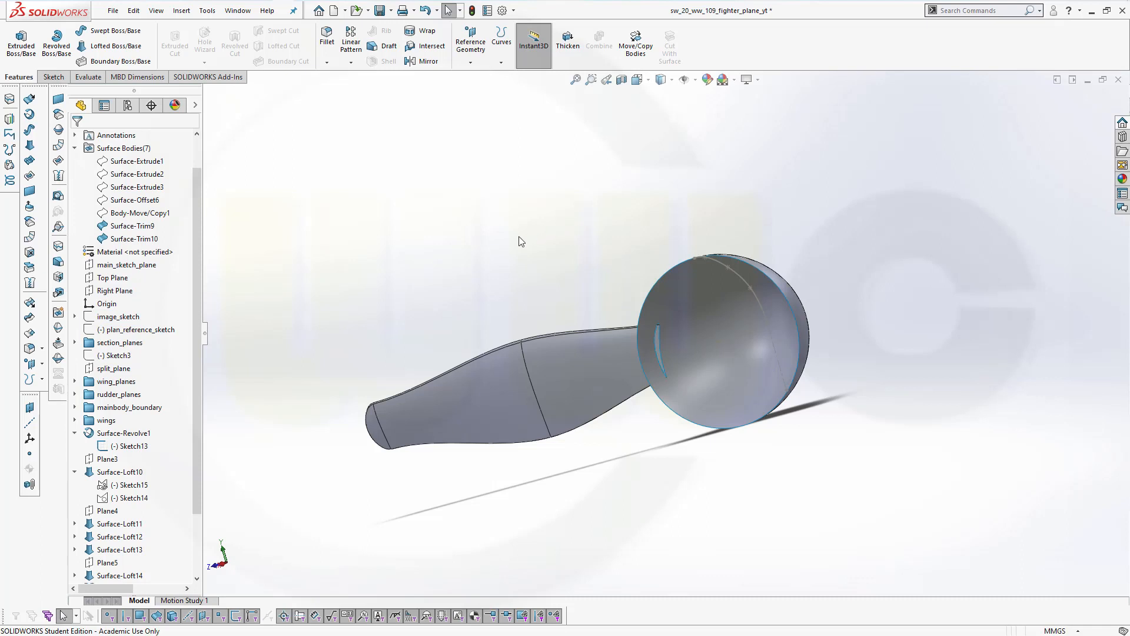
# Step: Start a circular pattern of the trimmed blade body around the spinner's centreline from Sketch13
pyautogui.moveTo(519, 241); pyautogui.dragTo(582, 227, button='middle')
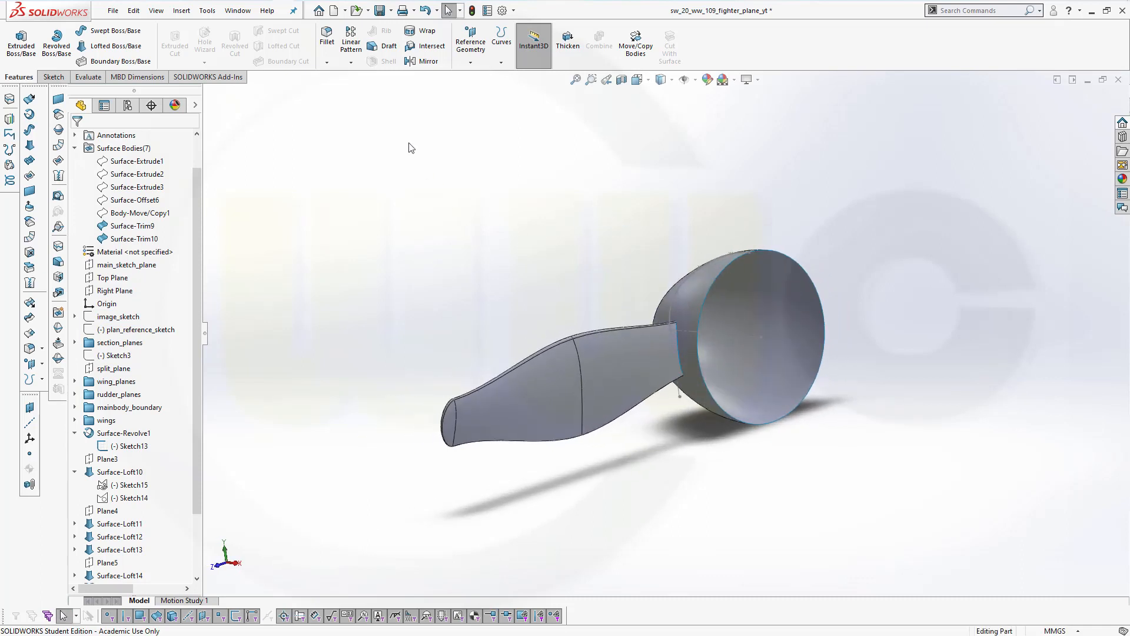
pyautogui.click(351, 62)
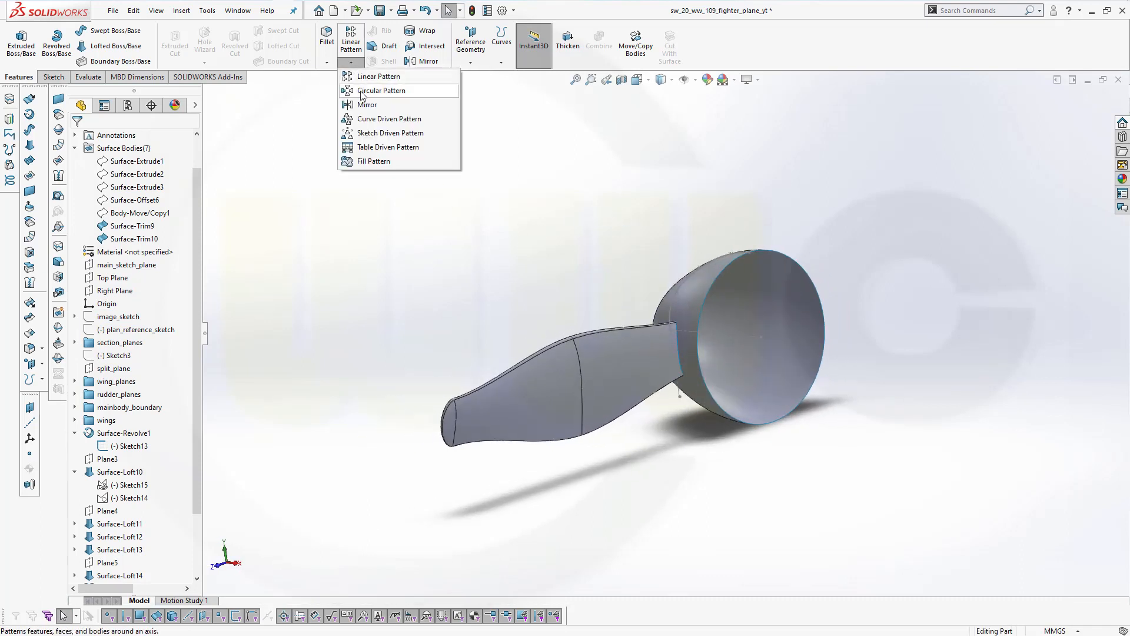
pyautogui.click(486, 122)
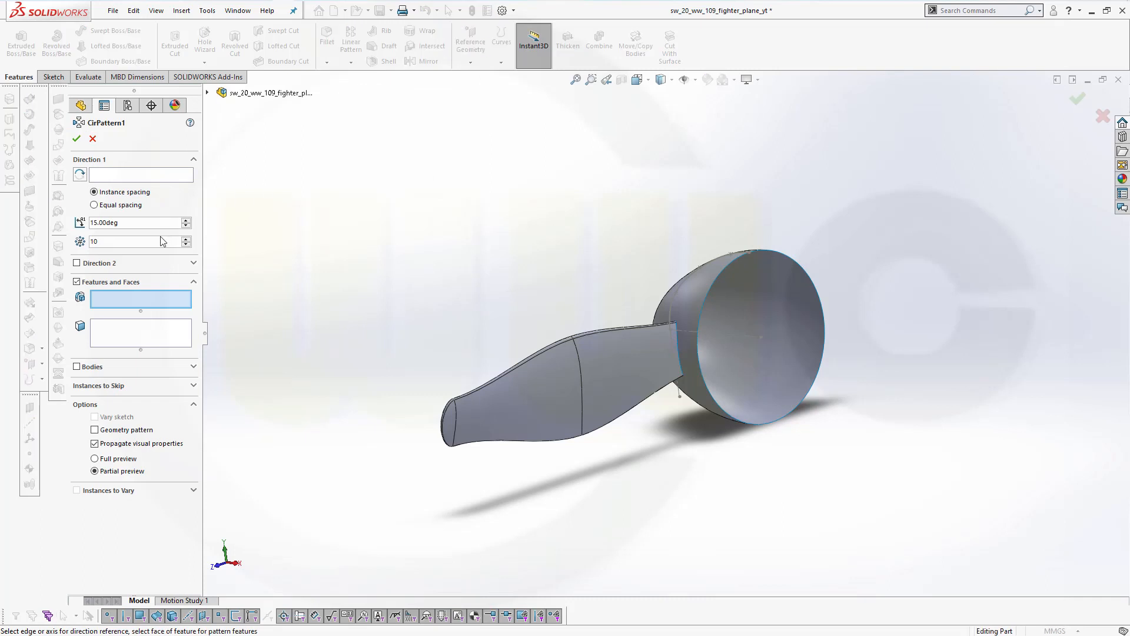
pyautogui.click(78, 366)
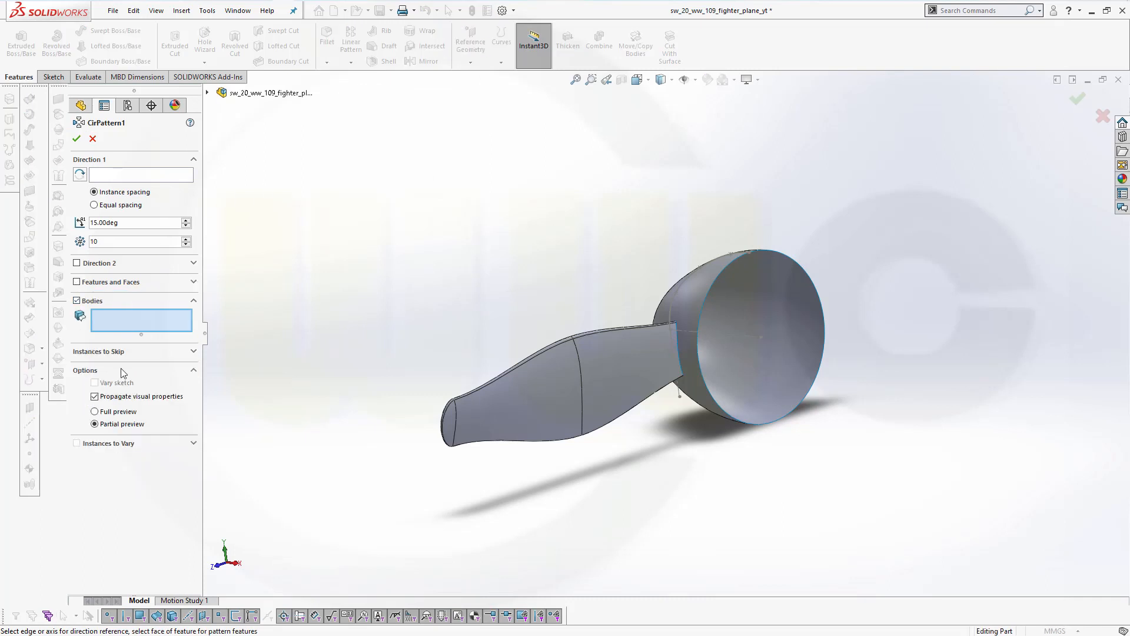
pyautogui.click(519, 415)
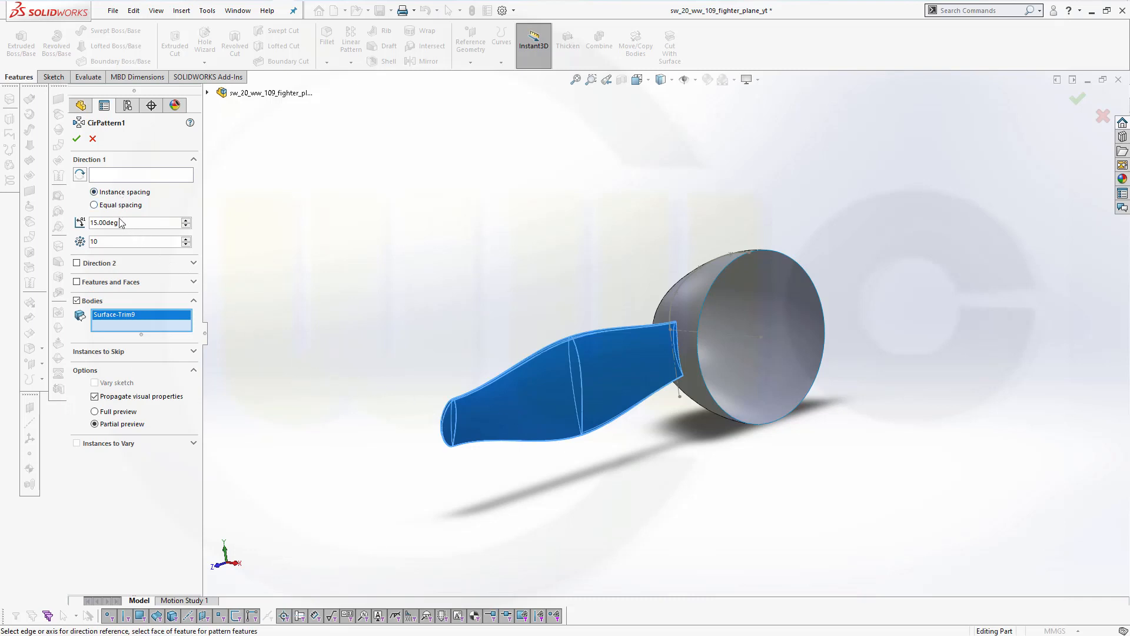
pyautogui.click(100, 176)
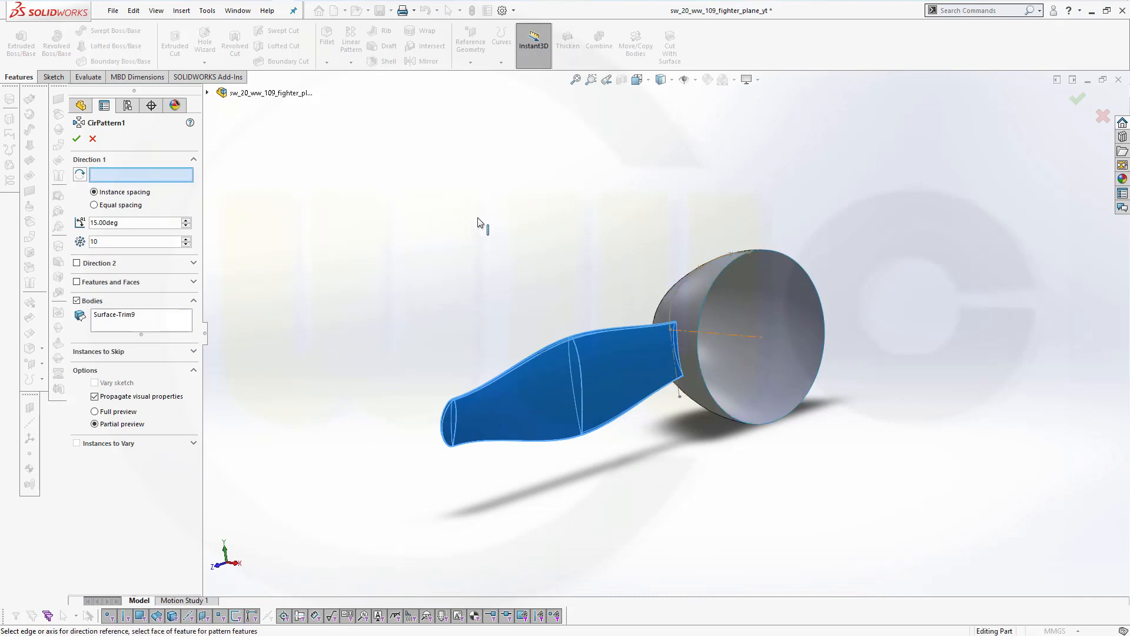
pyautogui.click(478, 223)
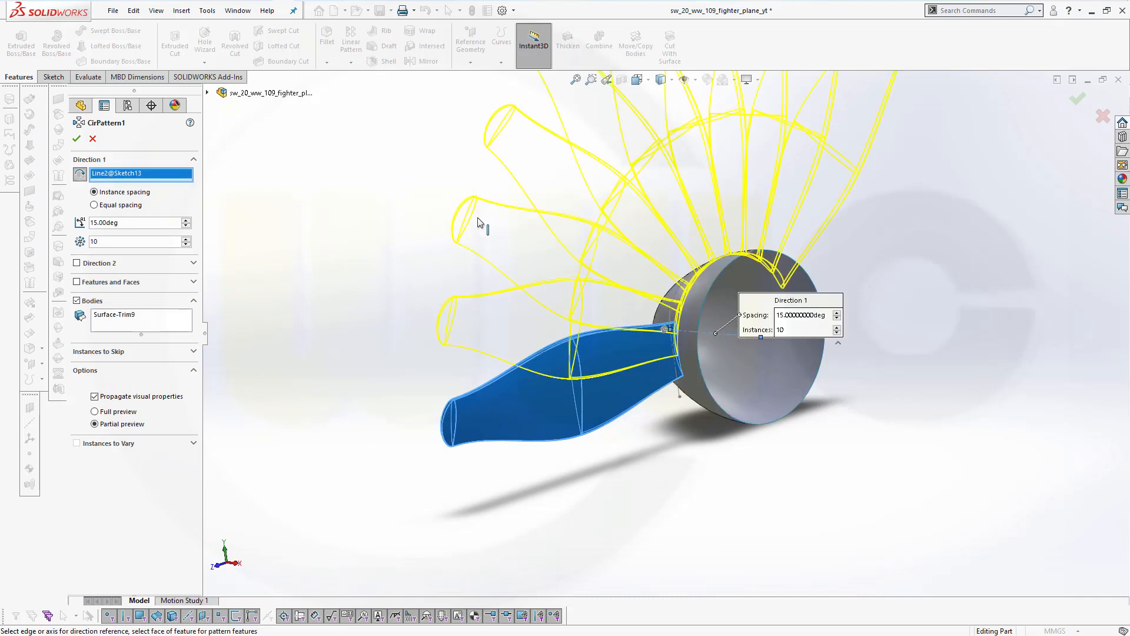
# Step: Set the circular pattern to 3 equally spaced instances over 360 degrees and create the blades
pyautogui.doubleClick(112, 241)
pyautogui.write('3')
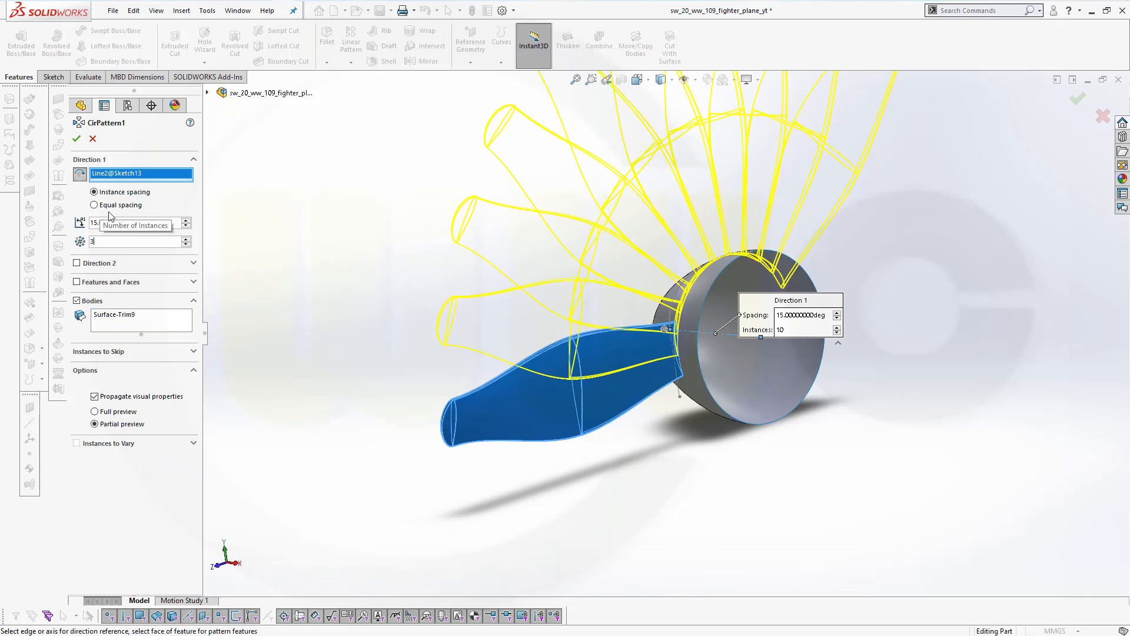
pyautogui.click(96, 205)
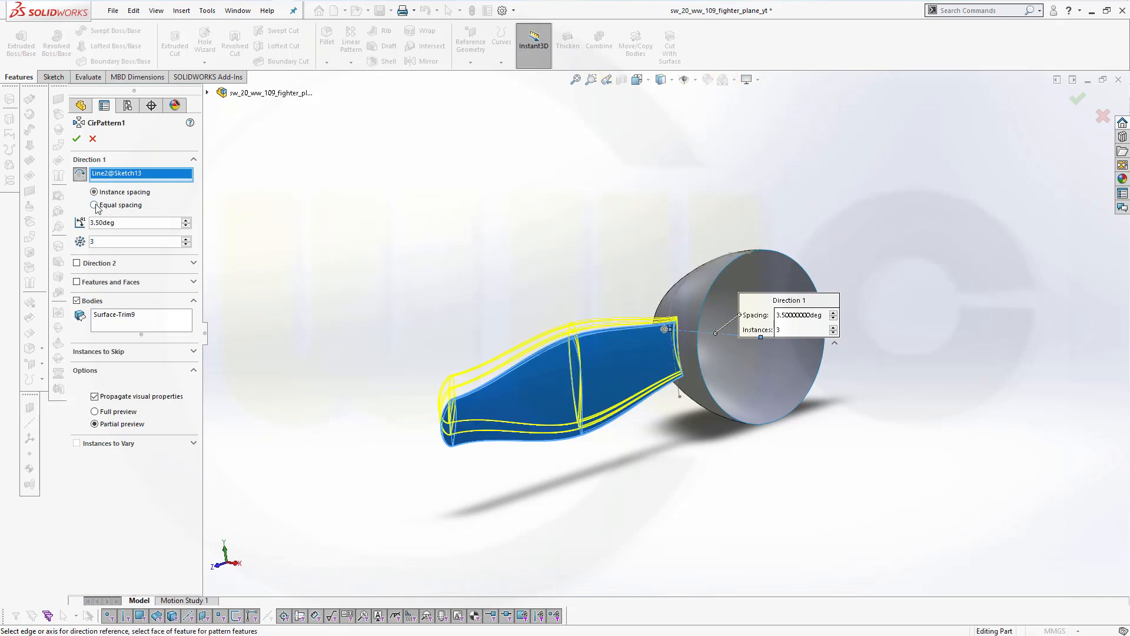
pyautogui.doubleClick(135, 221)
pyautogui.write('360')
pyautogui.press('Tab')
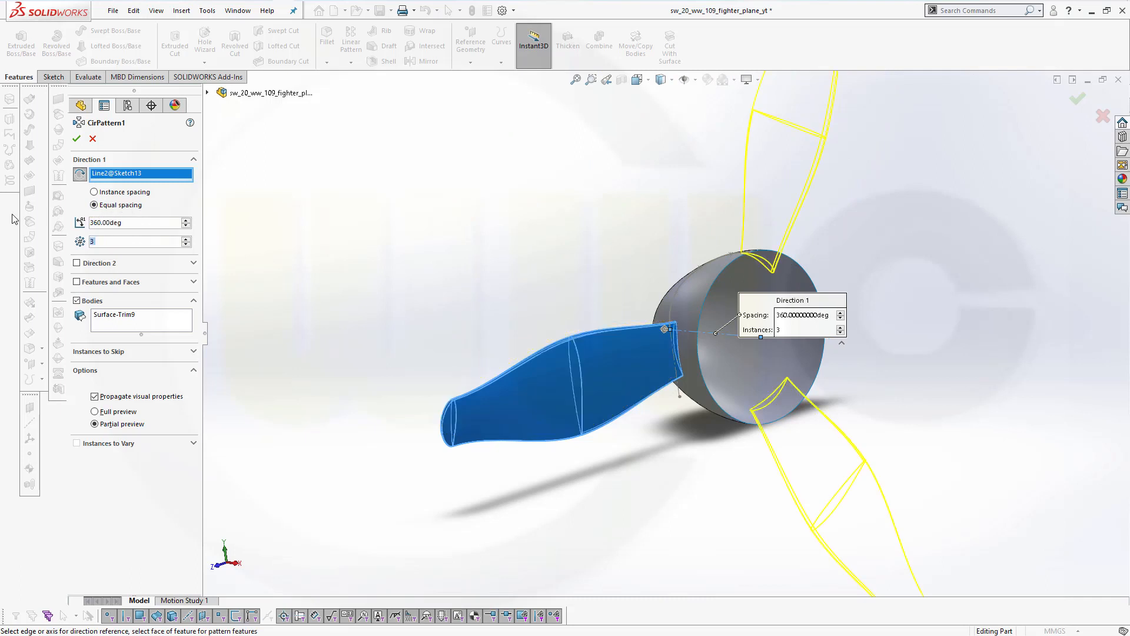
pyautogui.click(76, 138)
# Step: Trim the spinner with the upward-pointing patterned blade as the trim tool, keeping the main spinner shell
pyautogui.moveTo(442, 218)
pyautogui.mouseDown(button='middle')
pyautogui.moveTo(442, 206)
pyautogui.moveTo(312, 202)
pyautogui.moveTo(436, 209)
pyautogui.moveTo(446, 222)
pyautogui.mouseUp(button='middle')
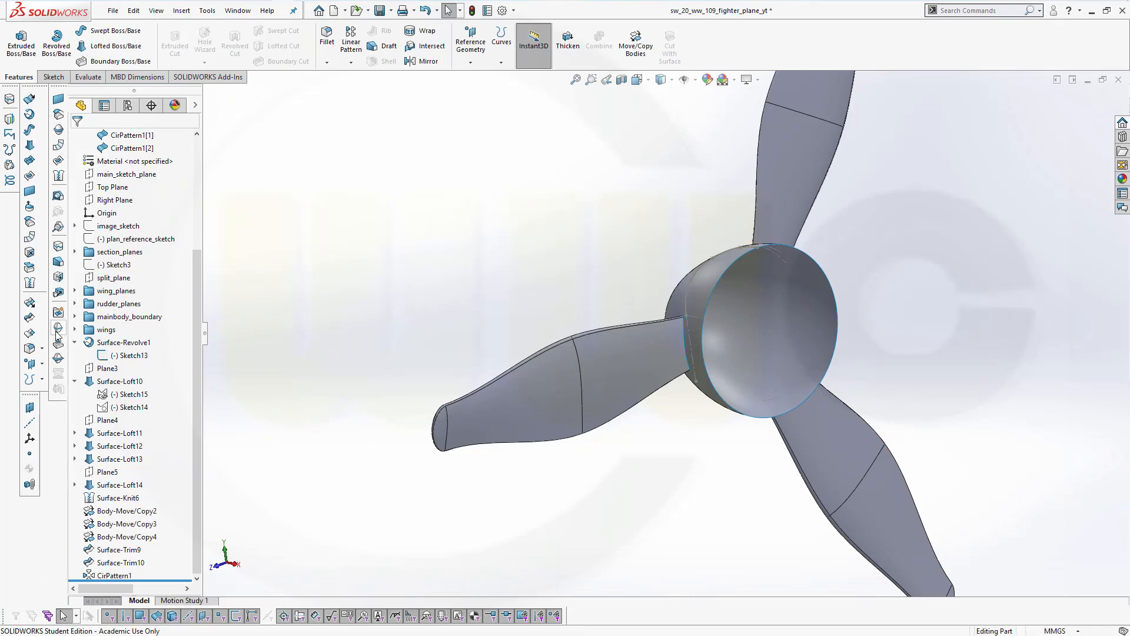
pyautogui.click(29, 317)
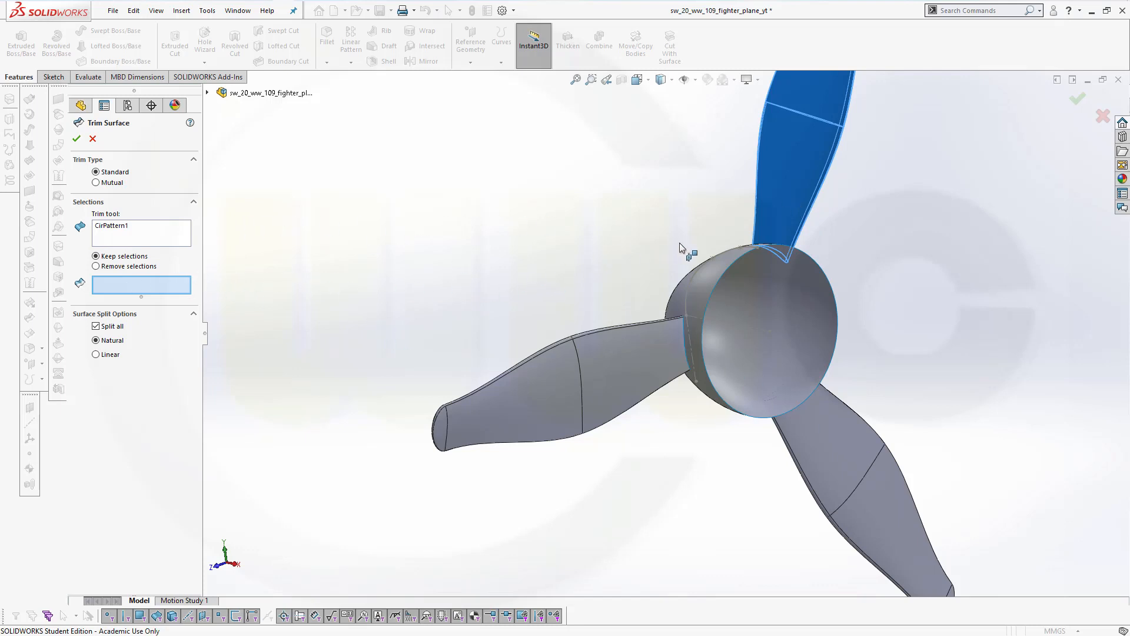
pyautogui.click(716, 274)
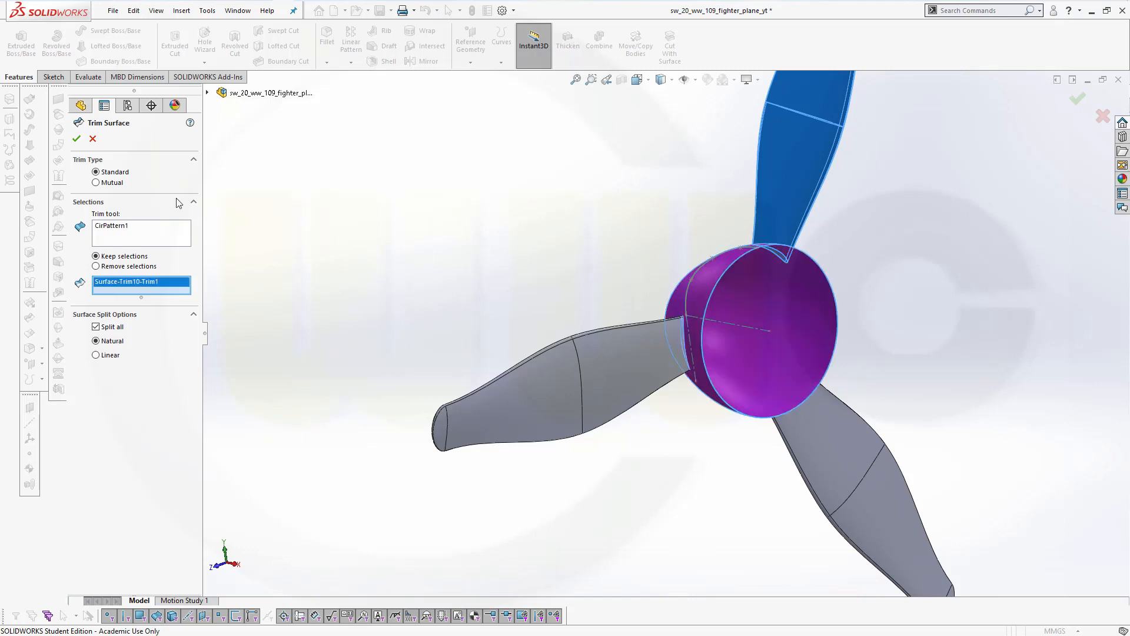
pyautogui.click(76, 138)
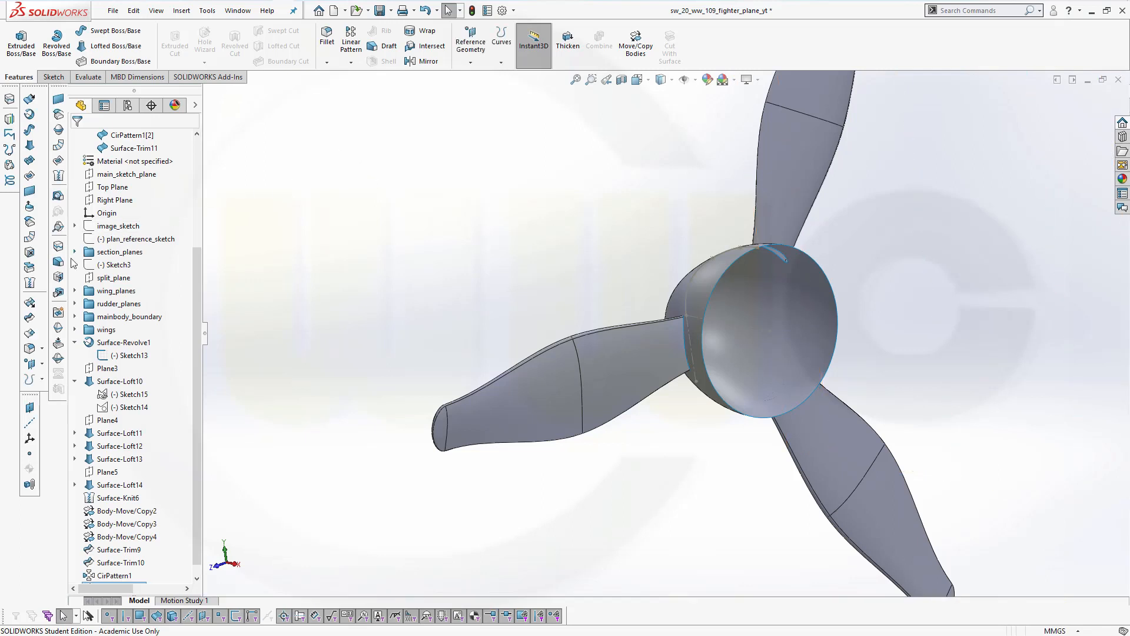
# Step: Trim the spinner with the downward-pointing patterned blade as the trim tool, keeping the main spinner shell
pyautogui.click(29, 317)
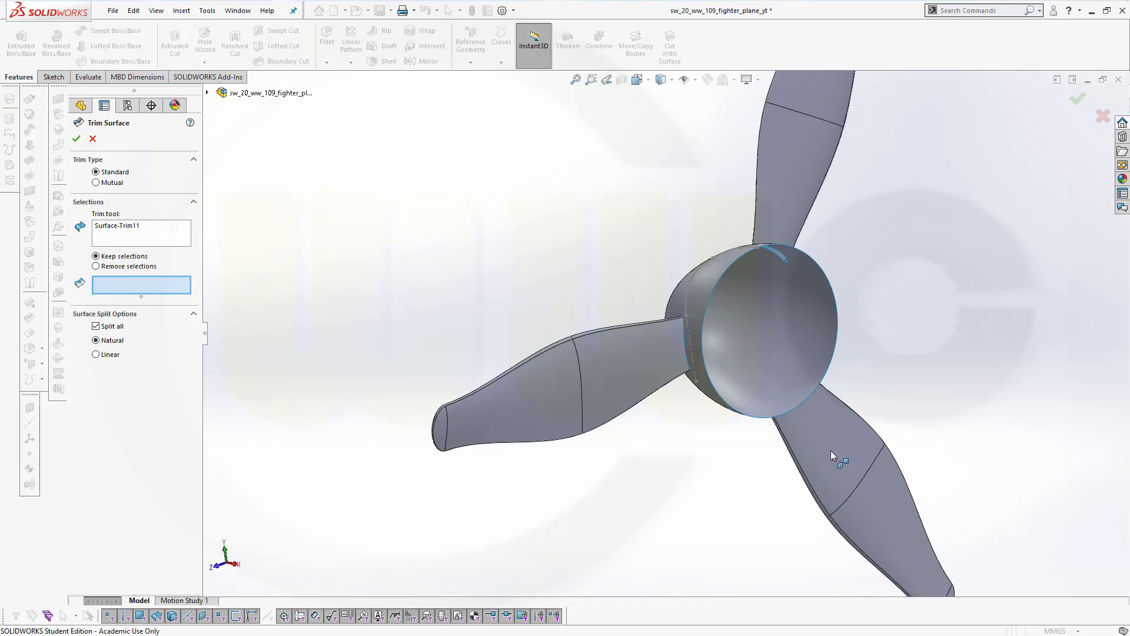
pyautogui.click(128, 227)
pyautogui.rightClick(129, 226)
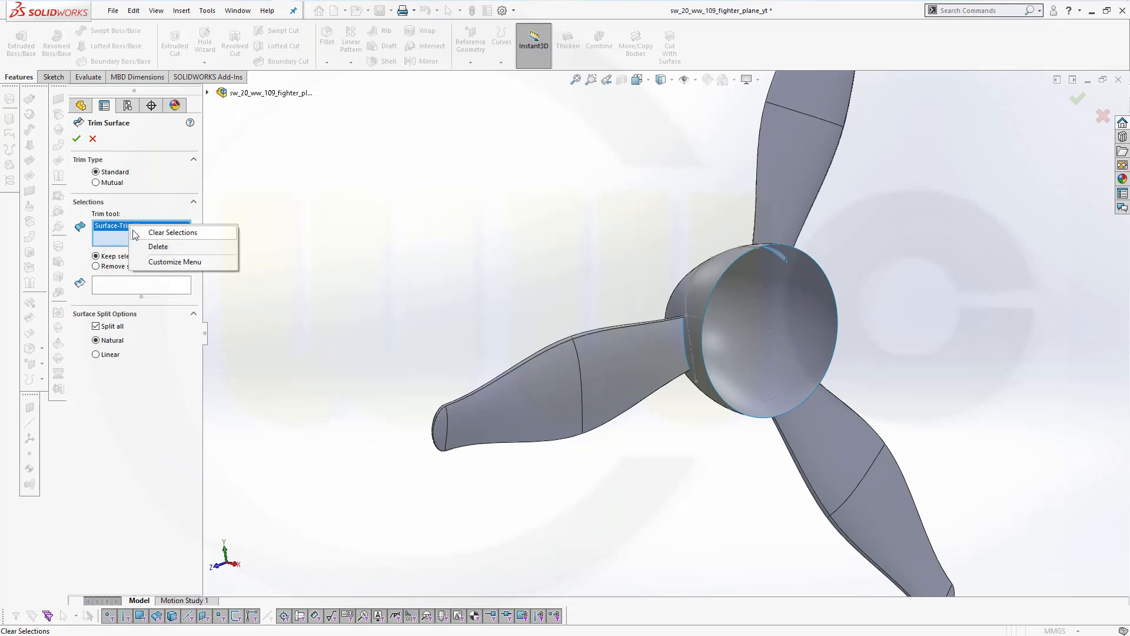
pyautogui.click(151, 248)
pyautogui.click(843, 442)
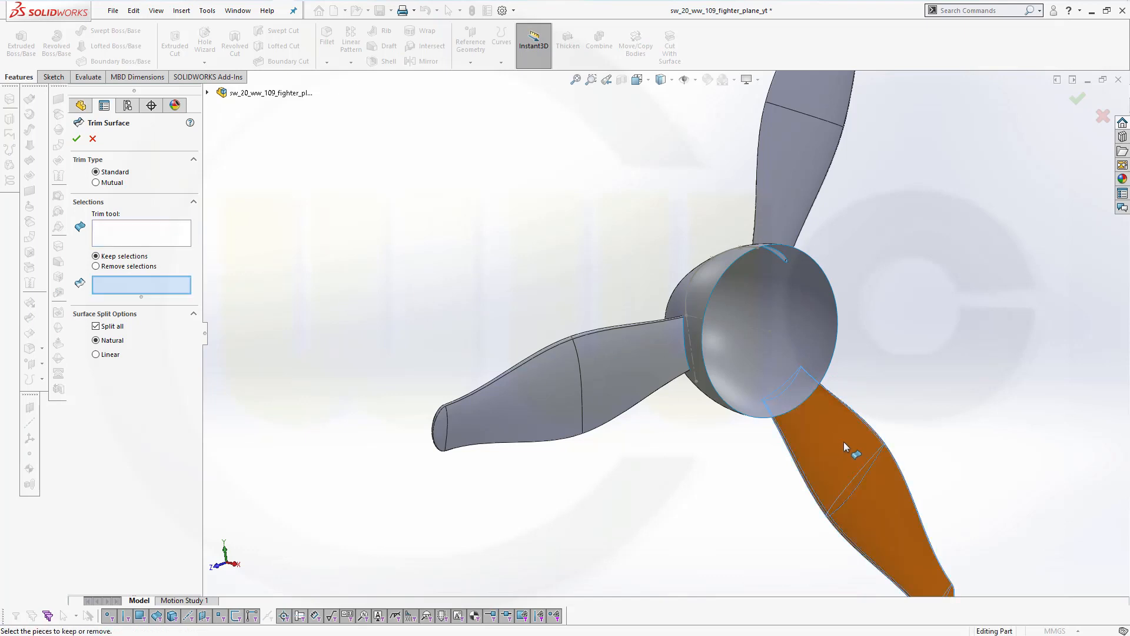
pyautogui.click(716, 270)
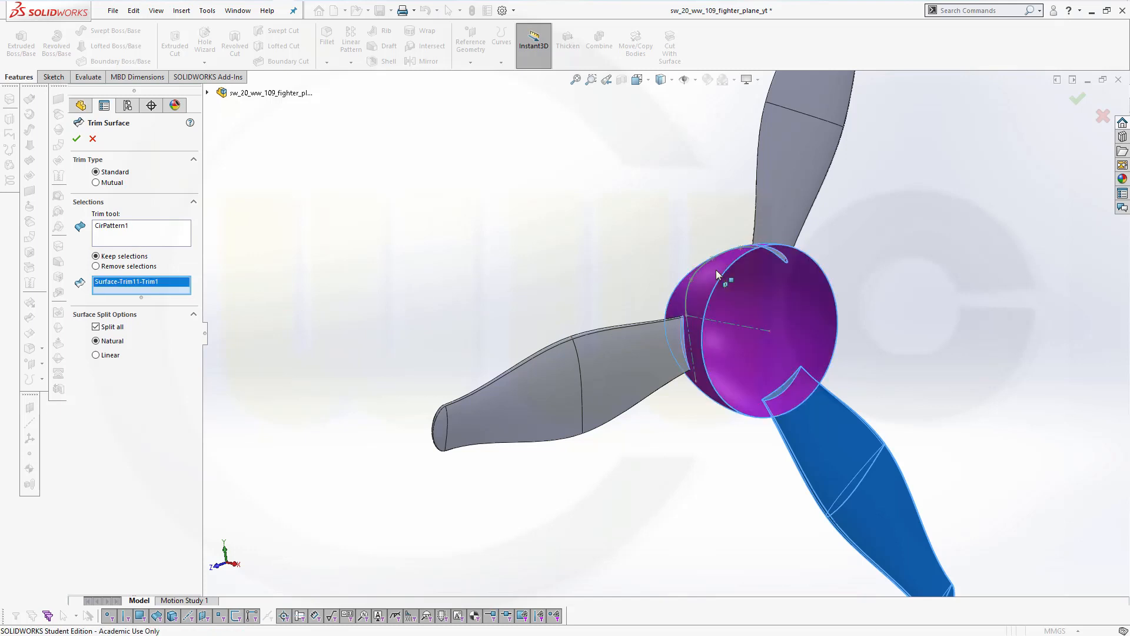
pyautogui.click(77, 139)
# Step: Knit the trimmed spinner and the three propeller blades into one surface body
pyautogui.moveTo(376, 235); pyautogui.dragTo(404, 244, button='middle')
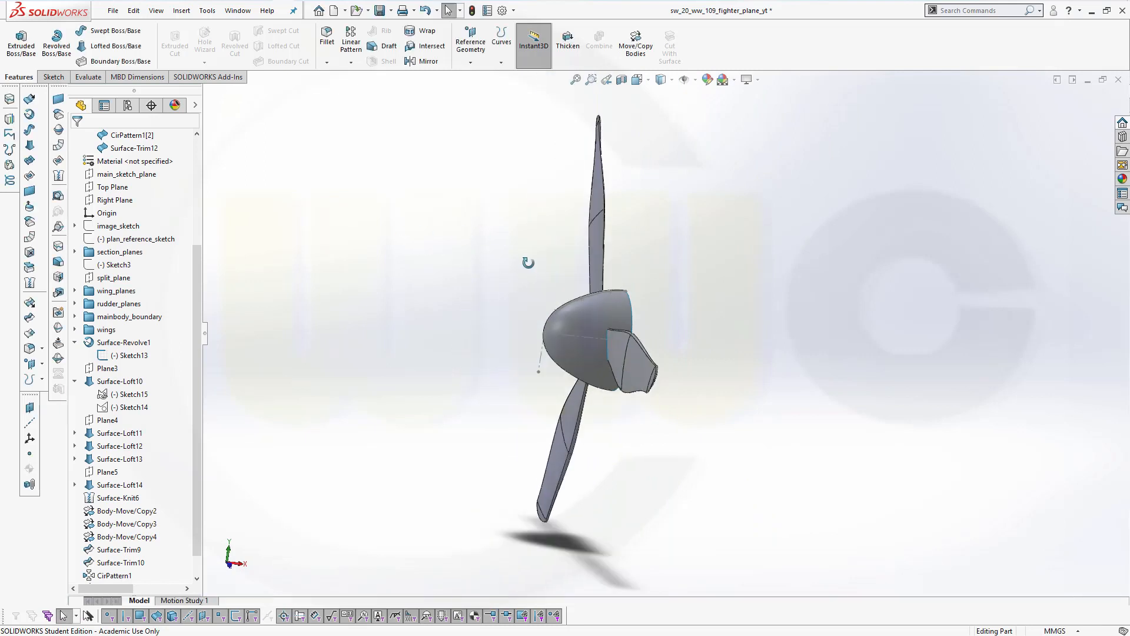
pyautogui.moveTo(529, 263); pyautogui.dragTo(564, 259, button='middle')
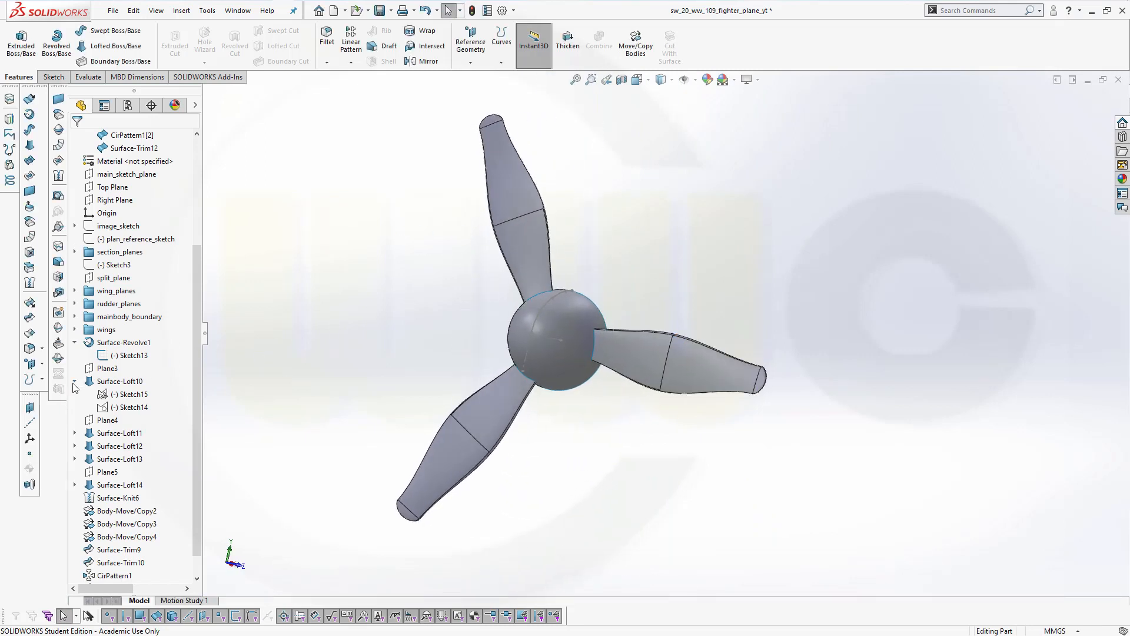
pyautogui.click(58, 276)
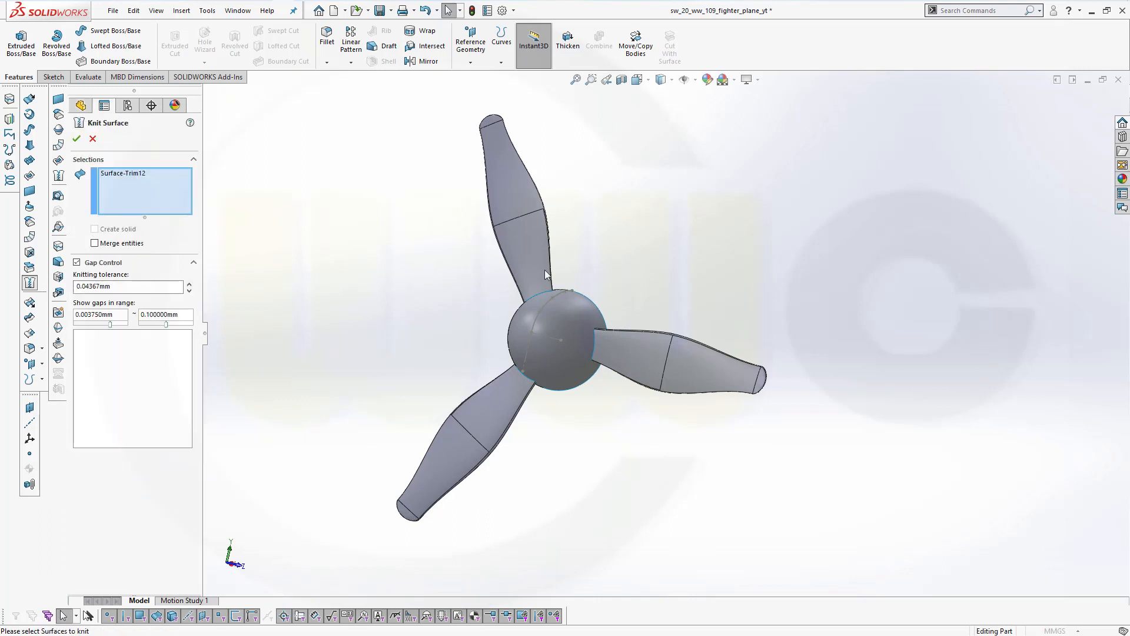
pyautogui.click(527, 244)
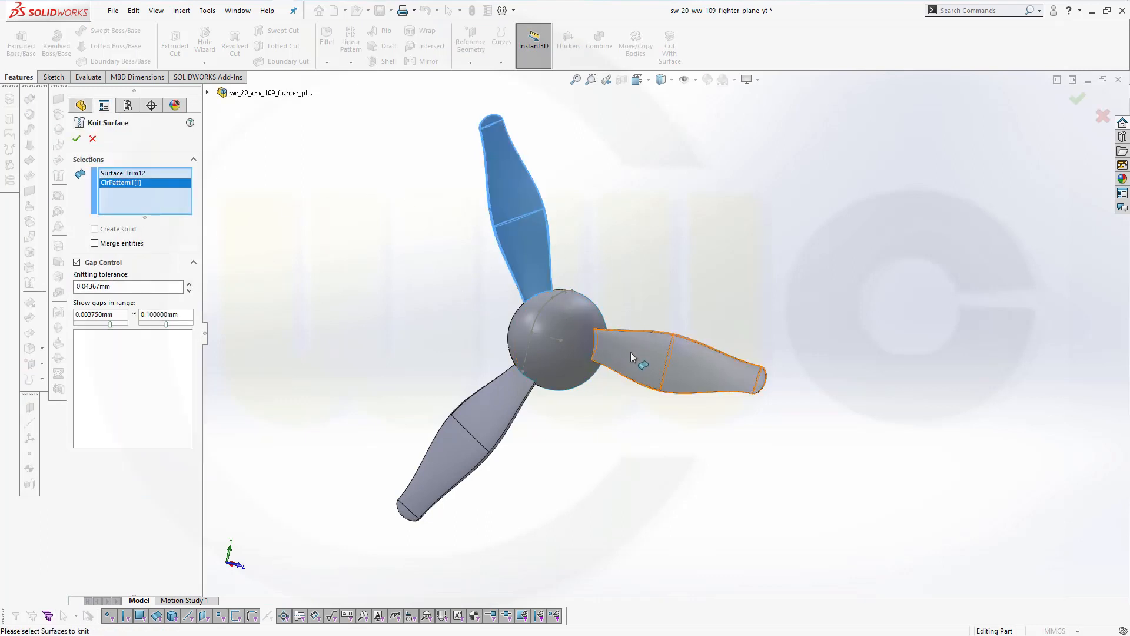
pyautogui.click(459, 446)
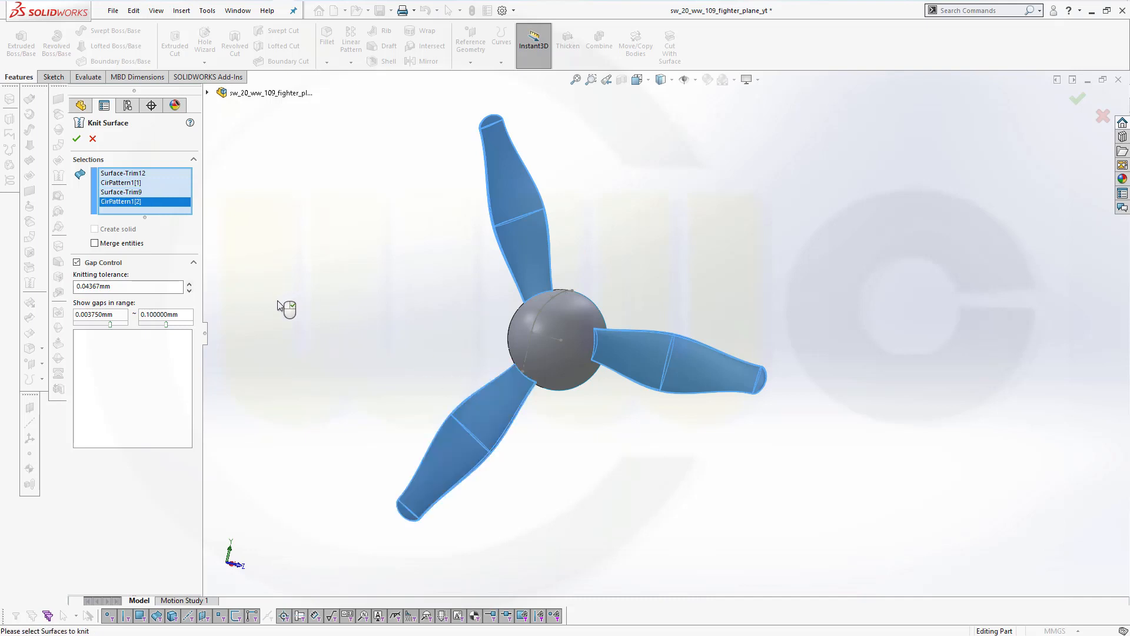
pyautogui.click(135, 174)
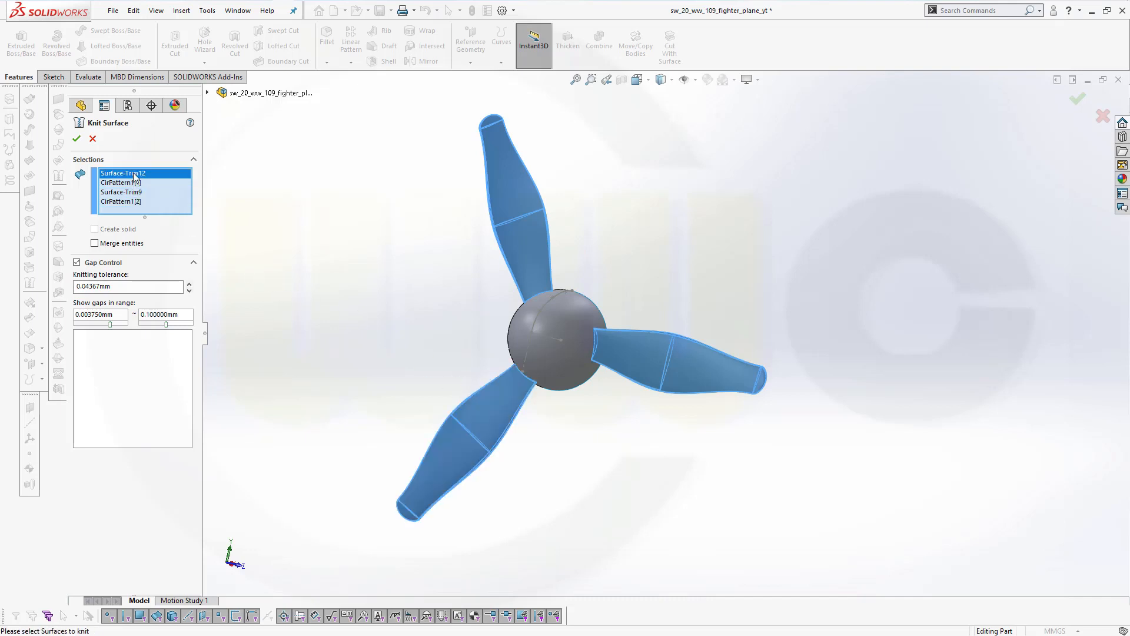
pyautogui.click(76, 139)
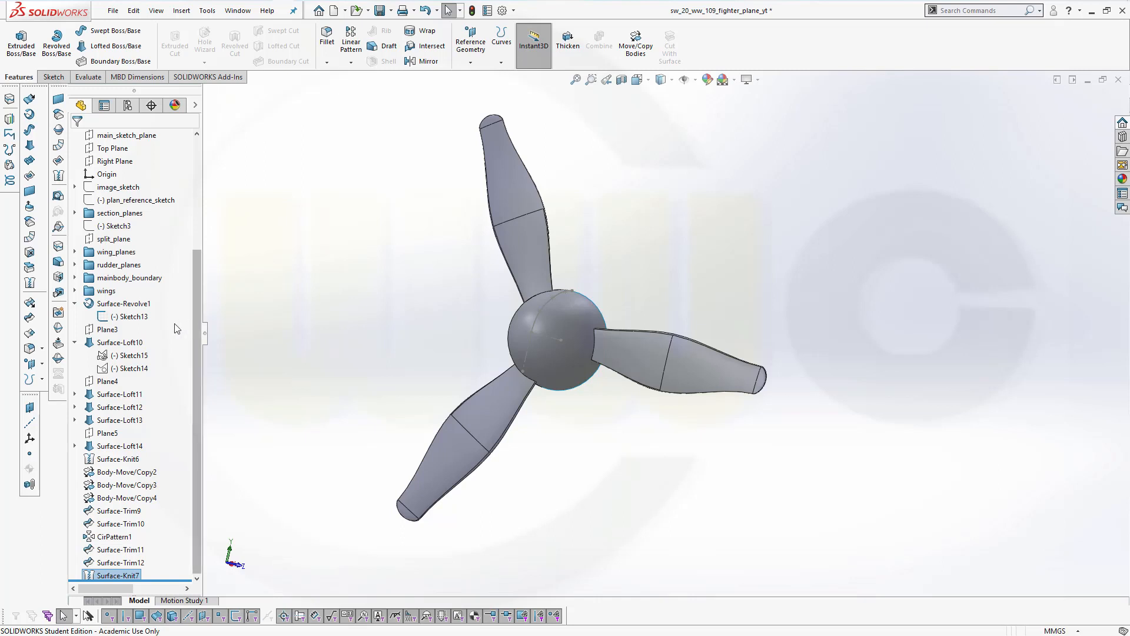
# Step: Hide Sketch13, the profile sketch of the spinner's revolved surface
pyautogui.click(142, 317)
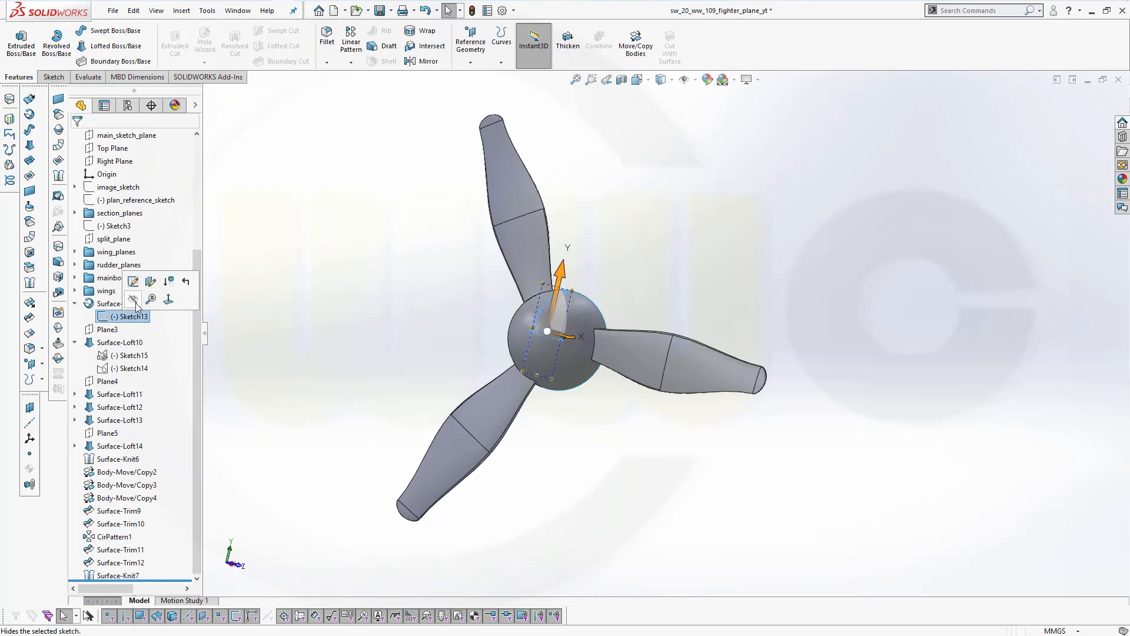
pyautogui.click(134, 300)
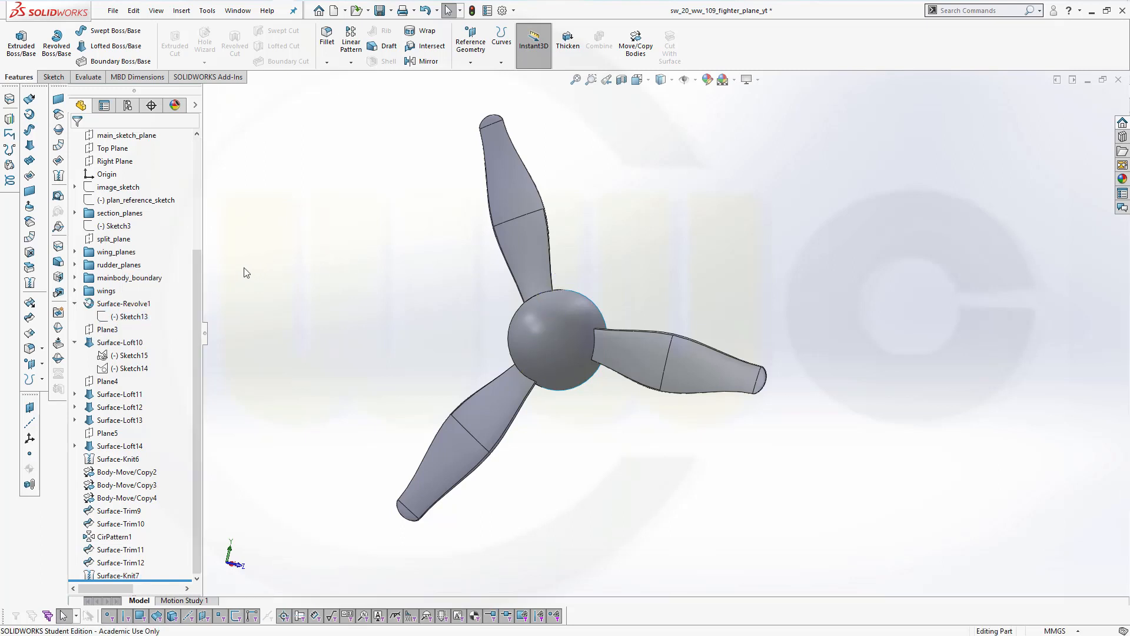
# Step: Highlight the knitted propeller body, then examine its shape from the side and its features in the model history
pyautogui.scroll(2, 170, 220)
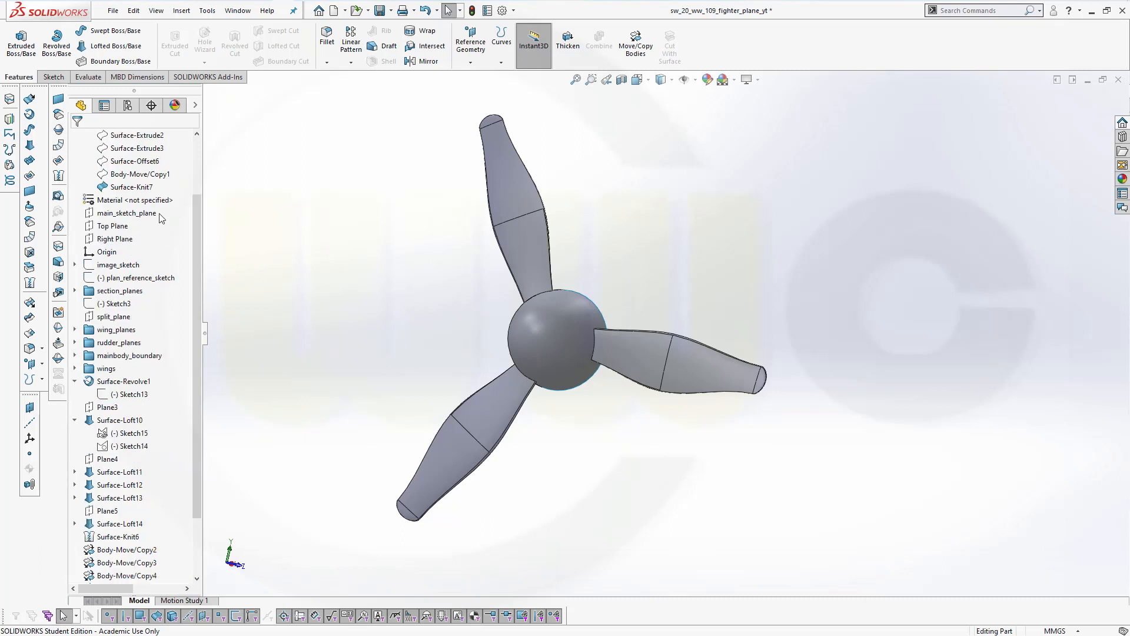
pyautogui.click(133, 187)
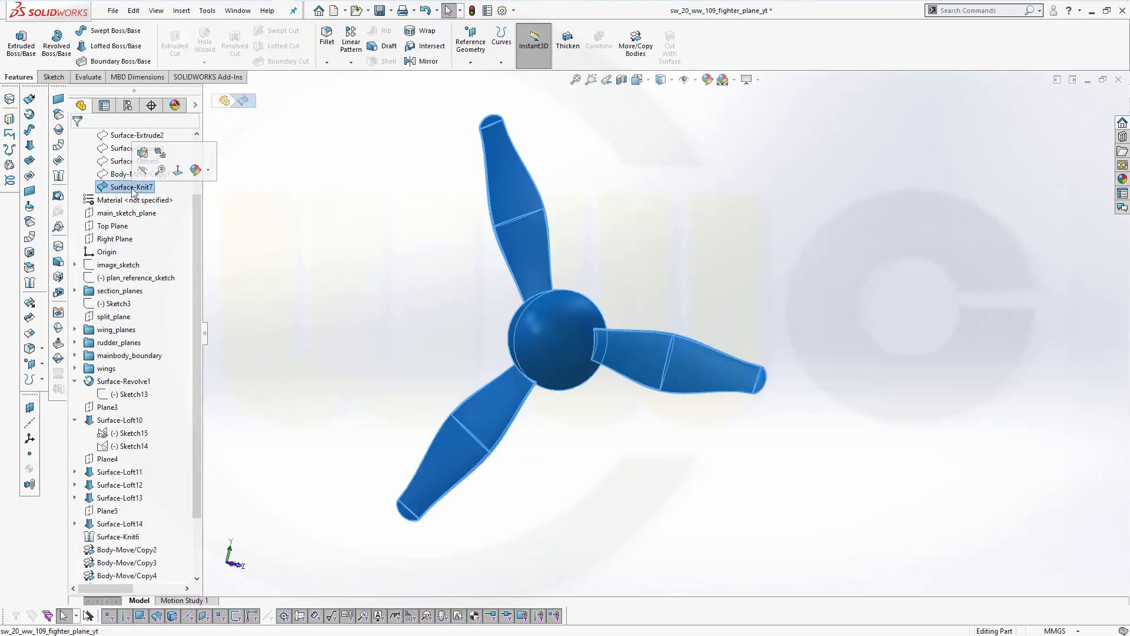
pyautogui.click(314, 226)
pyautogui.moveTo(313, 227); pyautogui.dragTo(432, 308, button='middle')
pyautogui.scroll(3, 784, 260)
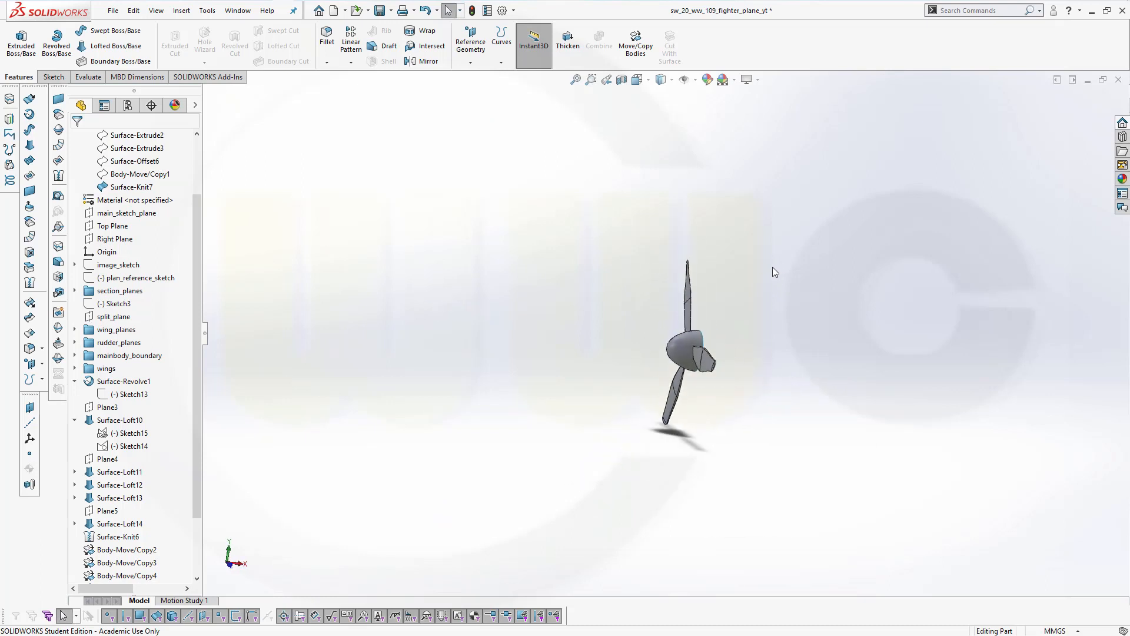
pyautogui.scroll(-4, 772, 267)
pyautogui.scroll(4, 536, 340)
pyautogui.scroll(-2, 629, 406)
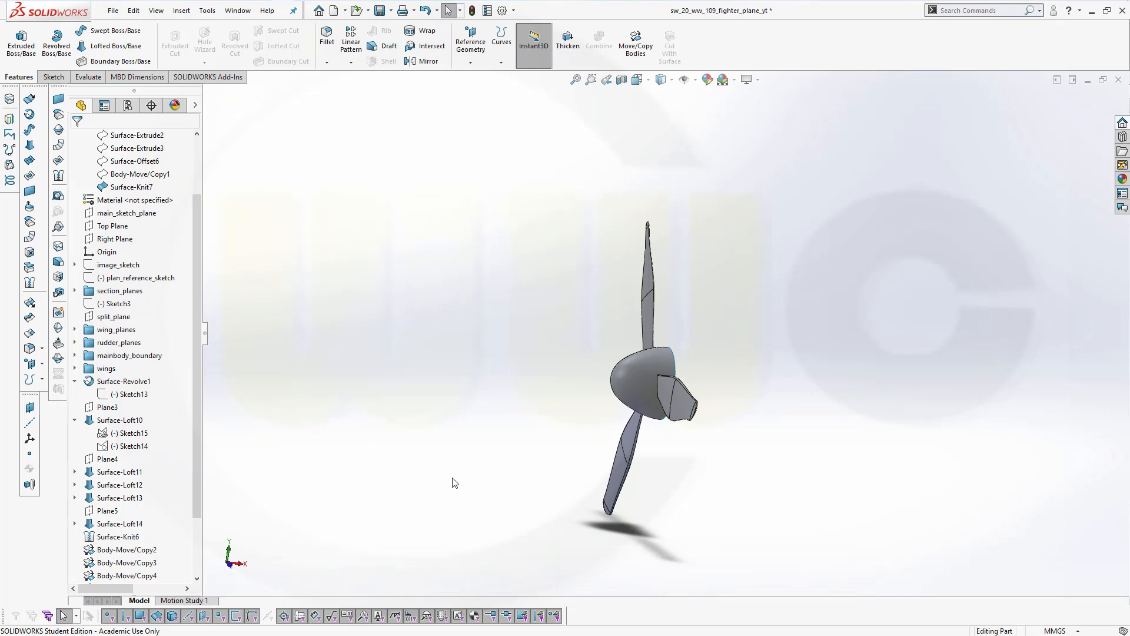
pyautogui.scroll(-2, 198, 508)
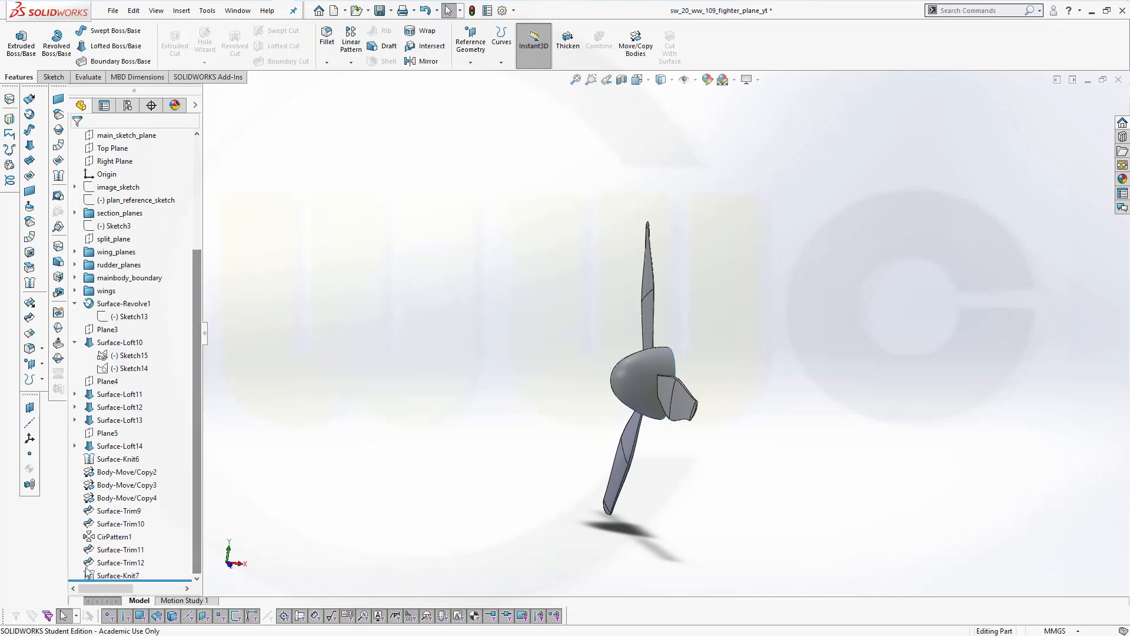